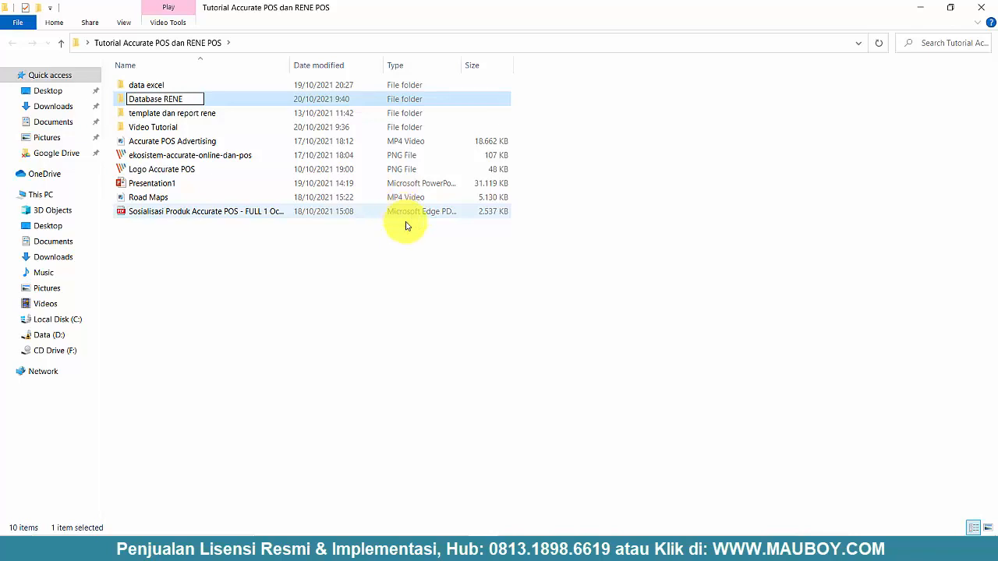
- Finish naming the Database RENE folder and confirm it is empty
{"action": "left_click", "coordinate": [432, 312]}
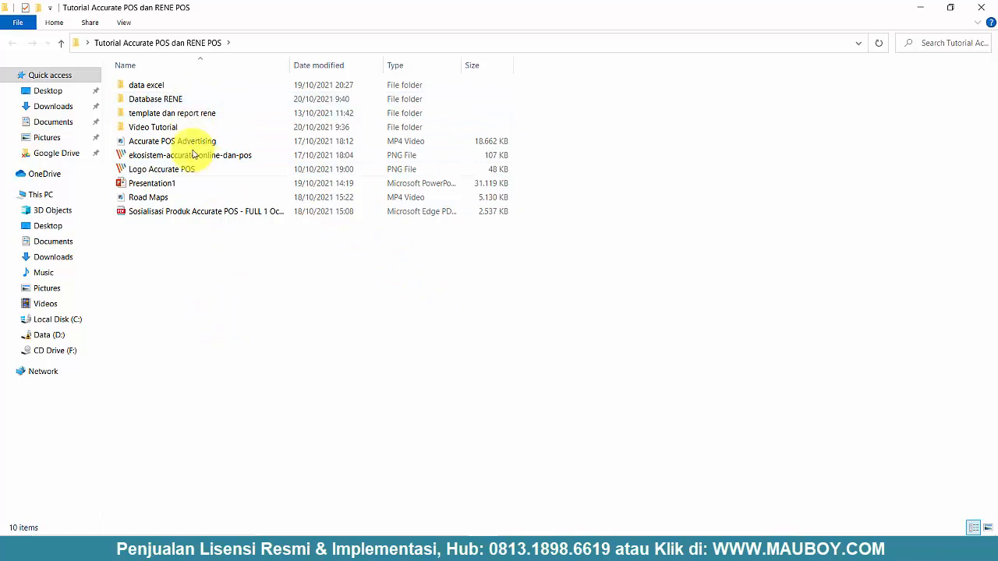
{"action": "left_click", "coordinate": [156, 101]}
{"action": "double_click", "coordinate": [157, 102]}
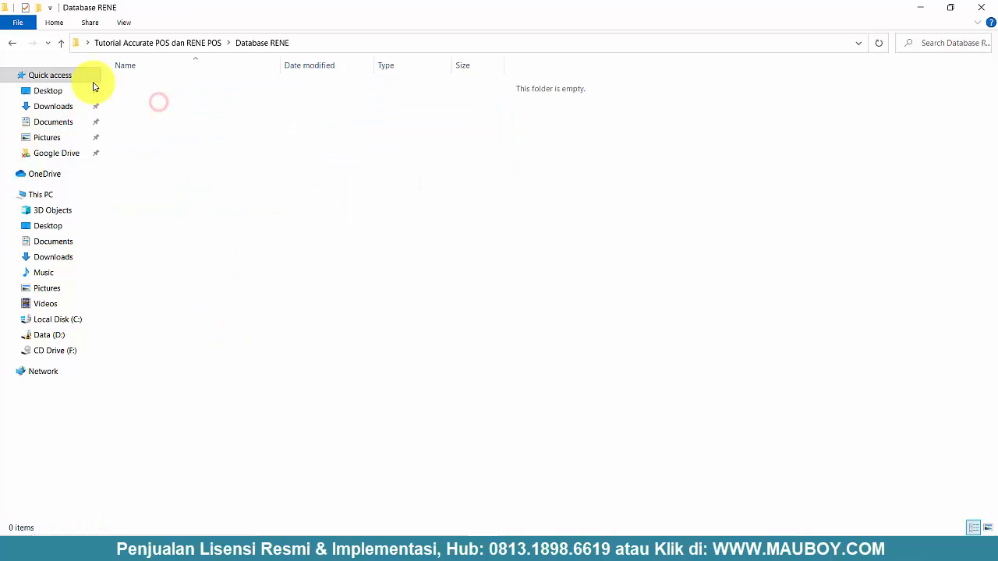
{"action": "left_click", "coordinate": [11, 43]}
{"action": "left_click", "coordinate": [368, 345]}
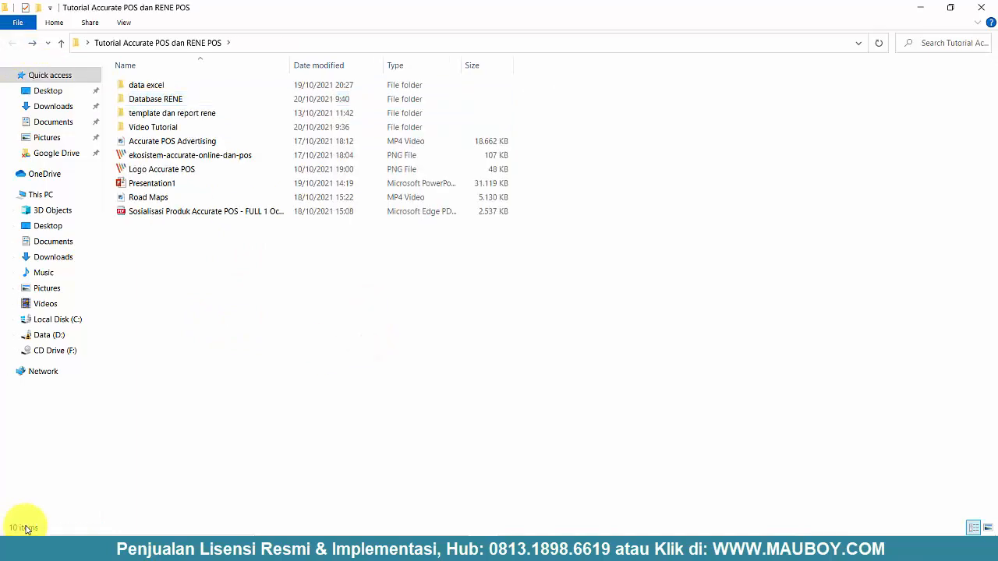
- Search Start for 'rene setup' and launch RENE Setup
{"action": "left_click", "coordinate": [16, 549]}
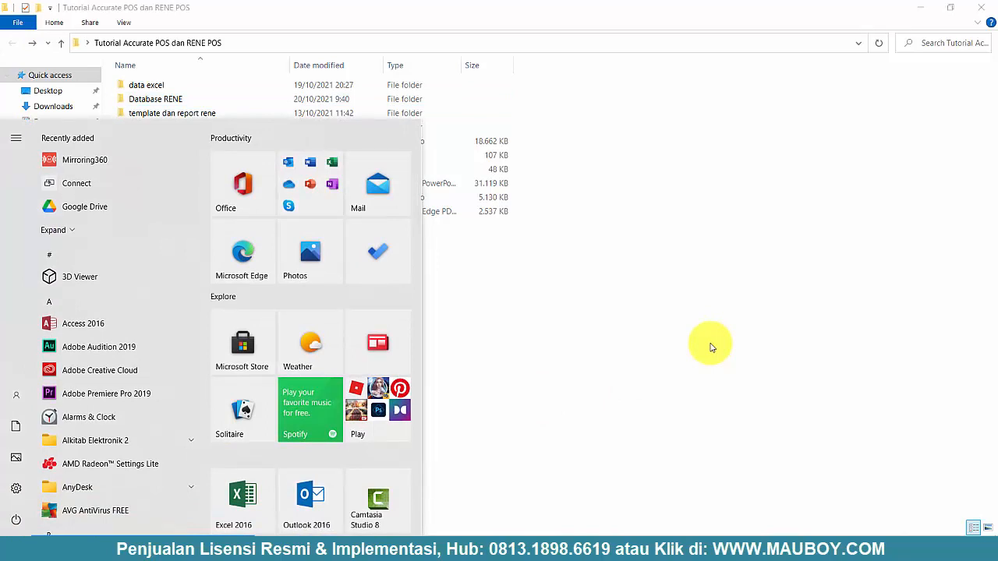
{"action": "type", "text": "rene"}
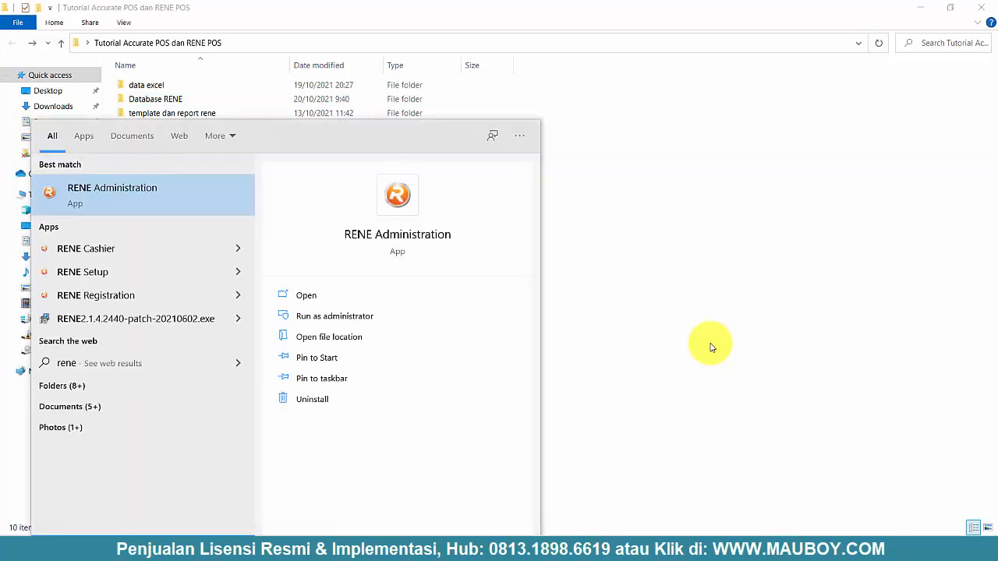
{"action": "type", "text": " setup"}
{"action": "left_click", "coordinate": [207, 200]}
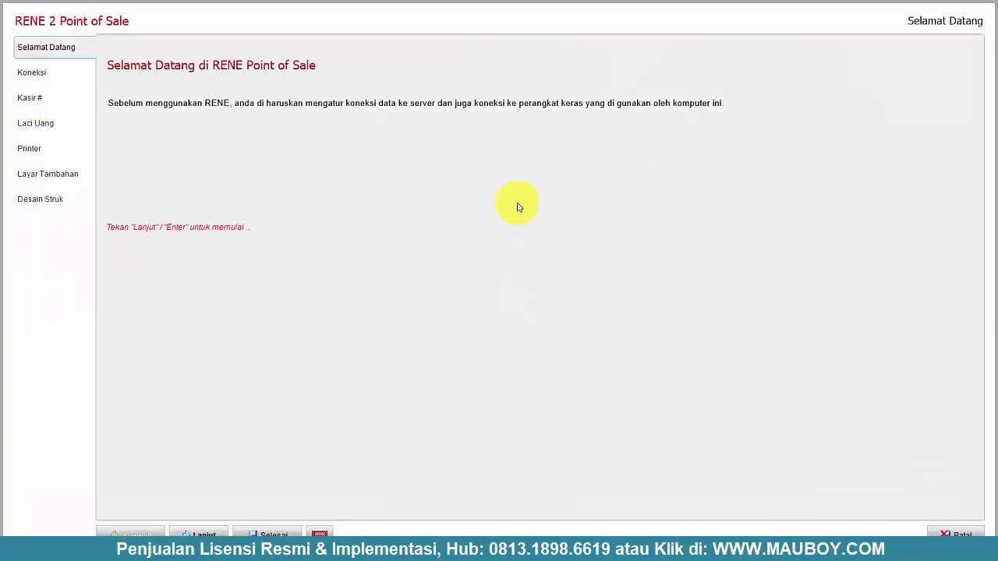
- Create the RENE APOS database in Database RENE and confirm server and database connections succeed
{"action": "left_click", "coordinate": [200, 533]}
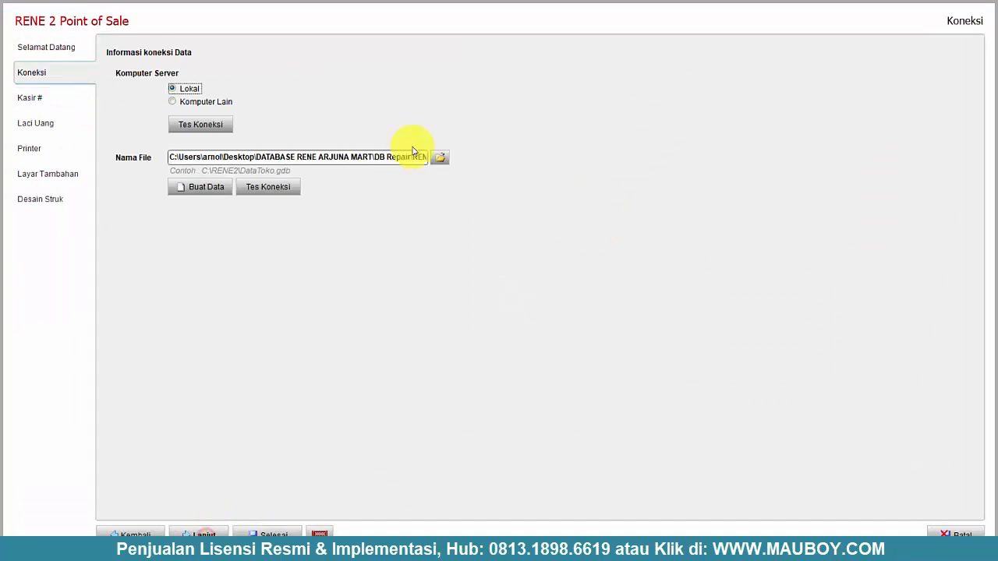
{"action": "left_click", "coordinate": [205, 200]}
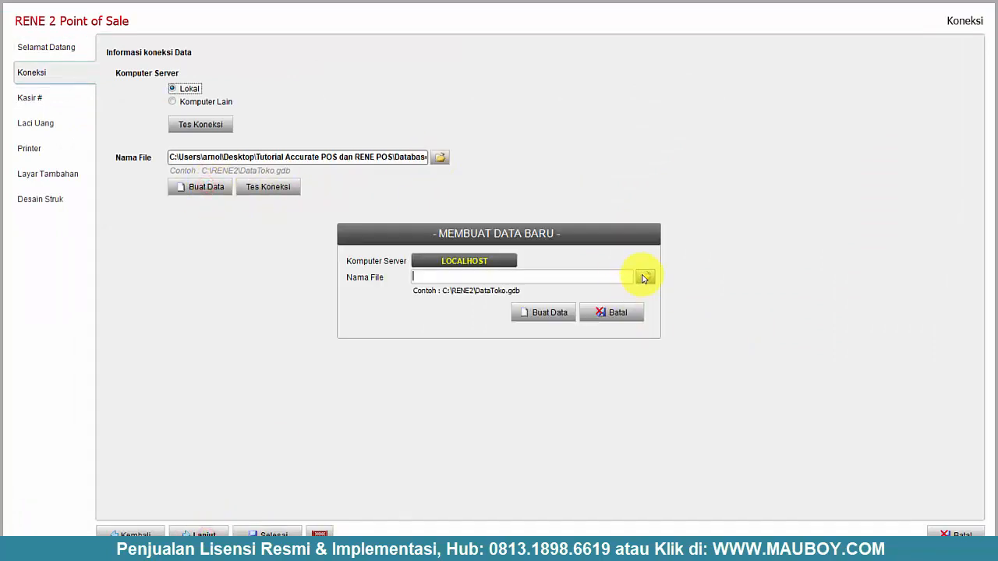
{"action": "left_click", "coordinate": [644, 276]}
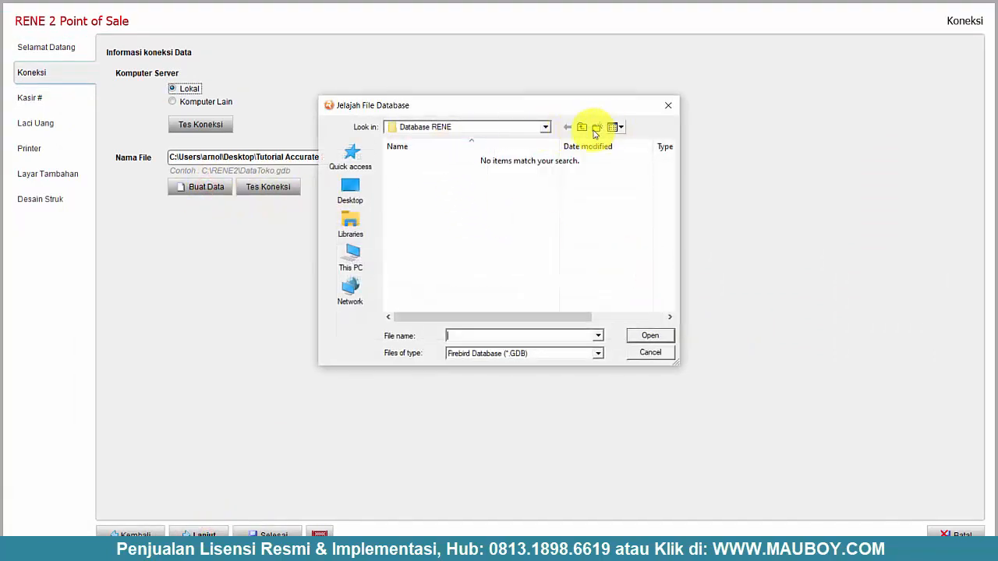
{"action": "left_click", "coordinate": [582, 128]}
{"action": "left_click", "coordinate": [426, 175]}
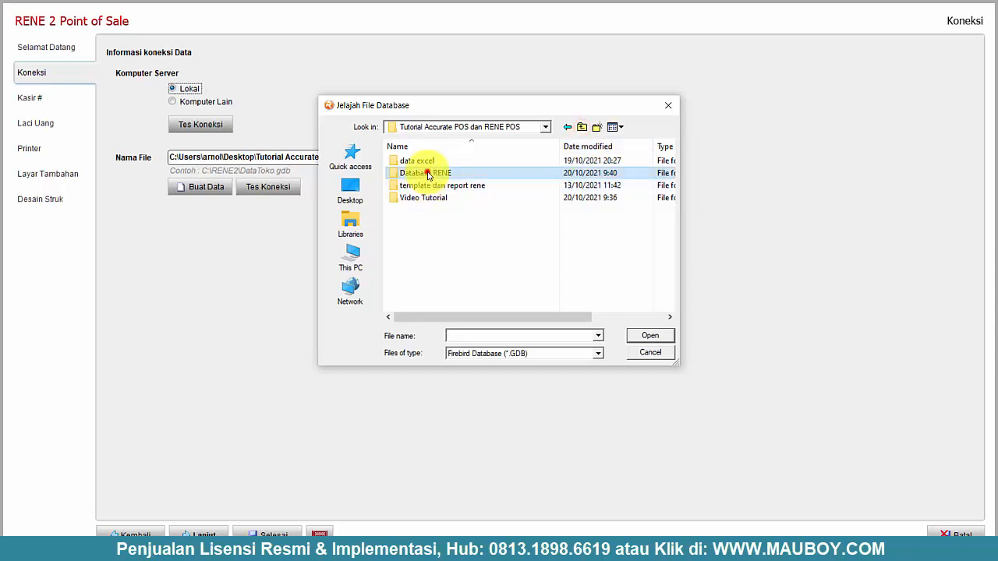
{"action": "double_click", "coordinate": [427, 175]}
{"action": "left_click", "coordinate": [485, 337]}
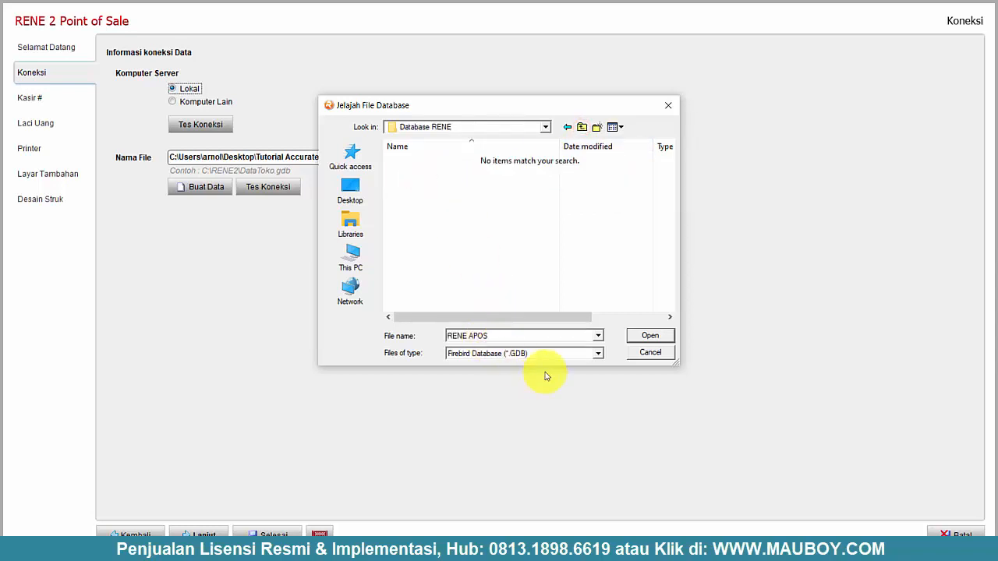
{"action": "left_click", "coordinate": [645, 333]}
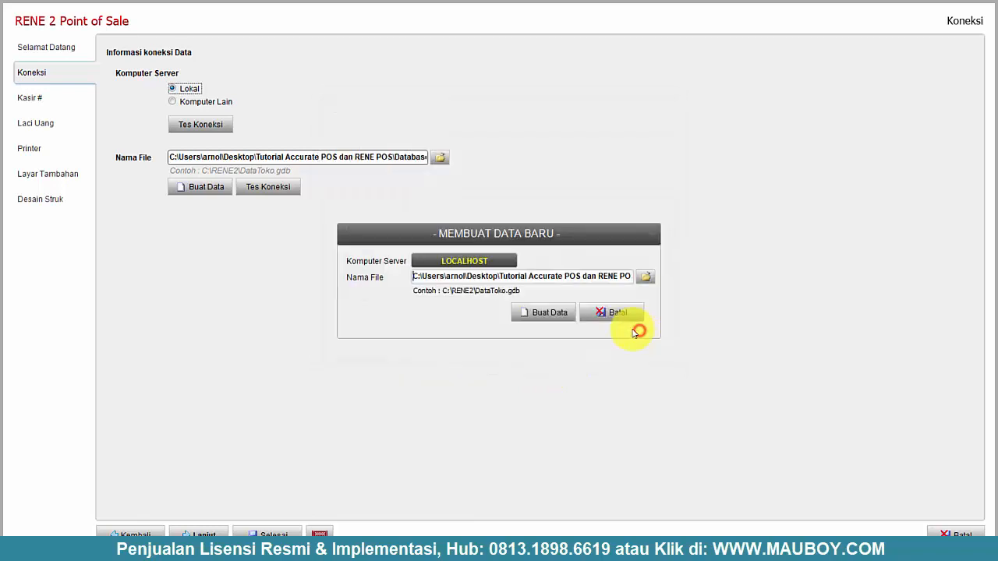
{"action": "left_click", "coordinate": [547, 312]}
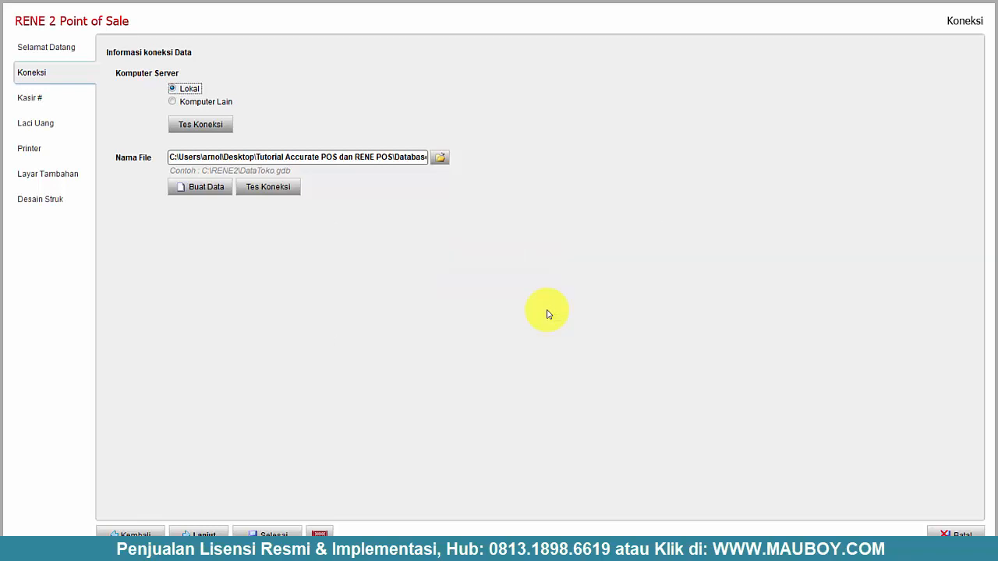
{"action": "left_click", "coordinate": [199, 125]}
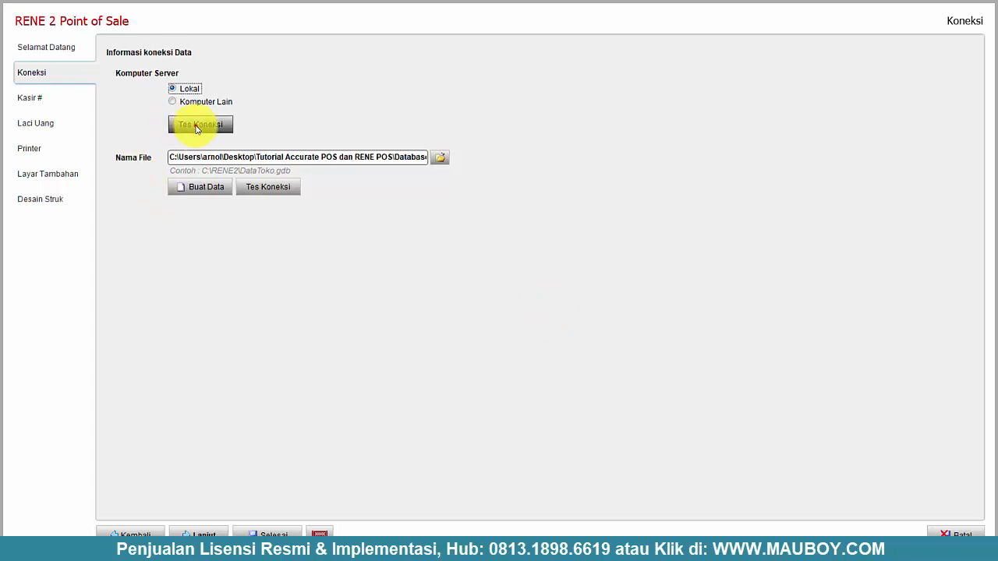
{"action": "left_click", "coordinate": [276, 188]}
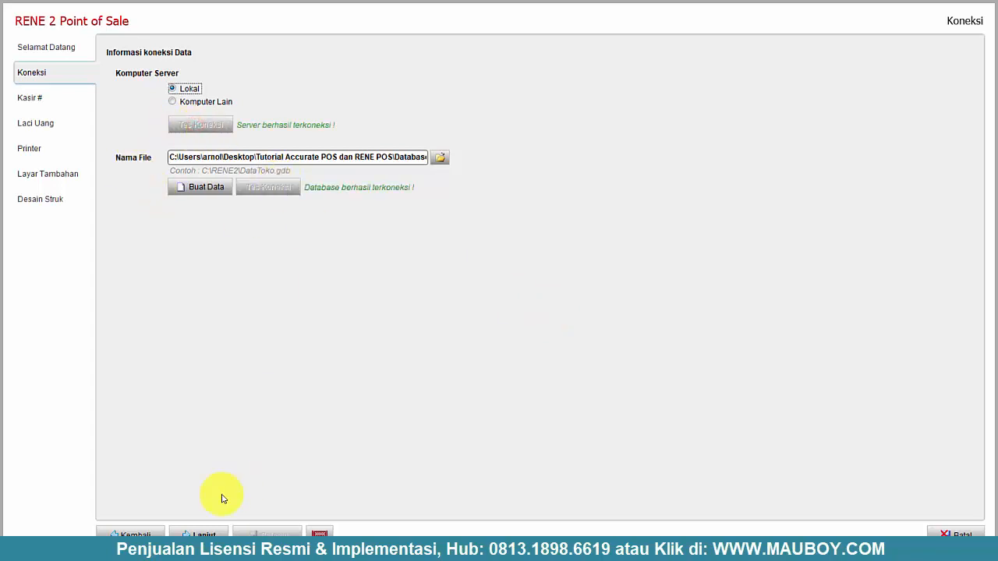
- Keep cashier number 01 and set the cash drawer to -Tidak Pakai-
{"action": "left_click", "coordinate": [209, 534]}
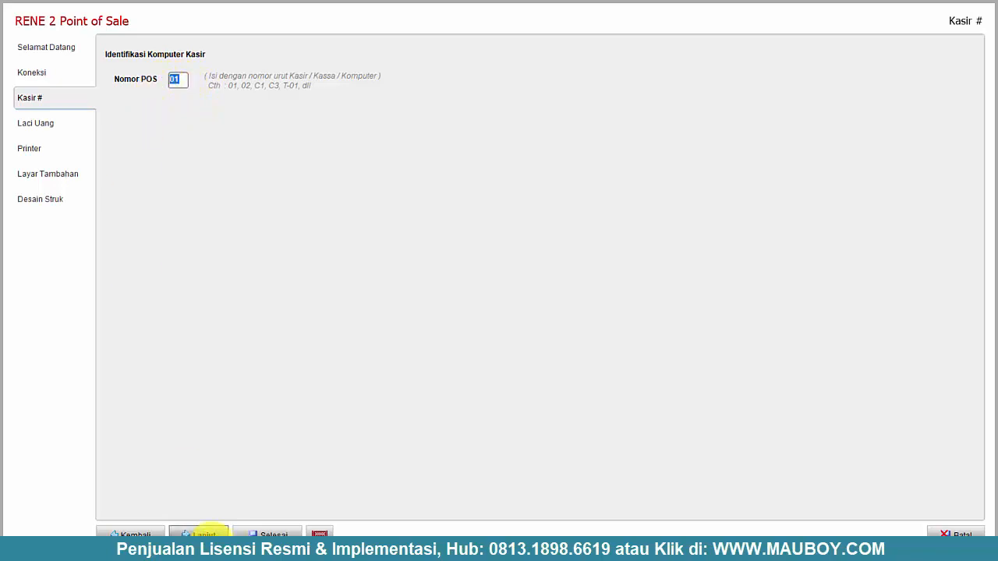
{"action": "left_click", "coordinate": [203, 535]}
{"action": "left_click", "coordinate": [274, 78]}
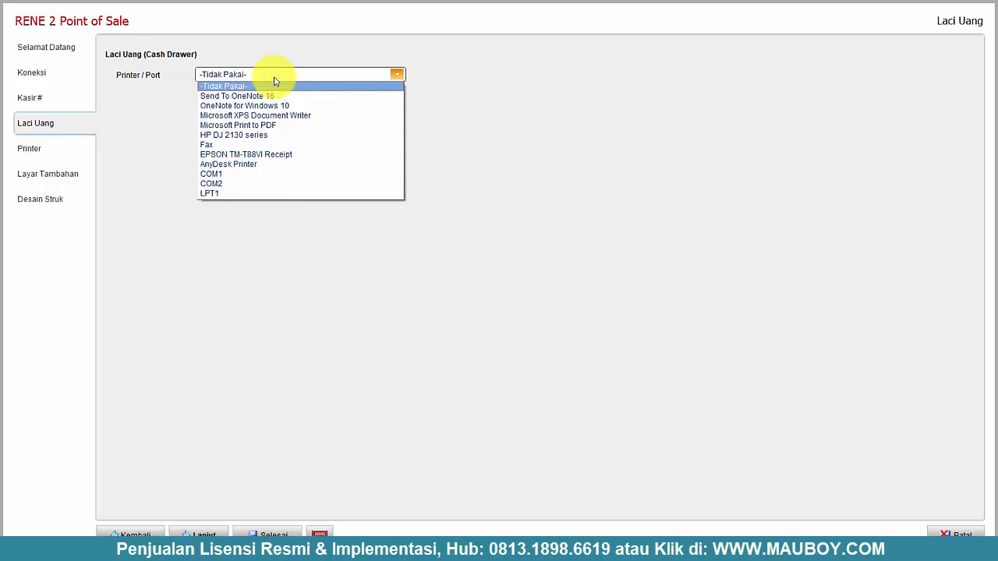
{"action": "left_click", "coordinate": [158, 108]}
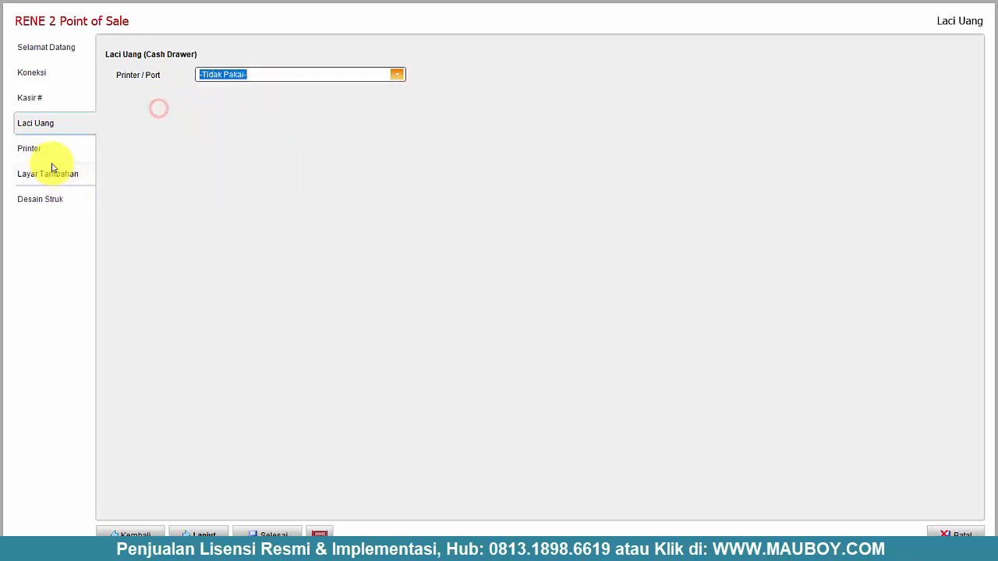
- Use Microsoft Print to PDF as the receipt printer, leaving extra printers hidden
{"action": "left_click", "coordinate": [203, 535]}
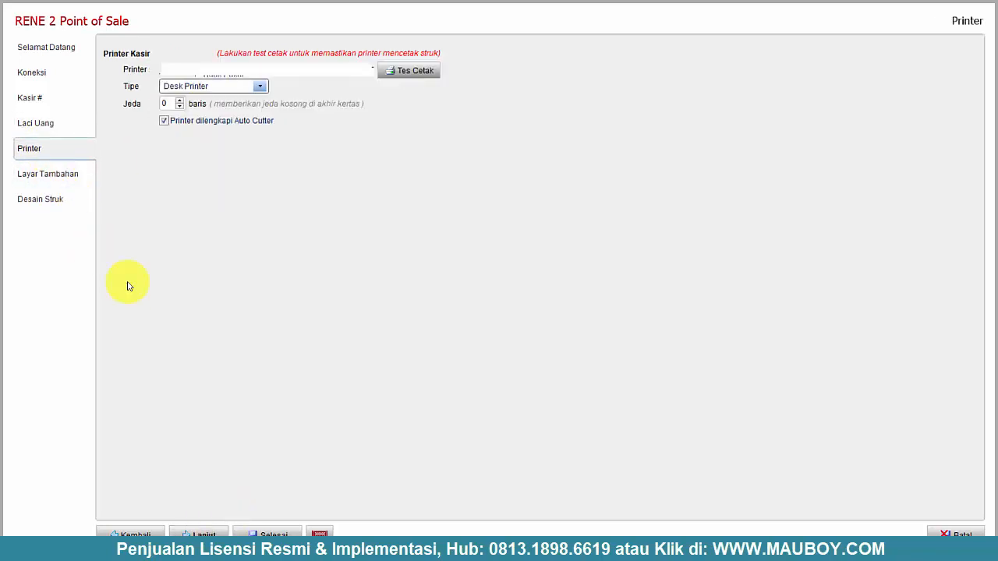
{"action": "left_click", "coordinate": [227, 70]}
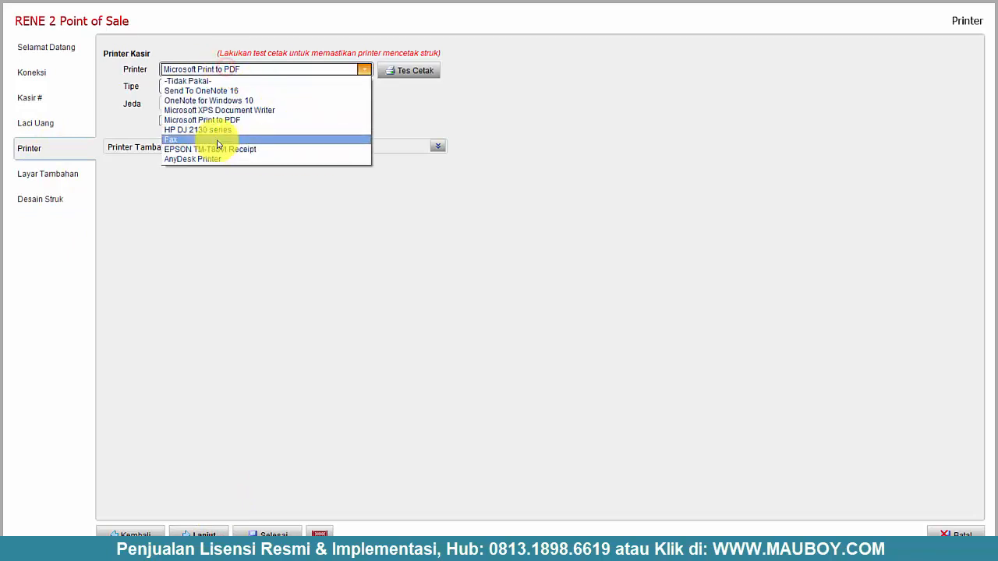
{"action": "left_click", "coordinate": [267, 243]}
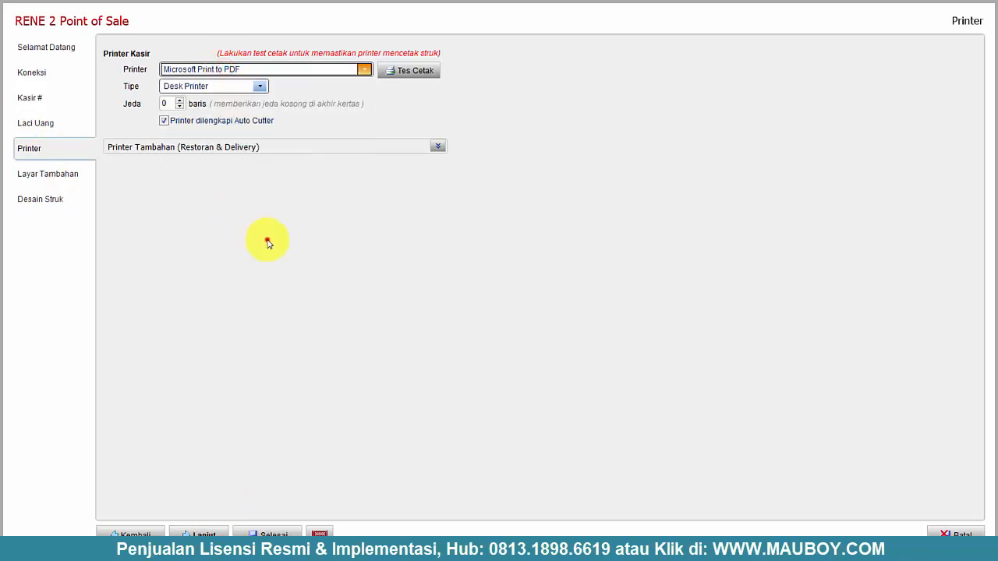
{"action": "left_click", "coordinate": [438, 147]}
{"action": "left_click", "coordinate": [439, 148]}
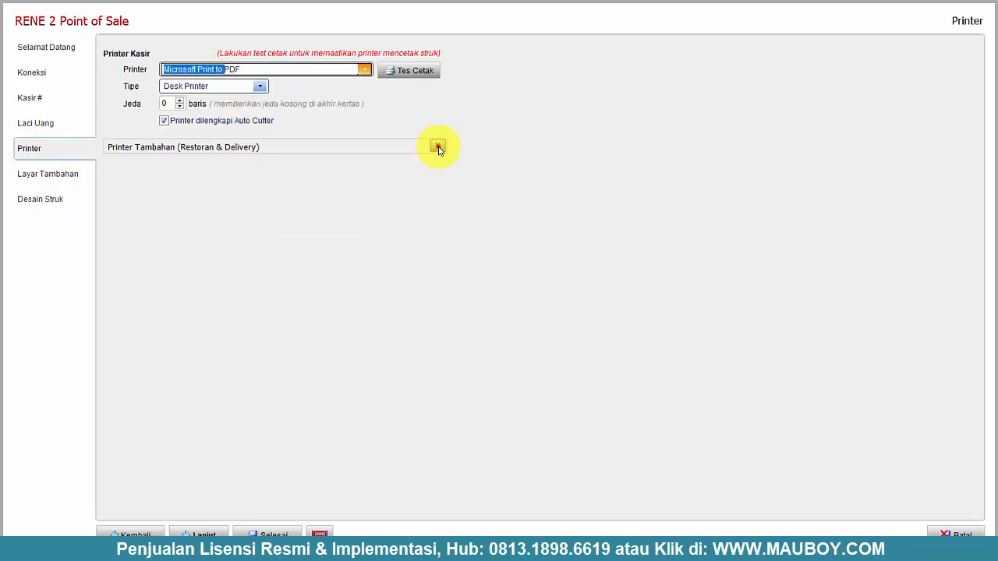
{"action": "left_click", "coordinate": [439, 148]}
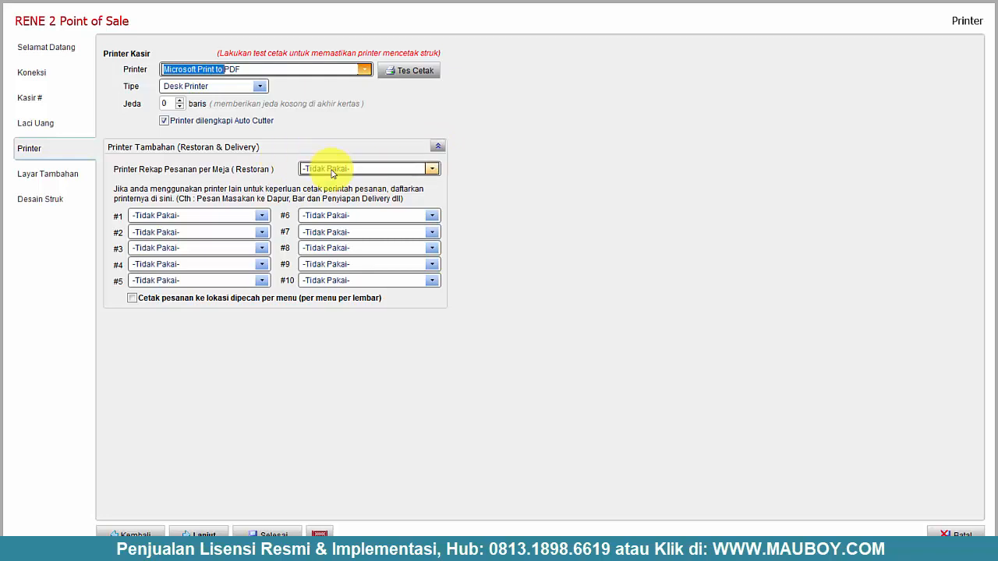
{"action": "left_click", "coordinate": [438, 148]}
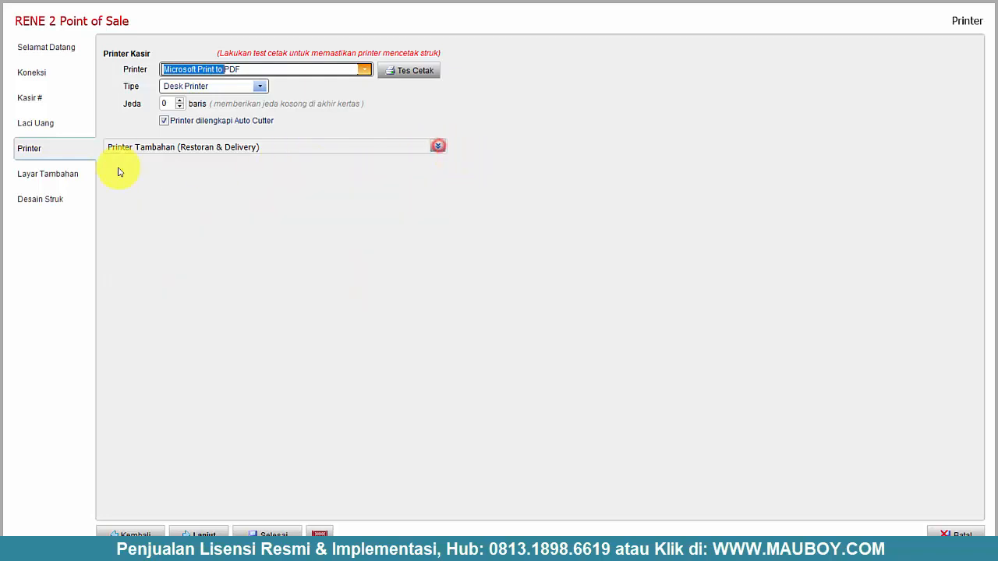
- Pass the additional display and receipt design pages and finish RENE Setup
{"action": "left_click", "coordinate": [67, 173]}
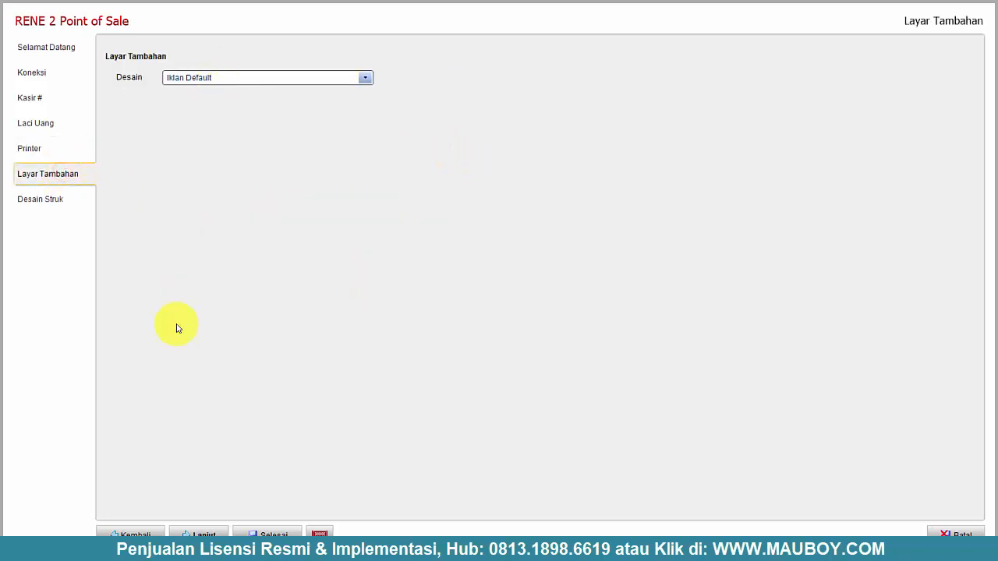
{"action": "left_click", "coordinate": [48, 198]}
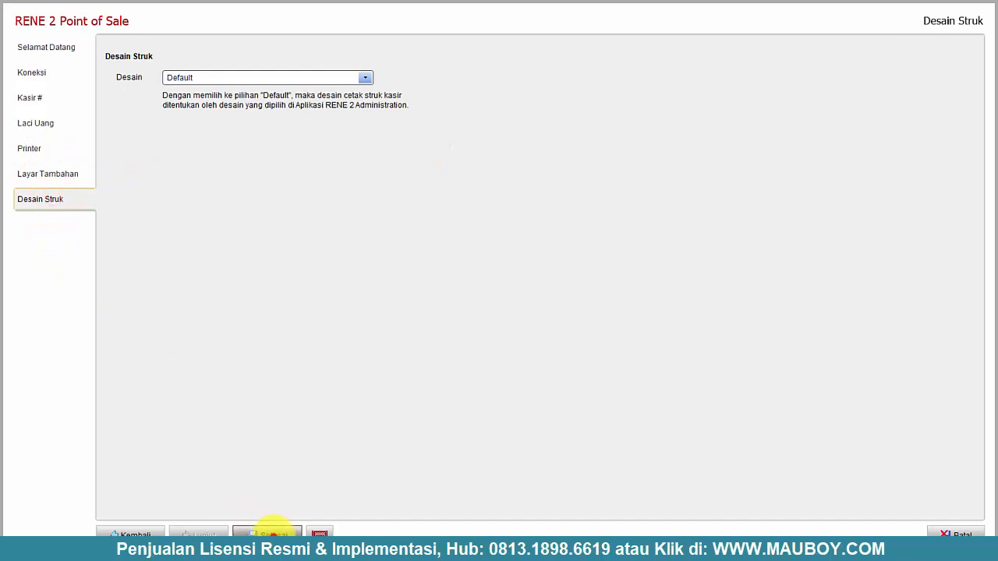
{"action": "left_click", "coordinate": [273, 533]}
{"action": "double_click", "coordinate": [156, 99]}
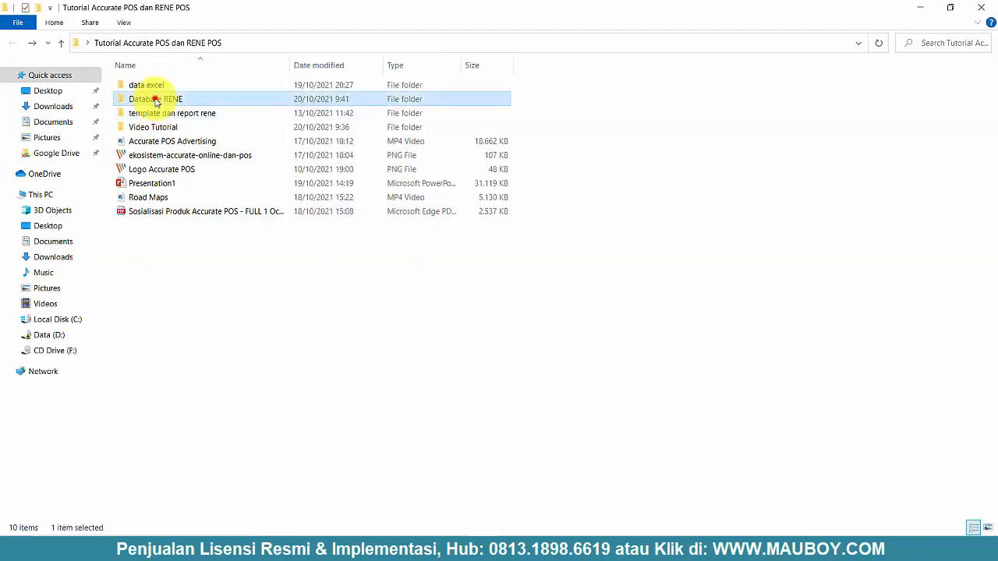
- Confirm RENE APOS.GDB (6,812 KB) is in Database RENE, then return to the tutorial folder
{"action": "left_click", "coordinate": [153, 88]}
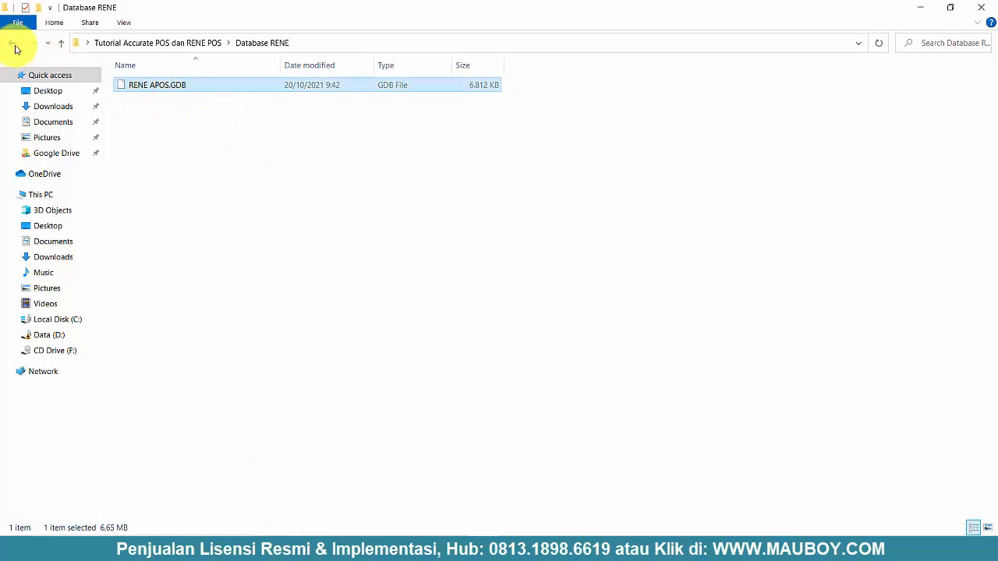
{"action": "left_click", "coordinate": [14, 45]}
{"action": "left_click", "coordinate": [345, 310]}
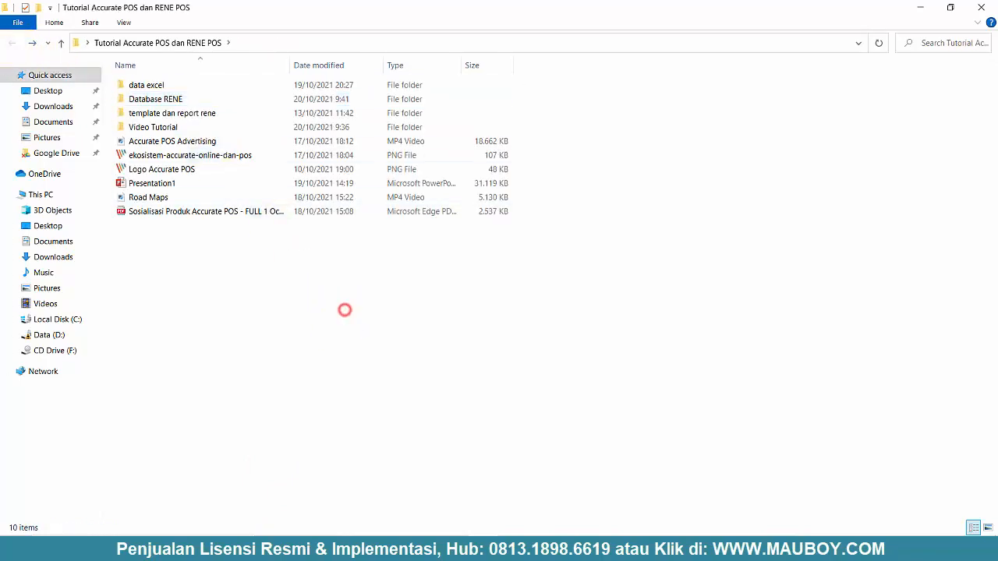
{"action": "left_click", "coordinate": [16, 550]}
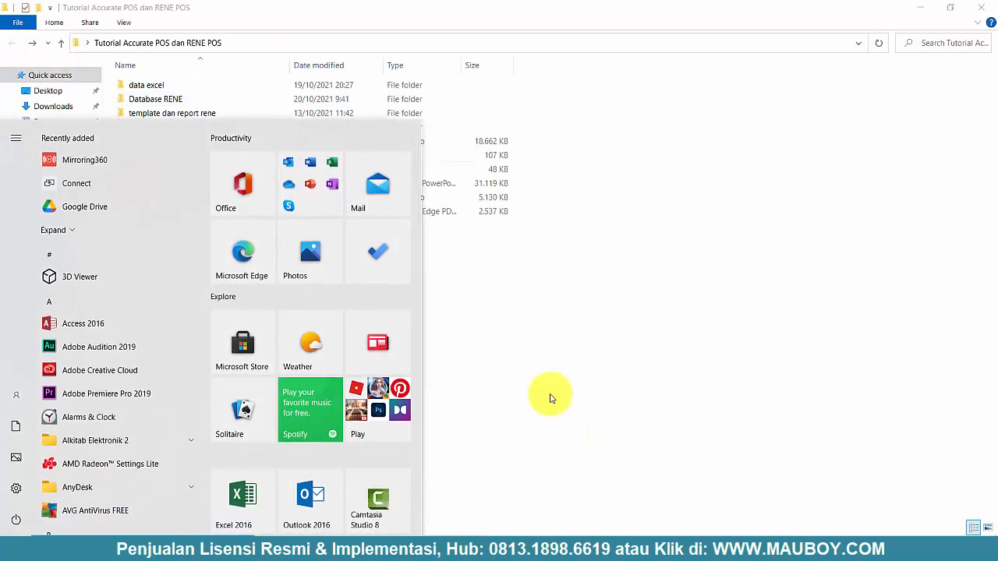
- Search 'RENE ADMINI' and launch the RENE Administration best match
{"action": "type", "text": "RENE ADMINI"}
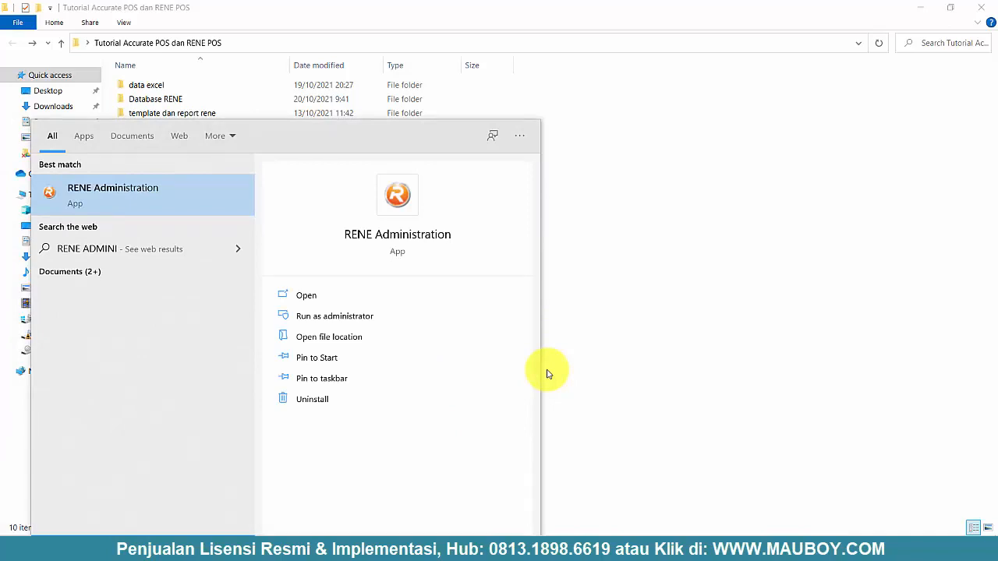
{"action": "left_click", "coordinate": [165, 199]}
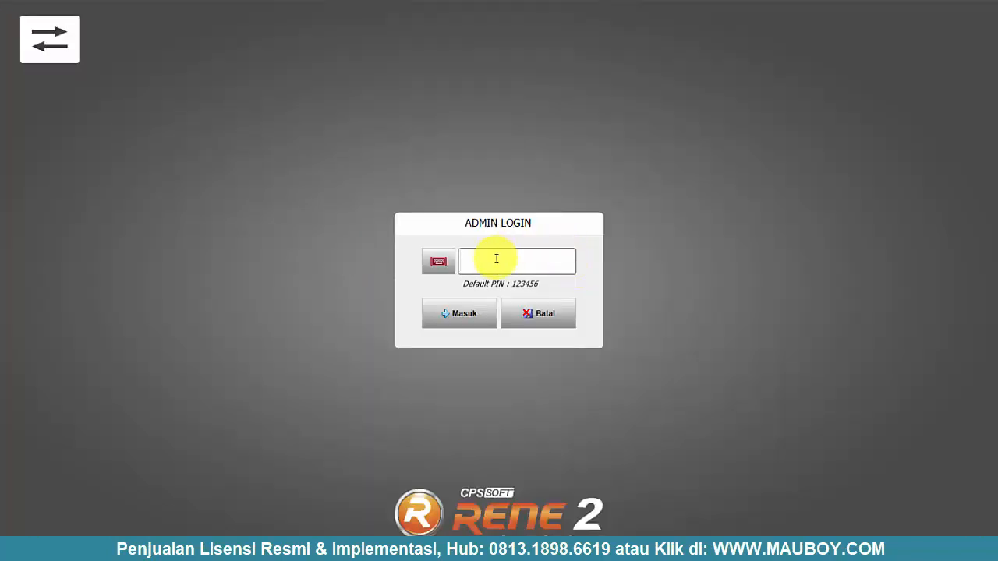
- Log in to RENE Administration with the default admin PIN
{"action": "left_click", "coordinate": [496, 258]}
{"action": "type", "text": "123456"}
{"action": "left_click", "coordinate": [463, 314]}
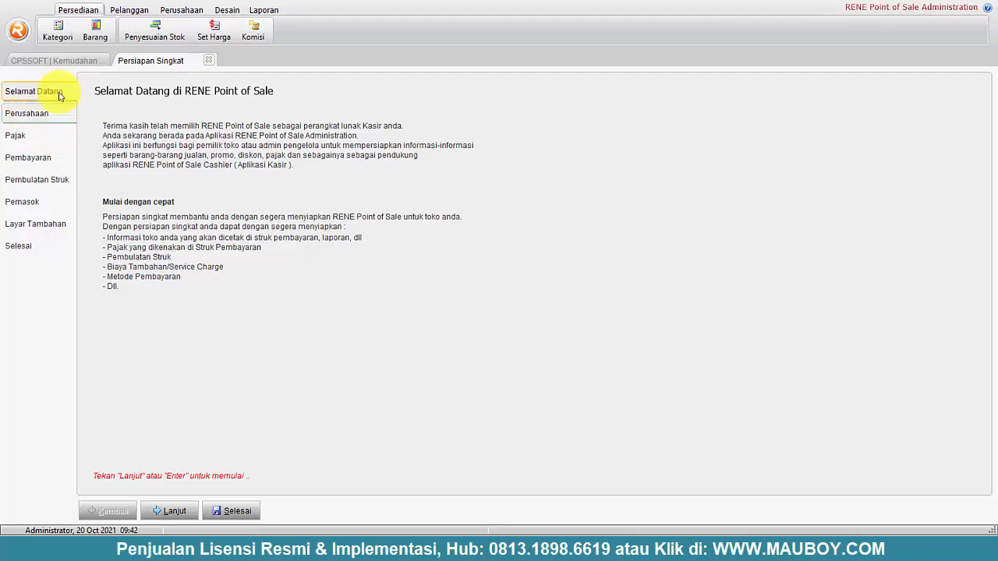
- Enter store name RENE ACCURATE POS and set business type to Retail, Minimarket
{"action": "left_click", "coordinate": [183, 511]}
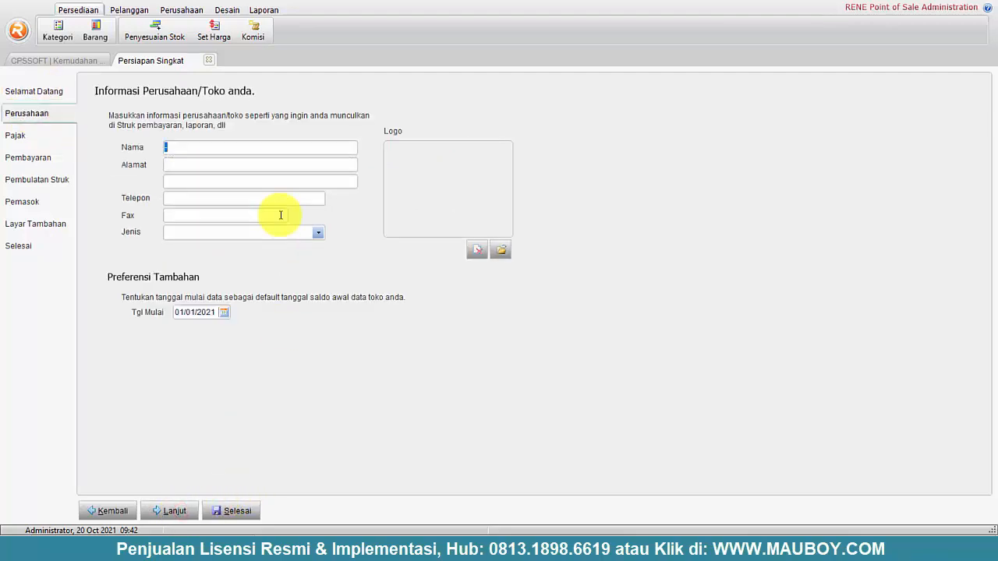
{"action": "key", "text": "Caps_Lock"}
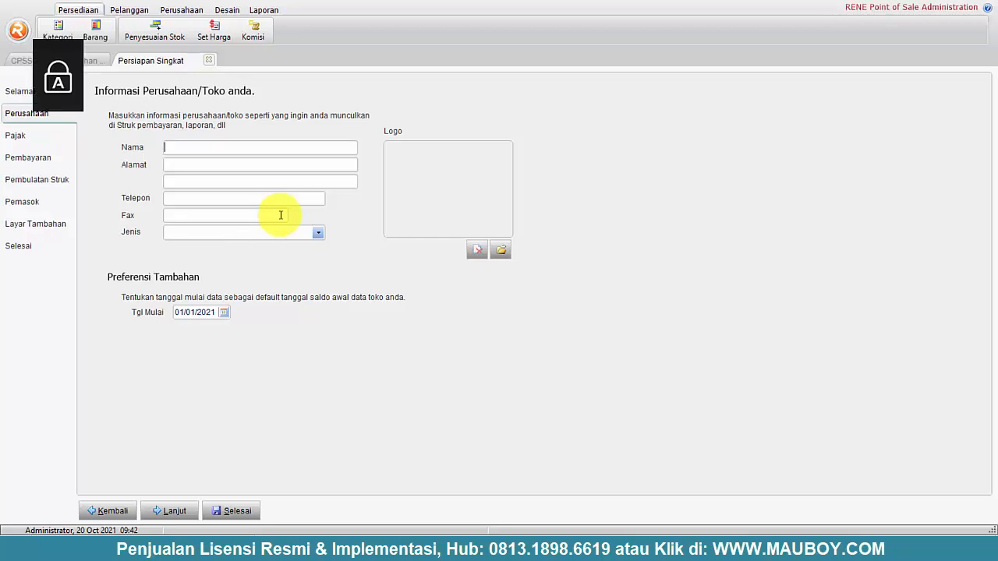
{"action": "type", "text": "URATE POS"}
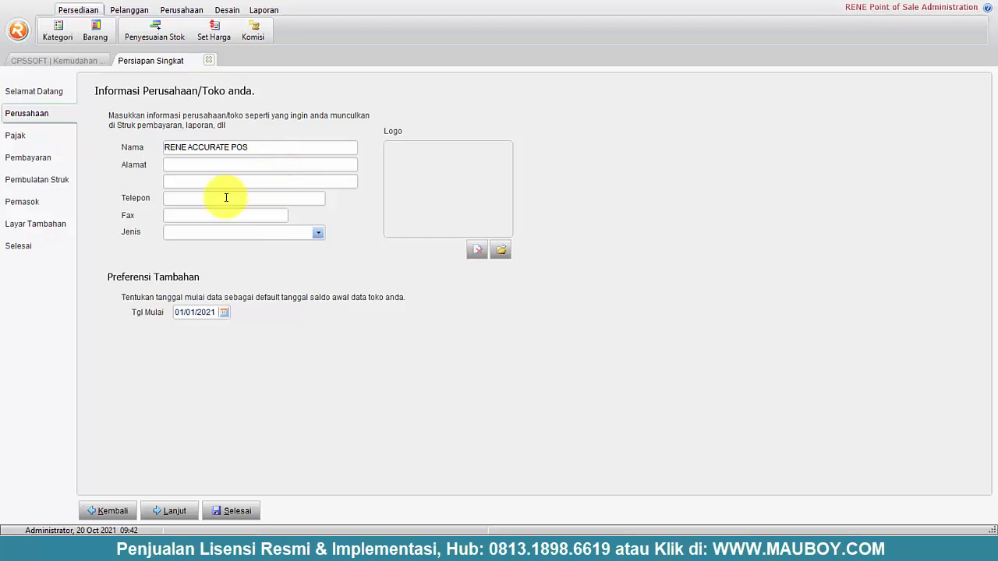
{"action": "left_click", "coordinate": [258, 232]}
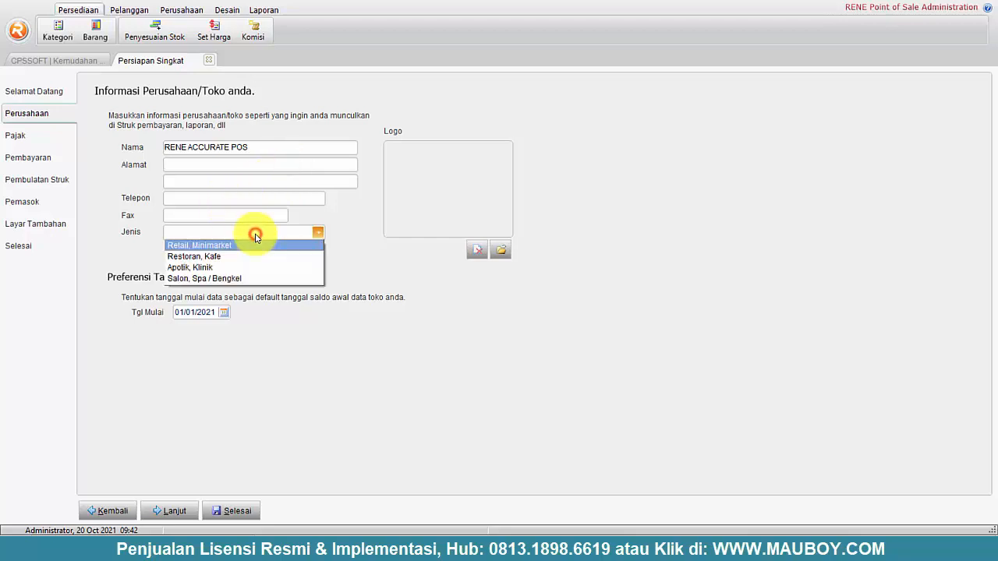
{"action": "left_click", "coordinate": [204, 248]}
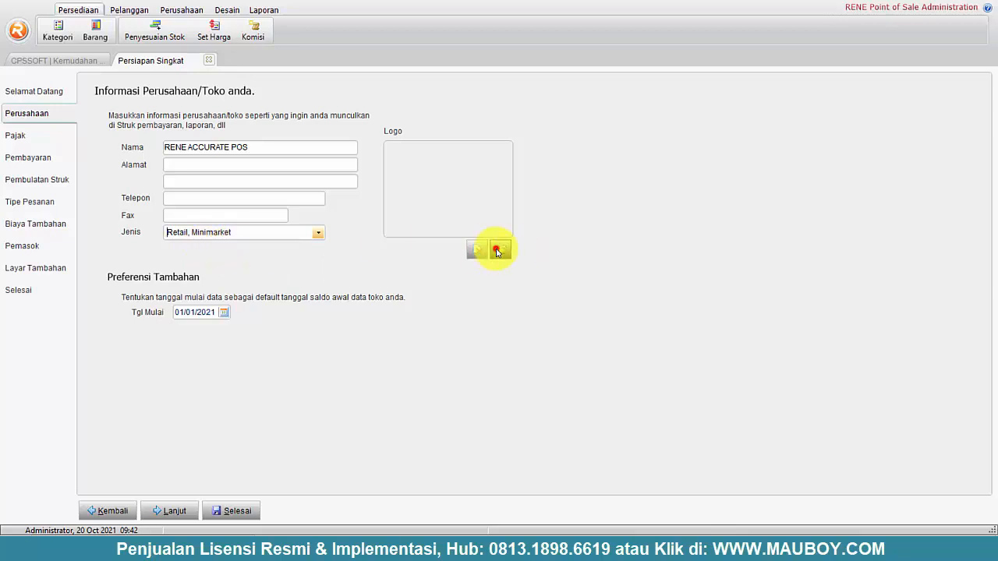
- Browse the logo picker to the Tutorial Accurate POS dan RENE POS folder, keeping BMP/JPG type
{"action": "left_click", "coordinate": [498, 251]}
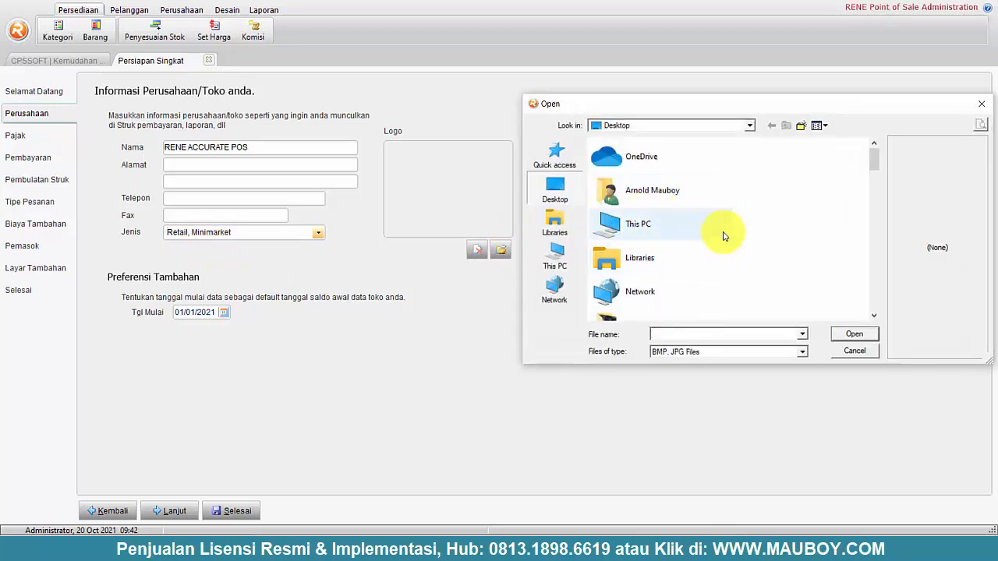
{"action": "left_click", "coordinate": [804, 223]}
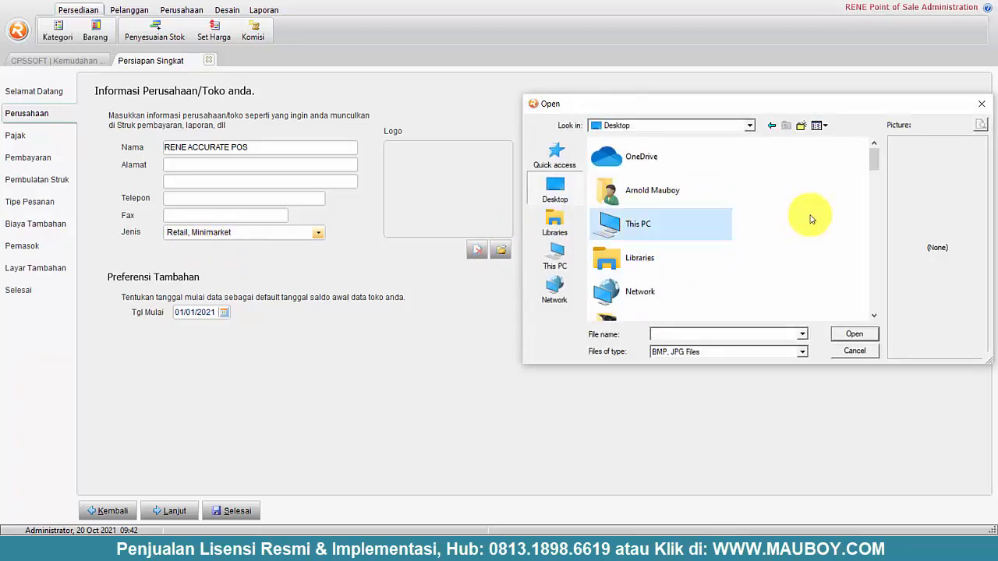
{"action": "left_click_drag", "start_coordinate": [877, 152], "coordinate": [875, 270]}
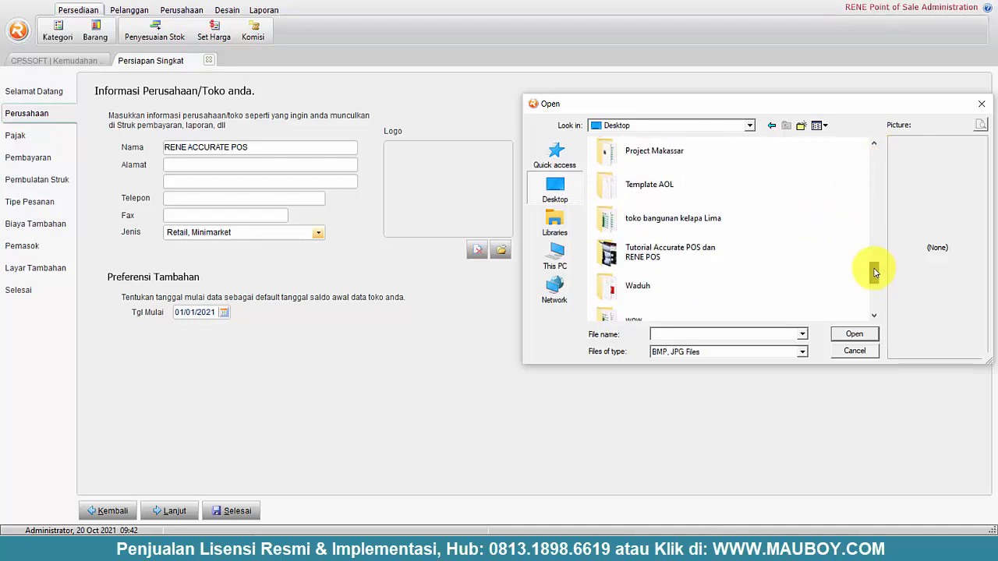
{"action": "double_click", "coordinate": [697, 255]}
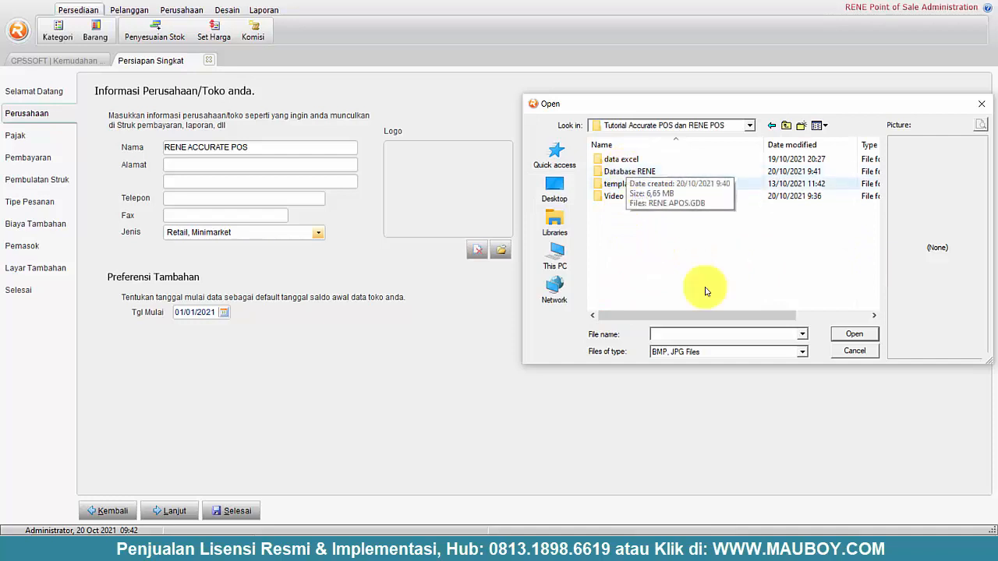
{"action": "left_click", "coordinate": [725, 351]}
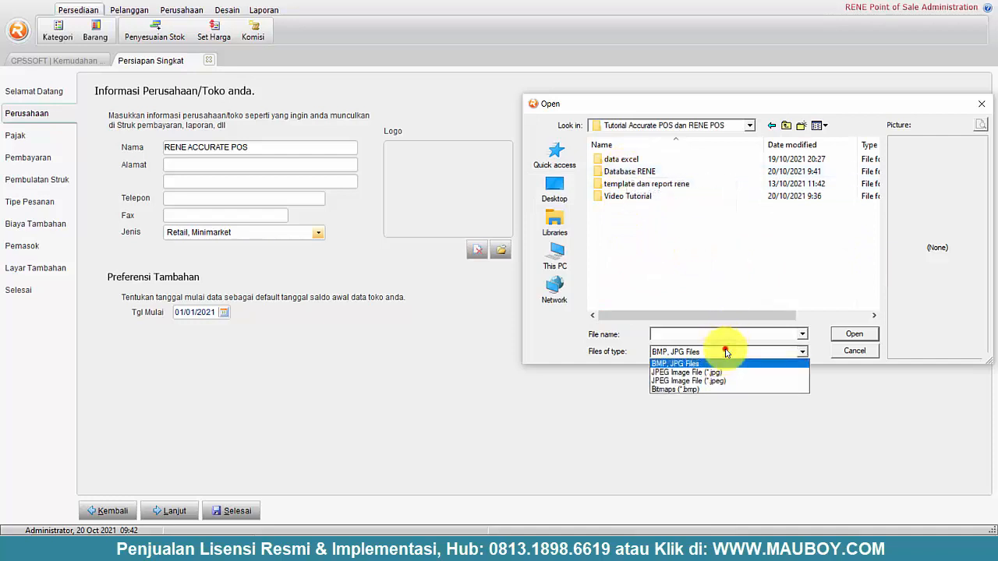
{"action": "left_click", "coordinate": [725, 352]}
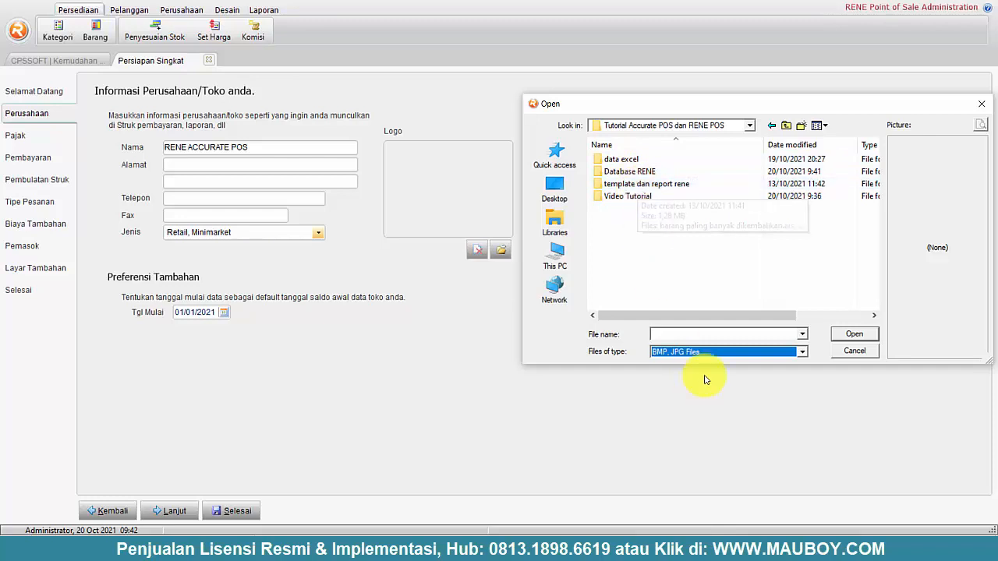
{"action": "left_click", "coordinate": [465, 538]}
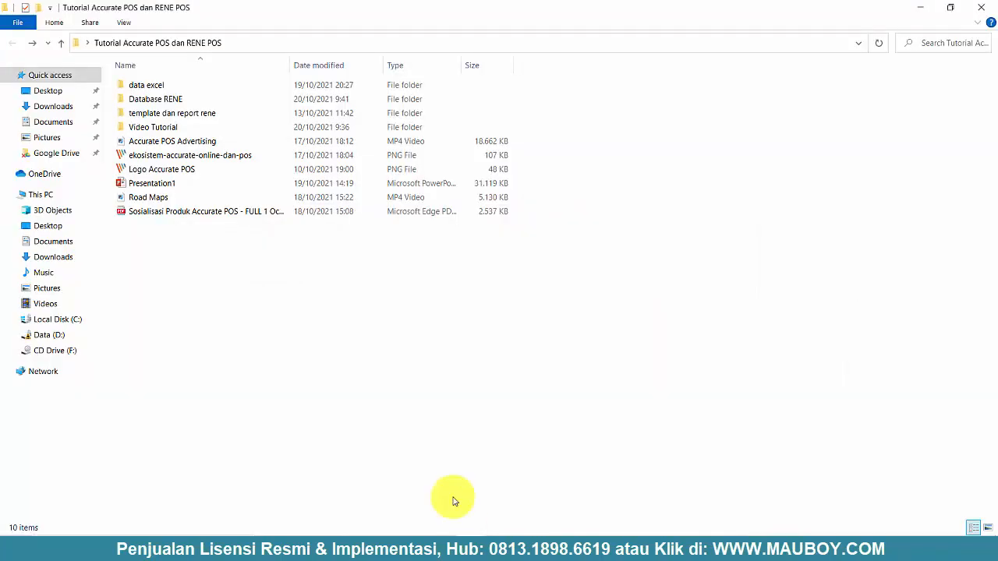
- Open the Logo Accurate POS image in PicPick, maximized
{"action": "left_click", "coordinate": [144, 171]}
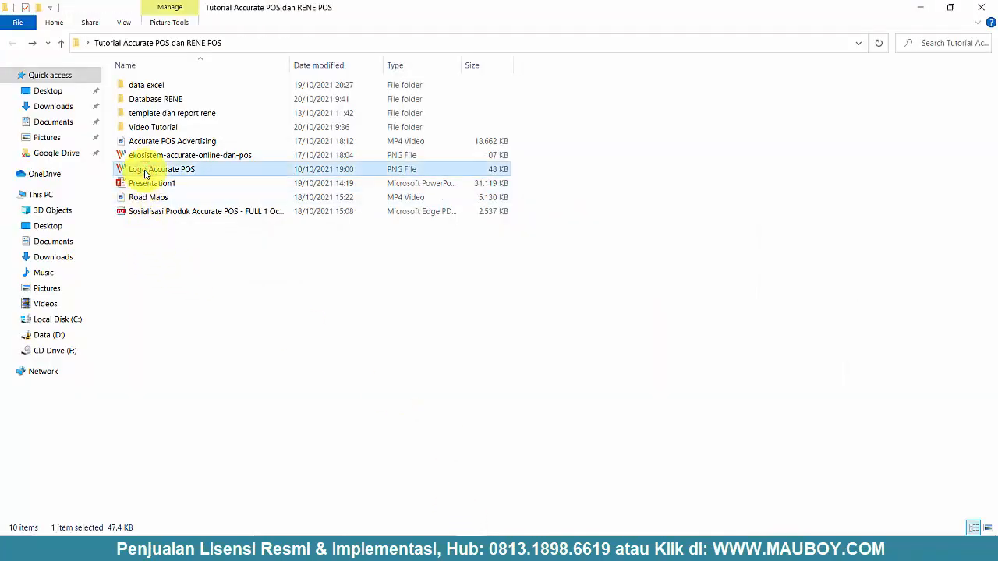
{"action": "double_click", "coordinate": [145, 171]}
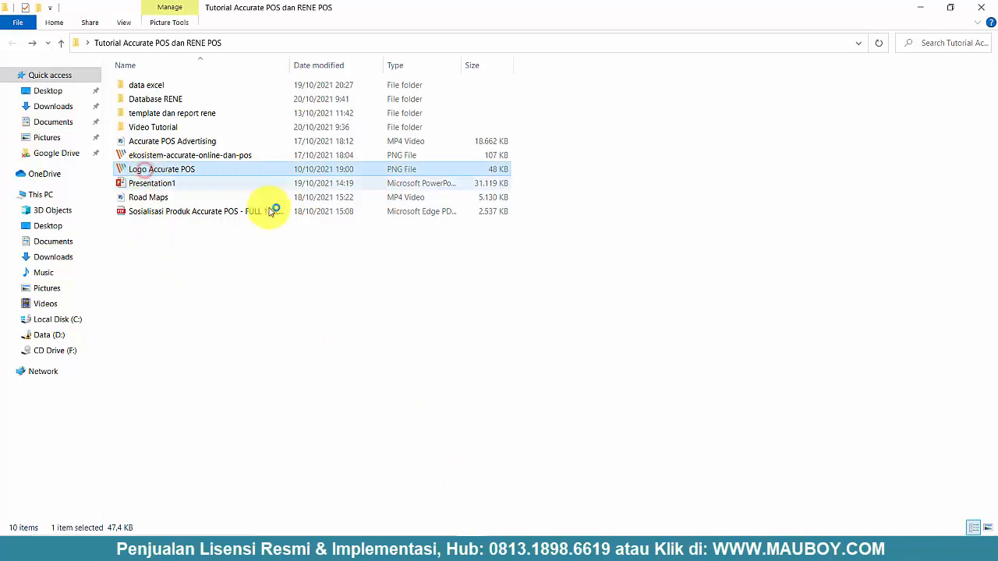
{"action": "left_click", "coordinate": [826, 27]}
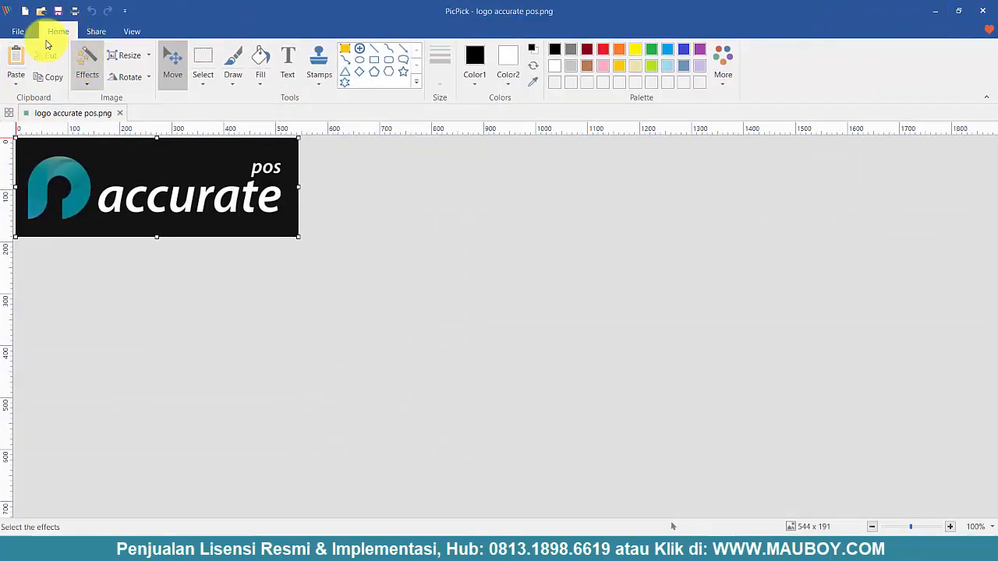
- Save it as JPG 'logo accurate pos' in the Tutorial Accurate POS dan RENE POS folder
{"action": "left_click", "coordinate": [19, 32]}
{"action": "left_click", "coordinate": [31, 160]}
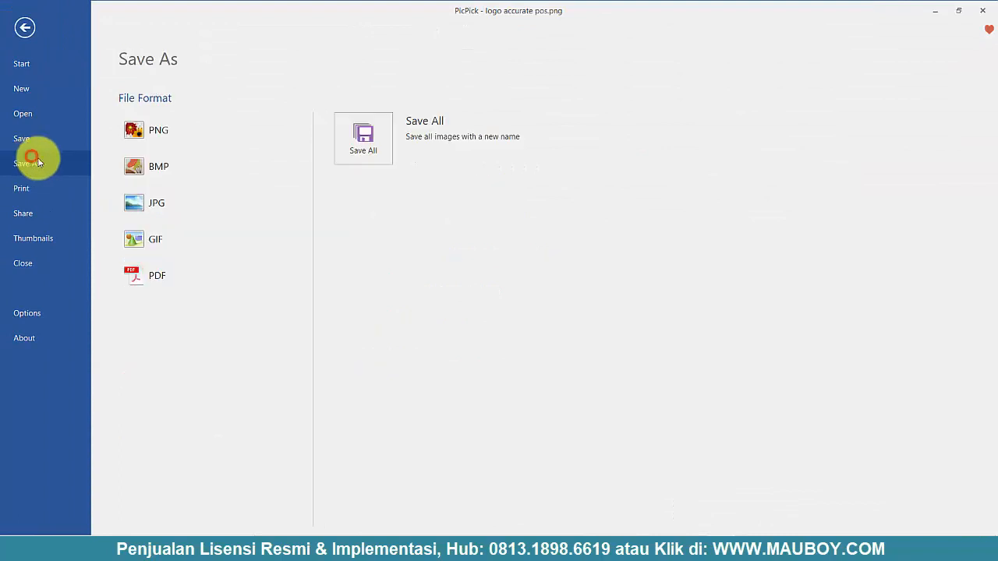
{"action": "left_click", "coordinate": [195, 209]}
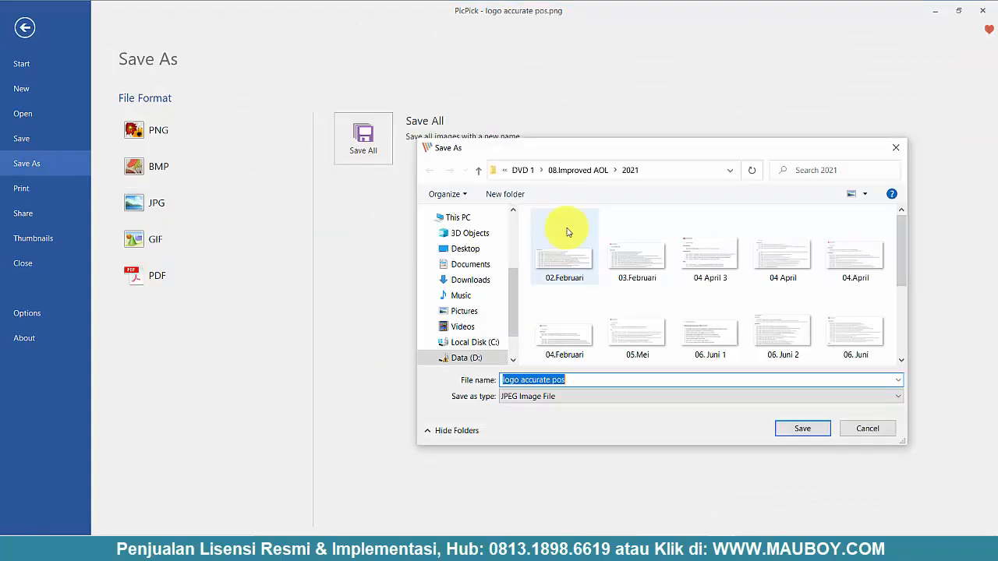
{"action": "left_click", "coordinate": [470, 248]}
{"action": "left_click", "coordinate": [710, 248]}
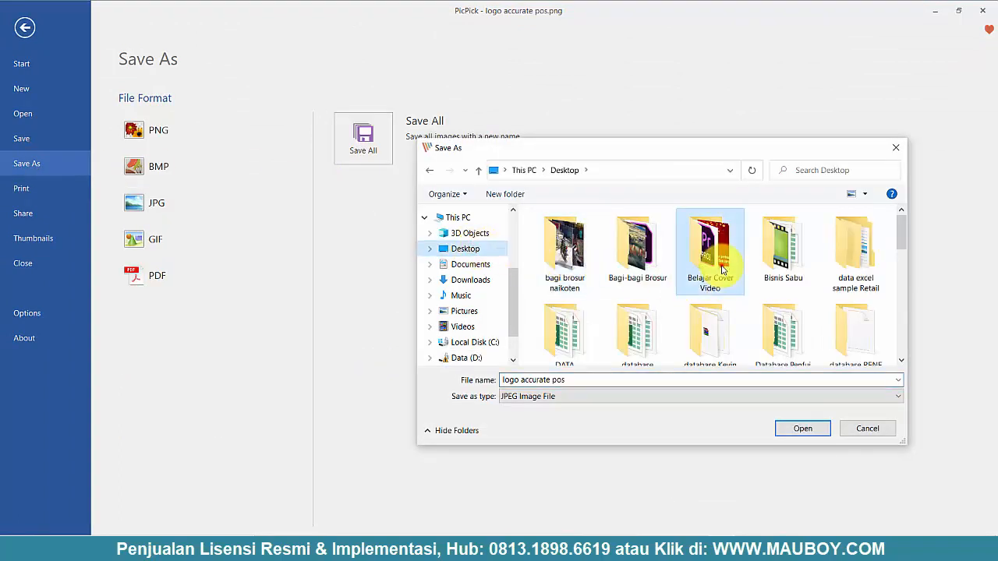
{"action": "key", "text": "t"}
{"action": "left_click", "coordinate": [646, 351]}
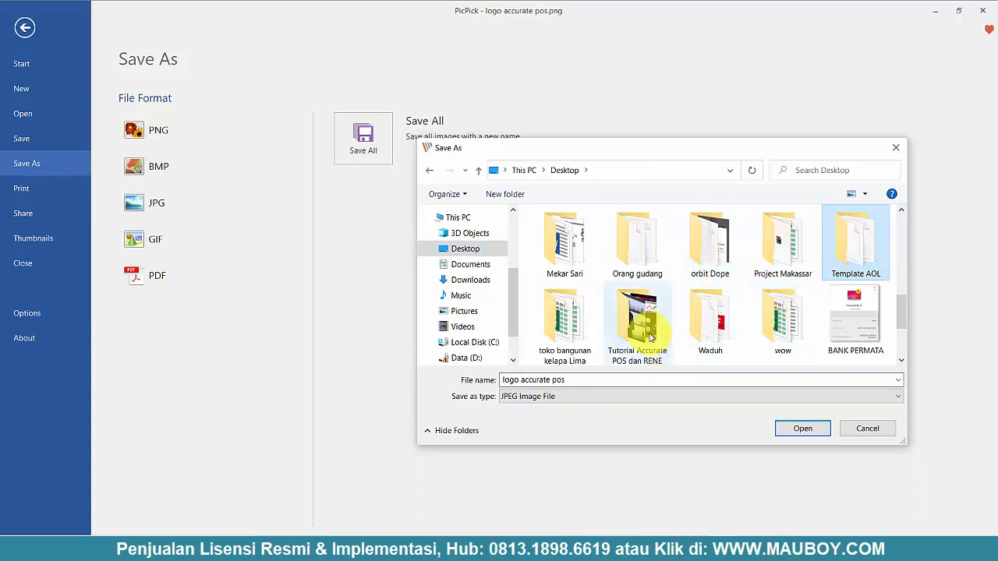
{"action": "double_click", "coordinate": [642, 324]}
{"action": "left_click", "coordinate": [630, 381]}
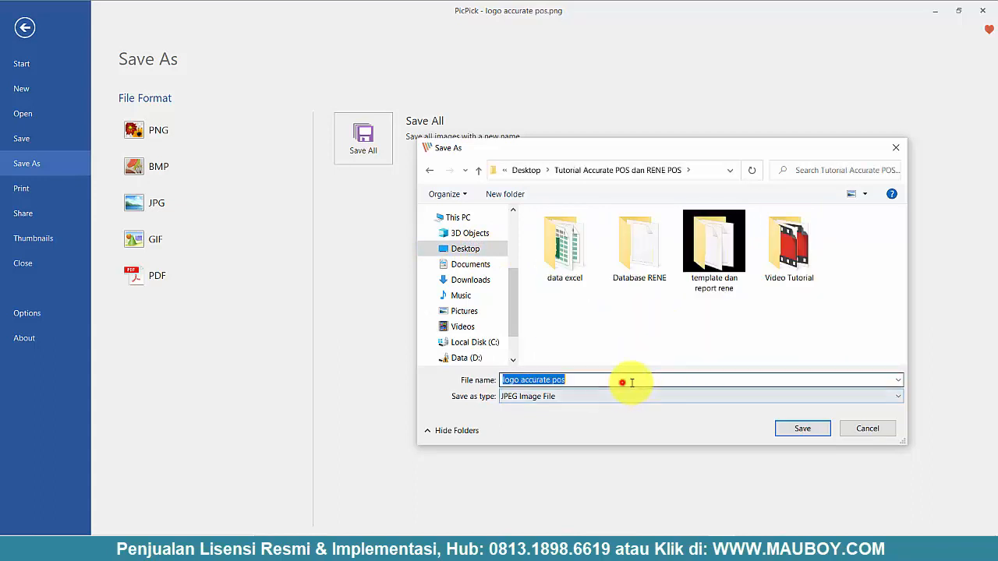
{"action": "left_click", "coordinate": [814, 433]}
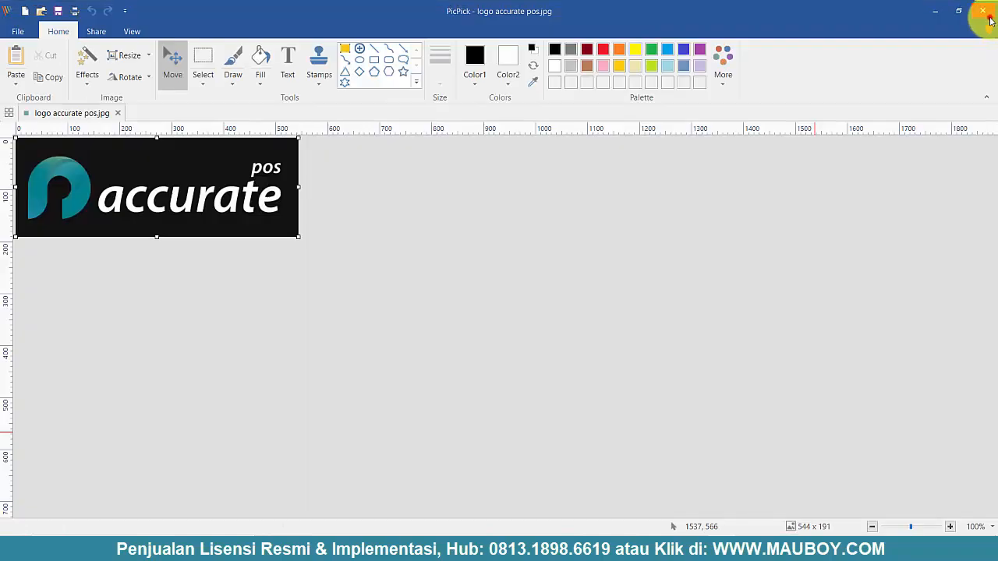
- Load the logo accurate pos JPG as the company logo
{"action": "left_click", "coordinate": [989, 20]}
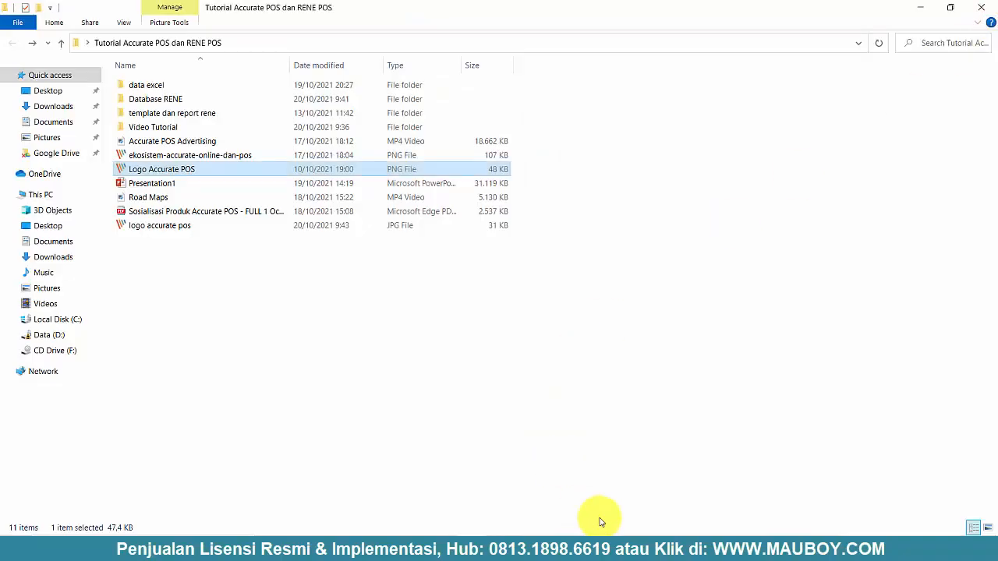
{"action": "left_click", "coordinate": [722, 552]}
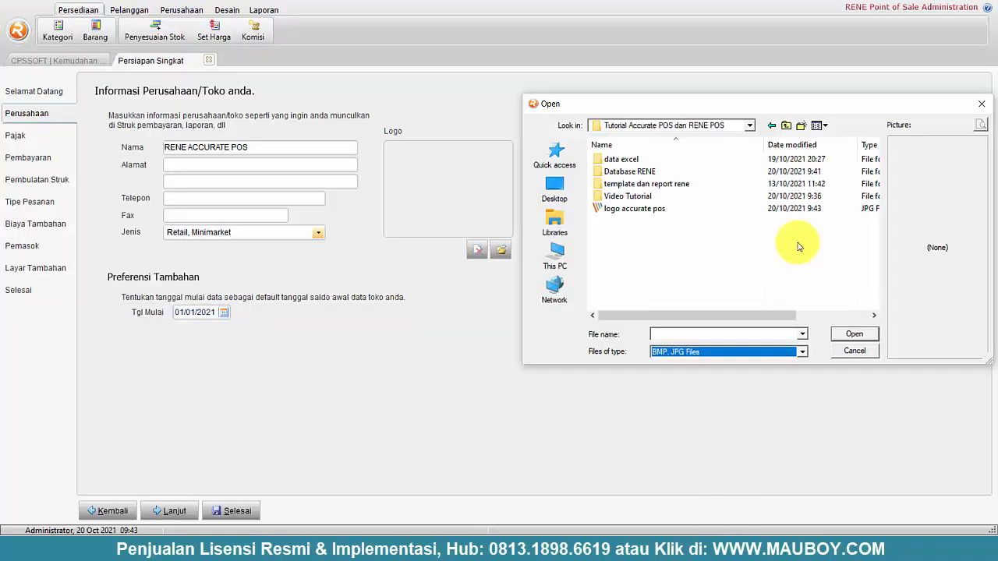
{"action": "left_click", "coordinate": [645, 209]}
{"action": "left_click", "coordinate": [853, 335]}
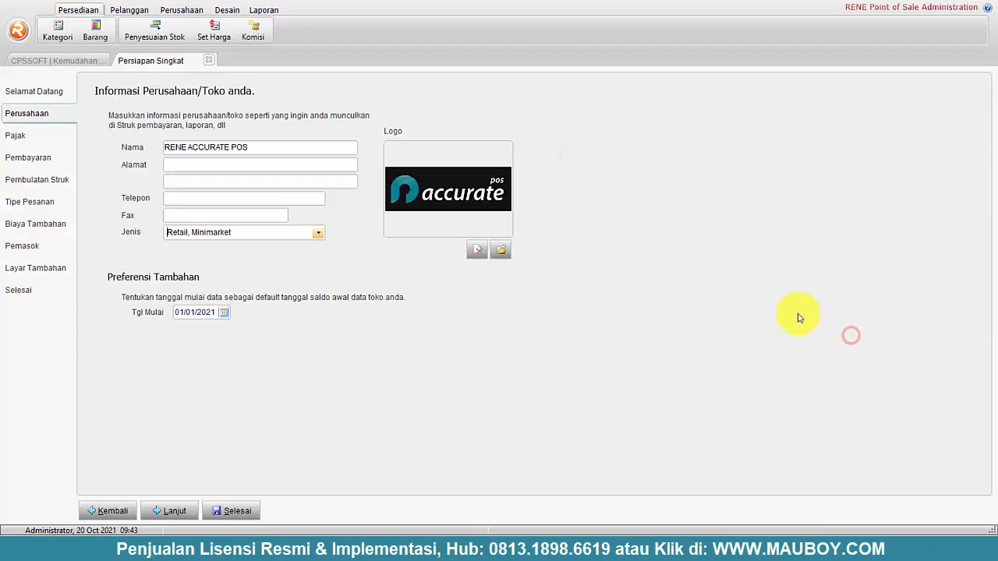
- Enable PPN tax at 10 percent with prices already including tax
{"action": "left_click", "coordinate": [31, 135]}
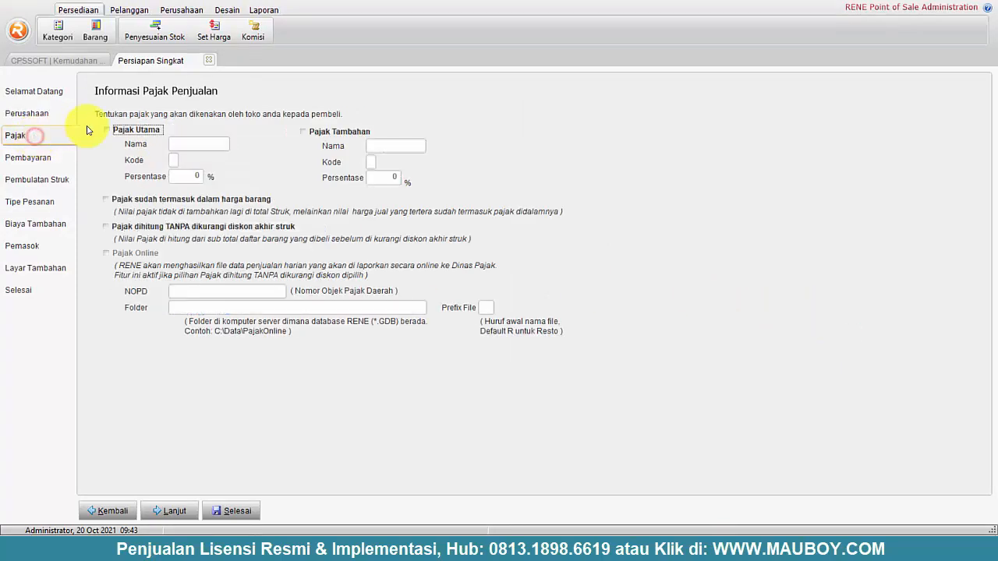
{"action": "left_click", "coordinate": [126, 131]}
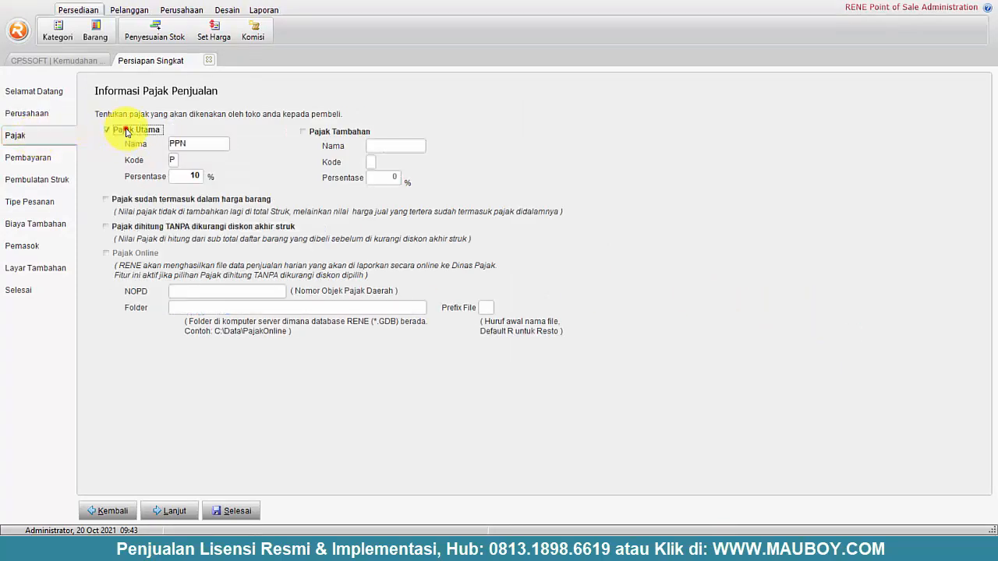
{"action": "left_click", "coordinate": [174, 201]}
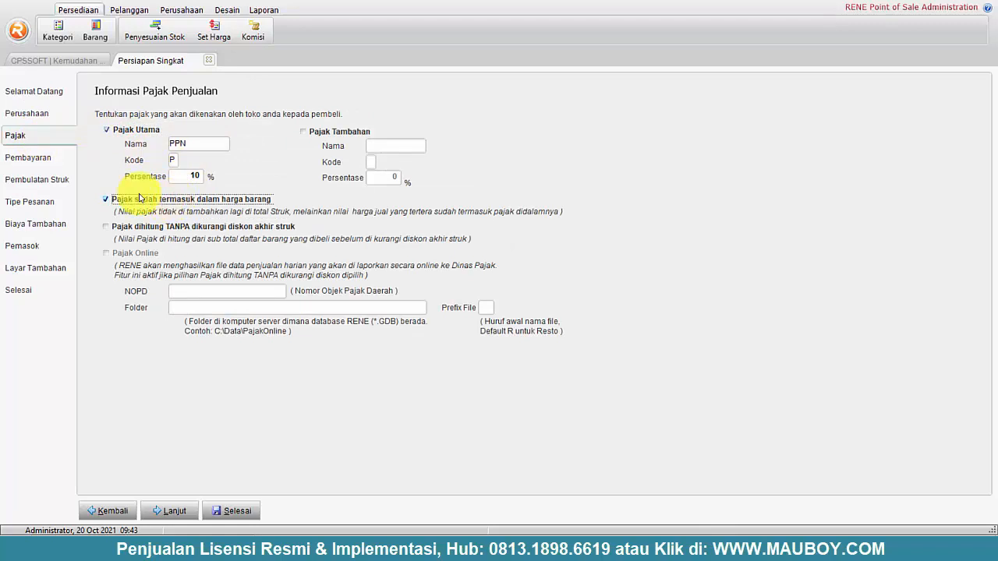
- Allow credit card, debit card and voucher payments, requiring voucher number validation
{"action": "left_click", "coordinate": [27, 159]}
{"action": "left_click", "coordinate": [119, 154]}
{"action": "left_click", "coordinate": [128, 169]}
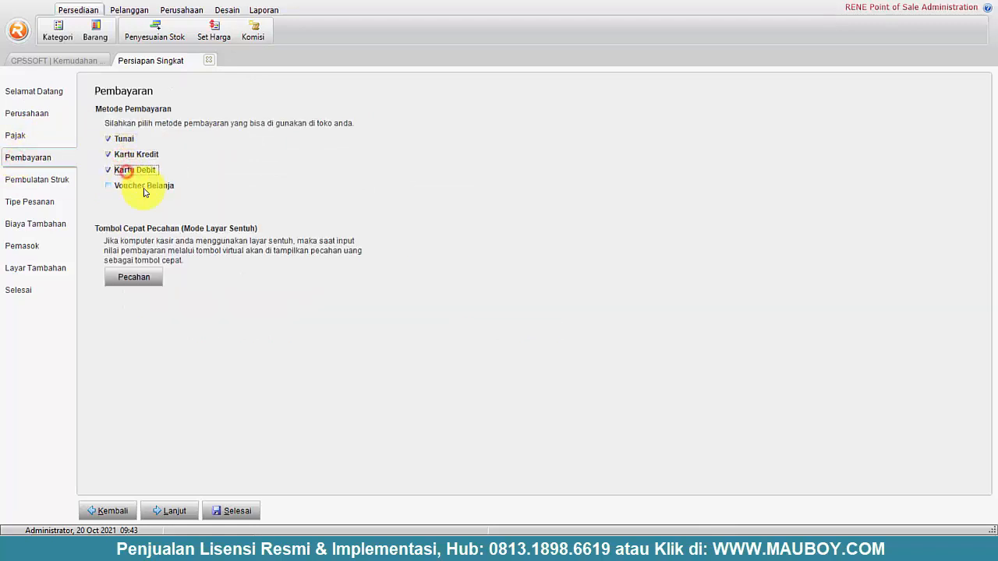
{"action": "left_click", "coordinate": [137, 185]}
{"action": "left_click", "coordinate": [180, 202]}
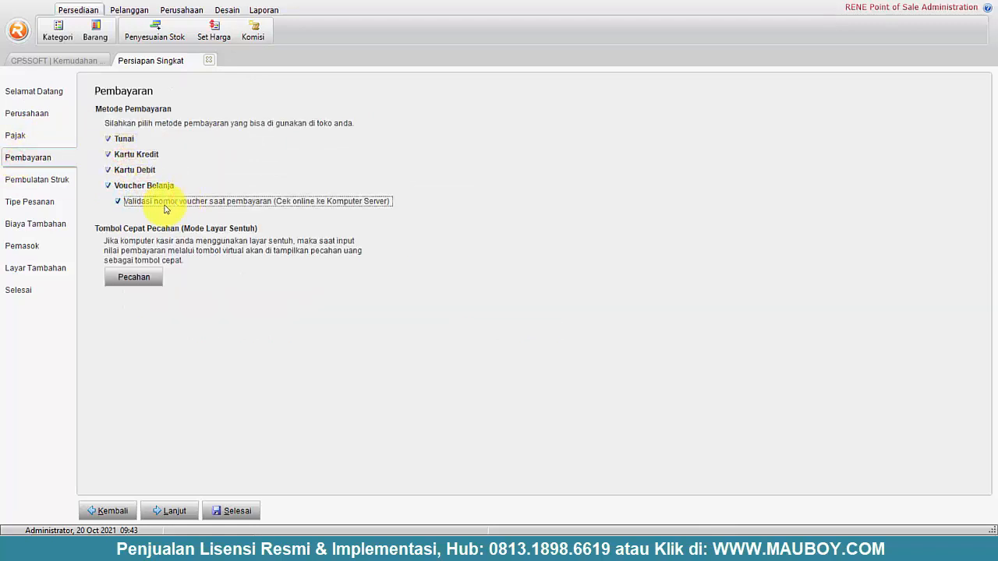
- Round purchase totals up to the nearest 100, leaving order types and additional charges unchanged
{"action": "left_click", "coordinate": [60, 179]}
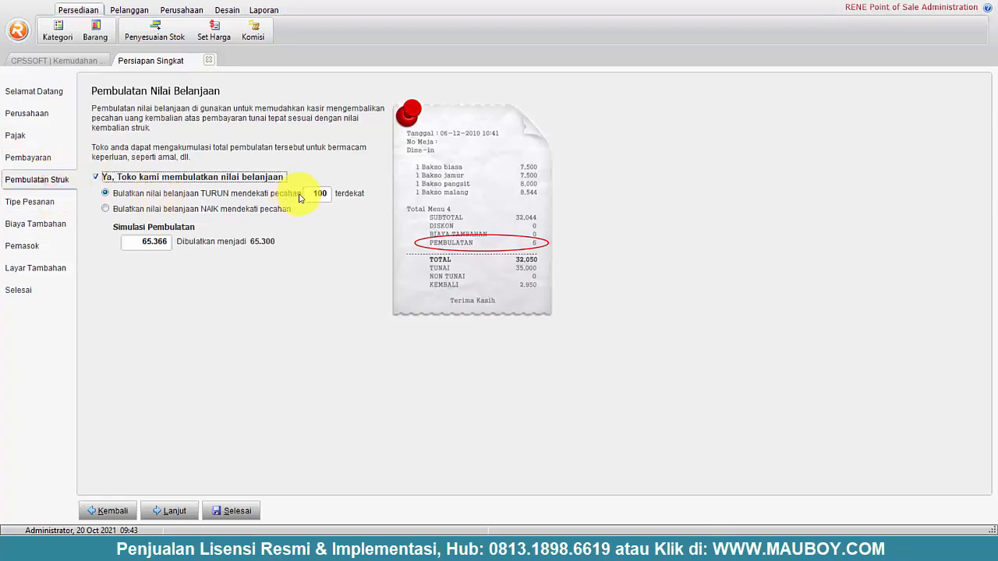
{"action": "left_click", "coordinate": [215, 209]}
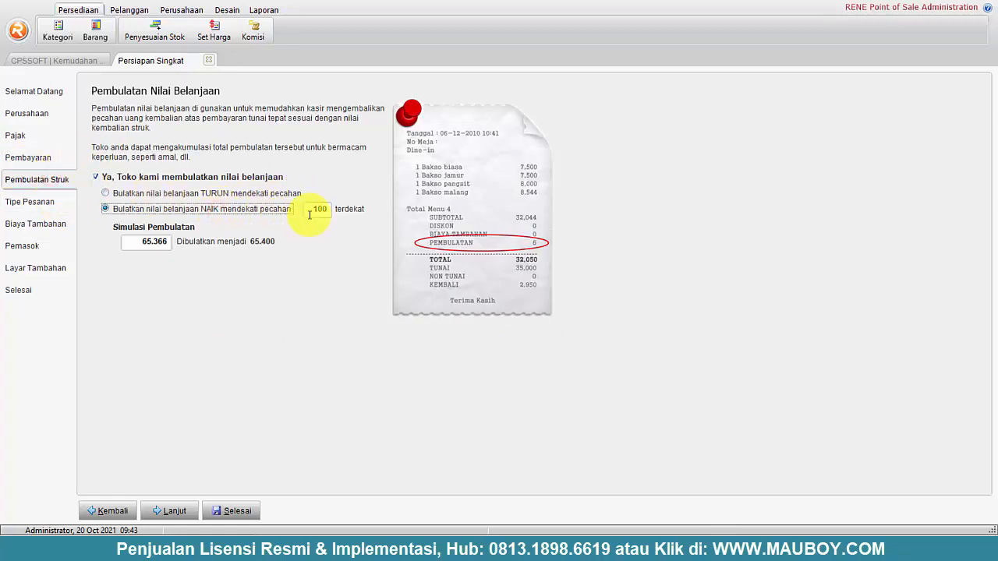
{"action": "left_click", "coordinate": [40, 201]}
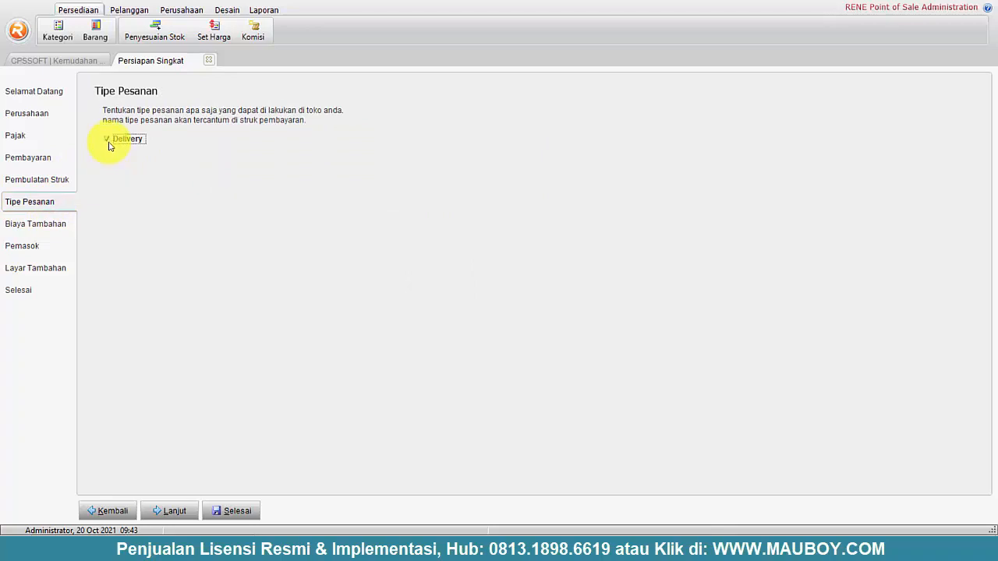
{"action": "left_click", "coordinate": [35, 229]}
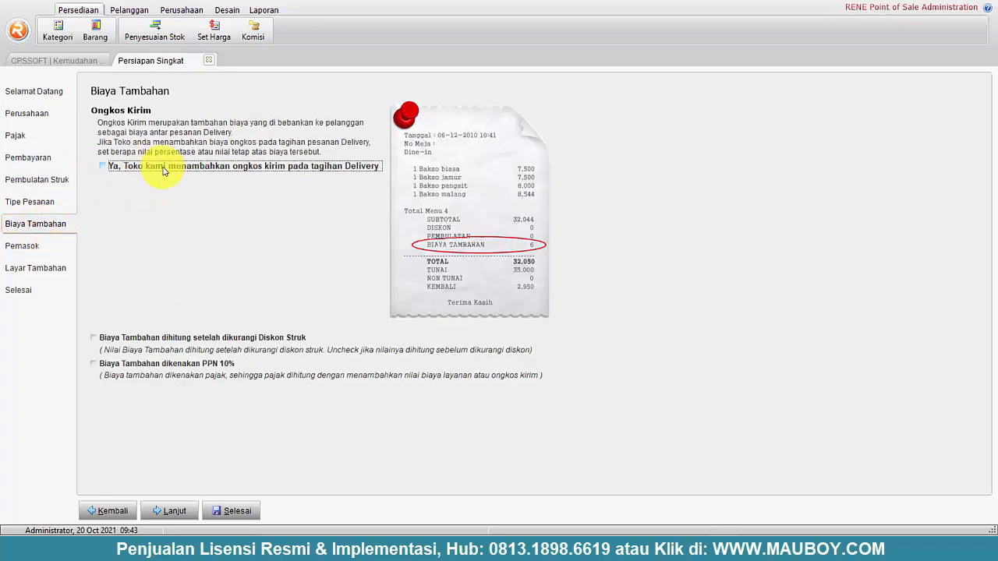
- Enable supplier information and finish the quick-setup wizard
{"action": "left_click", "coordinate": [27, 247]}
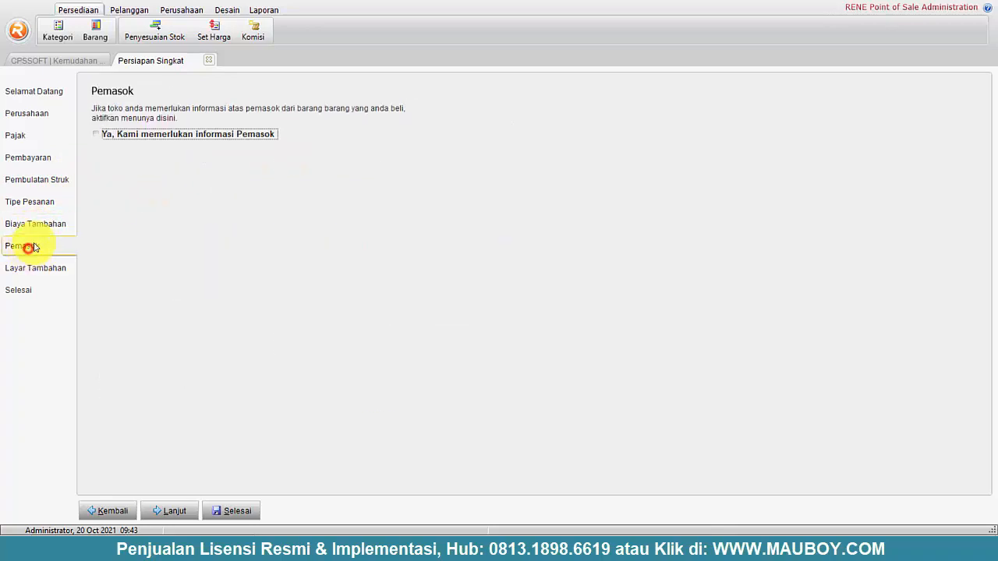
{"action": "left_click", "coordinate": [187, 136]}
{"action": "left_click", "coordinate": [41, 268]}
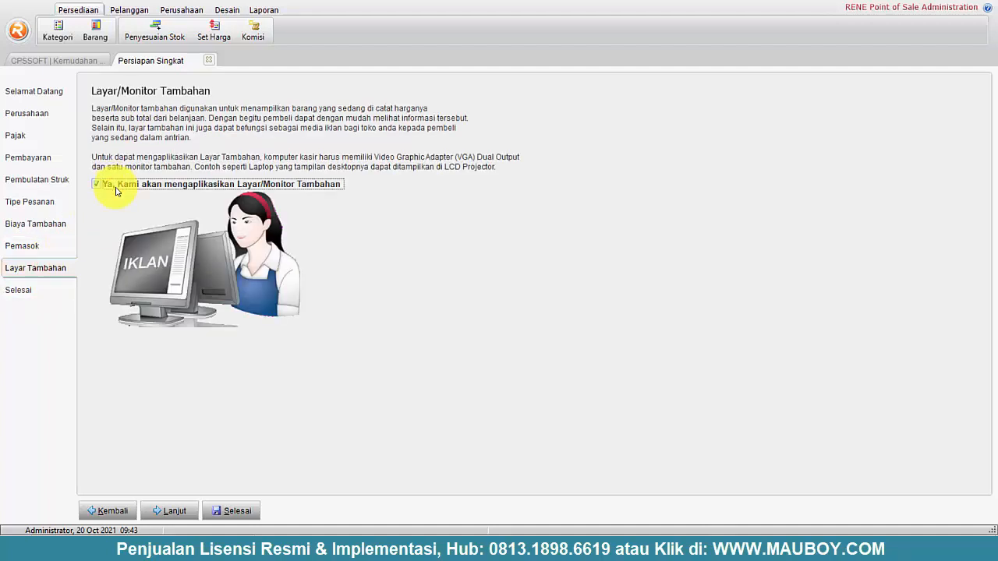
{"action": "left_click", "coordinate": [12, 290]}
{"action": "left_click", "coordinate": [238, 513]}
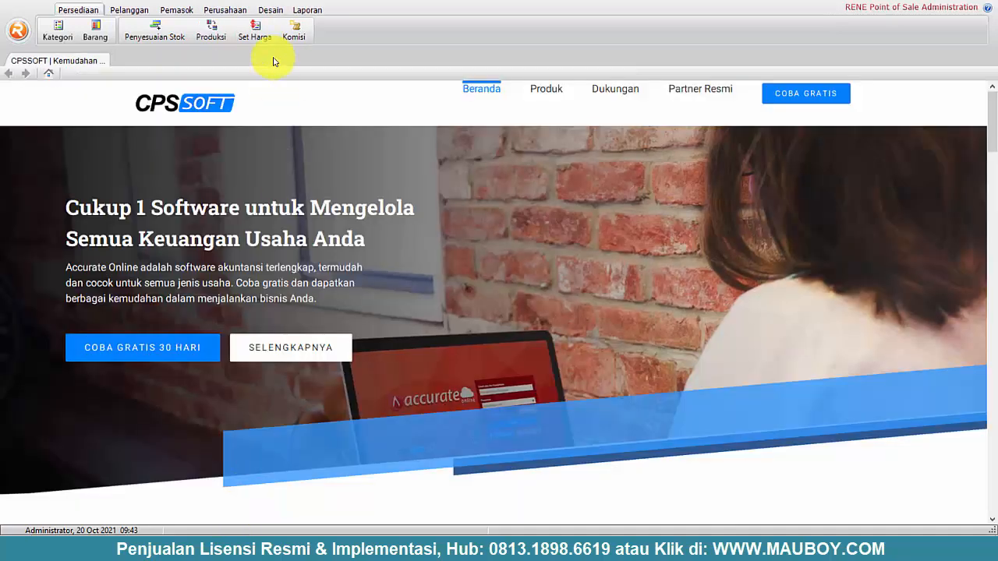
- Open store preferences and review the company, tax, payment, rounding, order, charge, bag and scale categories
{"action": "left_click", "coordinate": [226, 11]}
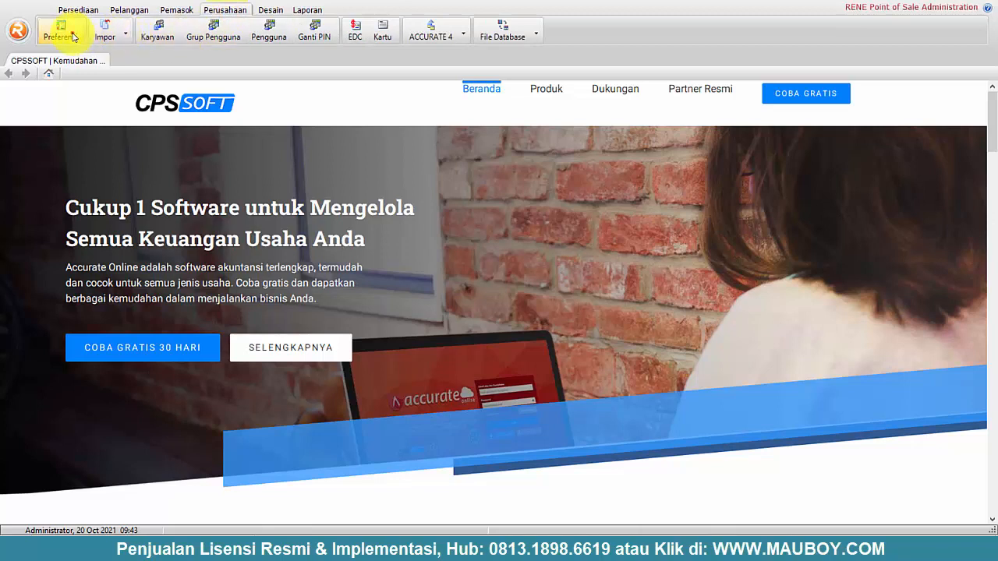
{"action": "left_click", "coordinate": [69, 31]}
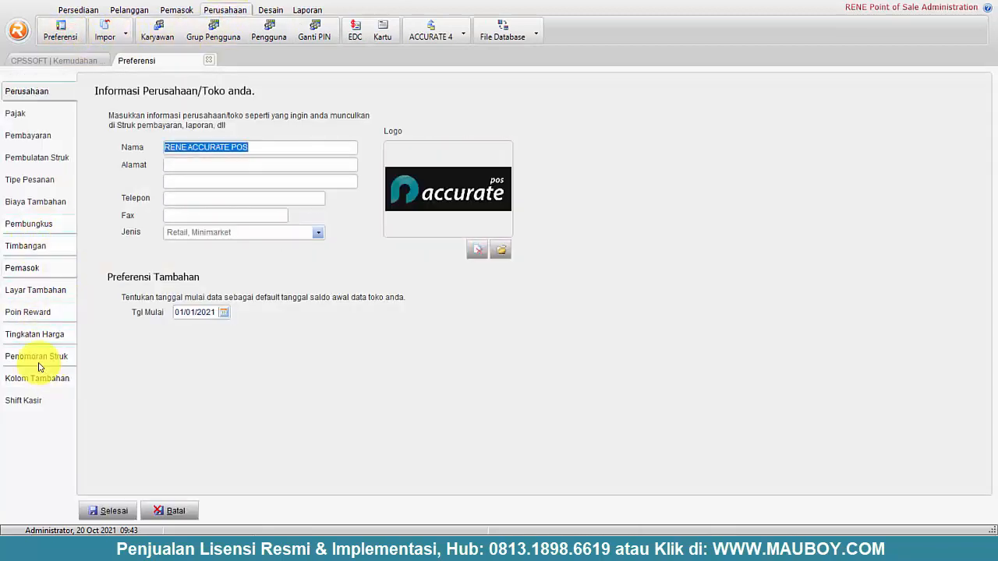
{"action": "left_click", "coordinate": [31, 96]}
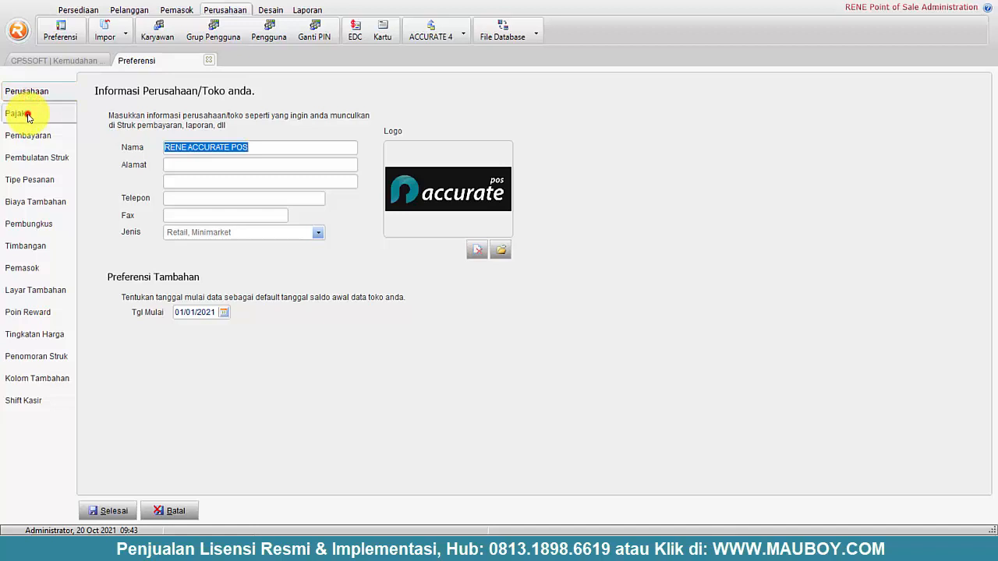
{"action": "left_click", "coordinate": [28, 117]}
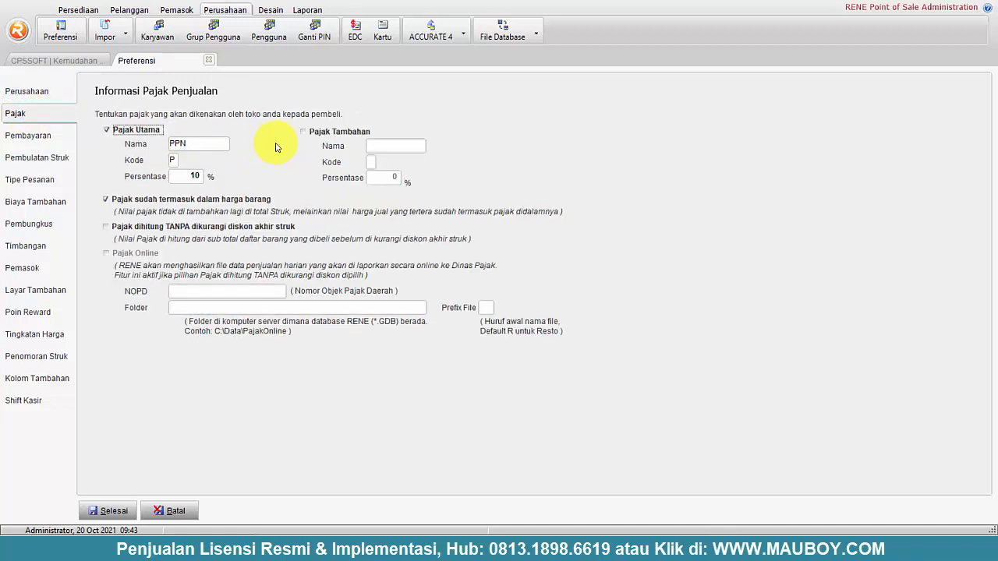
{"action": "left_click", "coordinate": [31, 137]}
{"action": "left_click", "coordinate": [53, 166]}
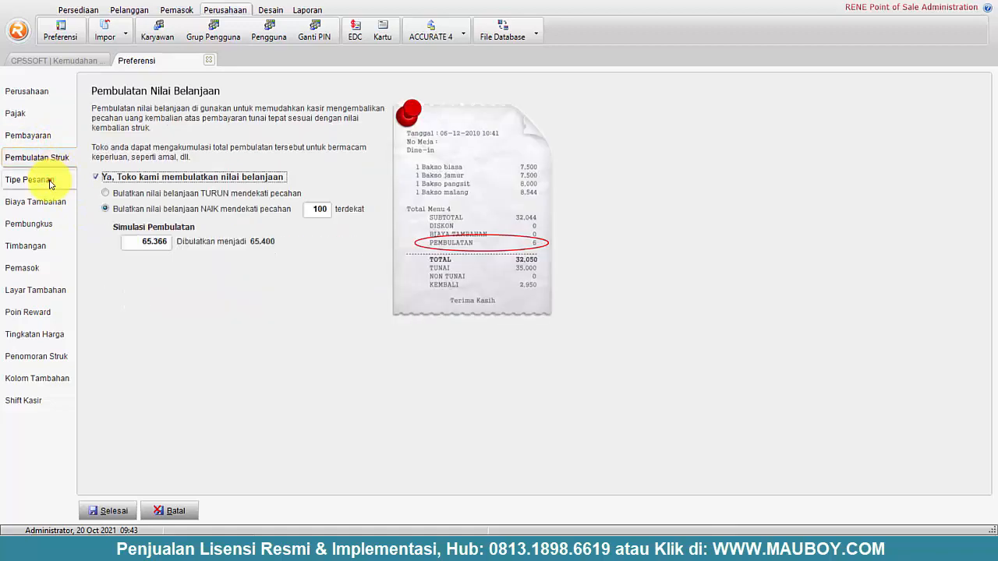
{"action": "left_click", "coordinate": [47, 181]}
{"action": "left_click", "coordinate": [47, 202]}
{"action": "left_click", "coordinate": [43, 225]}
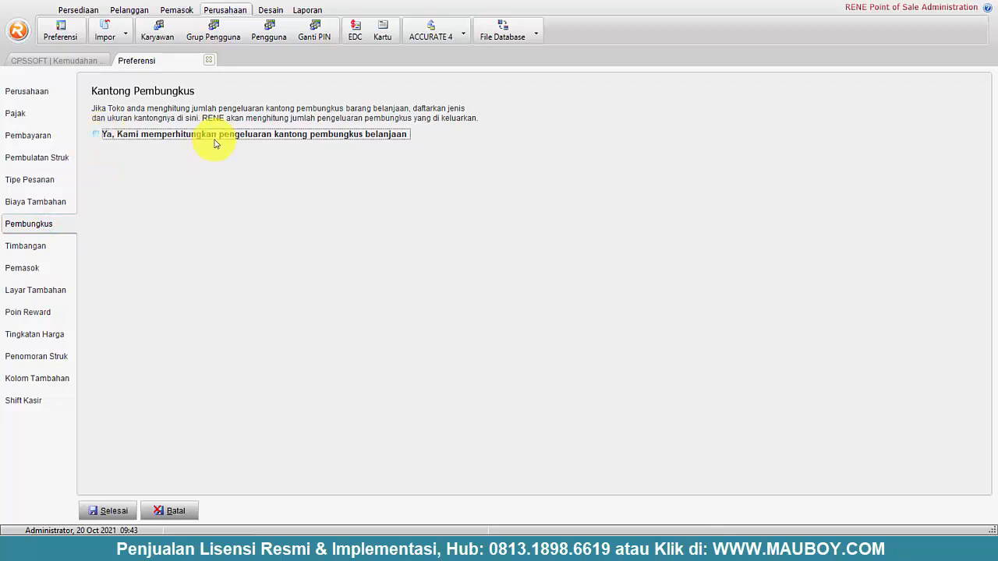
{"action": "left_click", "coordinate": [19, 247]}
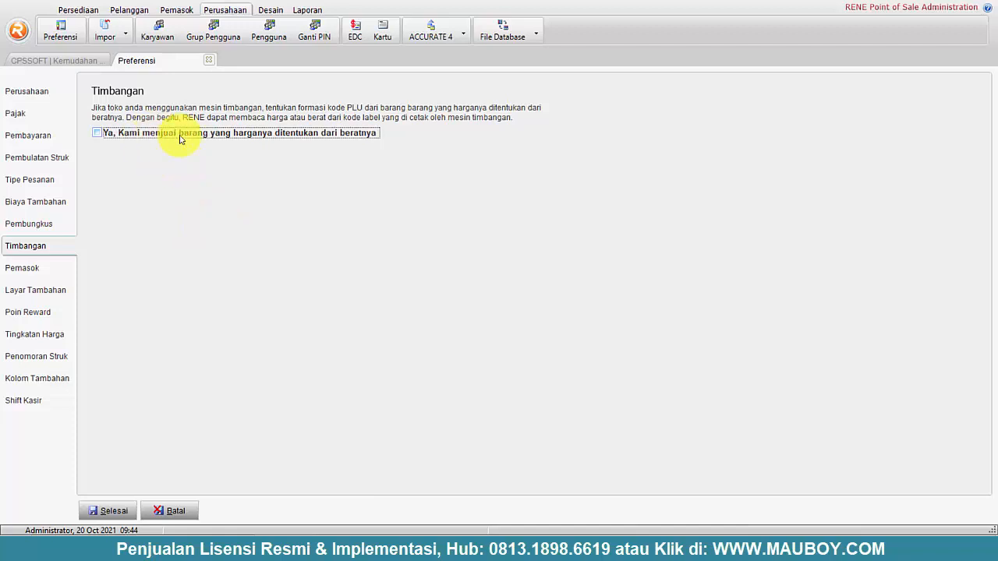
- Enable selling items priced by weight (Timbangan) and leave shopping bag tracking (Pembungkus) off
{"action": "left_click", "coordinate": [38, 275]}
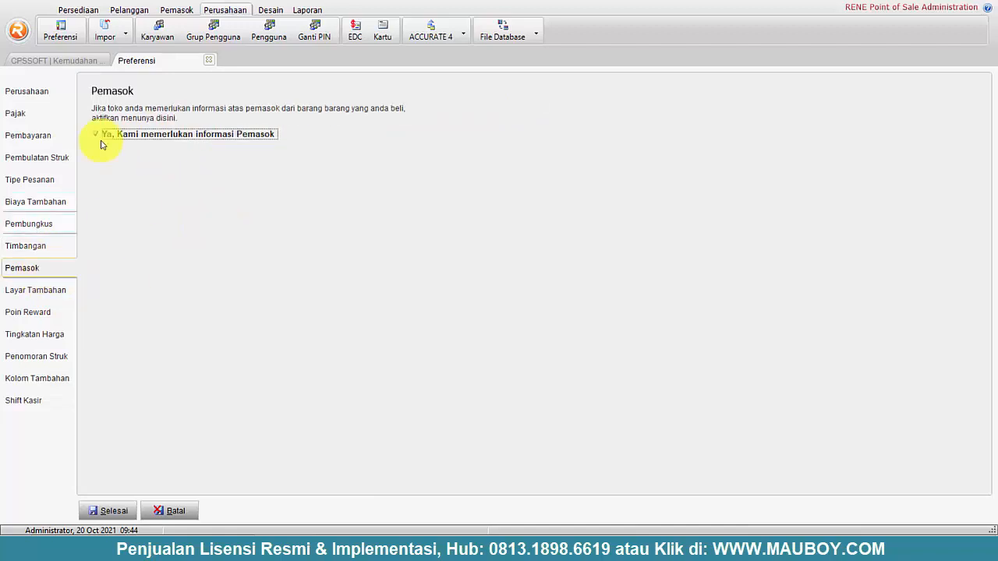
{"action": "left_click", "coordinate": [34, 247]}
{"action": "left_click", "coordinate": [151, 133]}
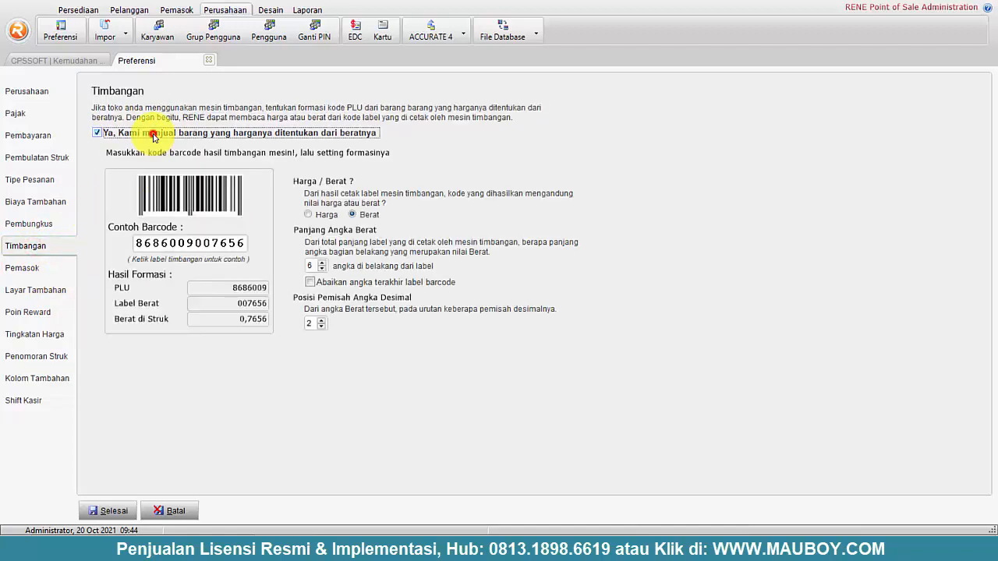
{"action": "left_click", "coordinate": [49, 225]}
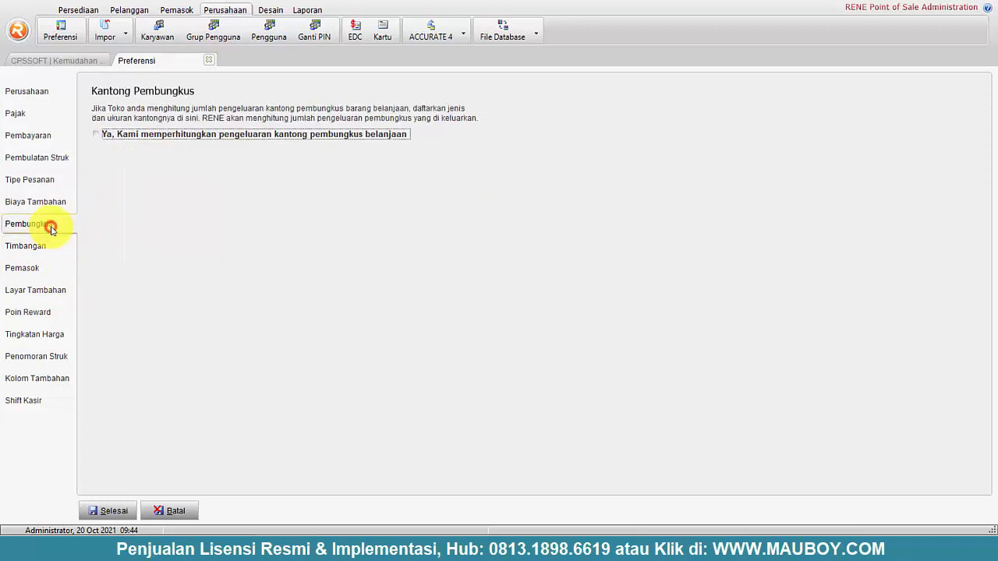
{"action": "left_click", "coordinate": [139, 133]}
{"action": "left_click", "coordinate": [98, 138]}
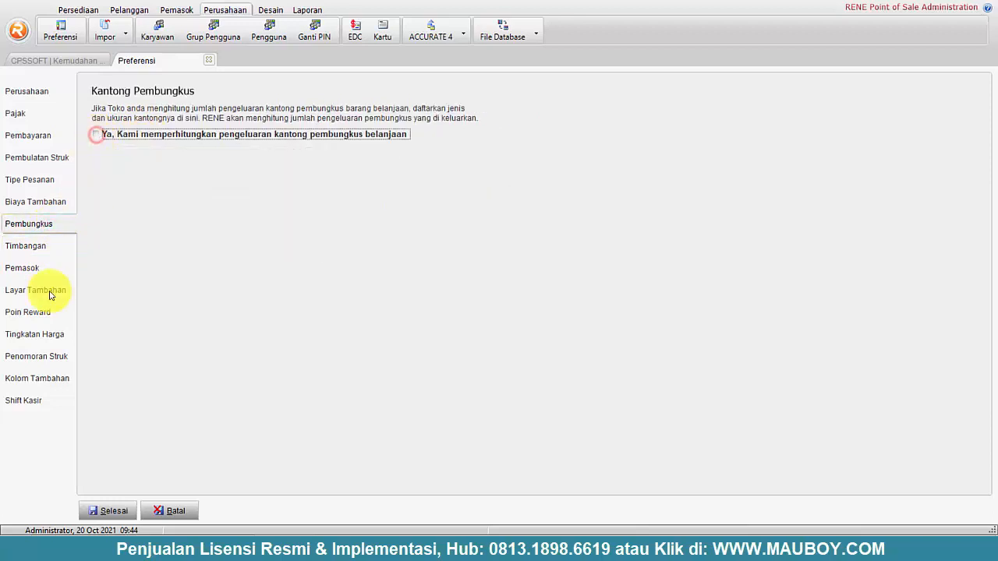
- Review the monitor, points, price level, numbering, columns and shift categories, then save the preferences
{"action": "left_click", "coordinate": [49, 292]}
{"action": "left_click", "coordinate": [40, 313]}
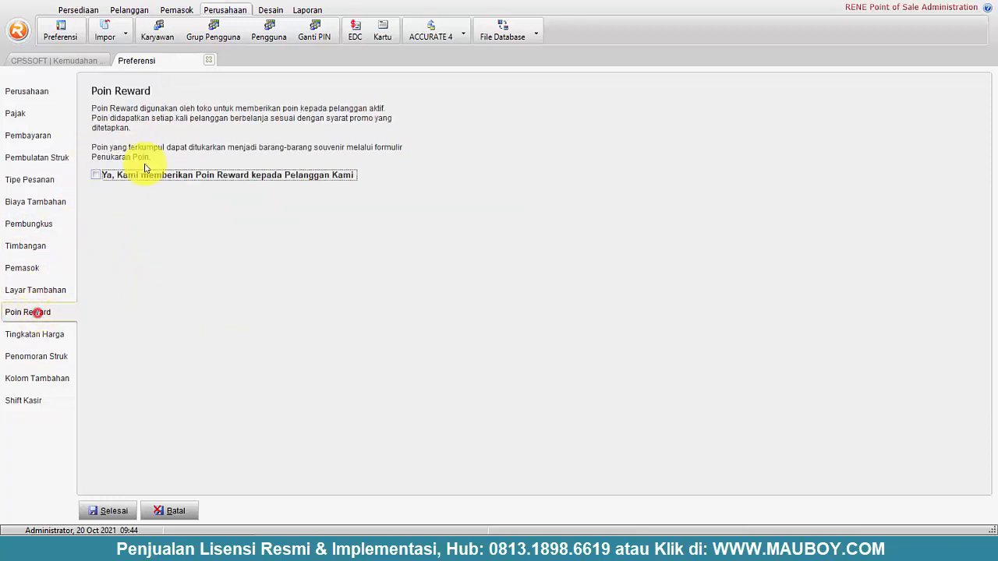
{"action": "left_click", "coordinate": [47, 334]}
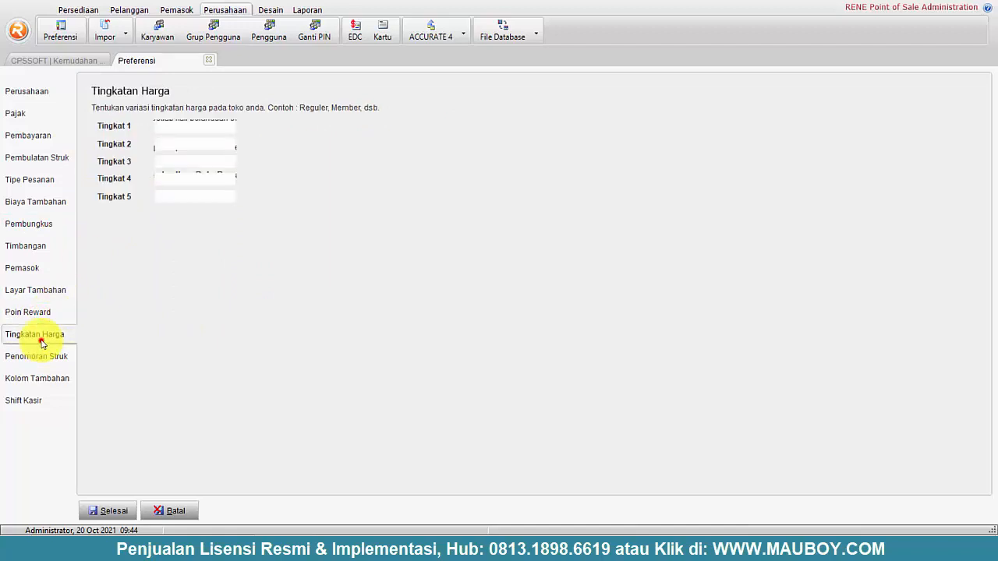
{"action": "left_click", "coordinate": [42, 358]}
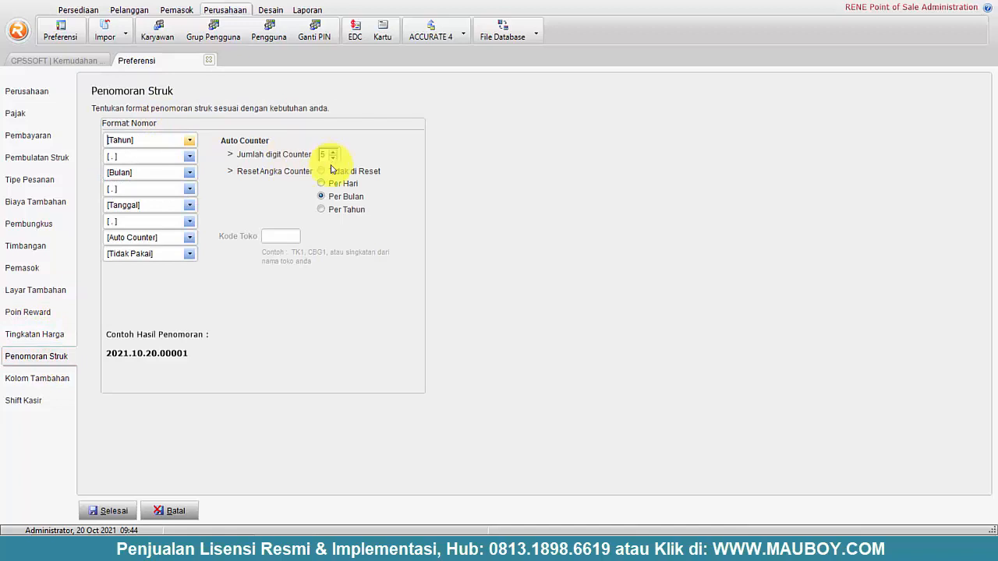
{"action": "left_click", "coordinate": [34, 374]}
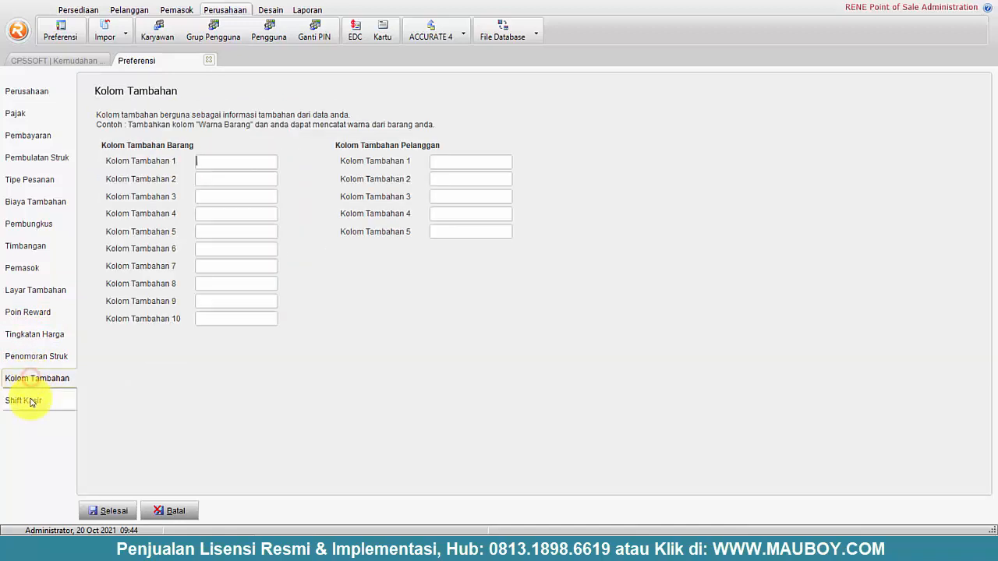
{"action": "left_click", "coordinate": [33, 400]}
{"action": "left_click", "coordinate": [113, 514]}
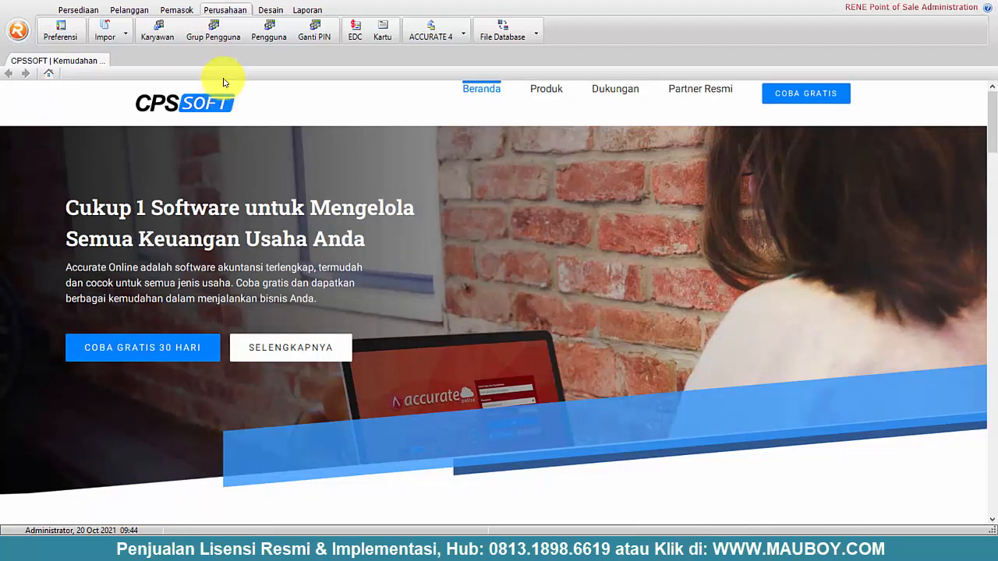
- Show the Desain tools, then open 'template dan report rene' in File Explorer, select struk.fr3, and minimize
{"action": "left_click", "coordinate": [273, 9]}
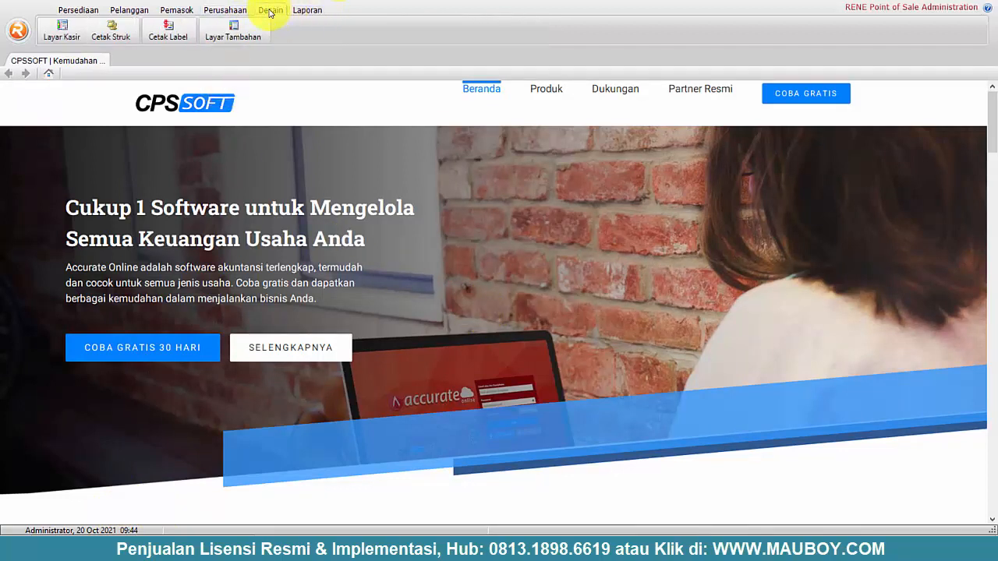
{"action": "left_click", "coordinate": [480, 549]}
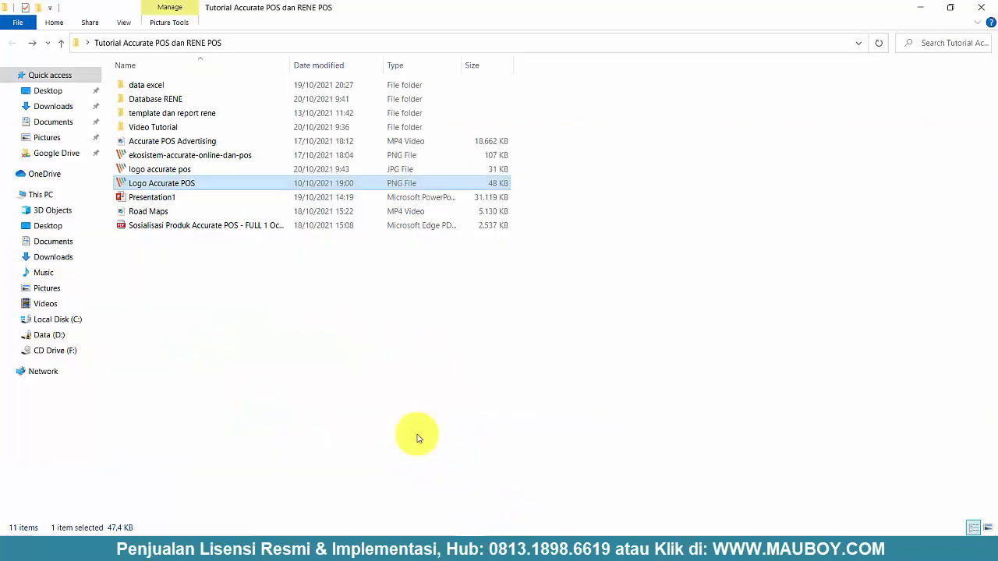
{"action": "double_click", "coordinate": [165, 116]}
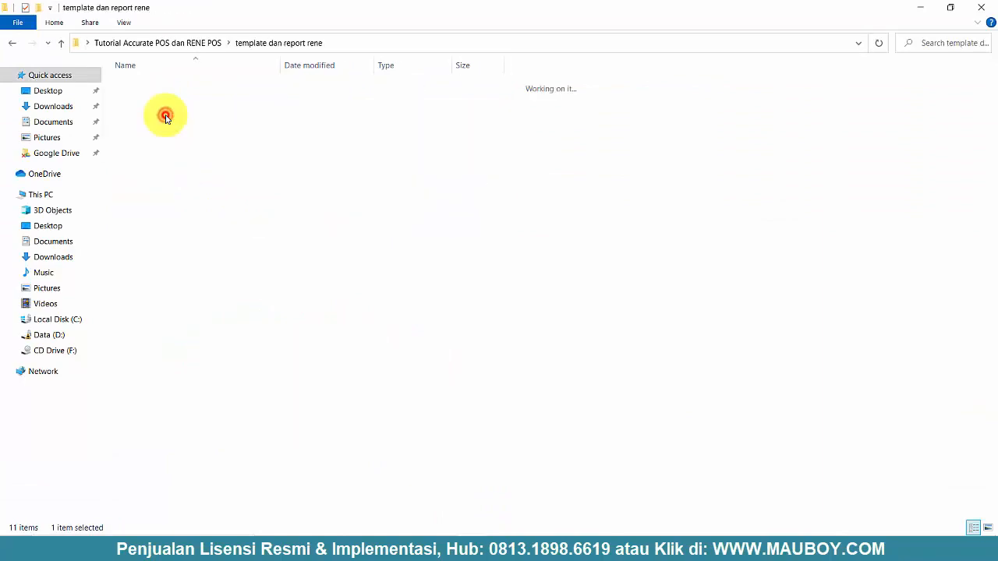
{"action": "left_click", "coordinate": [146, 225]}
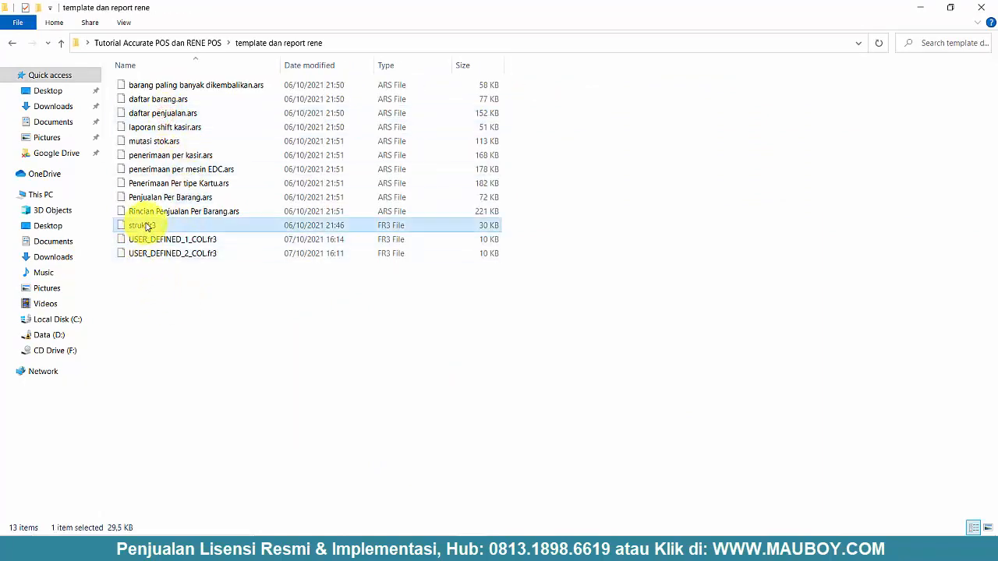
{"action": "left_click", "coordinate": [915, 9]}
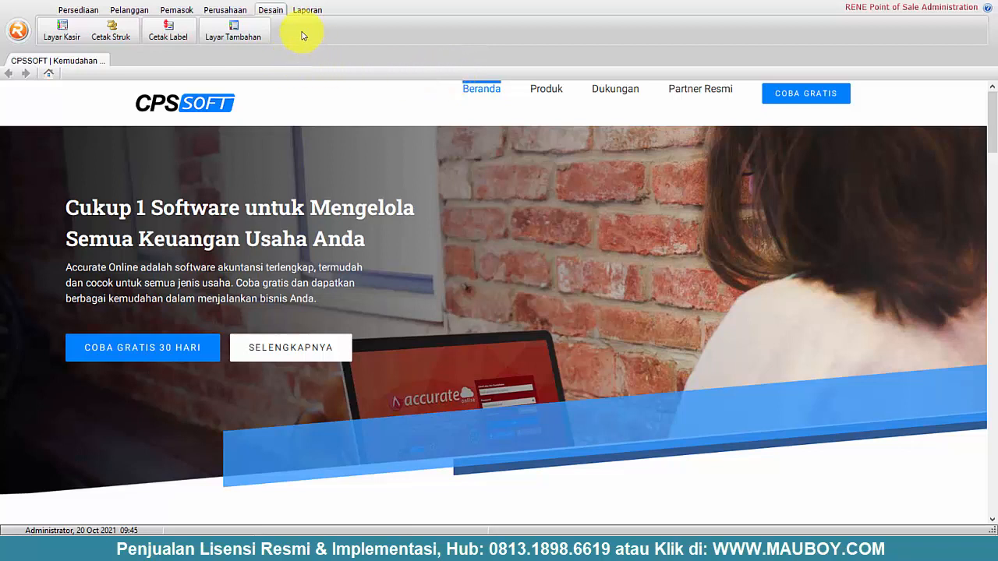
- Load struk.fr3 from 'template dan report rene' as the Pembayaran receipt design and save it
{"action": "left_click", "coordinate": [112, 32]}
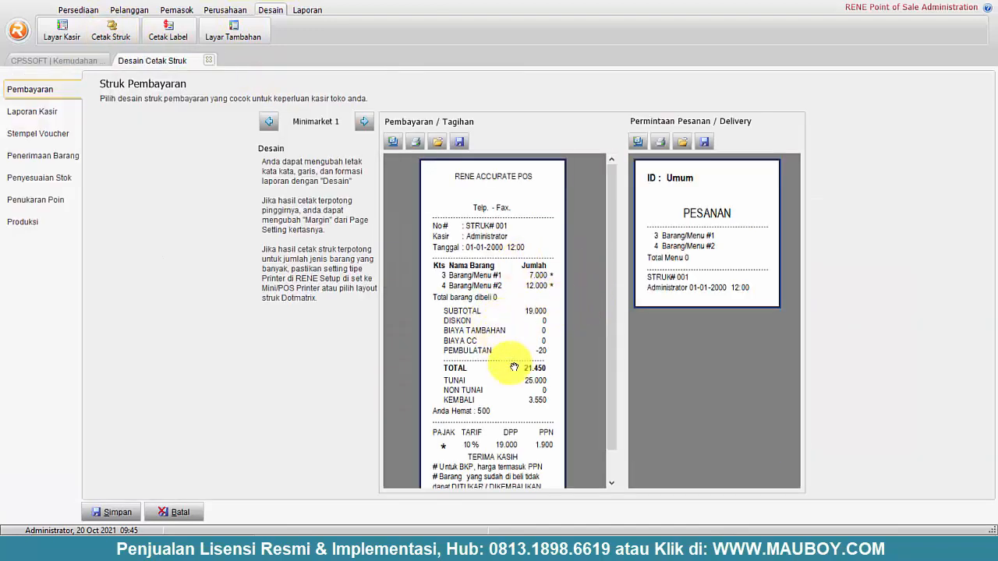
{"action": "left_click", "coordinate": [437, 143]}
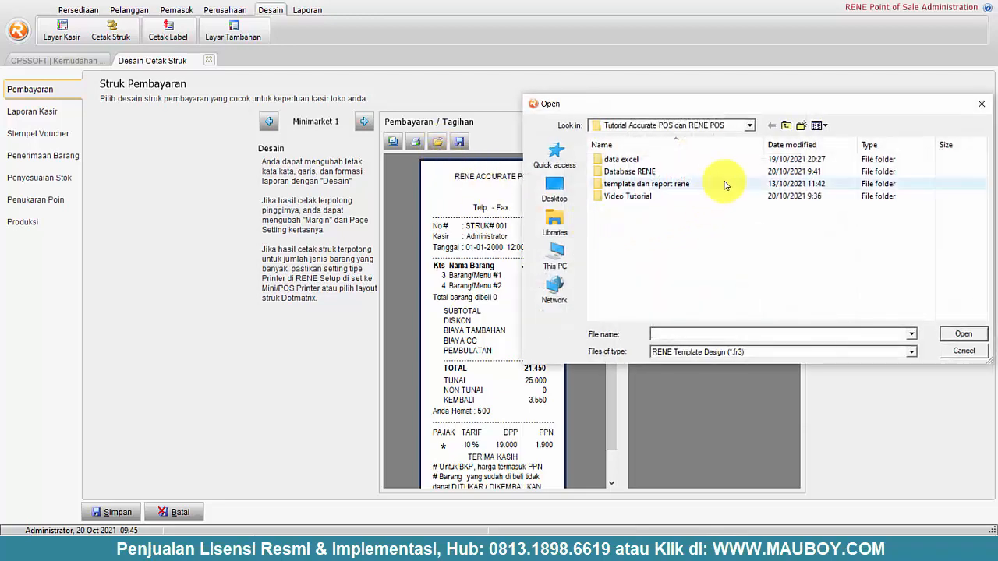
{"action": "double_click", "coordinate": [639, 186]}
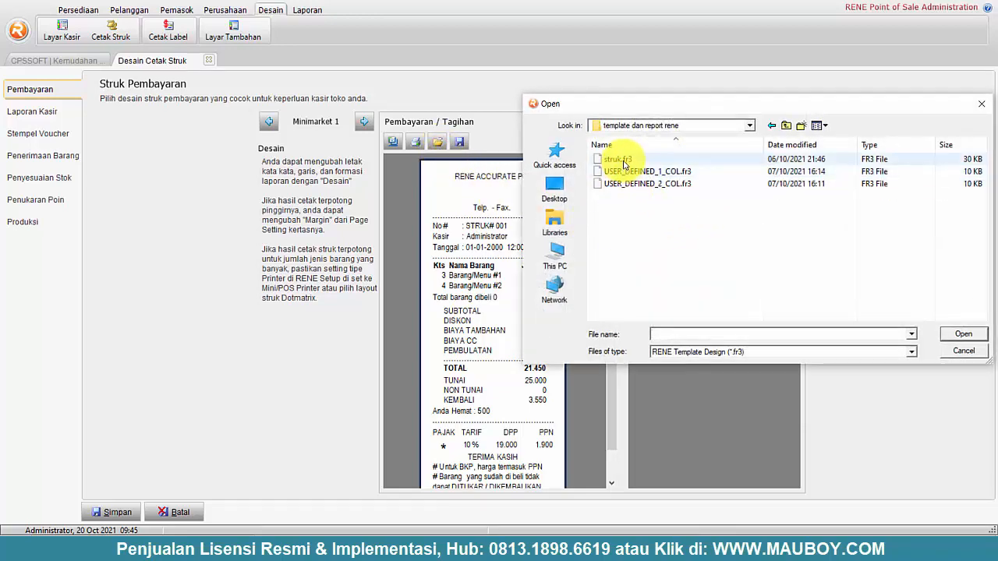
{"action": "left_click", "coordinate": [623, 161]}
{"action": "left_click", "coordinate": [964, 335]}
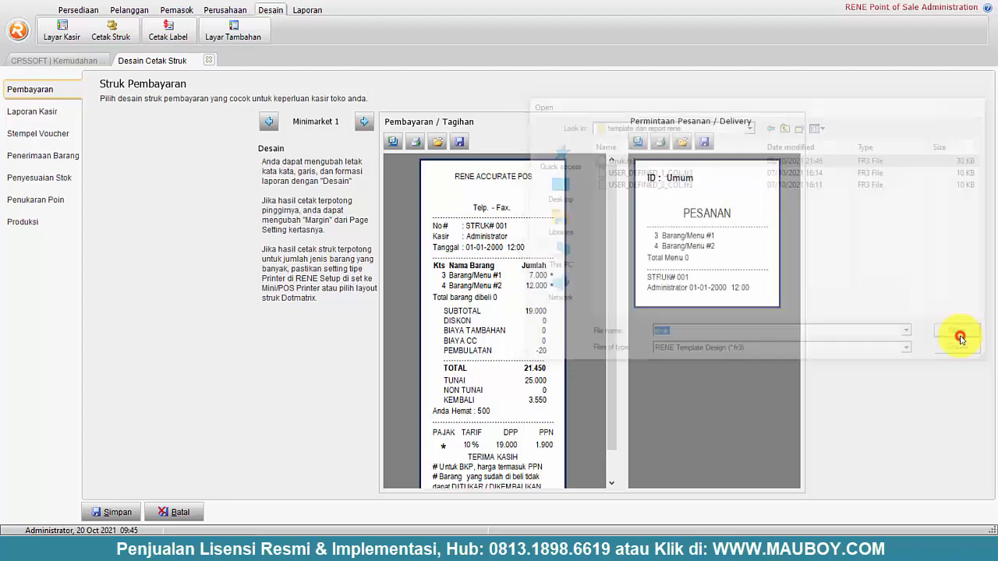
{"action": "mouse_move", "coordinate": [492, 485]}
{"action": "left_mouse_down"}
{"action": "mouse_move", "coordinate": [566, 485]}
{"action": "mouse_move", "coordinate": [488, 487]}
{"action": "left_mouse_up"}
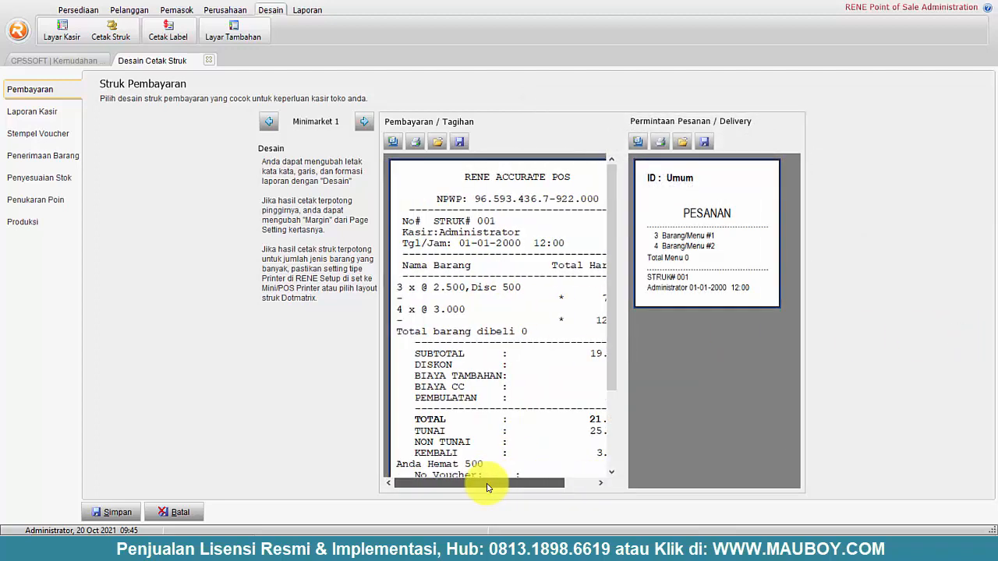
{"action": "left_click_drag", "start_coordinate": [488, 487], "coordinate": [223, 507]}
{"action": "left_click", "coordinate": [109, 514]}
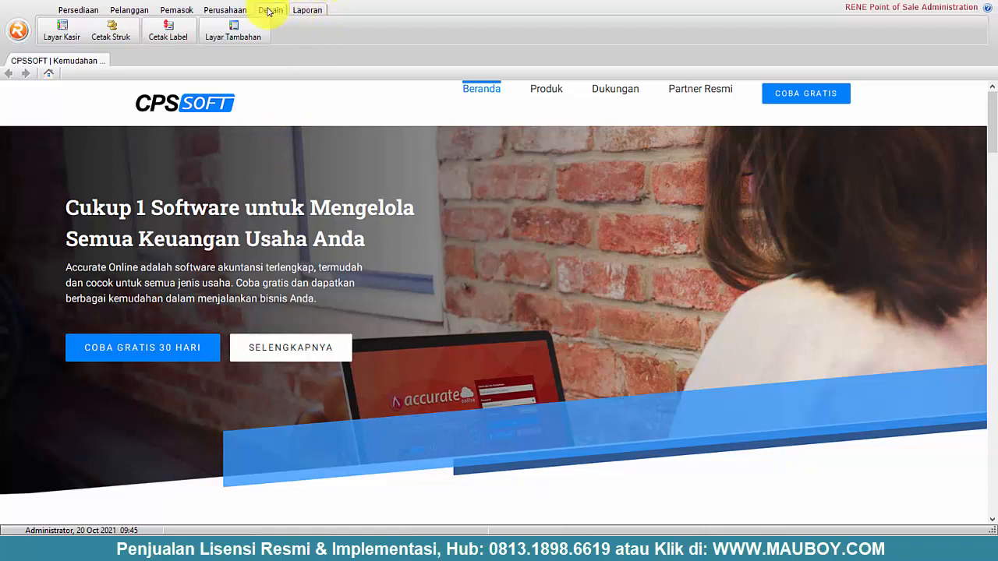
- Switch the cashier screen layout to Minimarket 2, then cancel a No.# column change in Desain Kolom
{"action": "left_click", "coordinate": [60, 37]}
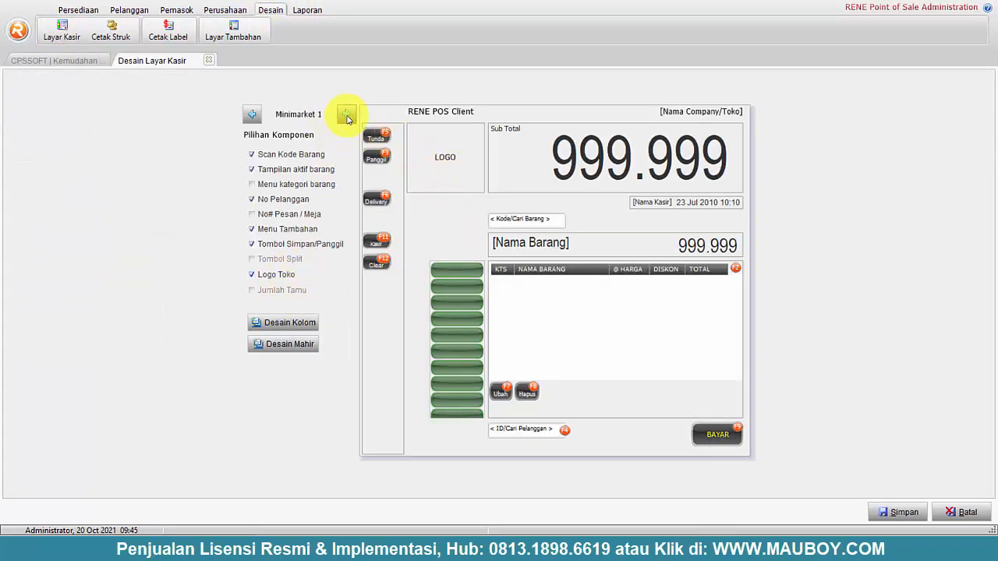
{"action": "left_click", "coordinate": [346, 115]}
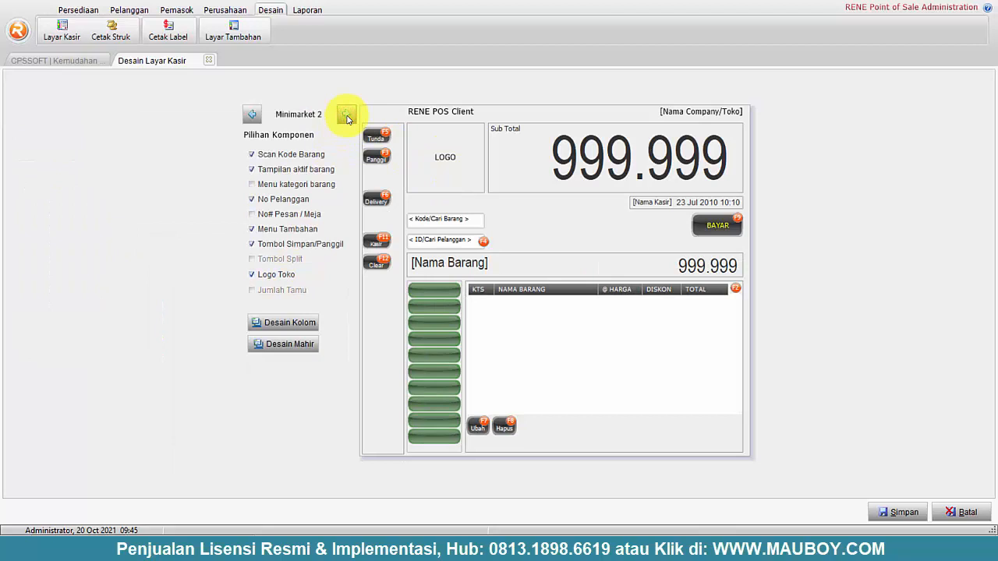
{"action": "left_click", "coordinate": [290, 326]}
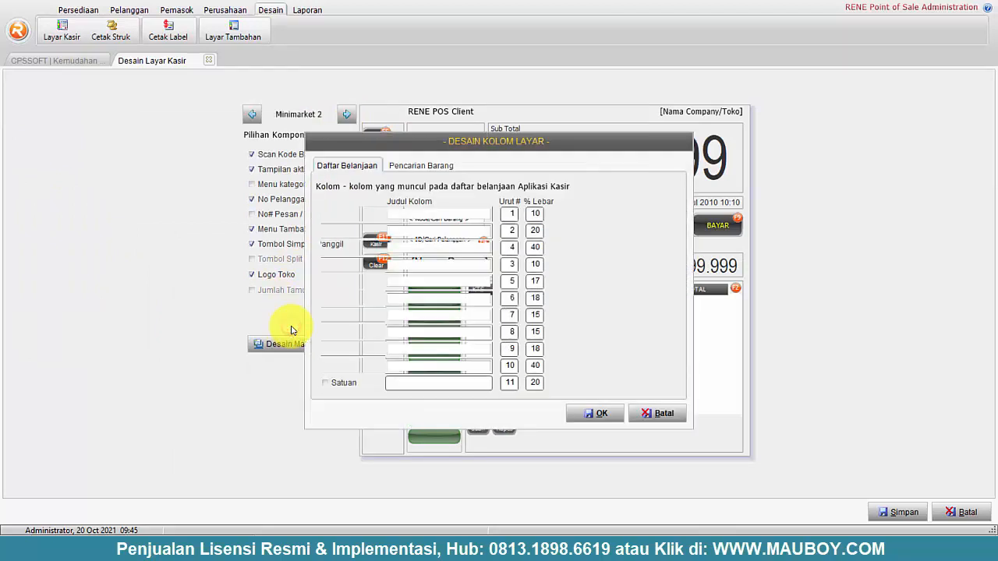
{"action": "left_click", "coordinate": [327, 217]}
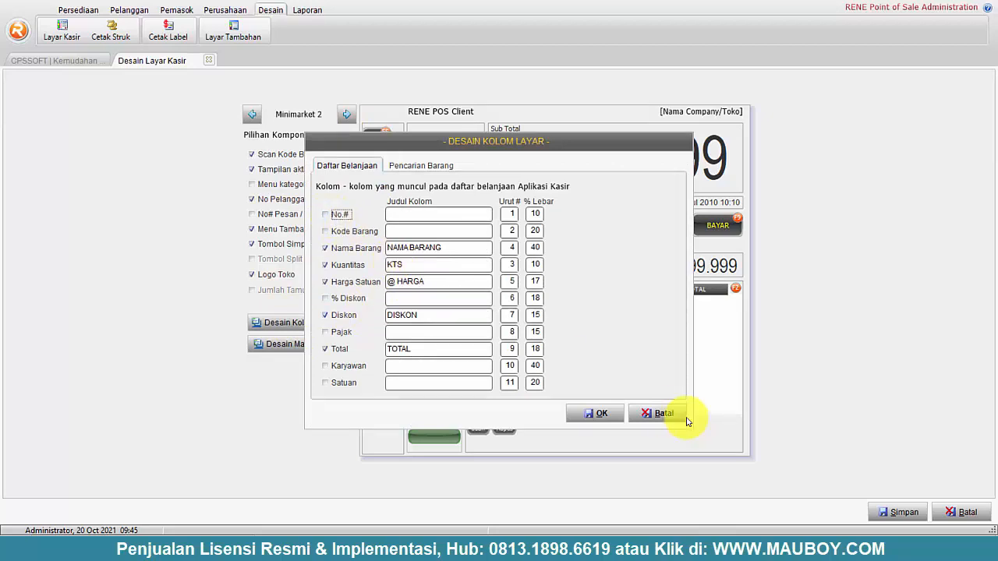
{"action": "left_click", "coordinate": [664, 414]}
- Launch RENE Cashier from Start search and log in with the Administrator PIN
{"action": "left_click", "coordinate": [12, 535]}
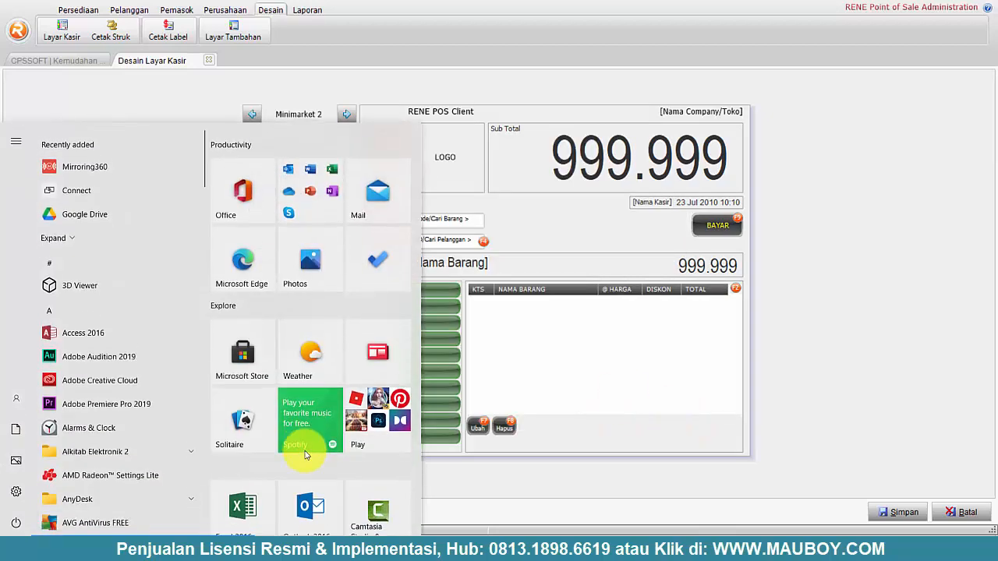
{"action": "type", "text": "RENE CAS"}
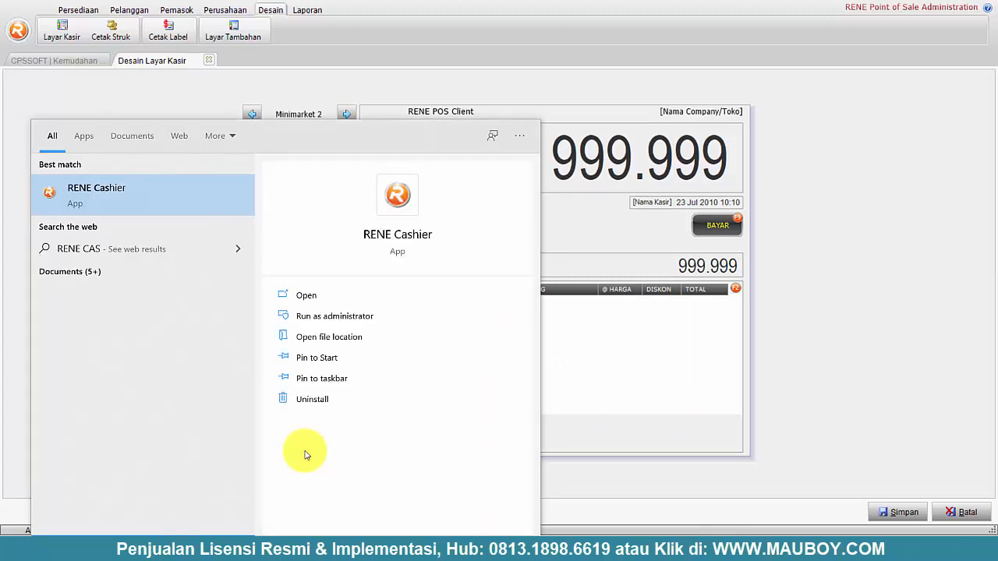
{"action": "key", "text": "Return"}
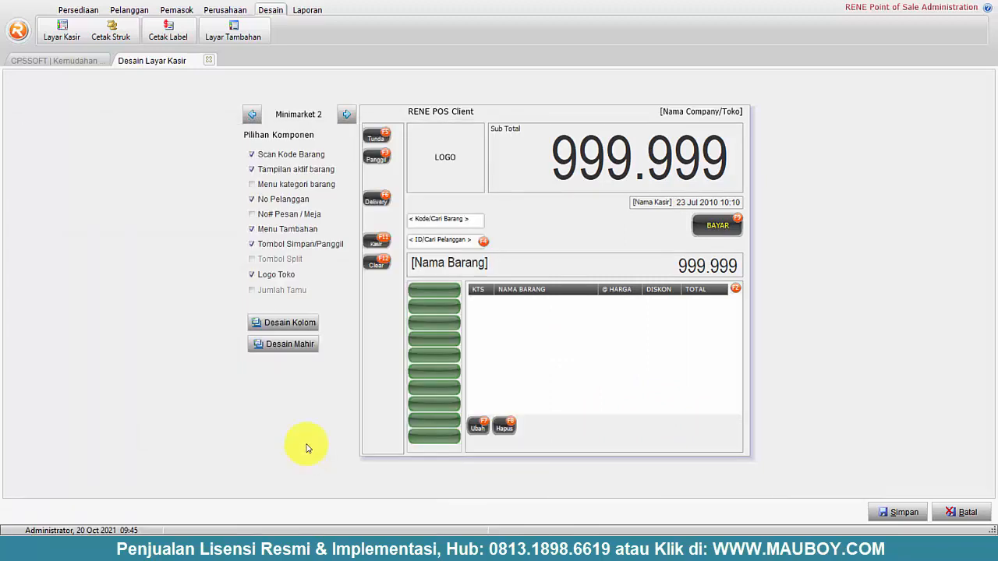
{"action": "type", "text": "123456"}
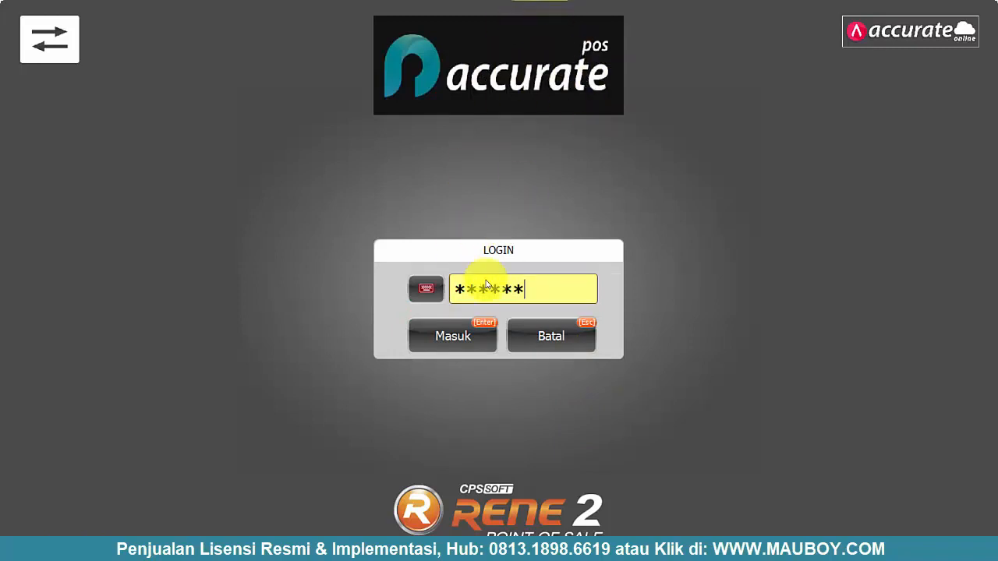
{"action": "left_click", "coordinate": [463, 333]}
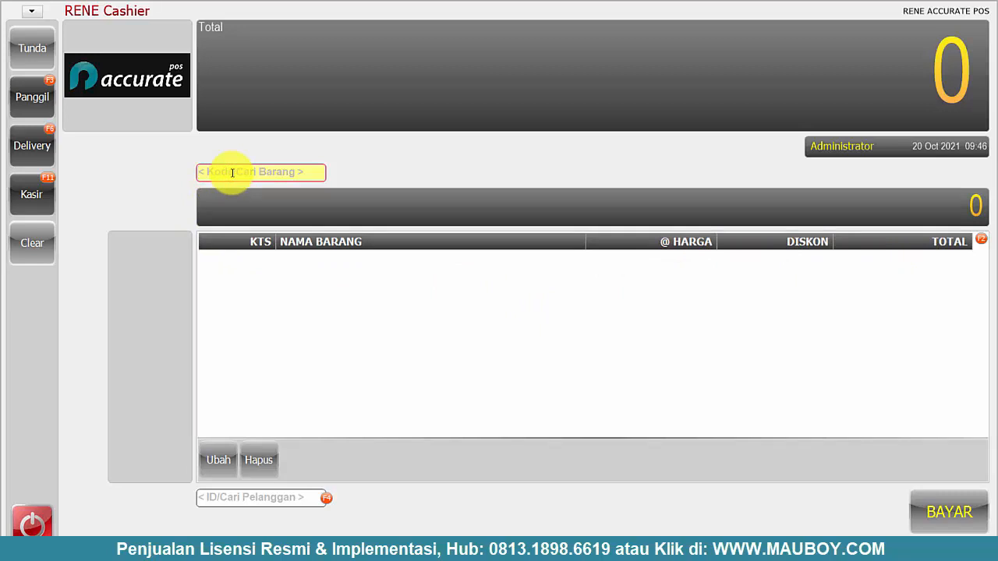
- Log out of RENE Cashier despite the unprinted shift report
{"action": "left_click", "coordinate": [30, 525]}
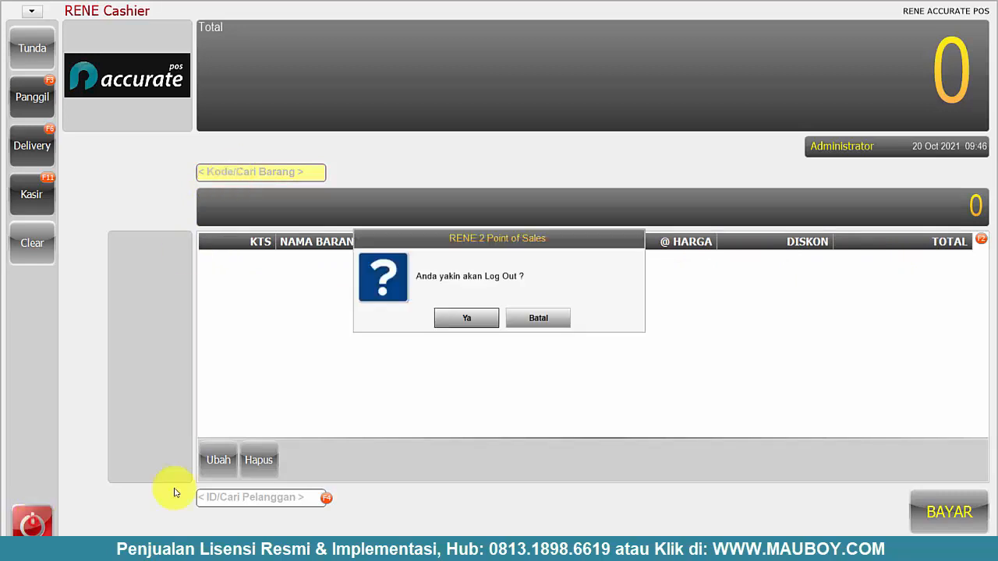
{"action": "left_click", "coordinate": [462, 324]}
{"action": "left_click", "coordinate": [468, 320]}
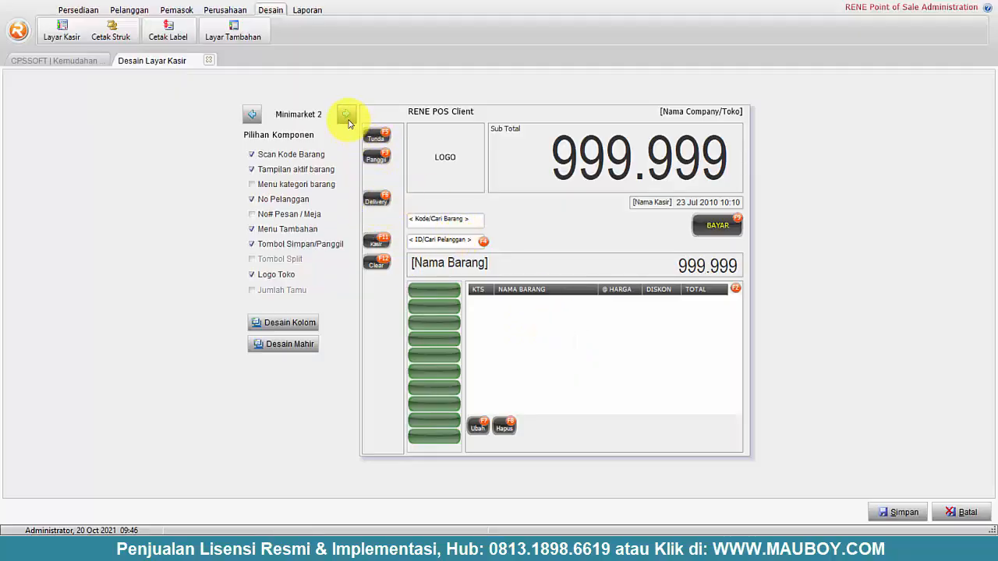
- Enable the No.#, Kode Barang, % Diskon, Pajak and Satuan shopping-list columns
{"action": "left_click", "coordinate": [301, 322]}
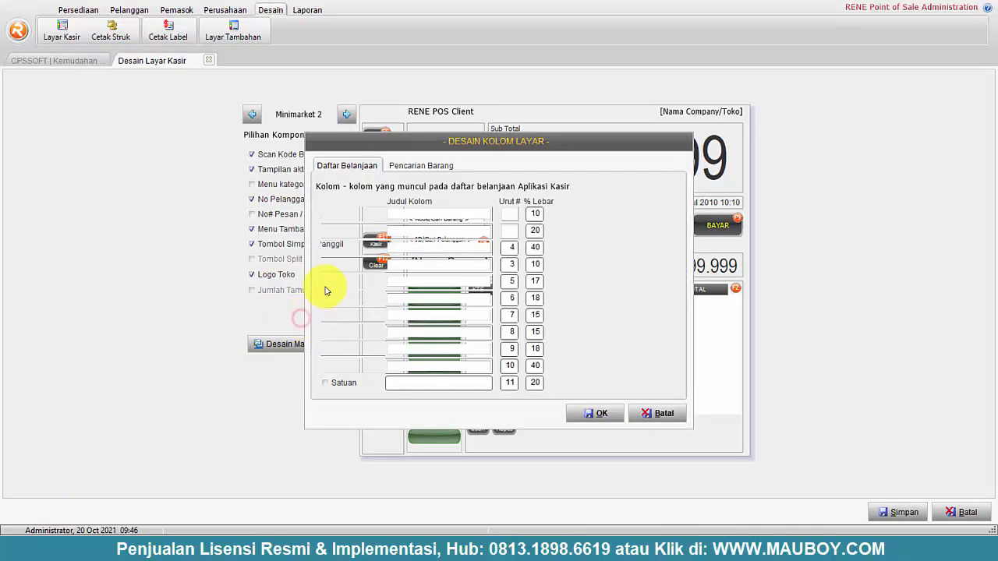
{"action": "left_click", "coordinate": [326, 215]}
{"action": "left_click", "coordinate": [326, 231]}
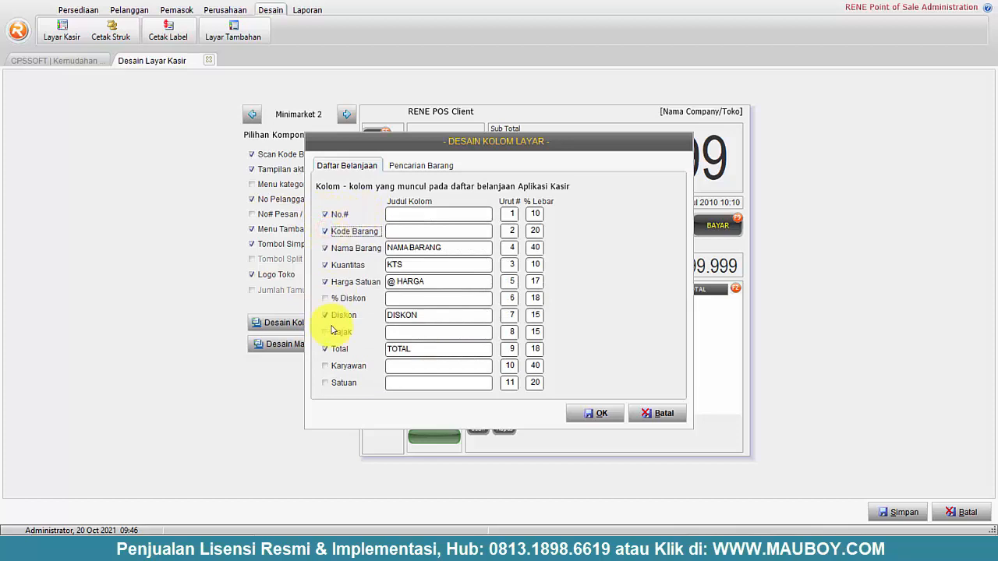
{"action": "left_click", "coordinate": [325, 298]}
{"action": "left_click", "coordinate": [326, 332]}
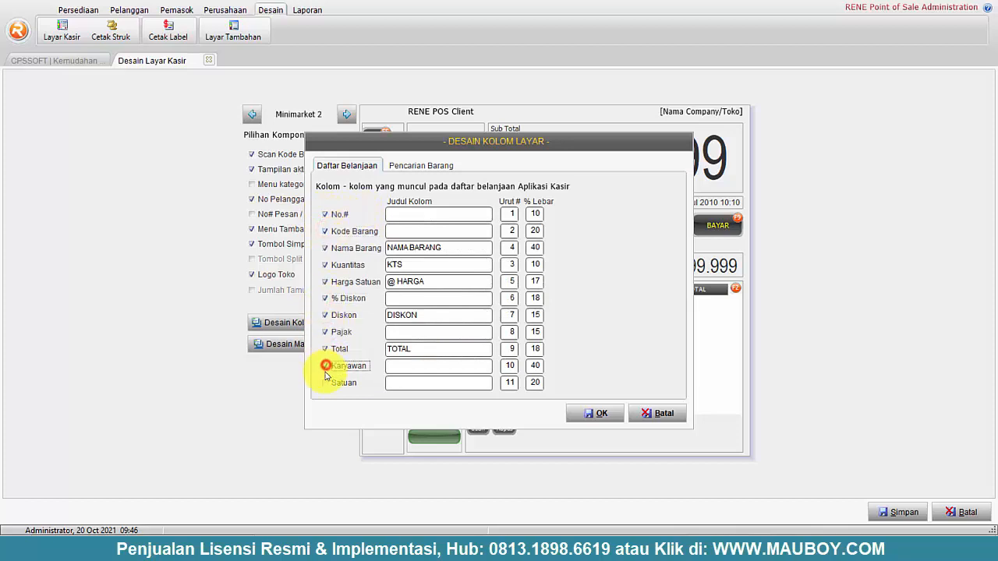
{"action": "left_click", "coordinate": [325, 382]}
- Rename column headings to 'No' and 'Kode Barang' and begin replacing the DISKON heading
{"action": "left_click", "coordinate": [409, 213]}
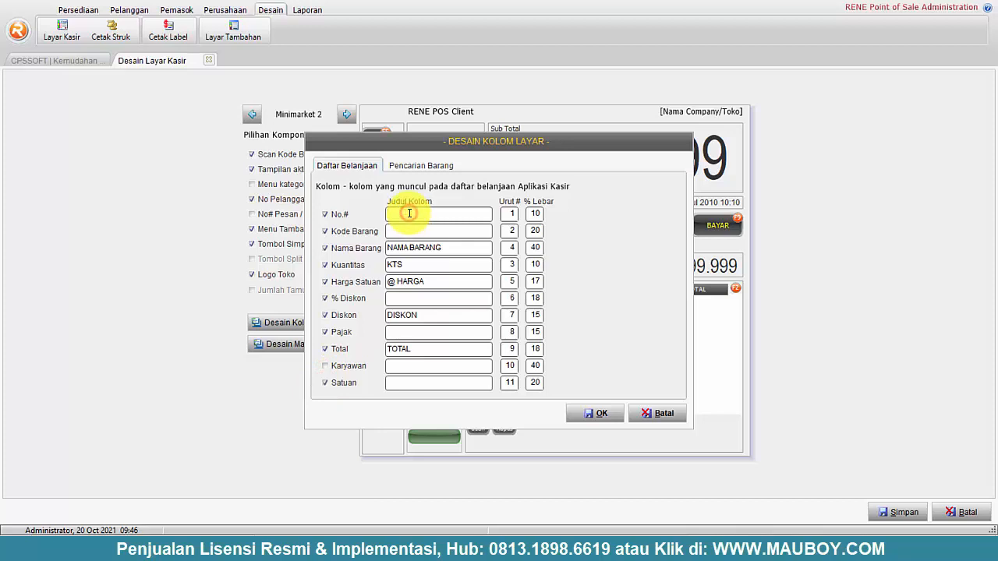
{"action": "type", "text": "no"}
{"action": "key", "text": "BackSpace"}
{"action": "key", "text": "BackSpace"}
{"action": "key", "text": "Caps_Lock"}
{"action": "type", "text": "No"}
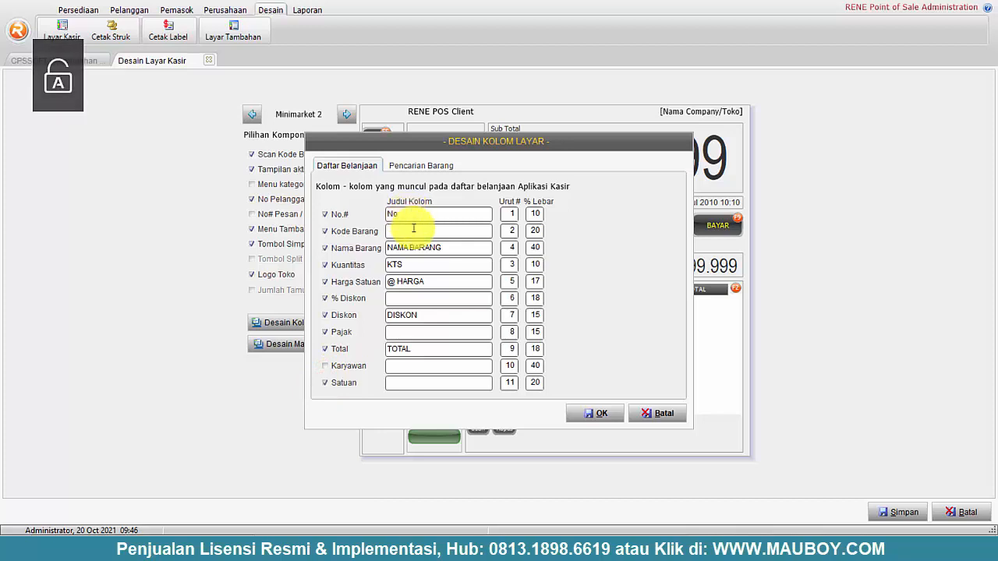
{"action": "left_click", "coordinate": [413, 227]}
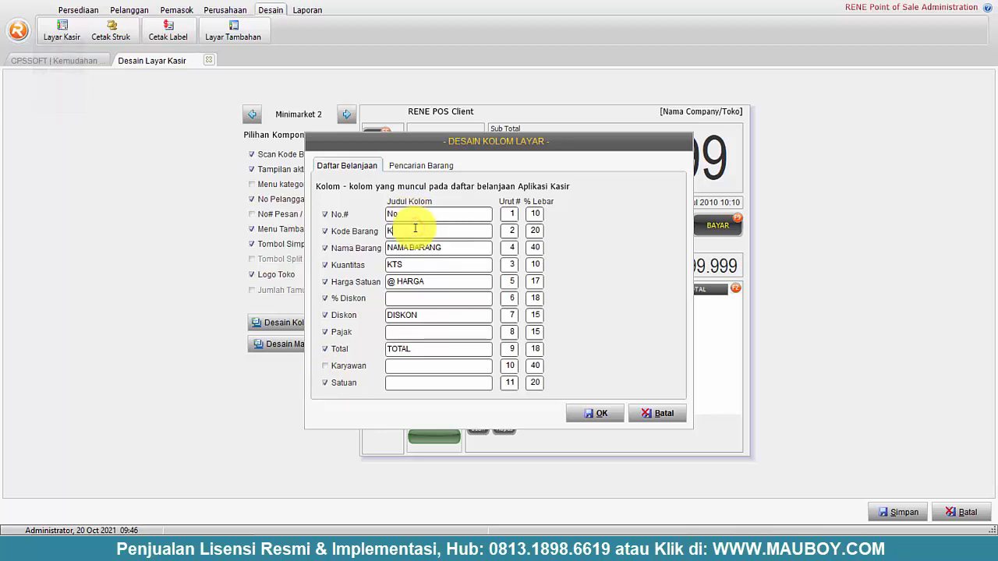
{"action": "type", "text": "Kode Barang"}
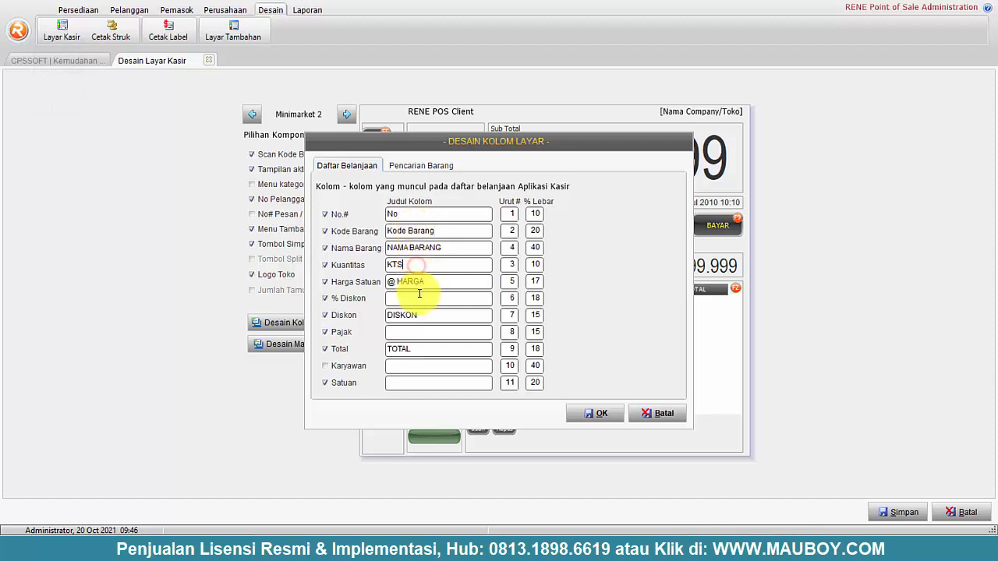
{"action": "left_click", "coordinate": [416, 299]}
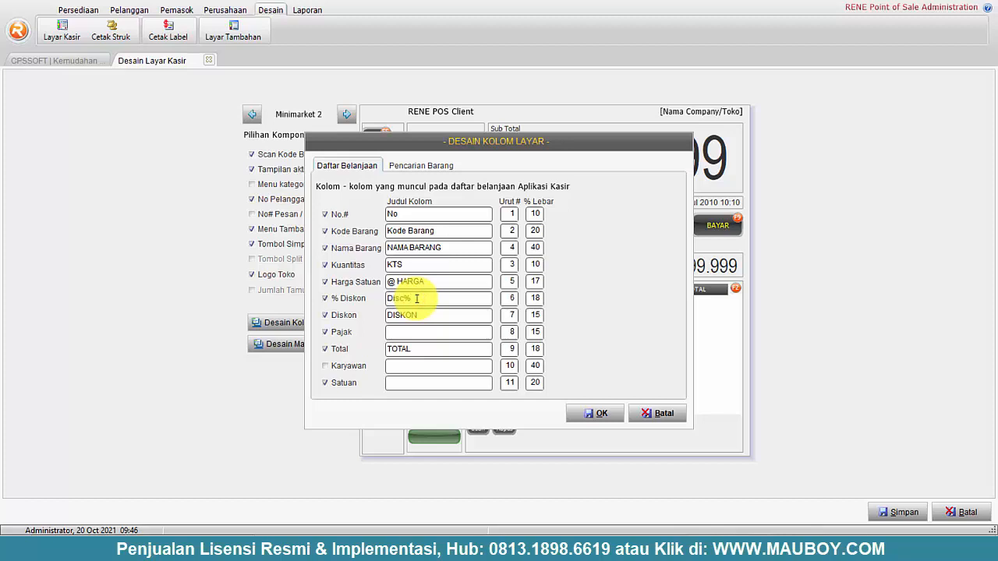
{"action": "double_click", "coordinate": [459, 314]}
{"action": "type", "text": "DiscRp"}
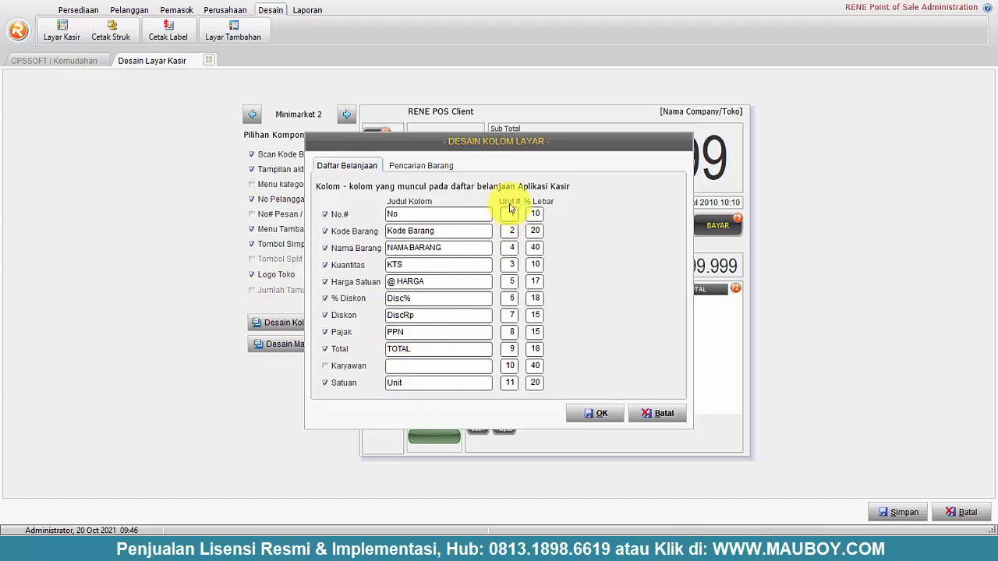
- Renumber the column order: Nama Barang 4, Harga Satuan 6, % Diskon 7
{"action": "left_click", "coordinate": [511, 212]}
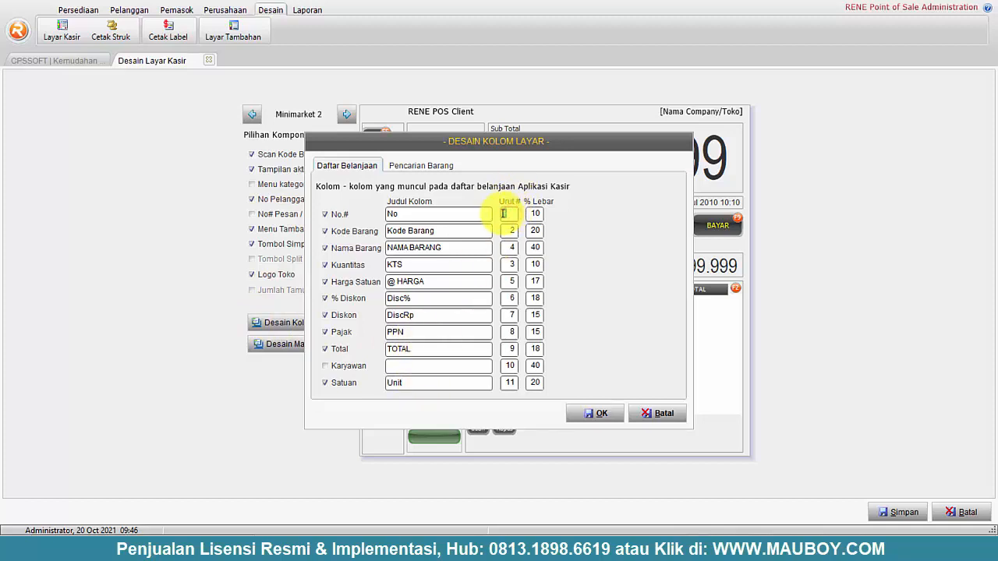
{"action": "left_click", "coordinate": [503, 230]}
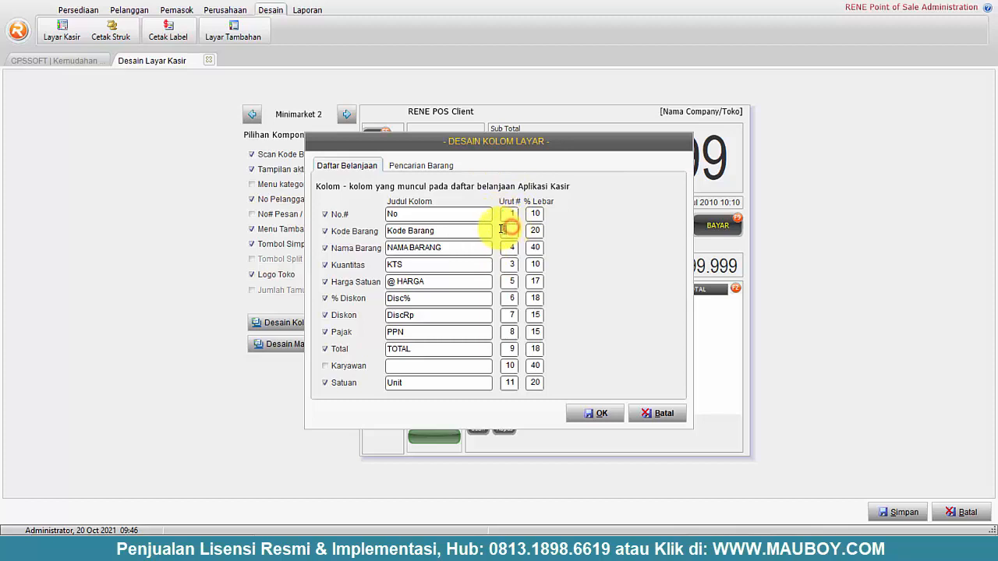
{"action": "left_click", "coordinate": [504, 247]}
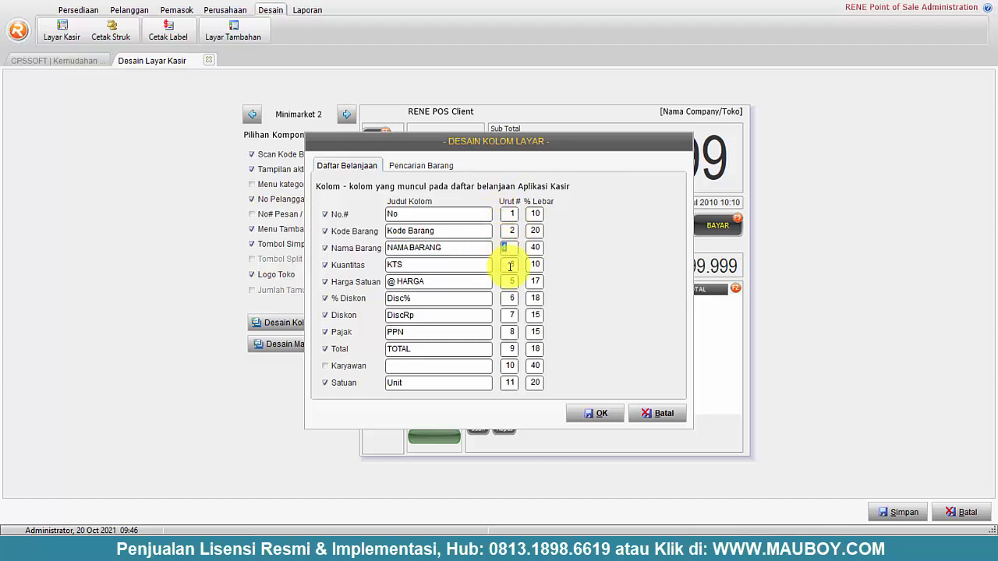
{"action": "type", "text": "4"}
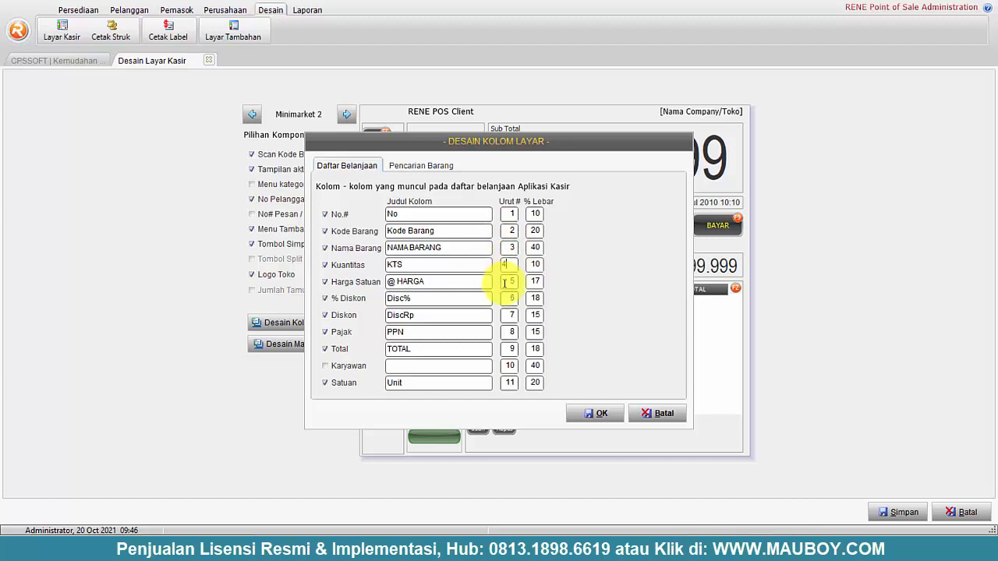
{"action": "left_click", "coordinate": [510, 382]}
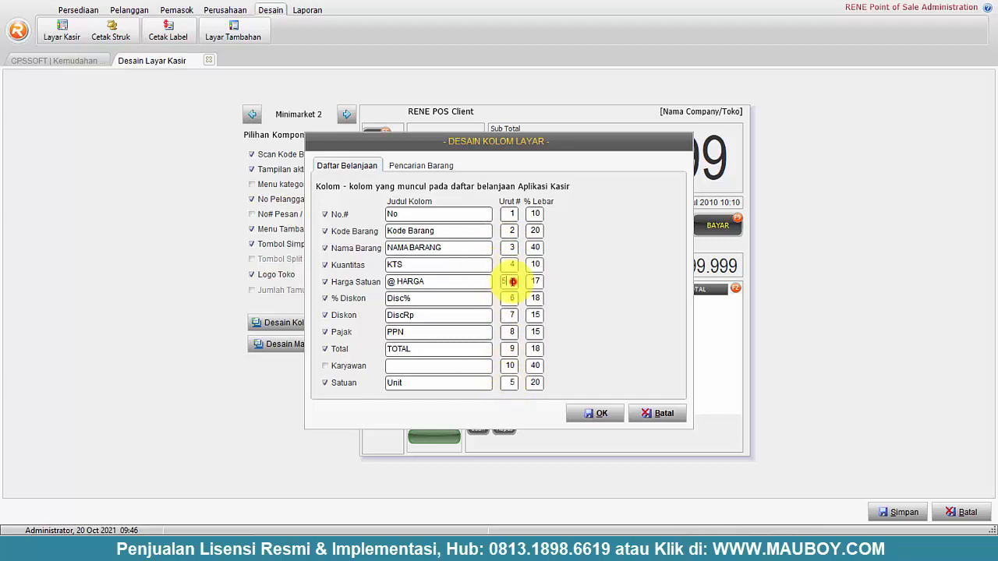
{"action": "left_click", "coordinate": [512, 281]}
{"action": "type", "text": "6"}
{"action": "left_click", "coordinate": [511, 299]}
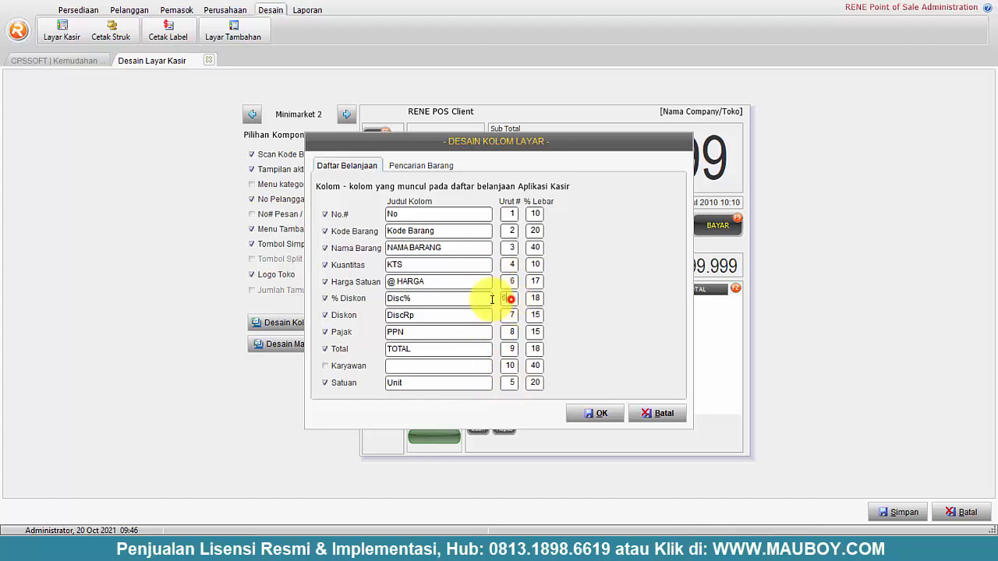
{"action": "type", "text": "7"}
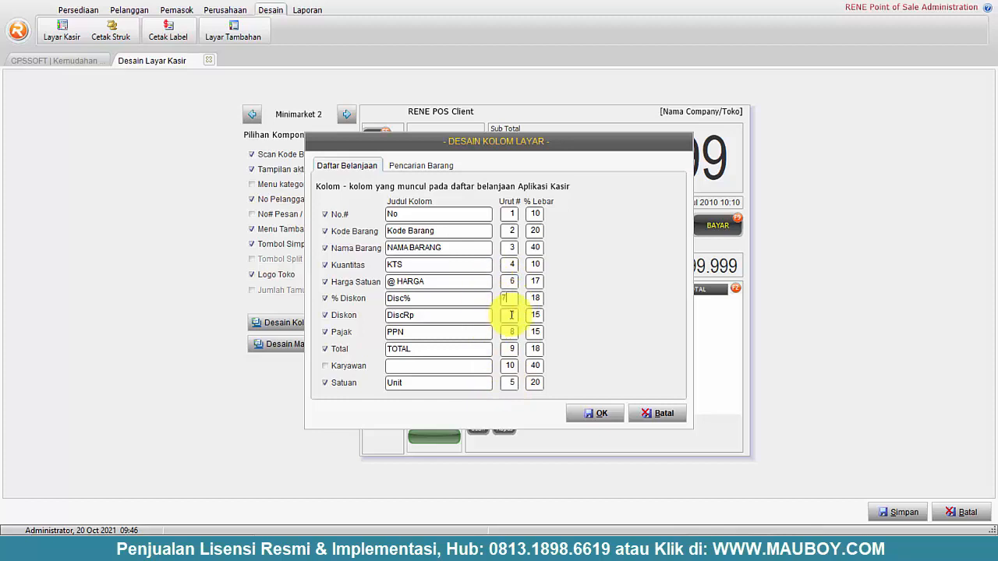
- Continue the column order: Diskon 8, Pajak 9, Total 10, Karyawan 11
{"action": "left_click", "coordinate": [512, 315]}
{"action": "type", "text": "8"}
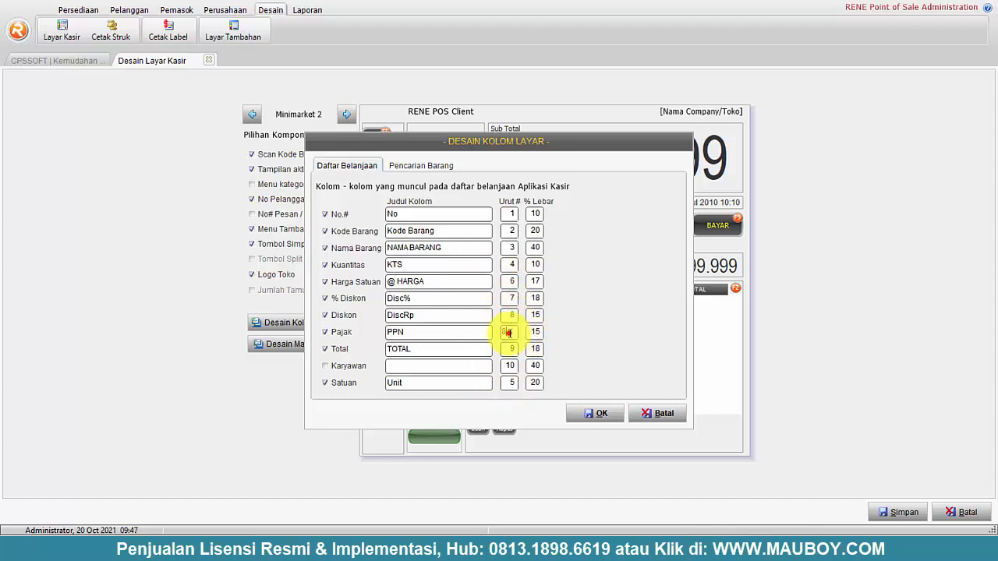
{"action": "key", "text": "BackSpace"}
{"action": "type", "text": "9"}
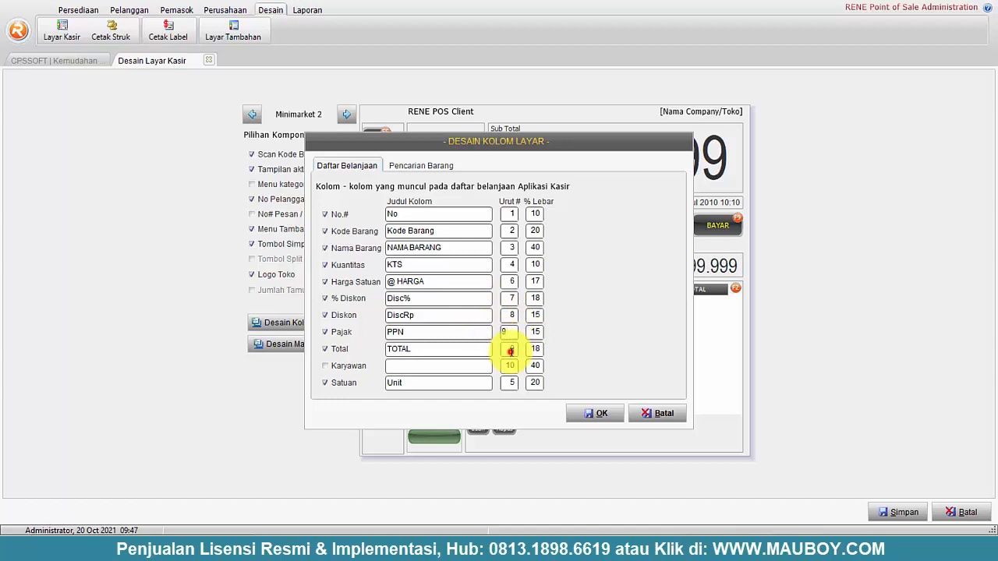
{"action": "left_click", "coordinate": [503, 351]}
{"action": "type", "text": "10"}
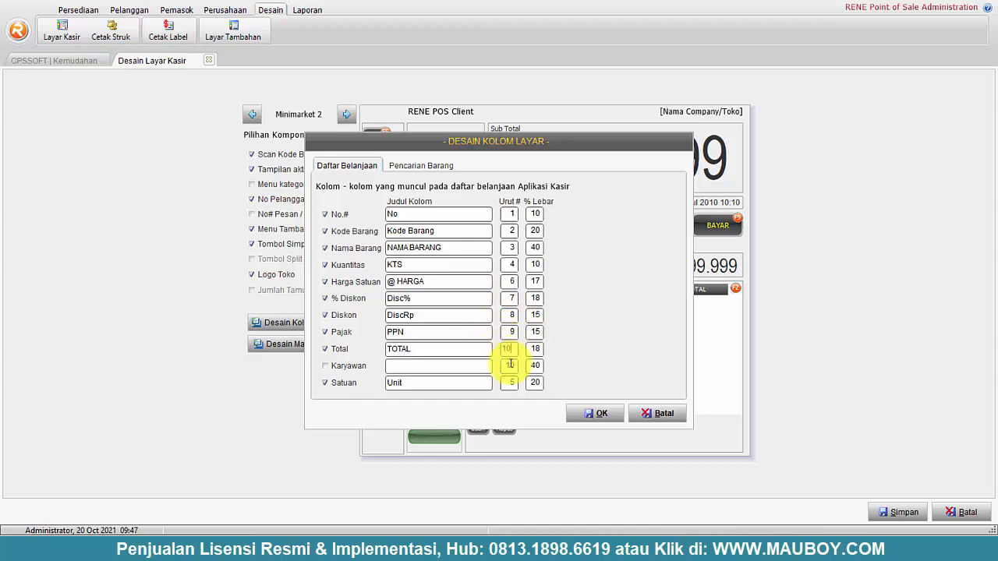
{"action": "left_click_drag", "start_coordinate": [513, 365], "coordinate": [494, 366]}
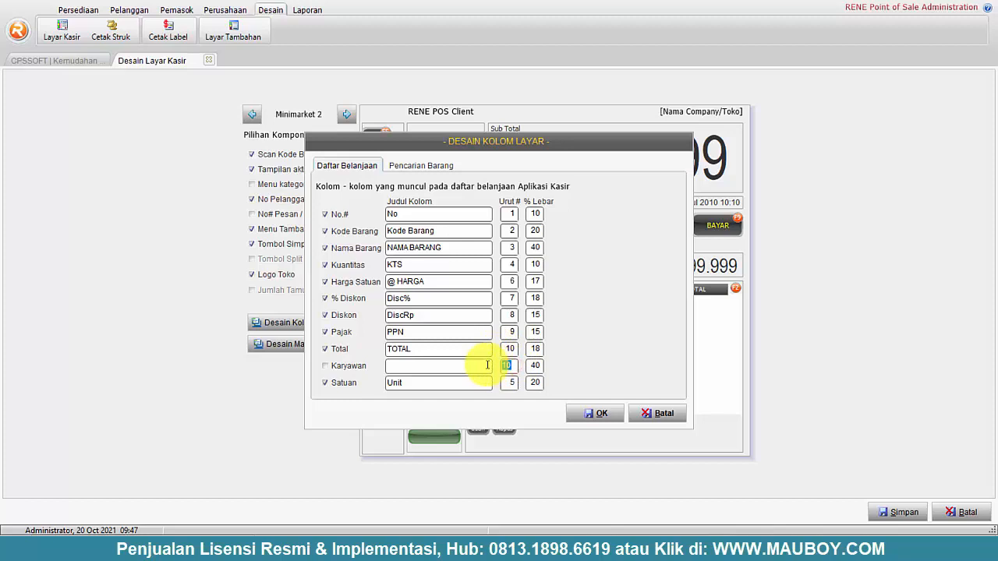
{"action": "type", "text": "11"}
- Set widths Satuan 8%, No.# 8%, Kode Barang 15%, Nama Barang 50%, and save the layout
{"action": "left_click", "coordinate": [535, 384]}
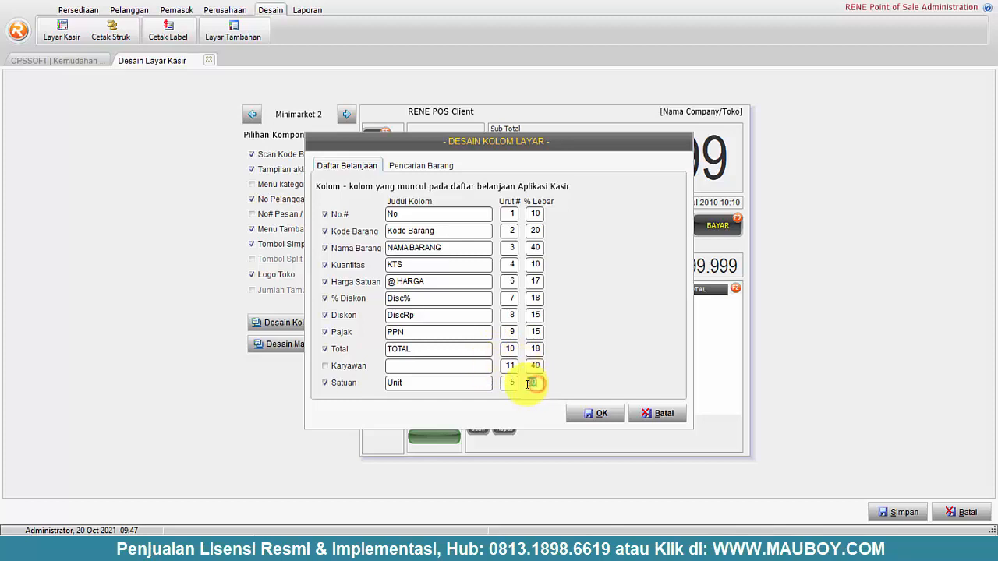
{"action": "left_click_drag", "start_coordinate": [529, 384], "coordinate": [624, 379]}
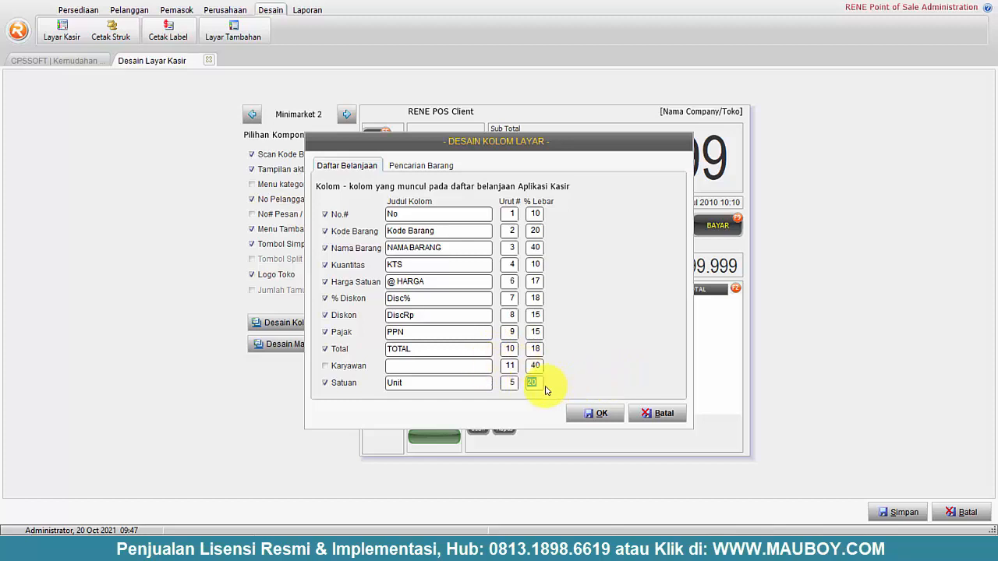
{"action": "type", "text": "8"}
{"action": "left_click", "coordinate": [532, 223]}
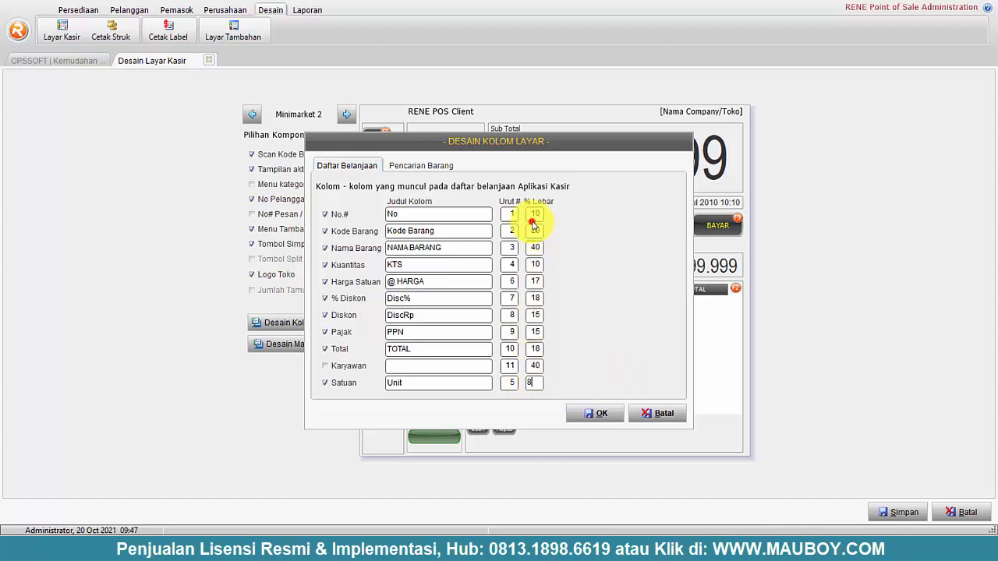
{"action": "left_click_drag", "start_coordinate": [537, 216], "coordinate": [514, 216]}
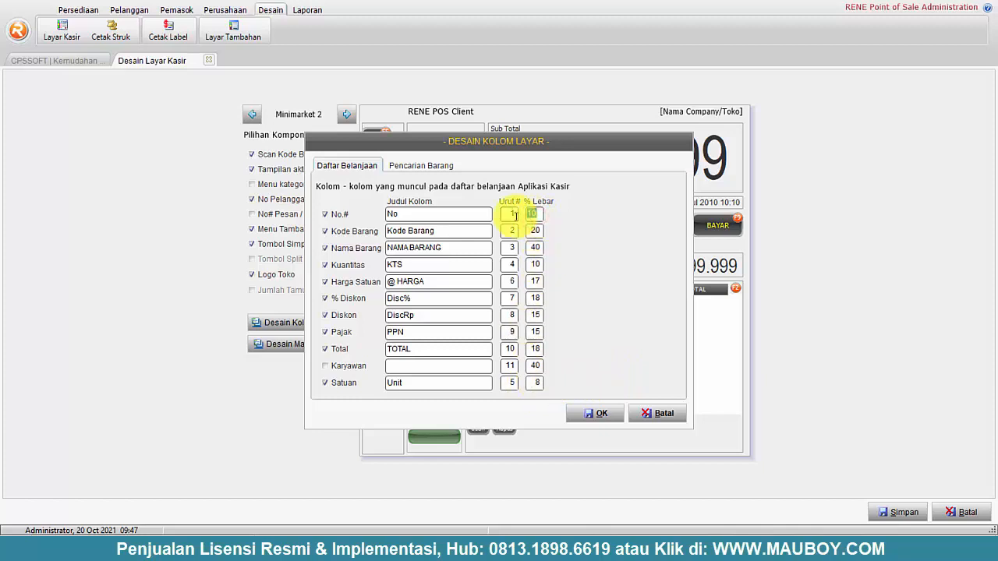
{"action": "type", "text": "8"}
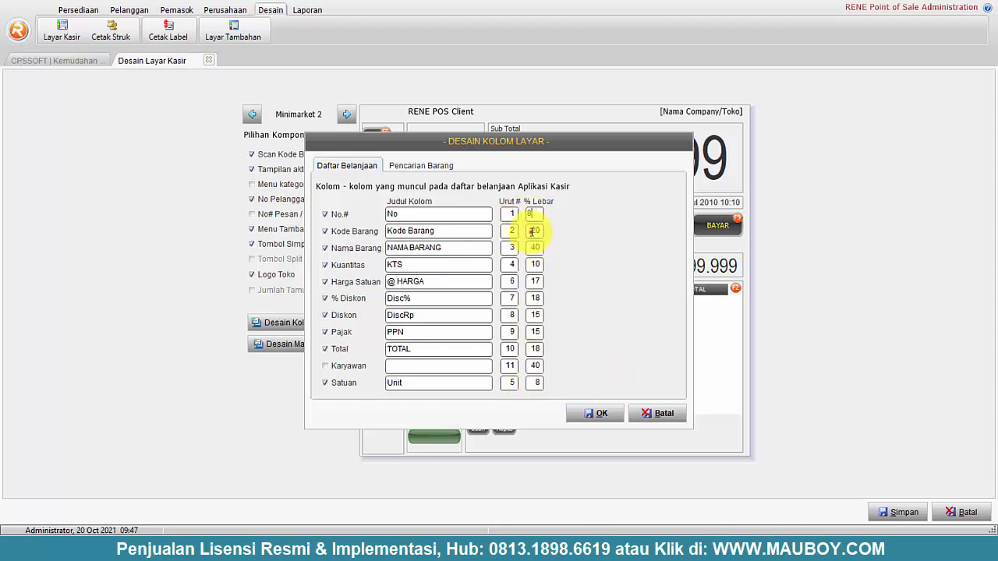
{"action": "left_click_drag", "start_coordinate": [537, 231], "coordinate": [521, 231]}
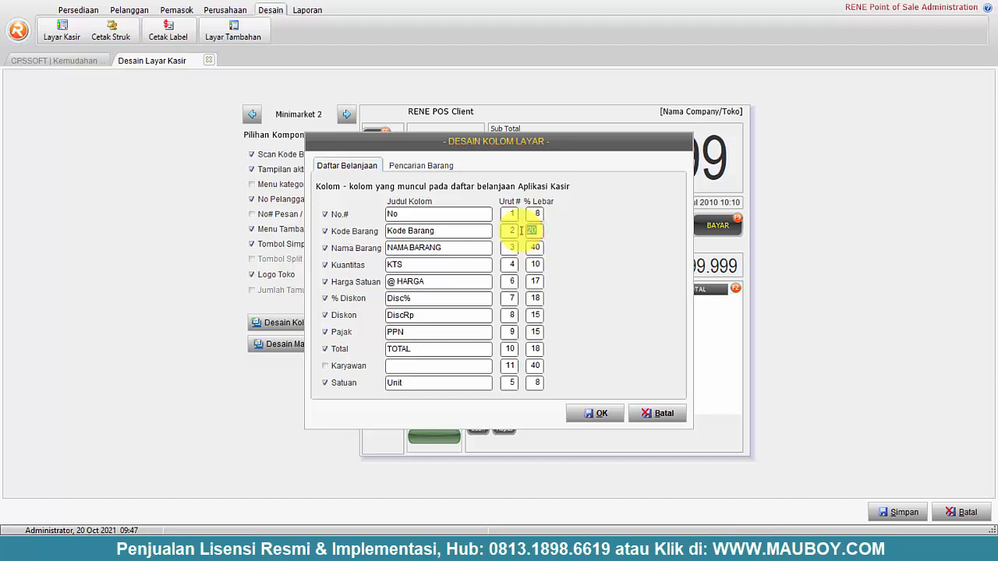
{"action": "type", "text": "15"}
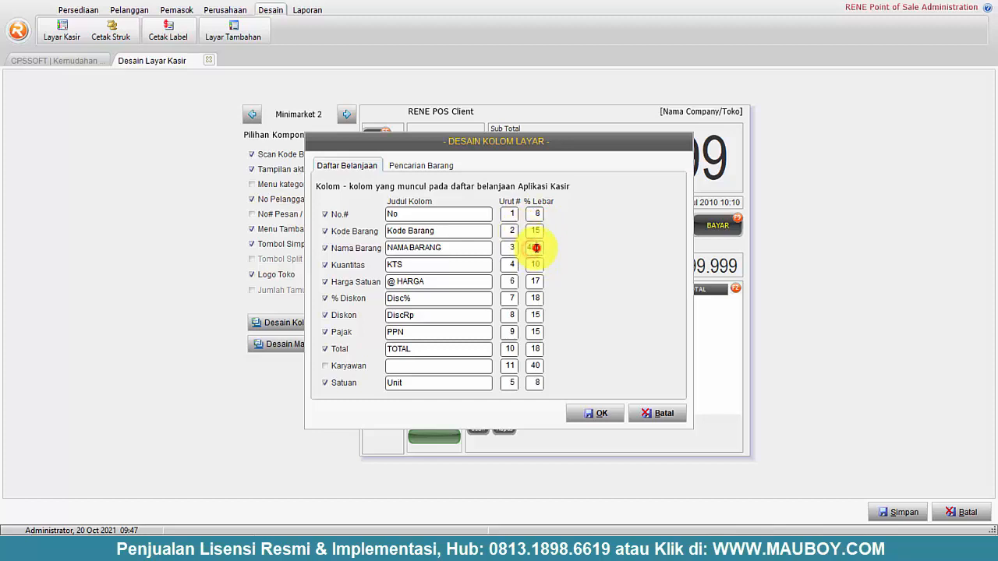
{"action": "left_click_drag", "start_coordinate": [537, 247], "coordinate": [510, 265]}
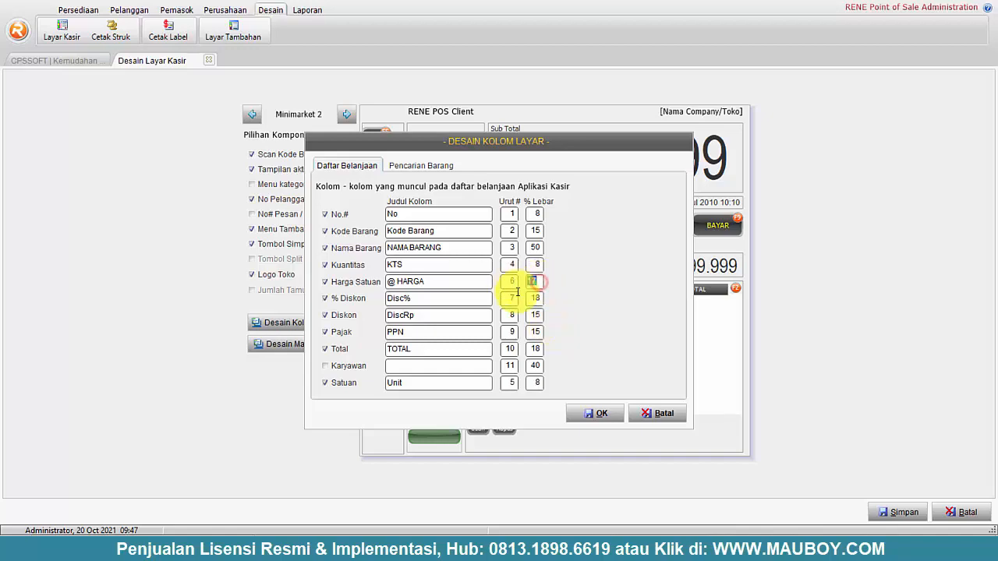
{"action": "left_click", "coordinate": [592, 413]}
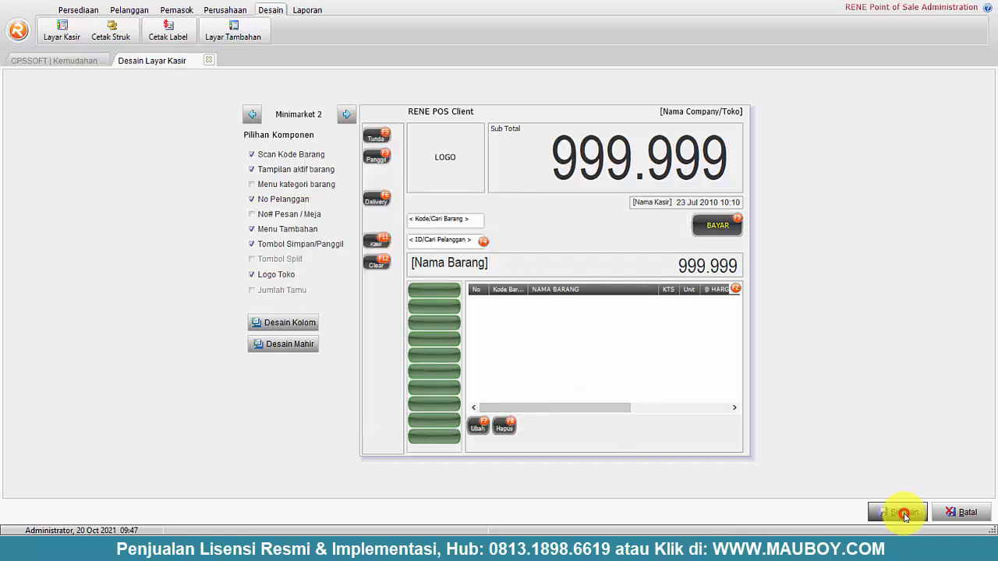
{"action": "left_click", "coordinate": [904, 515]}
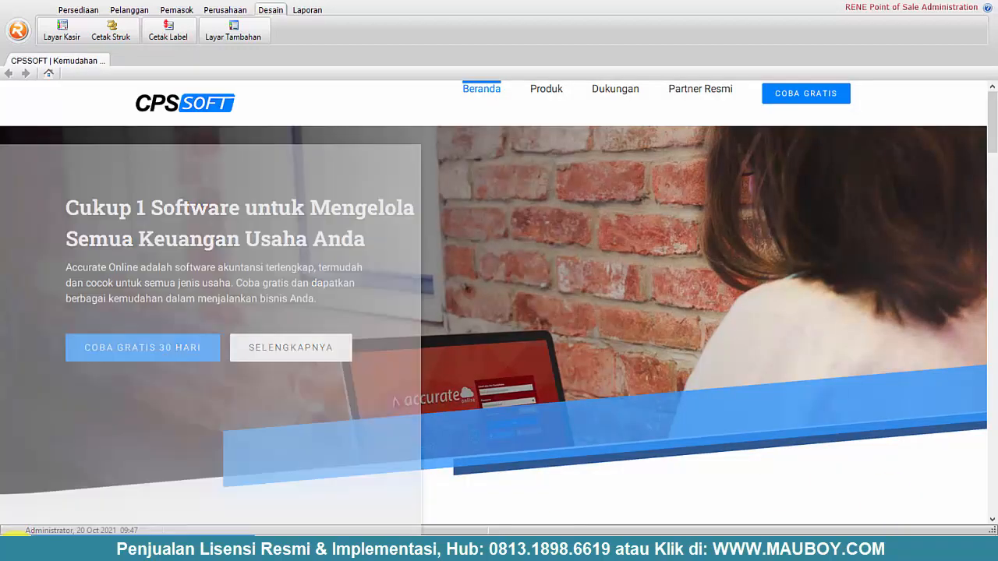
- Log into RENE Cashier with the PIN and widen the Kode Barang column to show its heading
{"action": "type", "text": "rene ca"}
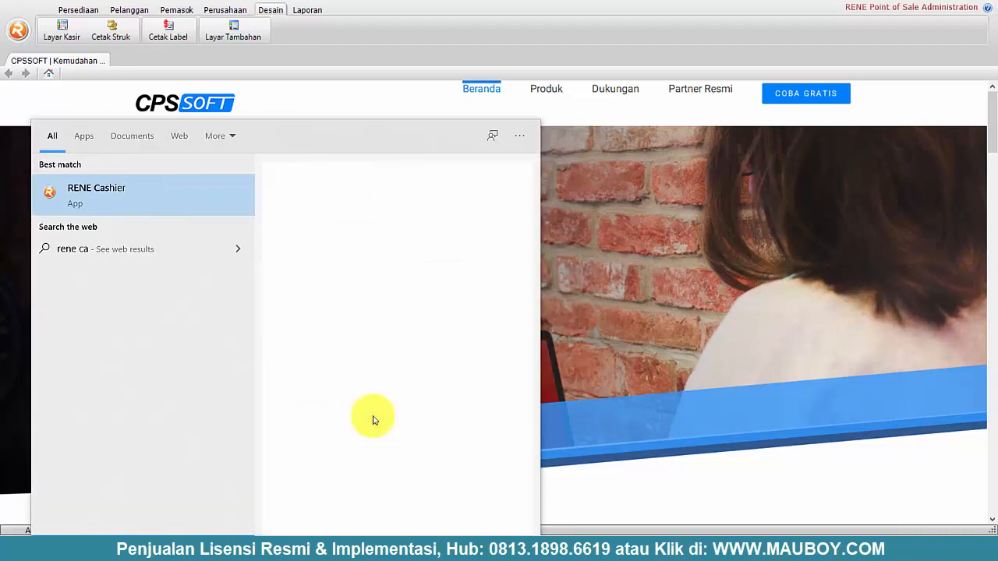
{"action": "key", "text": "Return"}
{"action": "type", "text": "123"}
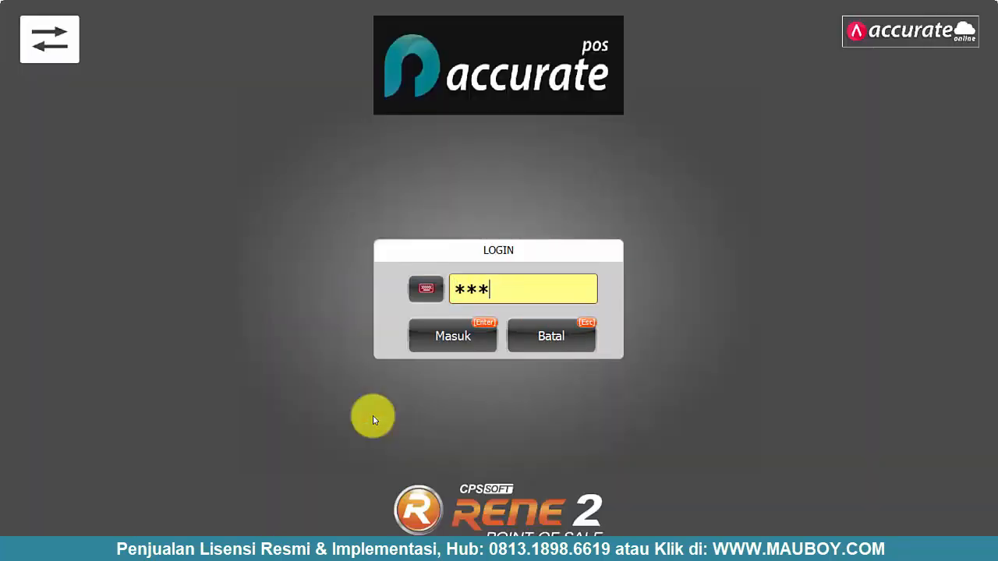
{"action": "type", "text": "456"}
{"action": "left_click", "coordinate": [466, 339]}
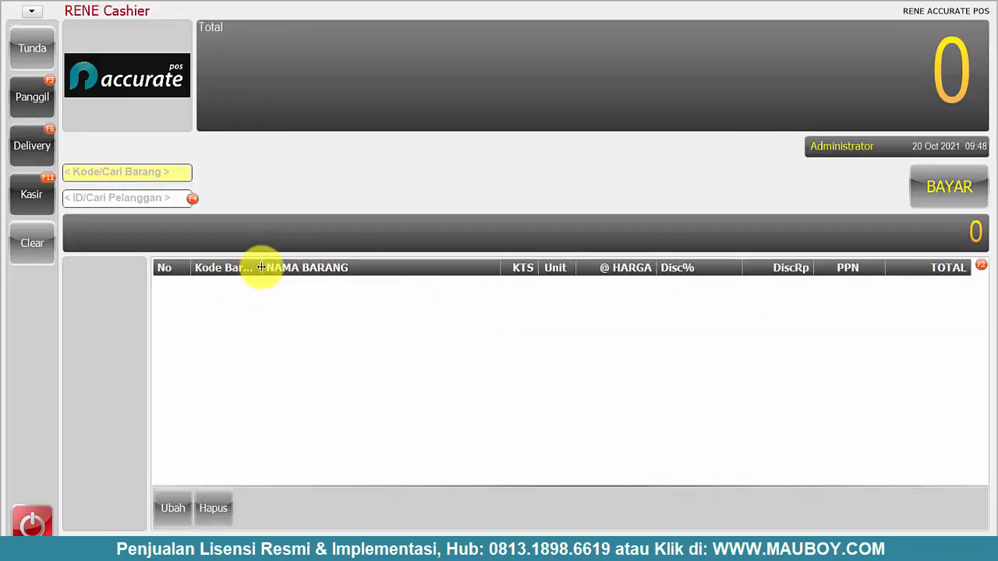
{"action": "left_click_drag", "start_coordinate": [264, 267], "coordinate": [269, 267]}
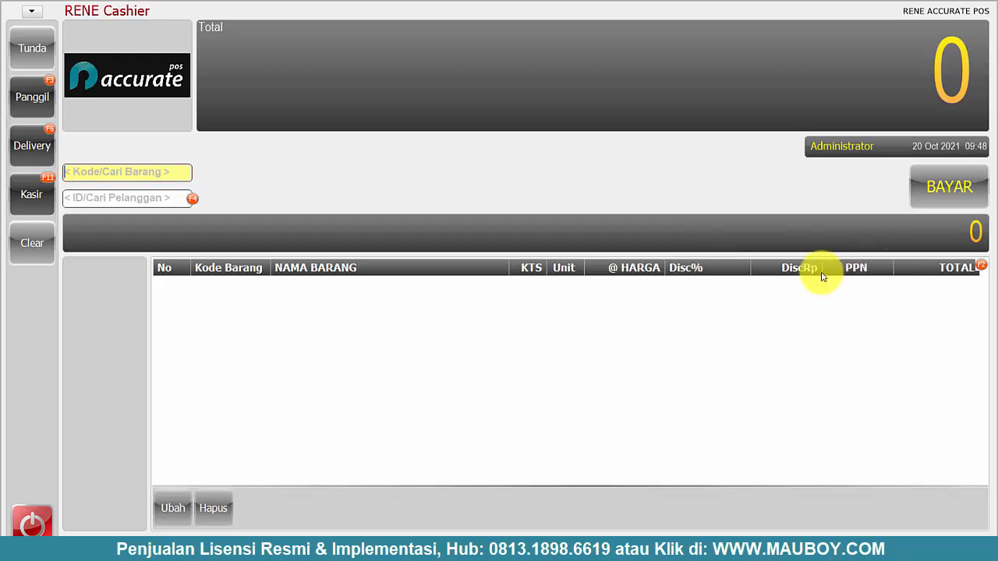
{"action": "key", "text": "super"}
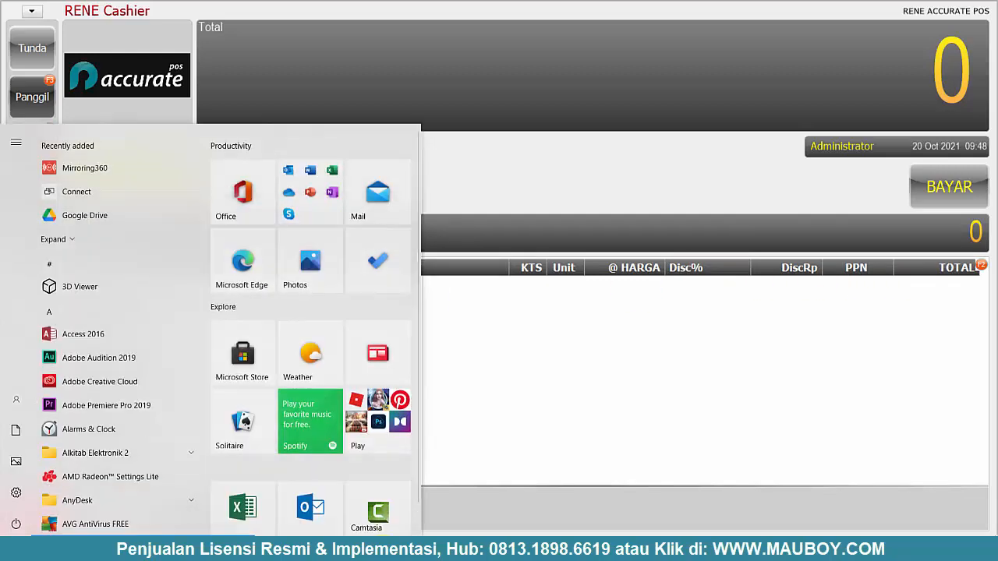
- Return to POS Administration and open the Minimarket 2 cashier screen's column design
{"action": "left_click", "coordinate": [691, 547]}
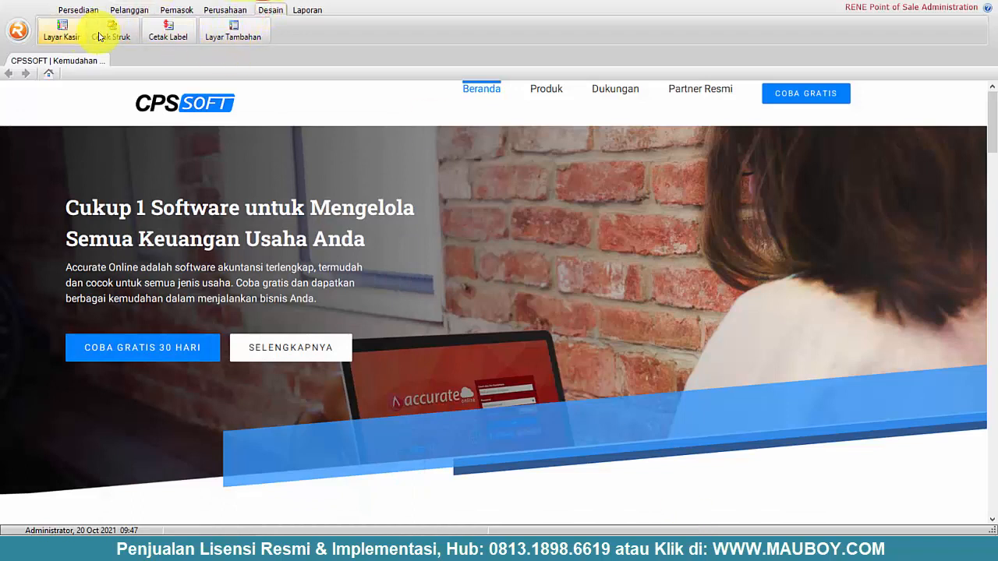
{"action": "left_click", "coordinate": [50, 37]}
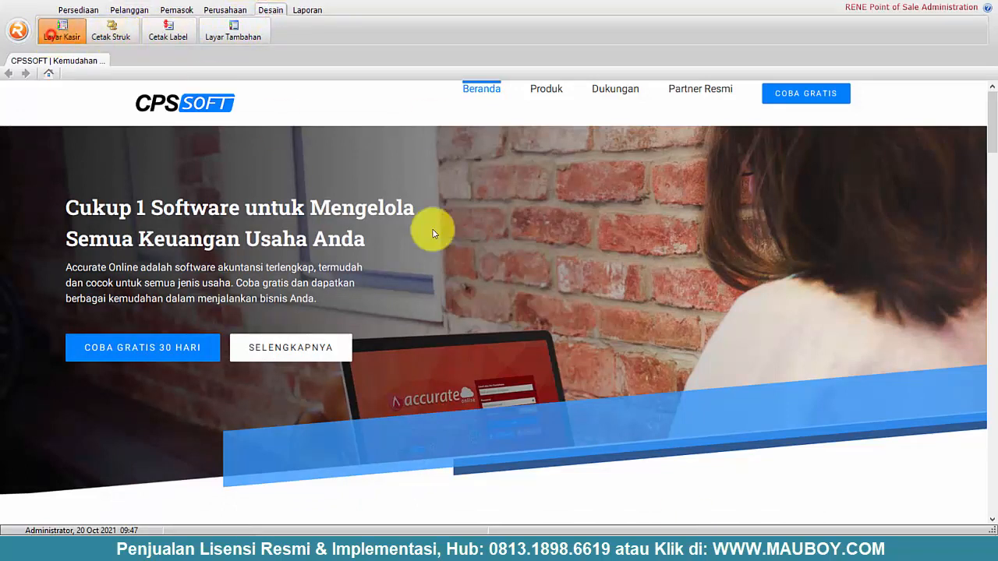
{"action": "left_click", "coordinate": [290, 325]}
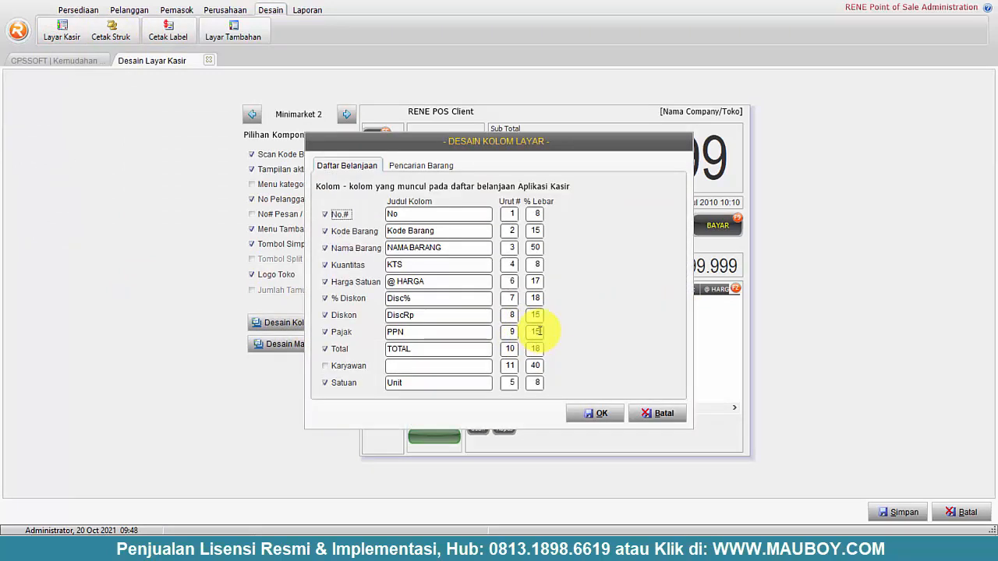
- Set widths Pajak 6%, % Diskon 6%, Kode Barang 20%, Nama Barang 55%, then save
{"action": "left_click", "coordinate": [536, 331]}
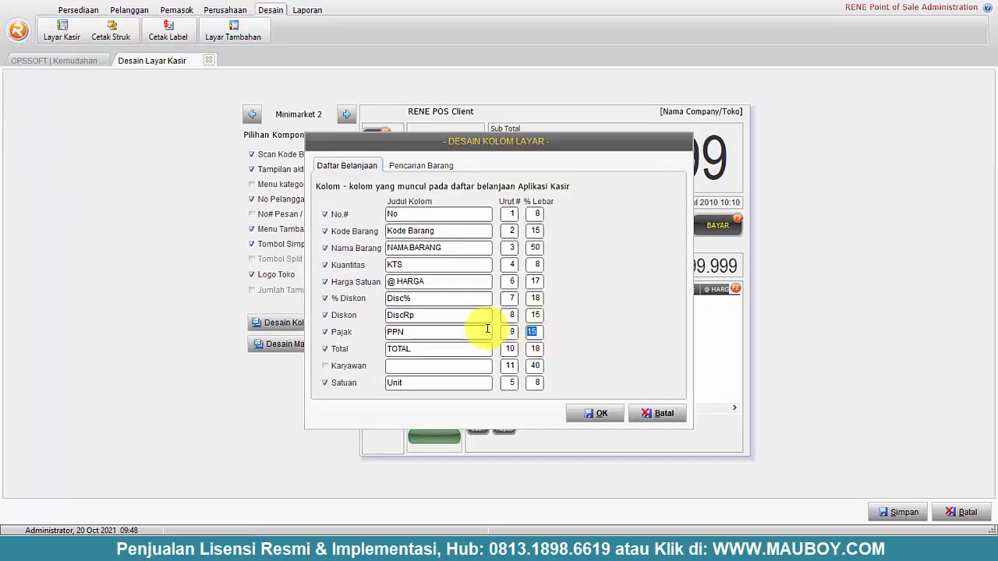
{"action": "type", "text": "6"}
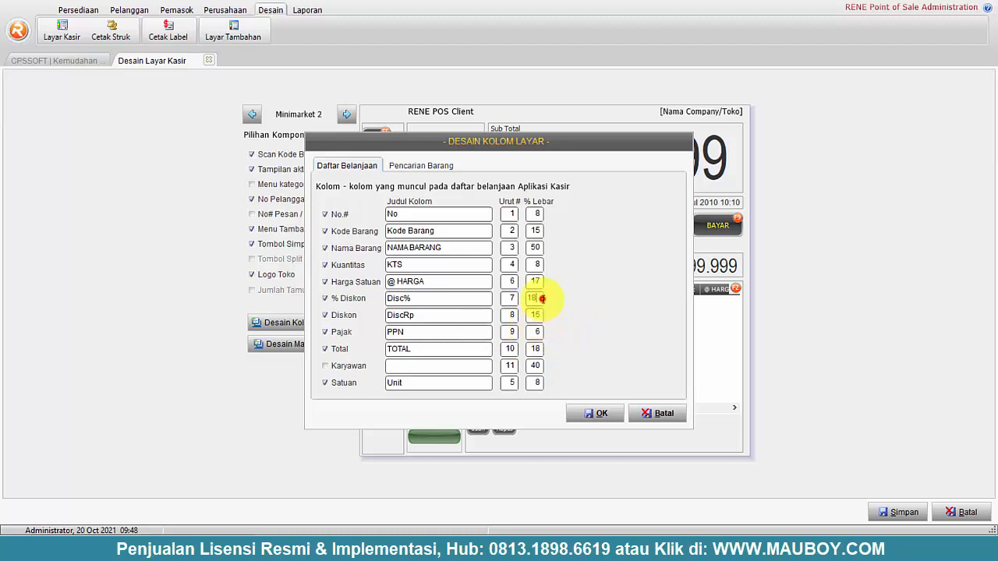
{"action": "left_click", "coordinate": [542, 298]}
{"action": "type", "text": "6"}
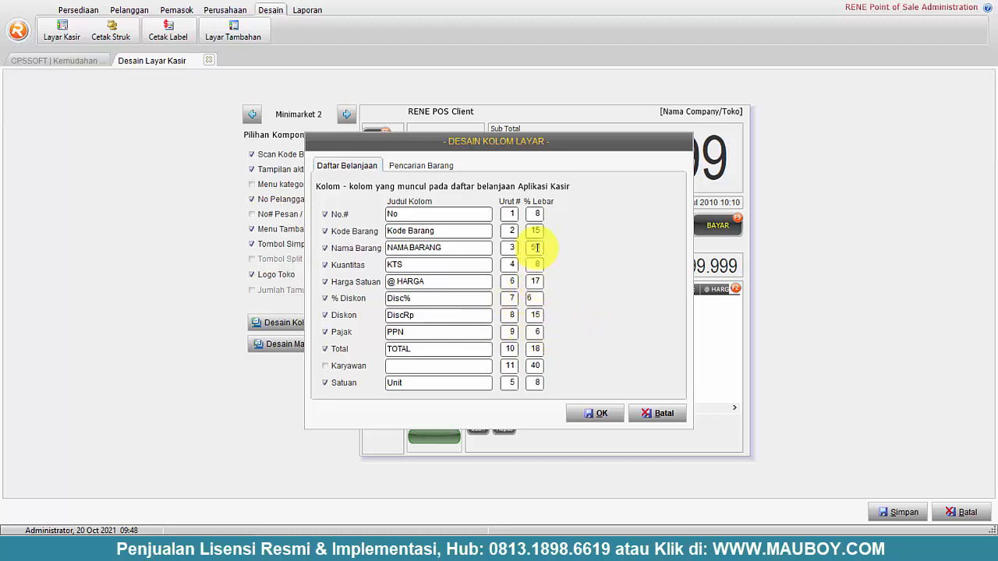
{"action": "left_click", "coordinate": [540, 231]}
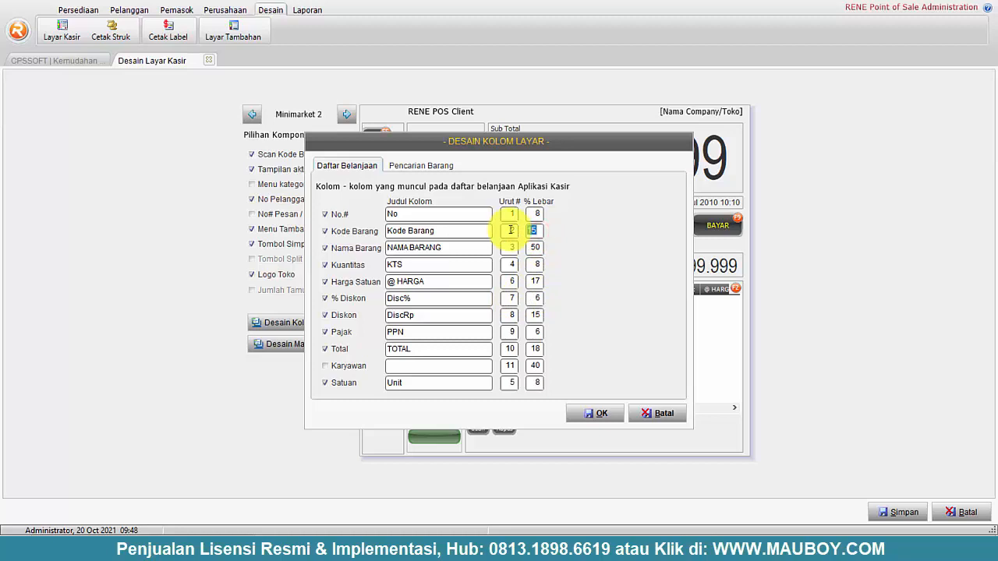
{"action": "type", "text": "20"}
{"action": "left_click", "coordinate": [534, 247]}
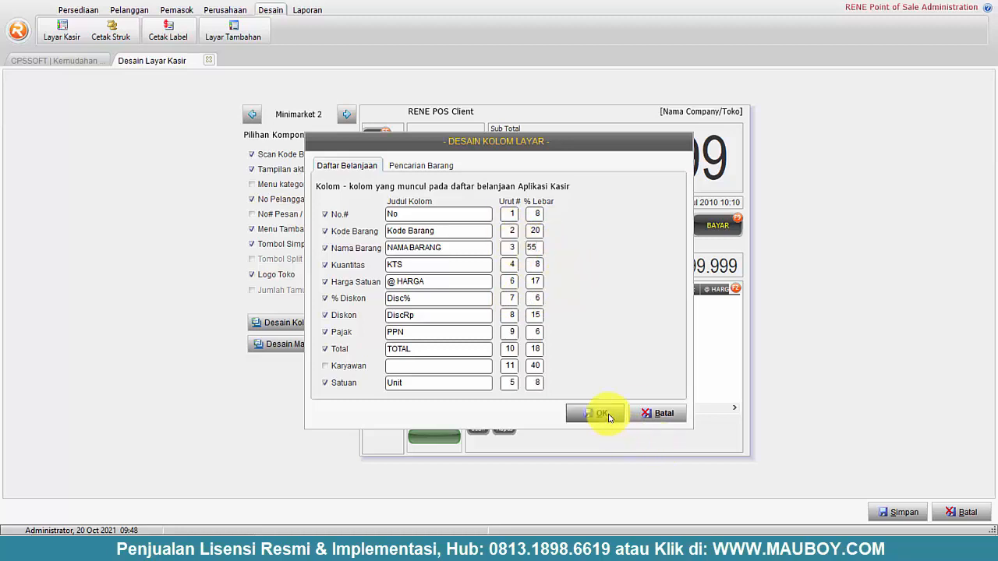
{"action": "left_click", "coordinate": [602, 413]}
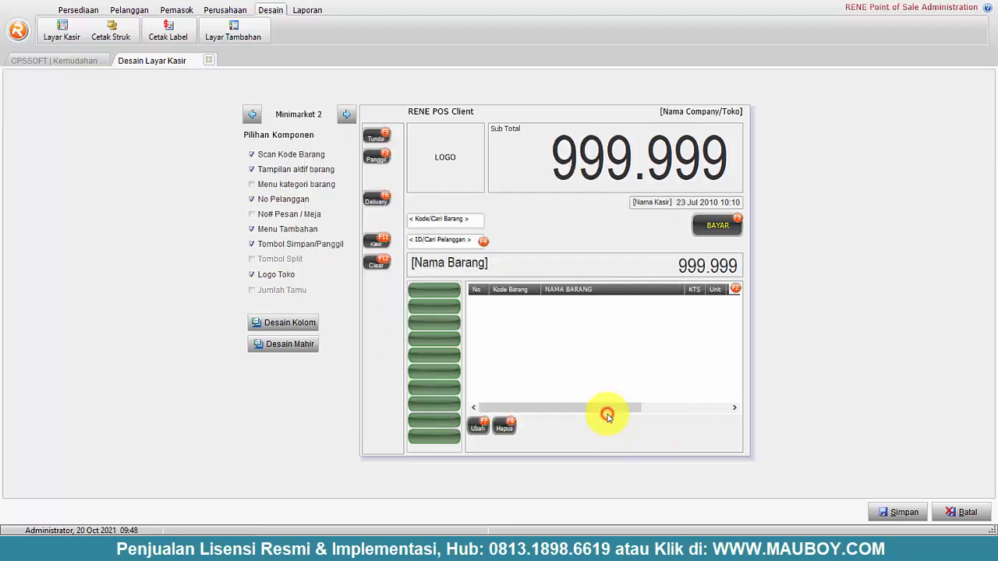
{"action": "left_click", "coordinate": [903, 513]}
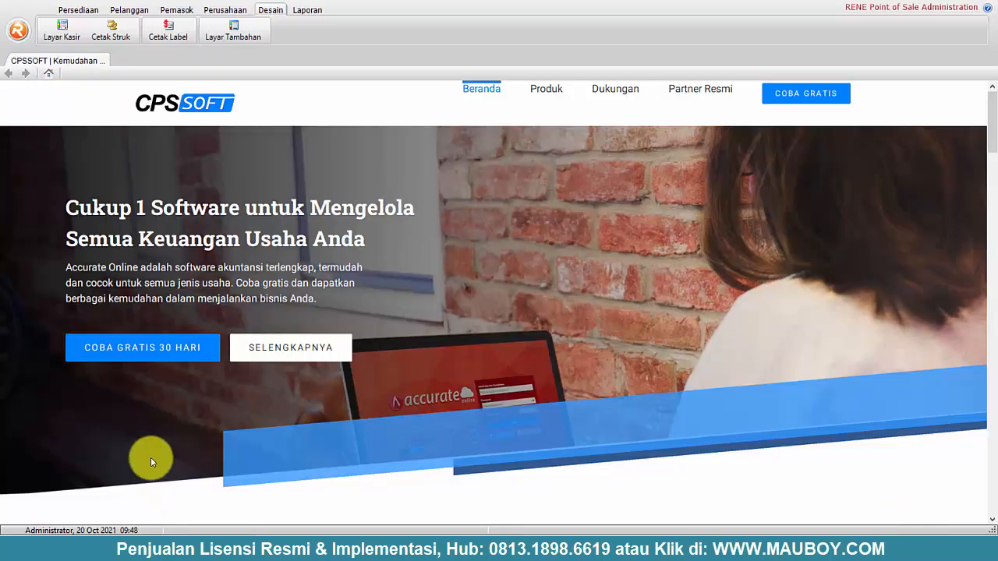
- Bring RENE Cashier forward, log out, and log back in with the cashier password
{"action": "left_click", "coordinate": [15, 545]}
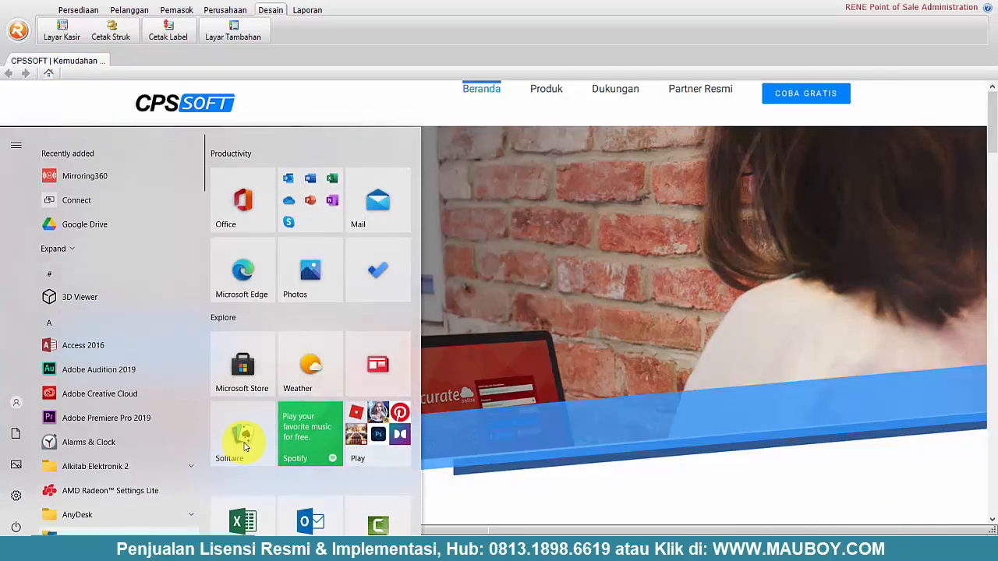
{"action": "left_click", "coordinate": [726, 552]}
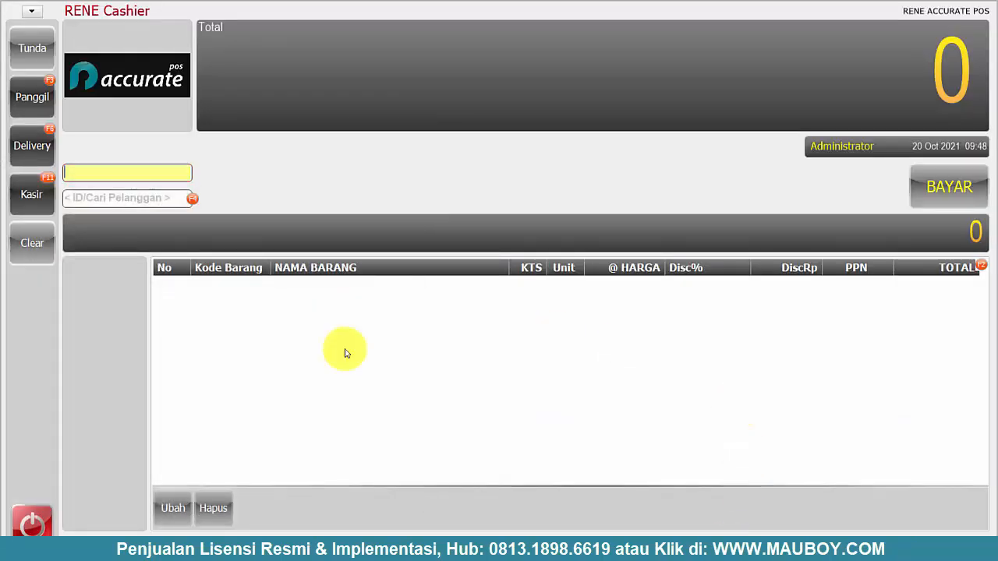
{"action": "left_click", "coordinate": [29, 522]}
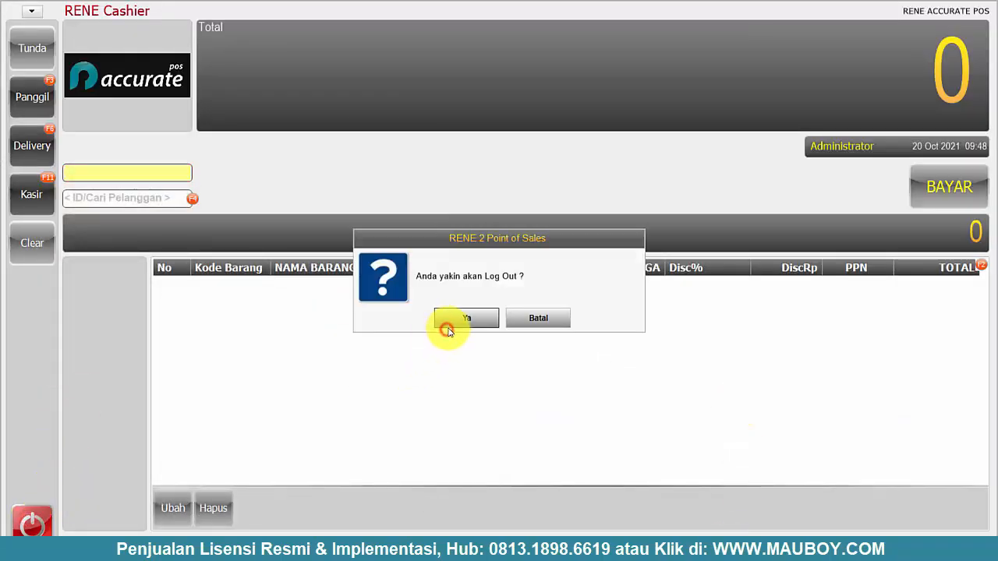
{"action": "left_click", "coordinate": [447, 331]}
{"action": "left_click", "coordinate": [447, 324]}
{"action": "left_click", "coordinate": [503, 290]}
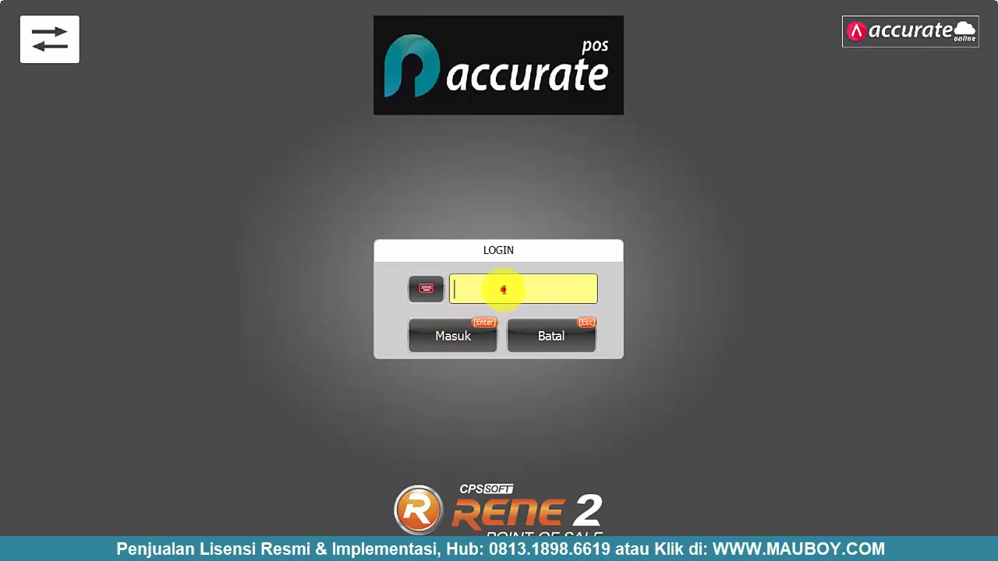
{"action": "type", "text": "******"}
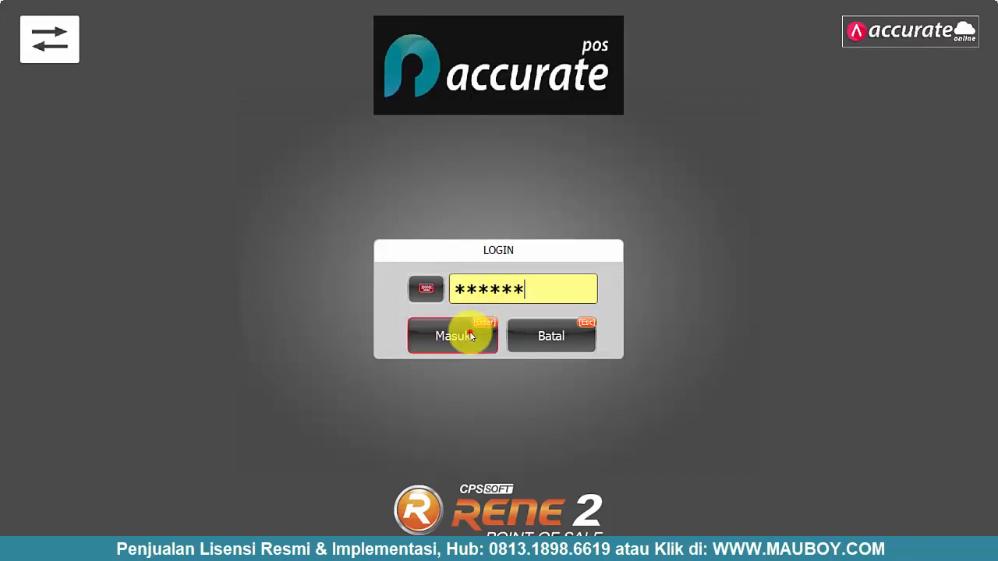
{"action": "left_click", "coordinate": [470, 336]}
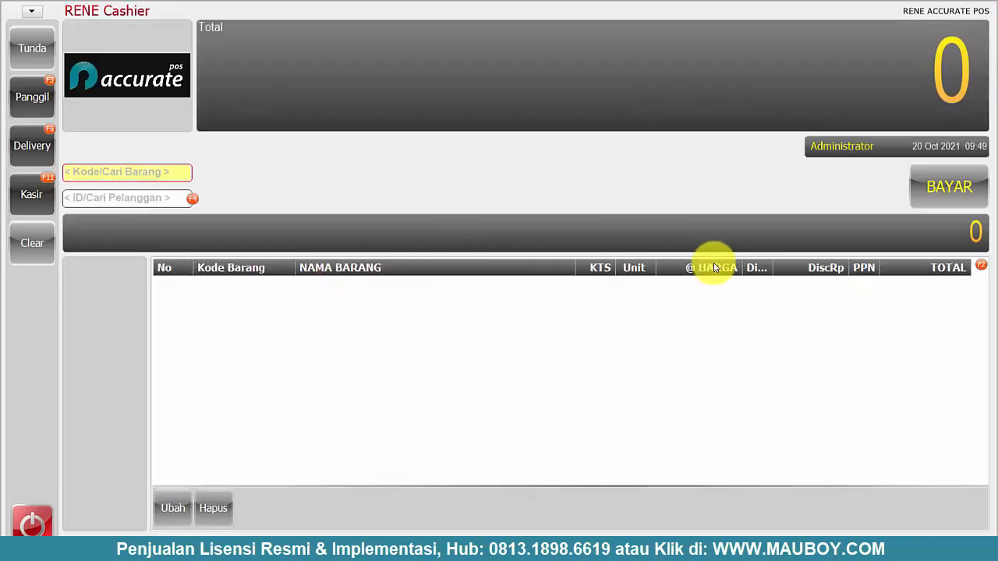
- Widen the Disc% column header, then log out and cancel the login to close the cashier
{"action": "mouse_move", "coordinate": [773, 267]}
{"action": "left_mouse_down"}
{"action": "mouse_move", "coordinate": [792, 268]}
{"action": "mouse_move", "coordinate": [783, 268]}
{"action": "left_mouse_up"}
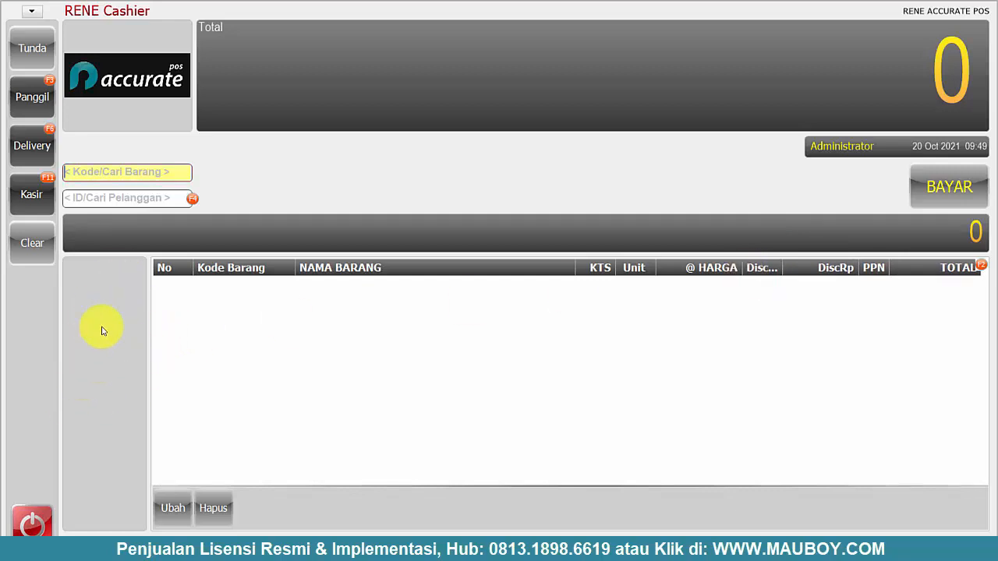
{"action": "left_click", "coordinate": [32, 523]}
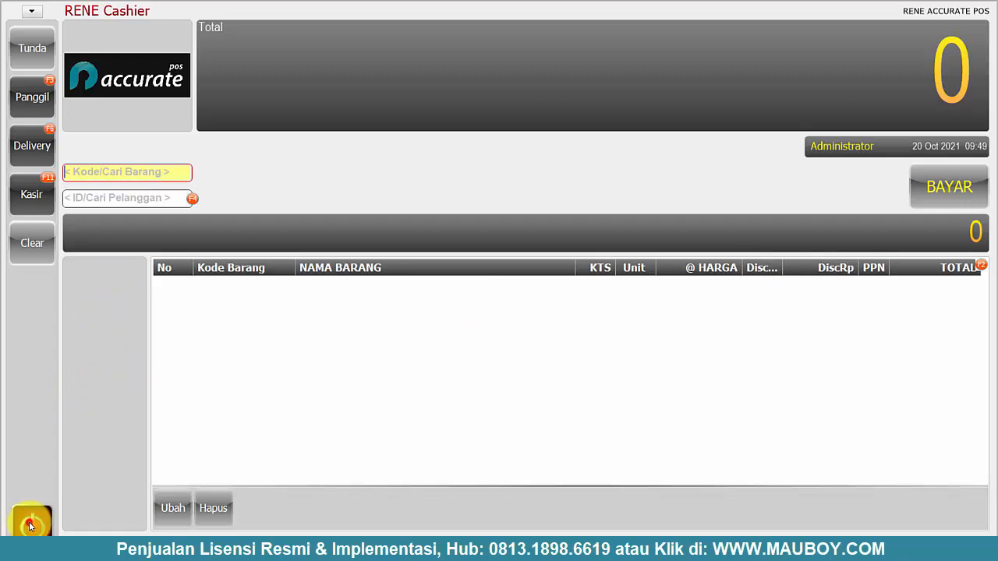
{"action": "left_click", "coordinate": [467, 318]}
{"action": "left_click", "coordinate": [470, 318]}
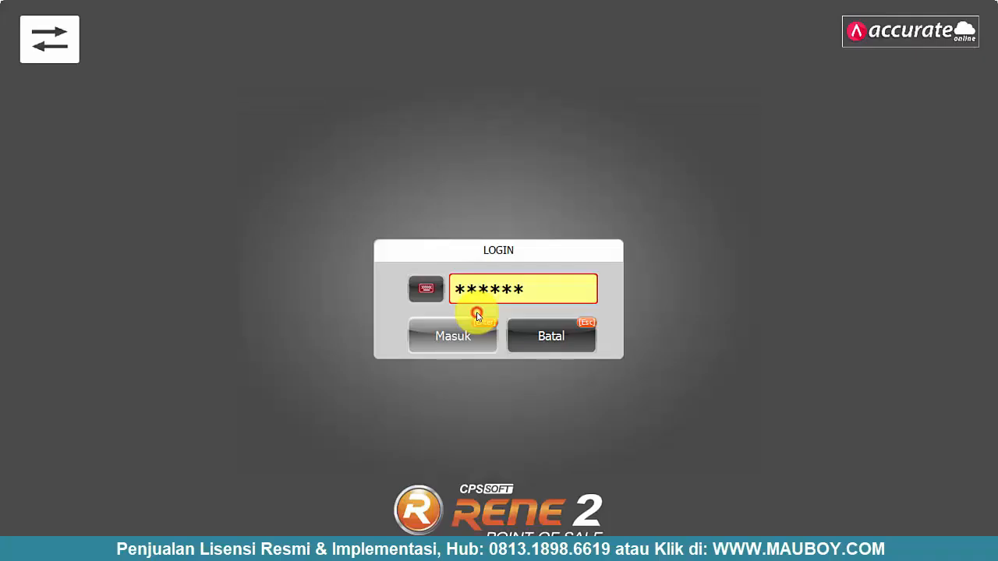
{"action": "left_click", "coordinate": [557, 334]}
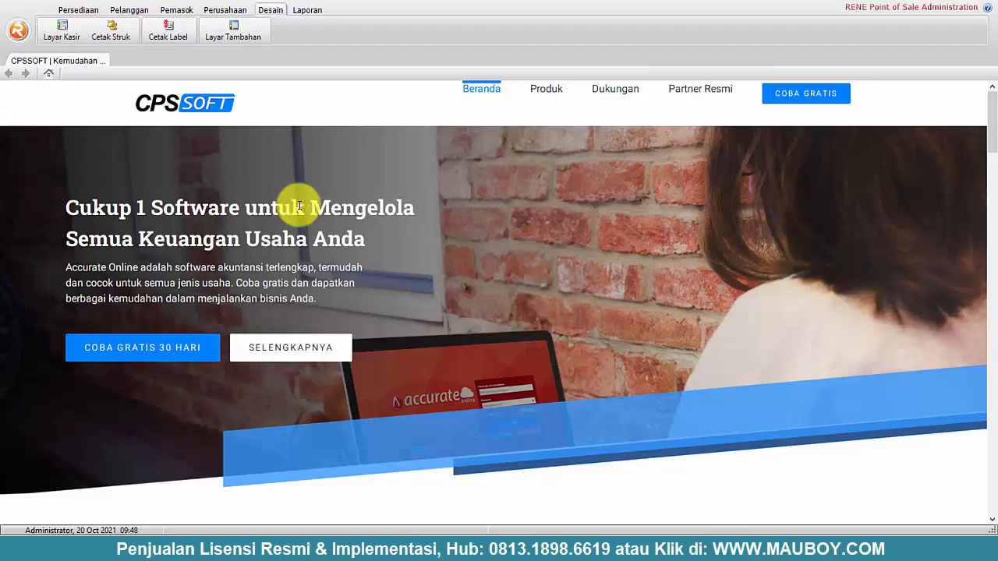
- In Layar Kasir, uncheck Menu Tambahan under Pilihan Komponen and save the layout
{"action": "left_click", "coordinate": [64, 32]}
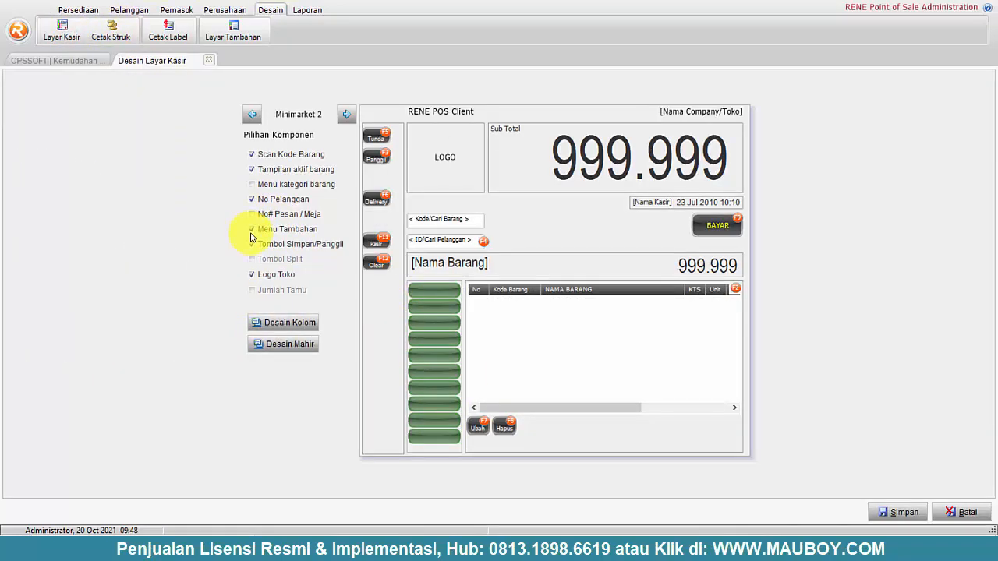
{"action": "left_click", "coordinate": [252, 230]}
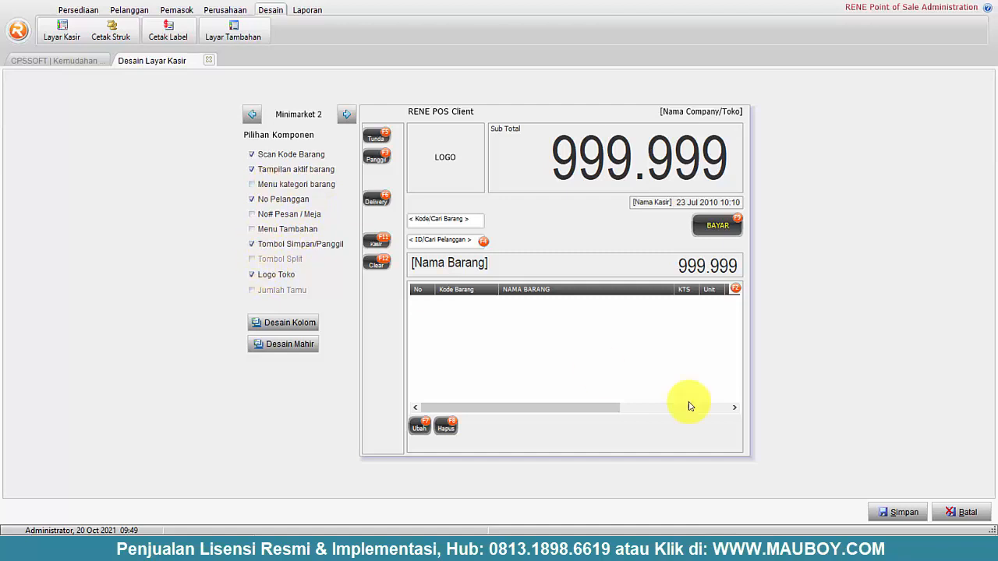
{"action": "left_click", "coordinate": [910, 513]}
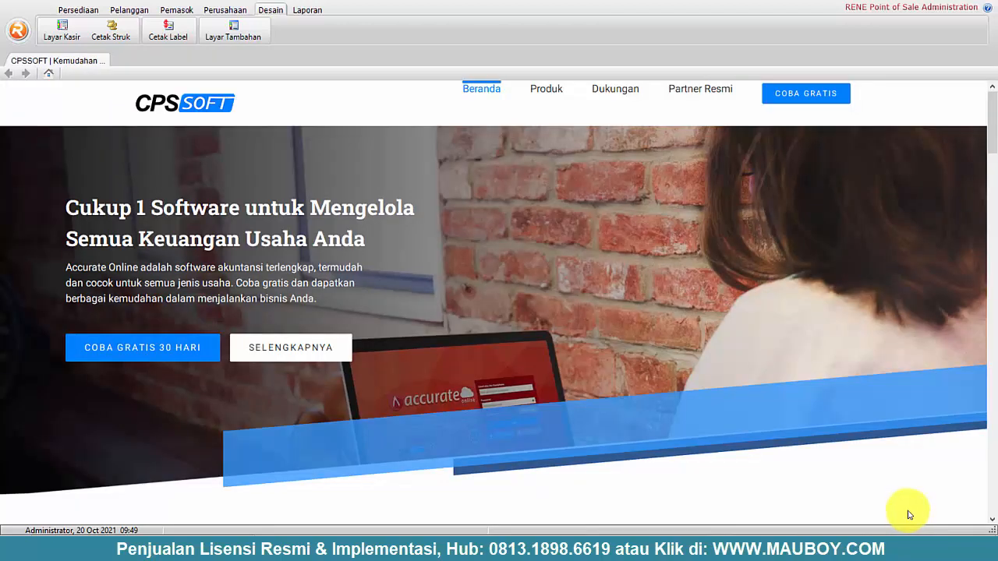
- Launch RENE Cashier by searching 'rene ca' from Start, and log in with the cashier PIN
{"action": "left_click", "coordinate": [14, 549]}
{"action": "type", "text": "rene ca"}
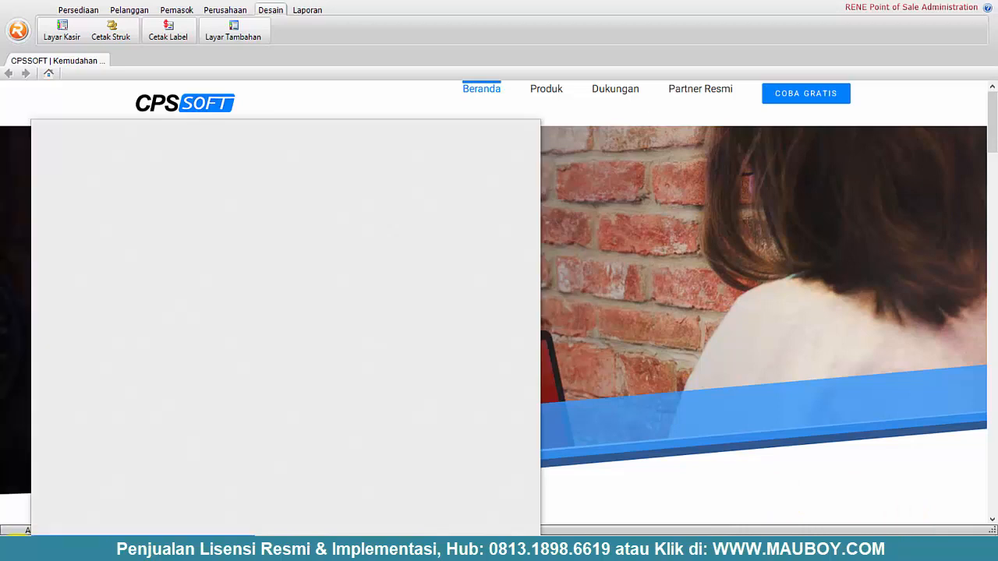
{"action": "key", "text": "Return"}
{"action": "type", "text": "12"}
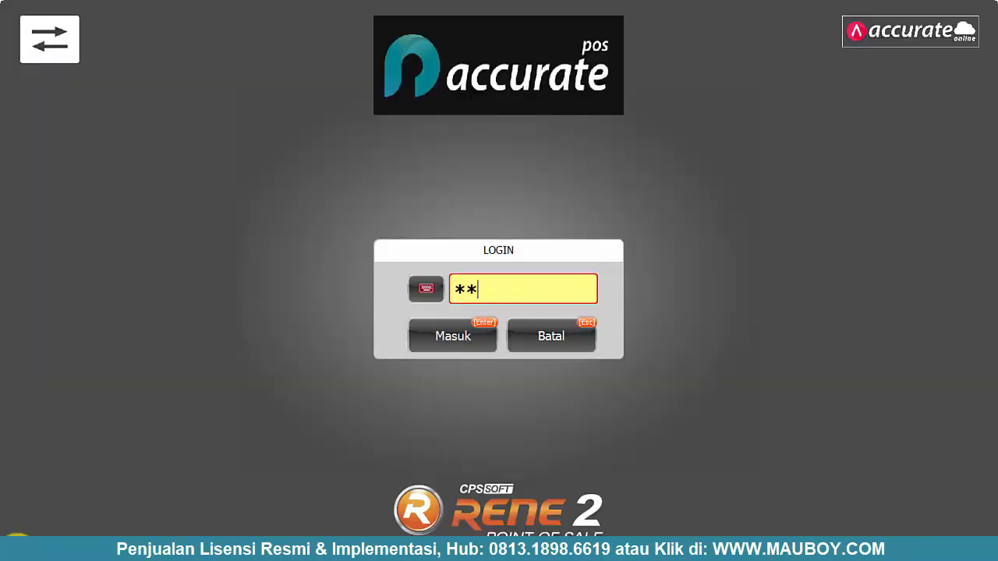
{"action": "type", "text": "3456"}
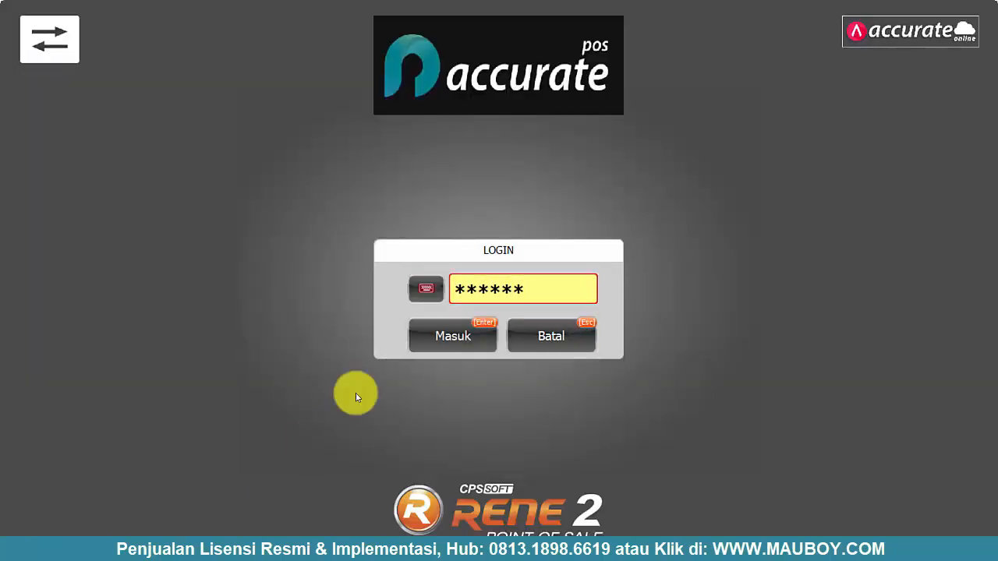
{"action": "left_click", "coordinate": [444, 338]}
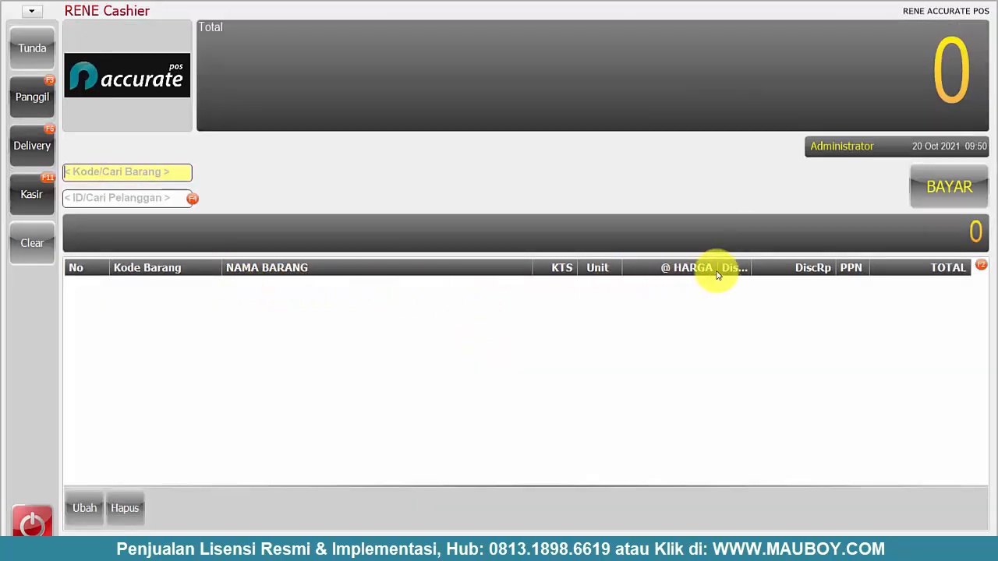
- Narrow the @ HARGA column, then log out and cancel back to administration
{"action": "left_click_drag", "start_coordinate": [719, 269], "coordinate": [756, 268]}
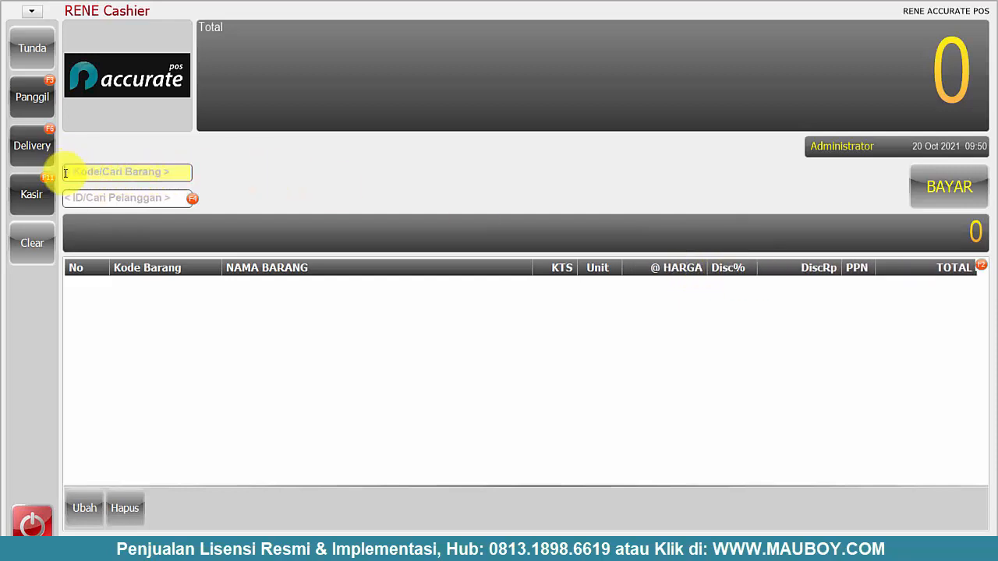
{"action": "left_click", "coordinate": [32, 523]}
{"action": "left_click", "coordinate": [486, 318]}
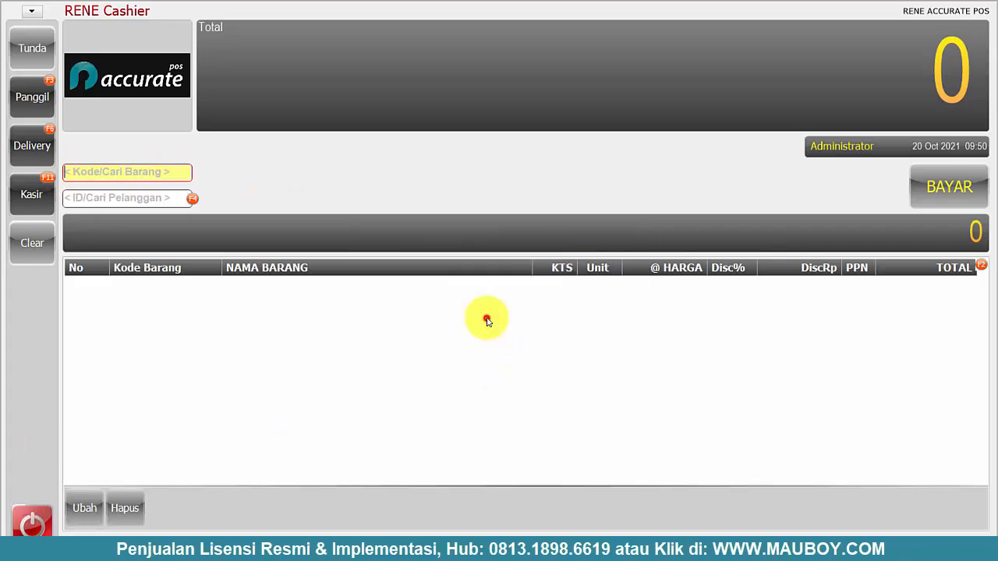
{"action": "left_click", "coordinate": [487, 320]}
{"action": "left_click", "coordinate": [548, 335]}
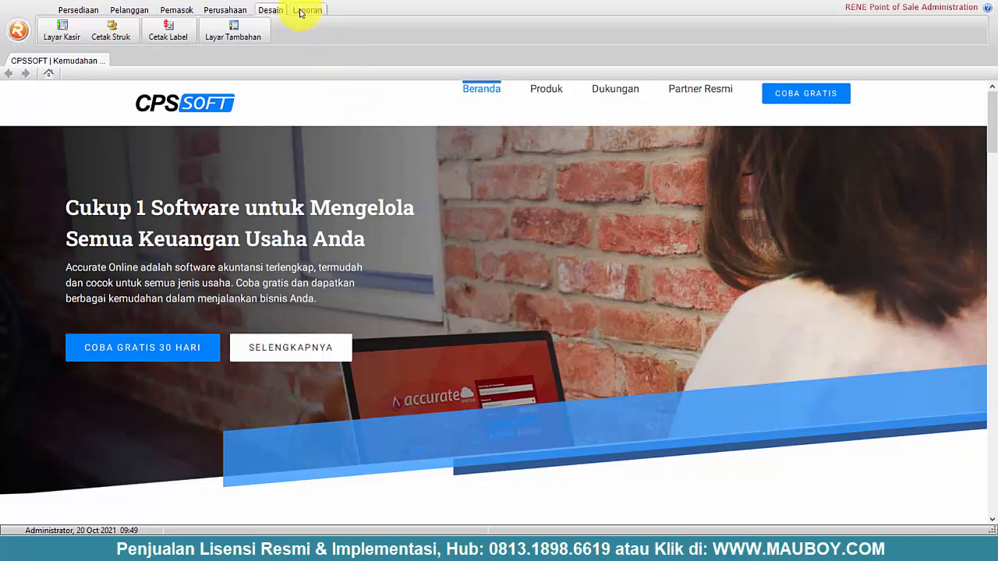
- Set the % Diskon column width to 15% in Desain Kolom and save the Minimarket 2 layout
{"action": "left_click", "coordinate": [74, 38]}
{"action": "left_click", "coordinate": [288, 330]}
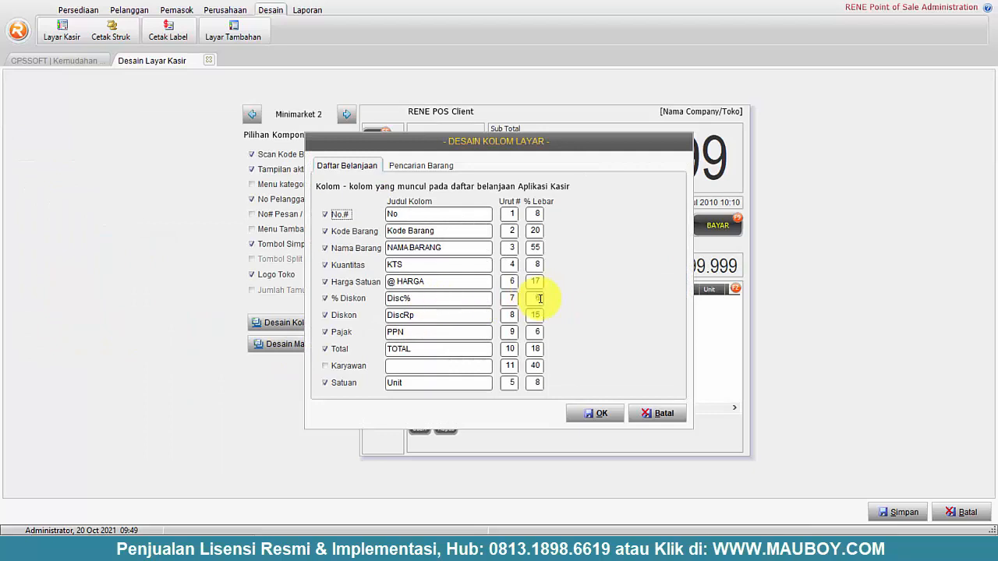
{"action": "left_click", "coordinate": [540, 298]}
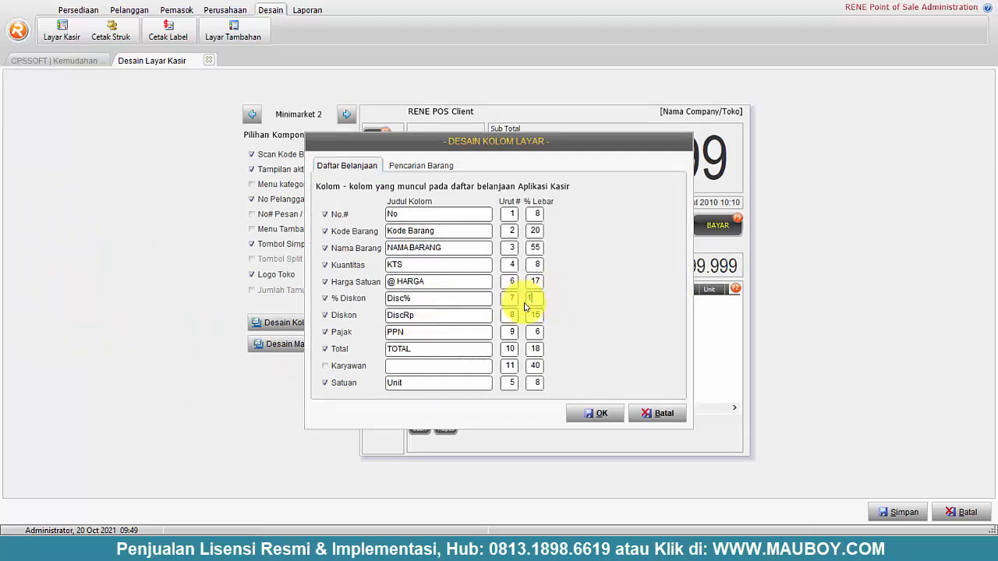
{"action": "left_click", "coordinate": [598, 413]}
{"action": "left_click", "coordinate": [904, 512]}
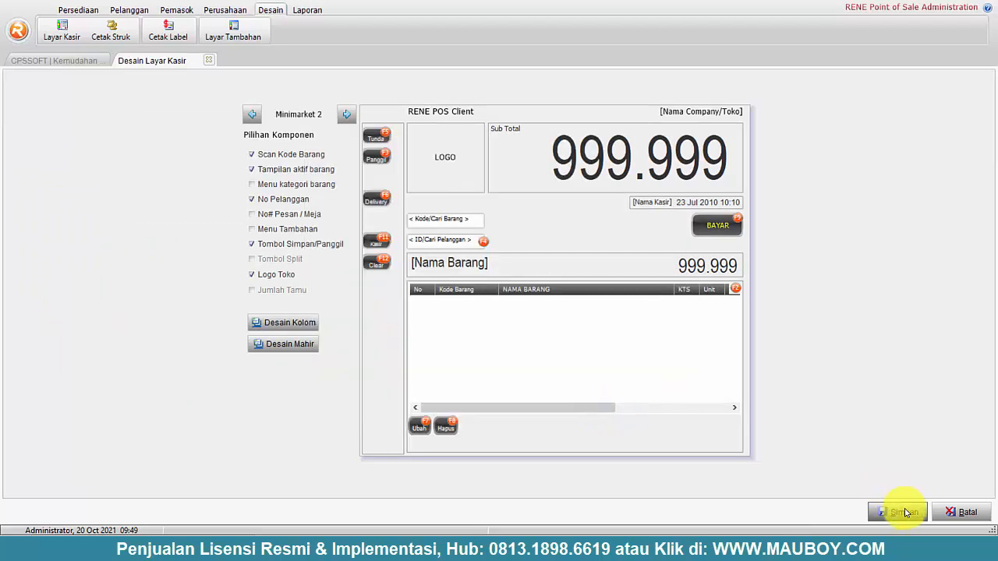
{"action": "left_click", "coordinate": [897, 514]}
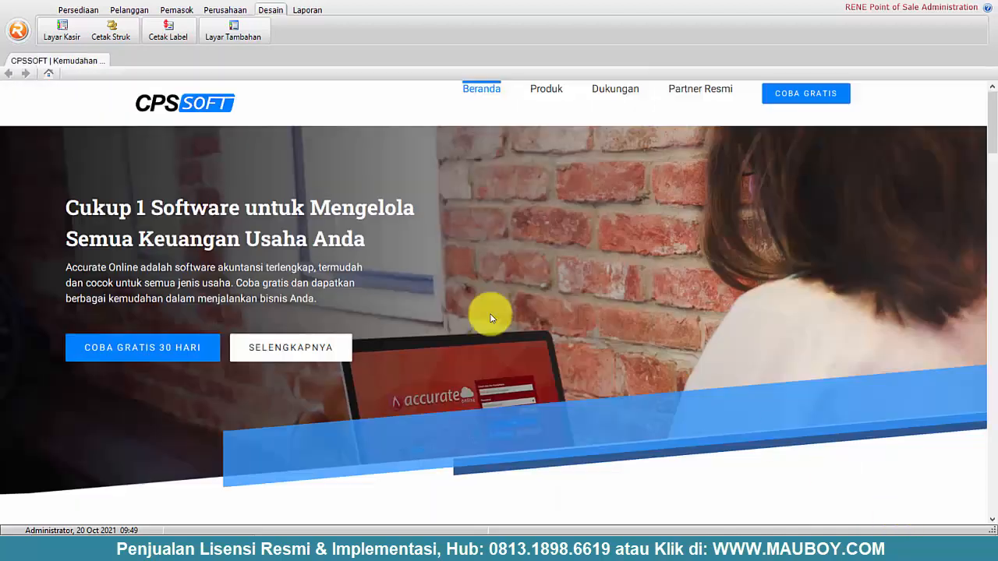
{"action": "left_click", "coordinate": [184, 11]}
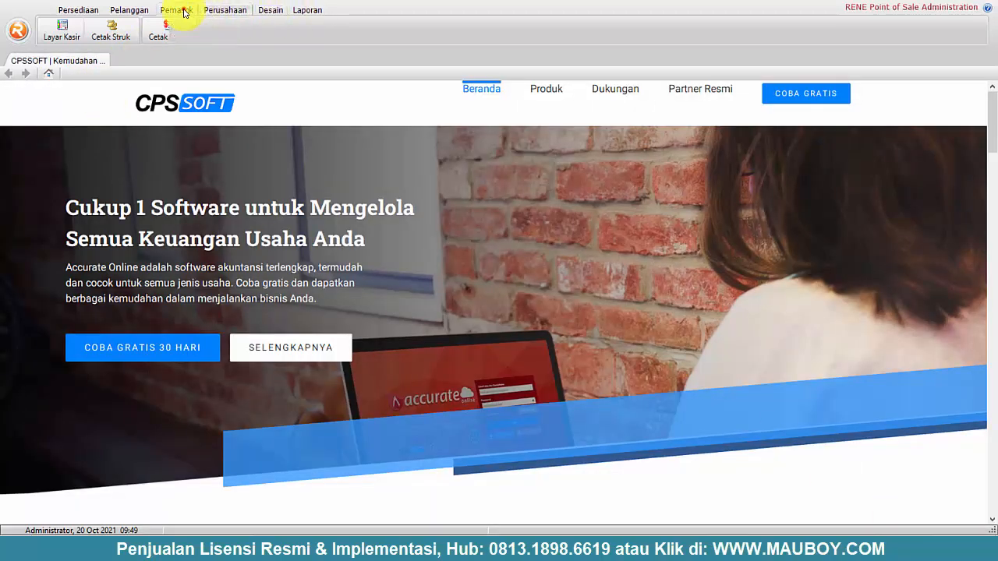
- Create the Administrator-level group Supervisor Toko with Melakukan Void Struk allowed
{"action": "left_click", "coordinate": [223, 10]}
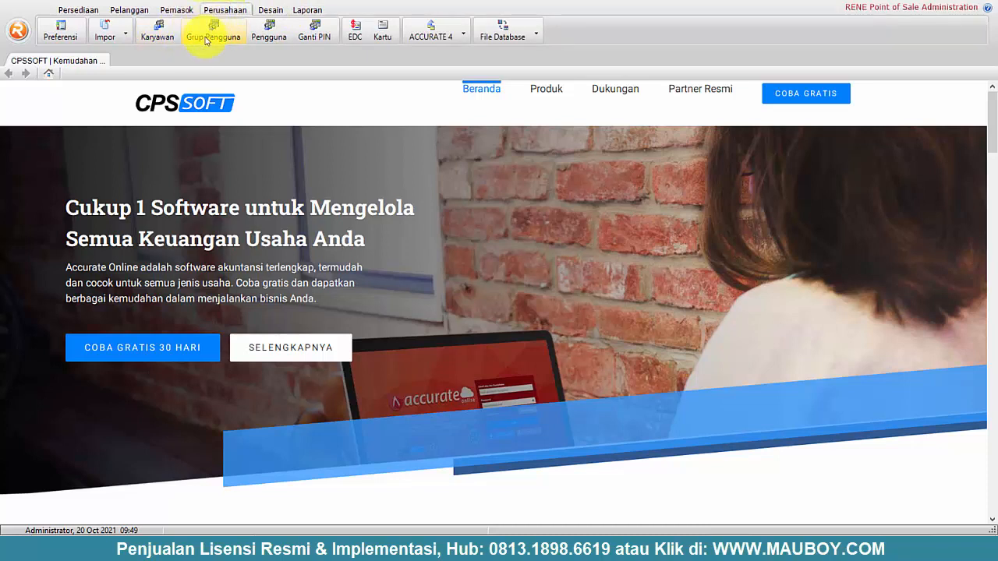
{"action": "left_click", "coordinate": [209, 38]}
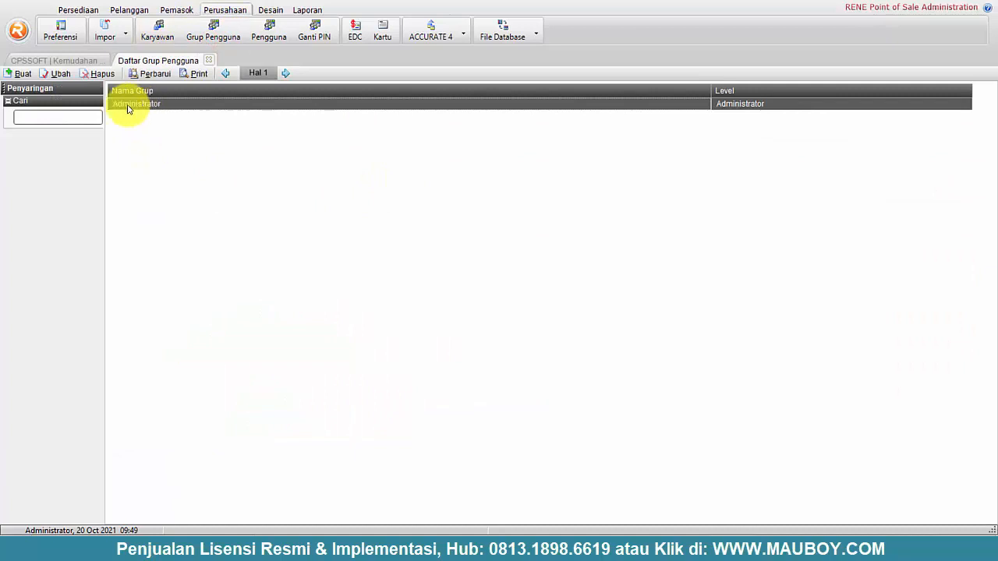
{"action": "left_click", "coordinate": [19, 73]}
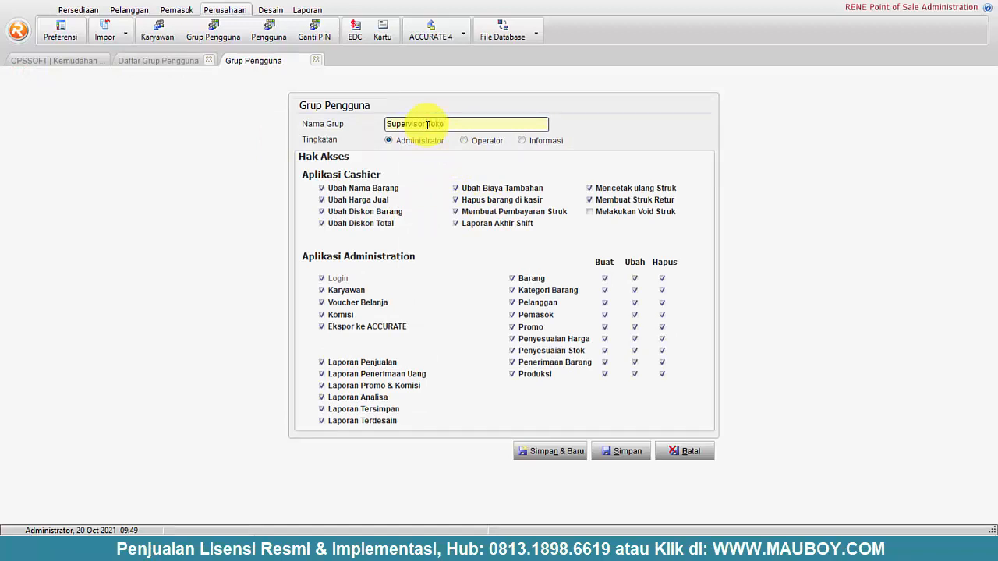
{"action": "left_click", "coordinate": [590, 212]}
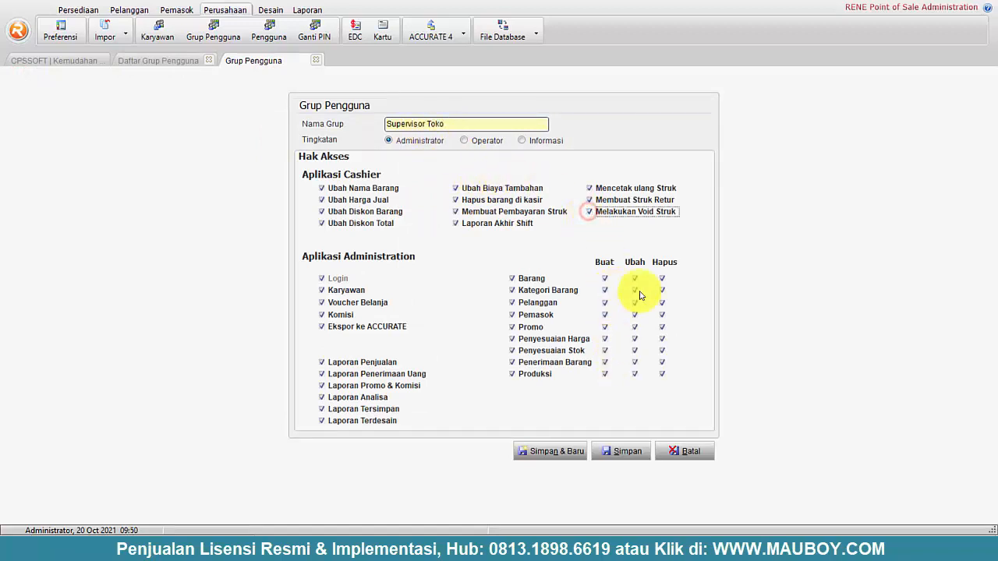
{"action": "left_click", "coordinate": [624, 456]}
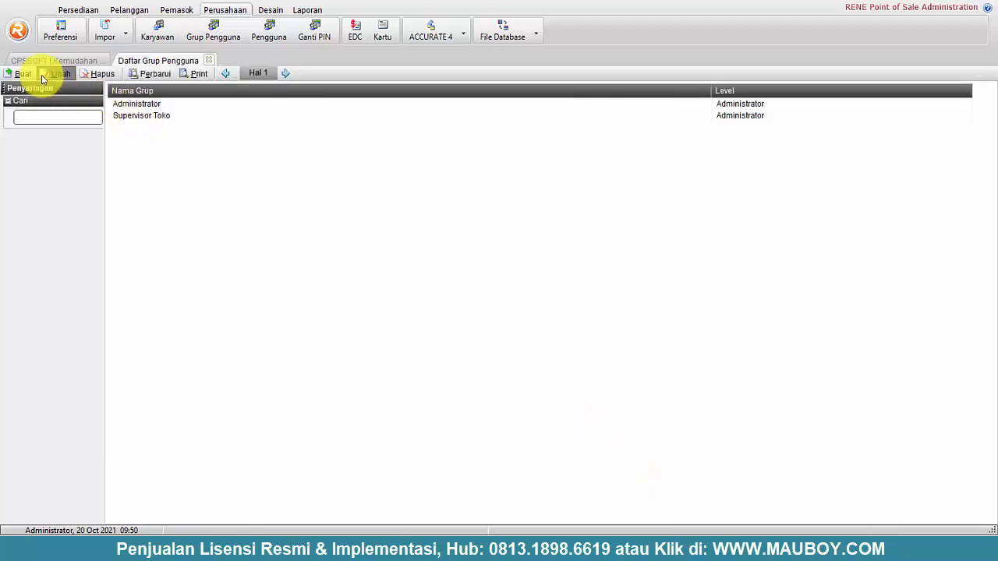
- Start an Operator-level Kasir group without rights to change names, prices, discounts, charges or create returns
{"action": "left_click", "coordinate": [23, 74]}
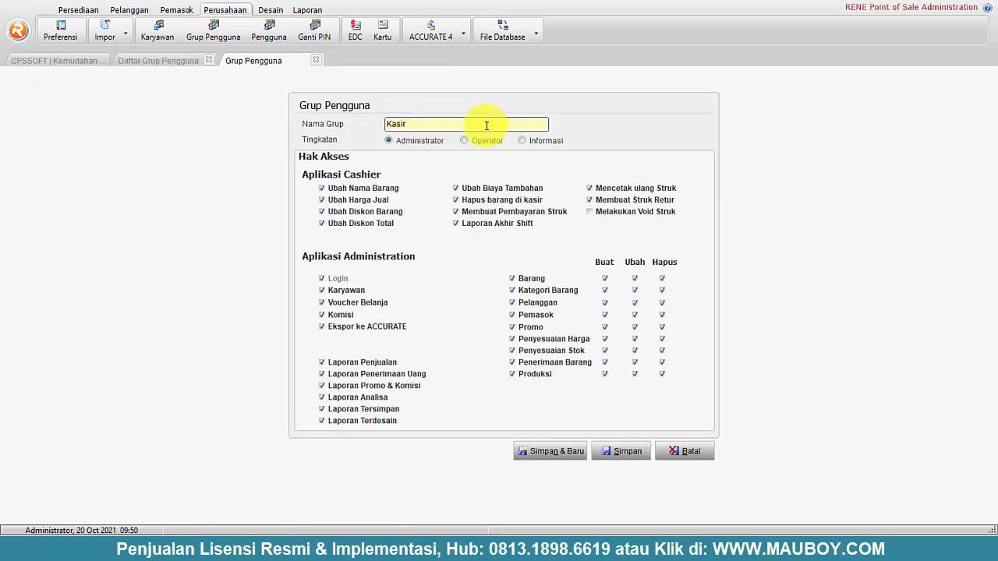
{"action": "left_click", "coordinate": [465, 141]}
{"action": "left_click", "coordinate": [628, 455]}
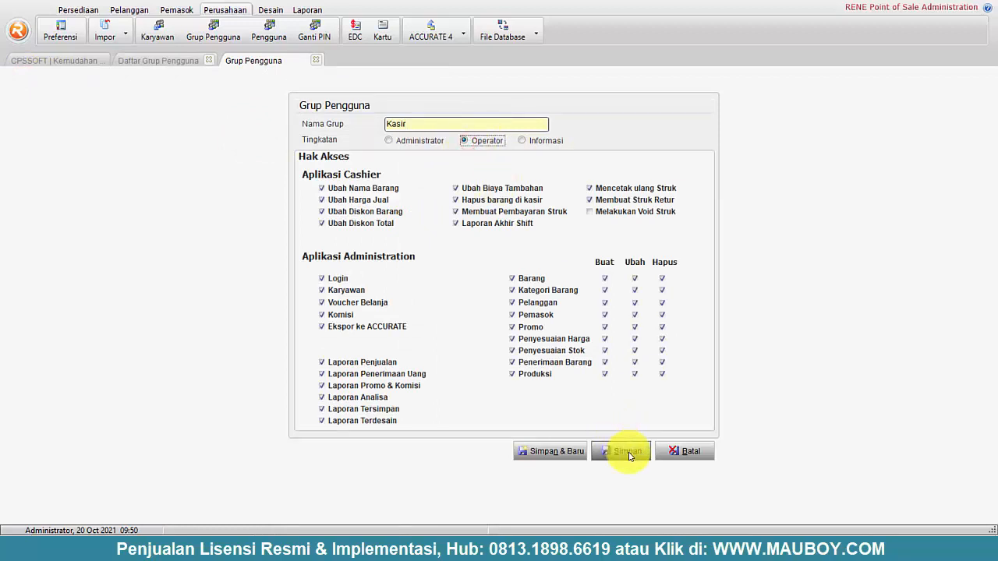
{"action": "left_click", "coordinate": [322, 188]}
{"action": "left_click", "coordinate": [322, 200]}
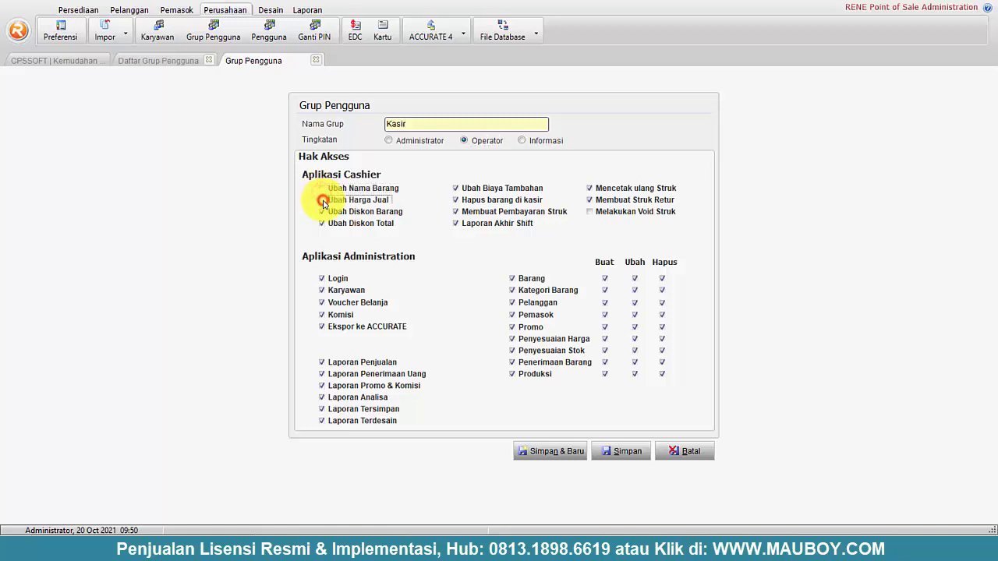
{"action": "left_click", "coordinate": [322, 212]}
{"action": "left_click", "coordinate": [322, 224]}
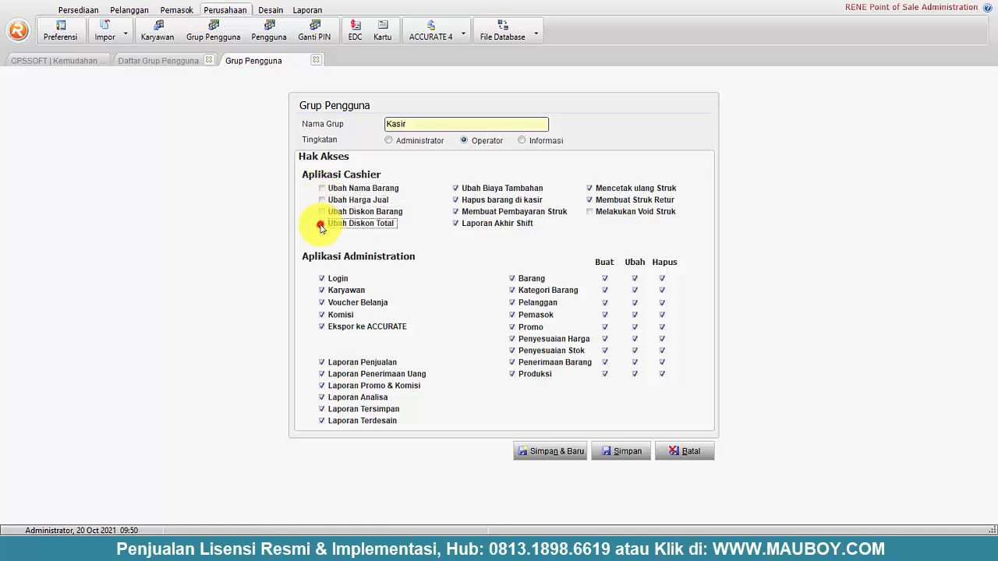
{"action": "left_click", "coordinate": [457, 188]}
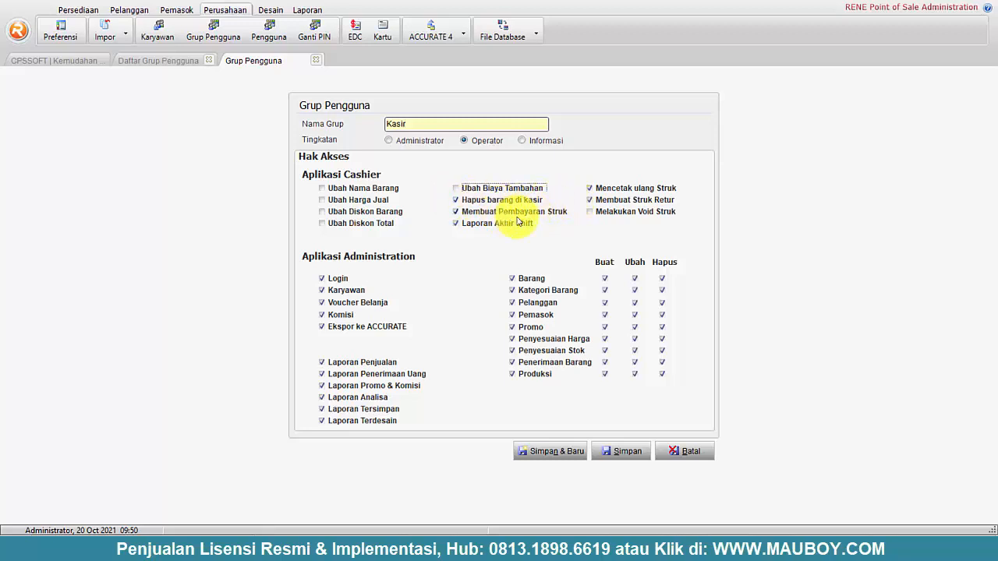
{"action": "left_click", "coordinate": [590, 203]}
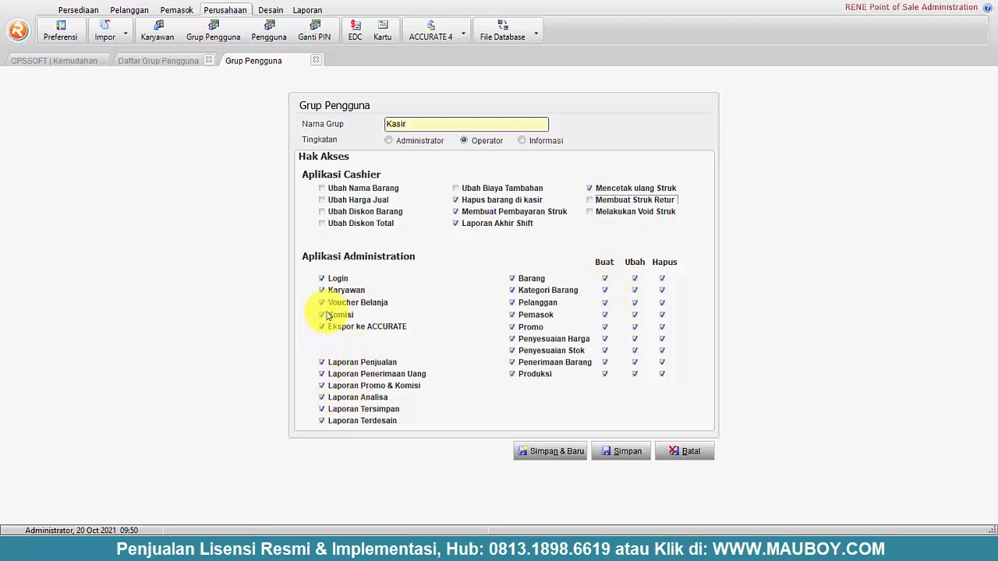
- Remove Karyawan, Voucher Belanja and Komisi access, plus Barang, Kategori Barang and Pelanggan editing rights
{"action": "left_click", "coordinate": [322, 291]}
{"action": "left_click", "coordinate": [322, 304]}
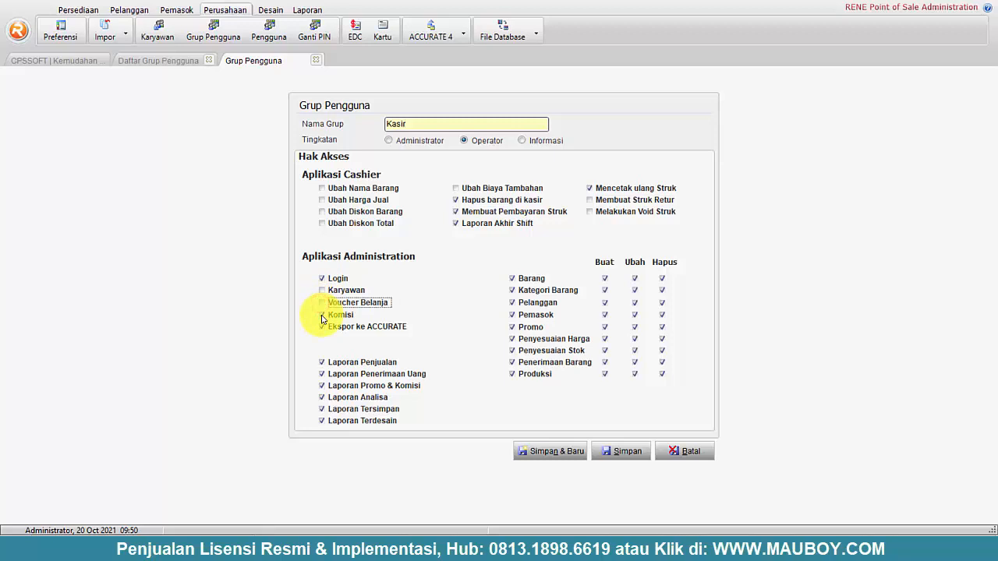
{"action": "left_click", "coordinate": [322, 315]}
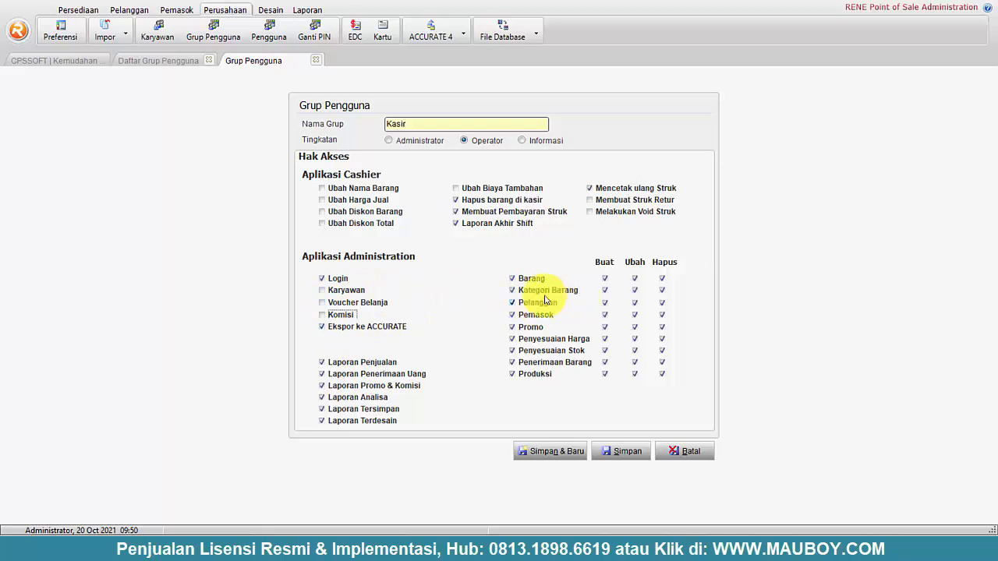
{"action": "left_click", "coordinate": [606, 280]}
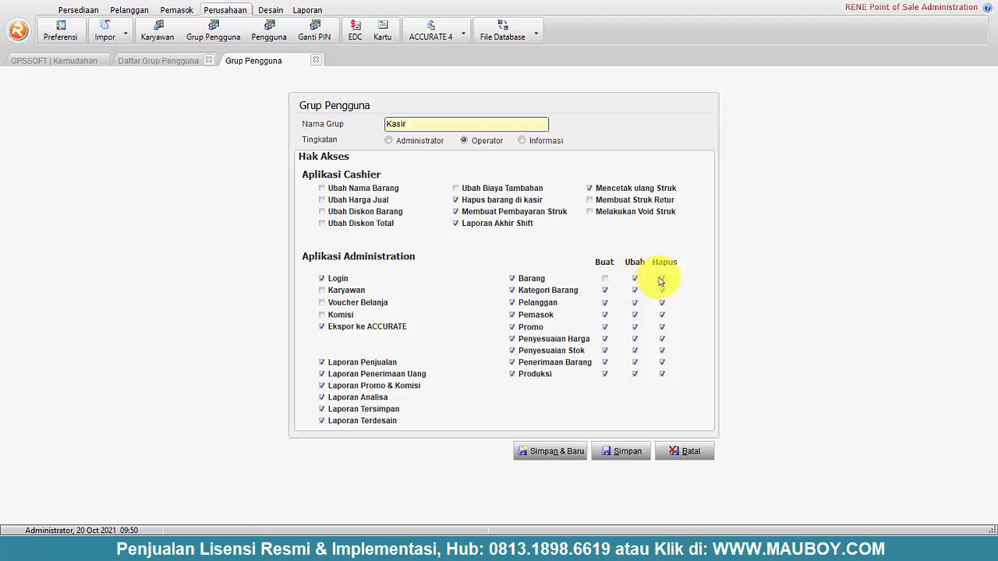
{"action": "left_click", "coordinate": [634, 279]}
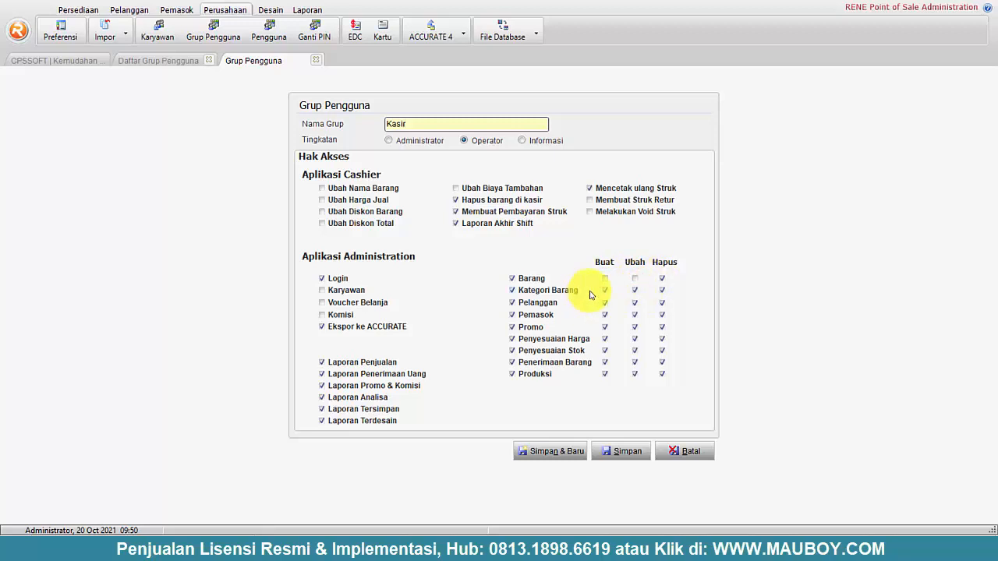
{"action": "left_click", "coordinate": [605, 290]}
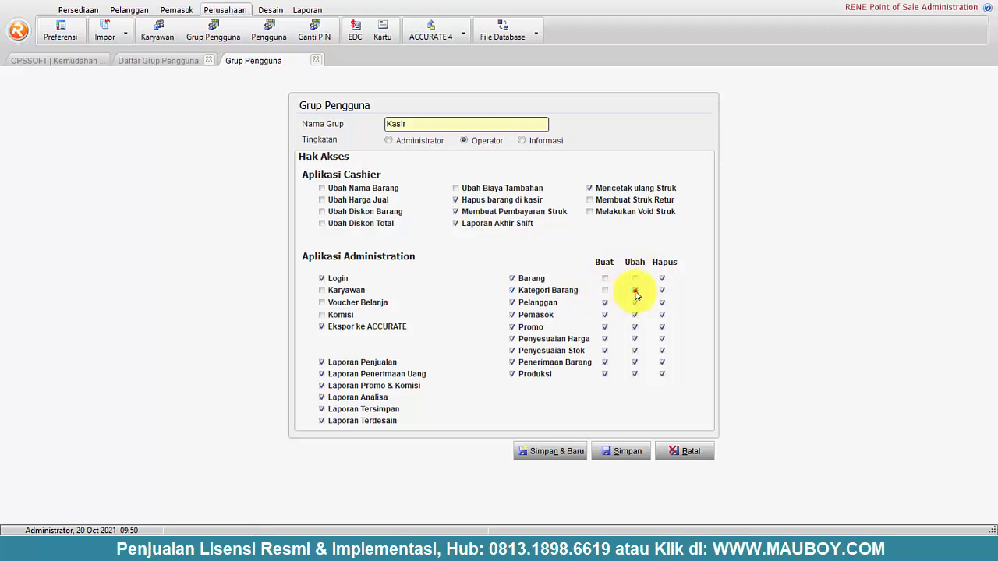
{"action": "left_click", "coordinate": [635, 290]}
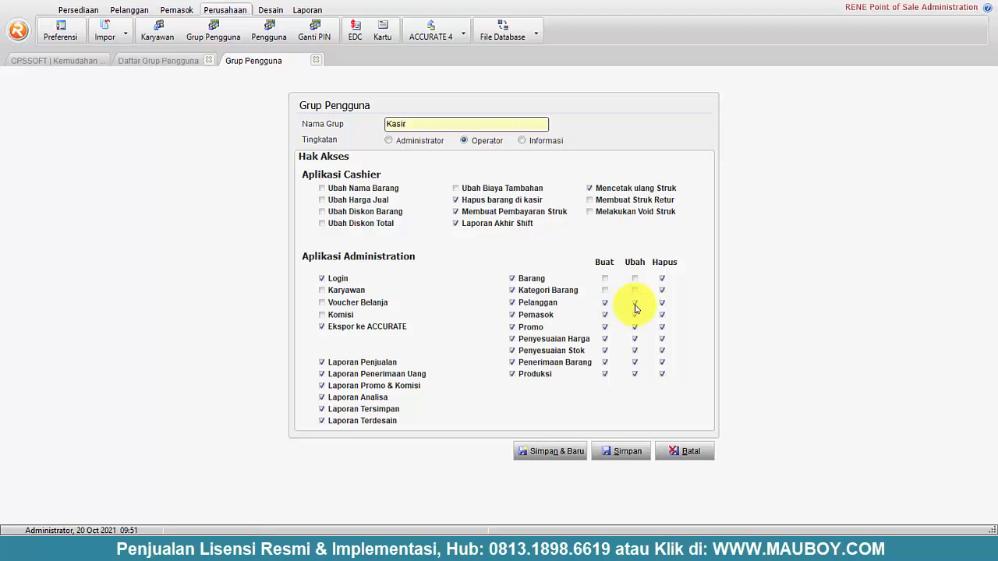
{"action": "left_click", "coordinate": [635, 303]}
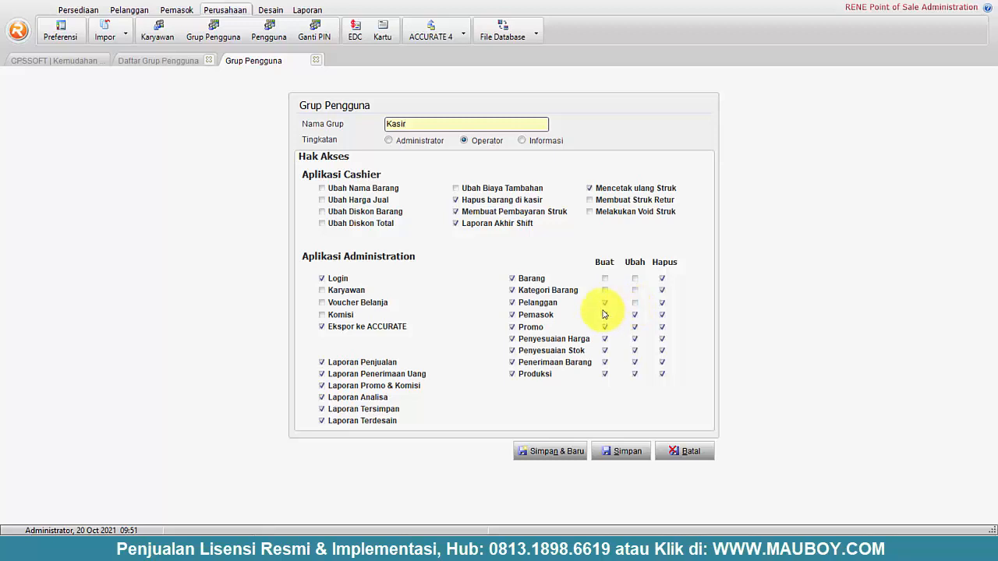
{"action": "left_click", "coordinate": [662, 304]}
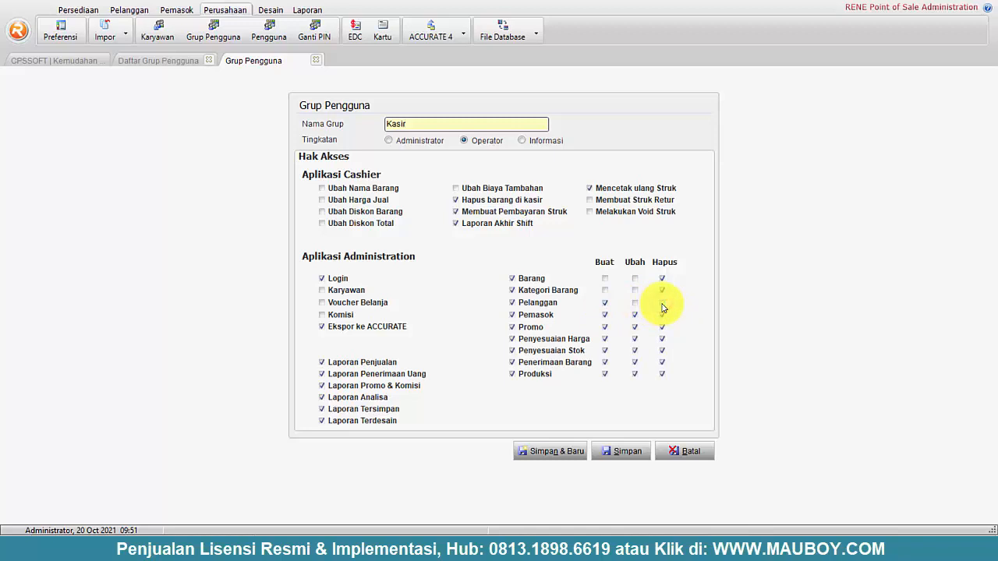
{"action": "left_click", "coordinate": [662, 303]}
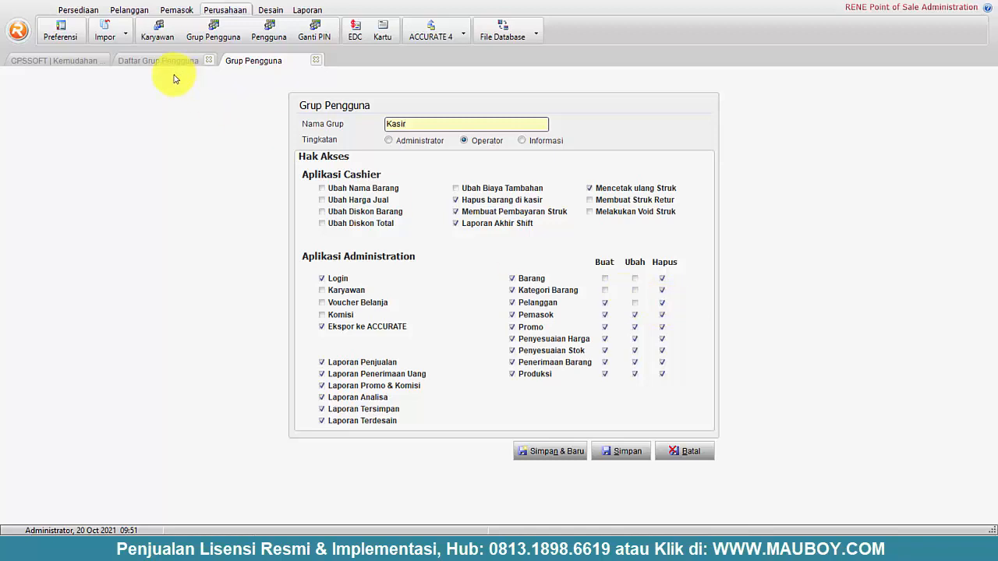
- Remove create, edit and delete rights for Pemasok and Promo
{"action": "left_click", "coordinate": [605, 315]}
{"action": "left_click", "coordinate": [635, 315]}
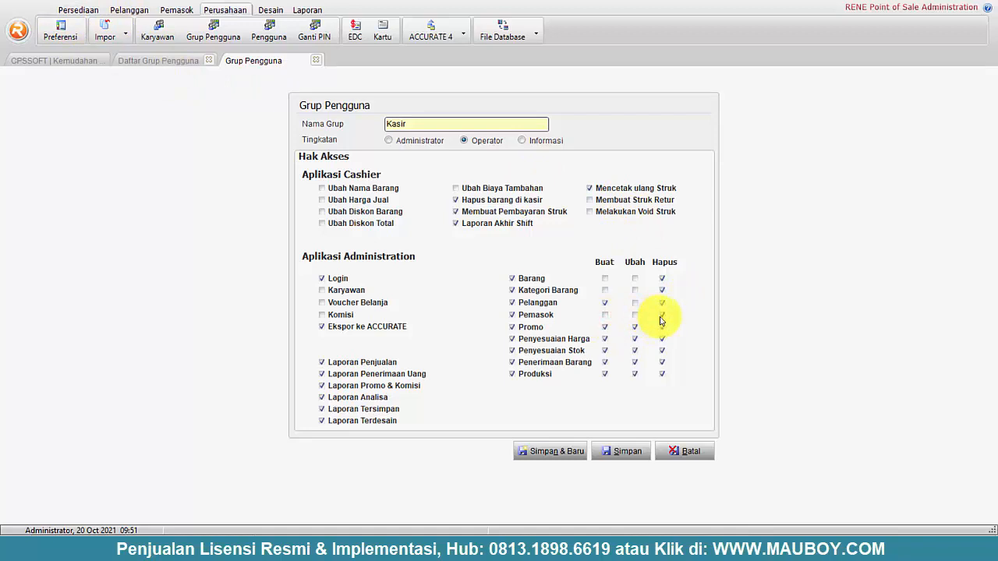
{"action": "left_click", "coordinate": [660, 316]}
{"action": "left_click", "coordinate": [605, 327]}
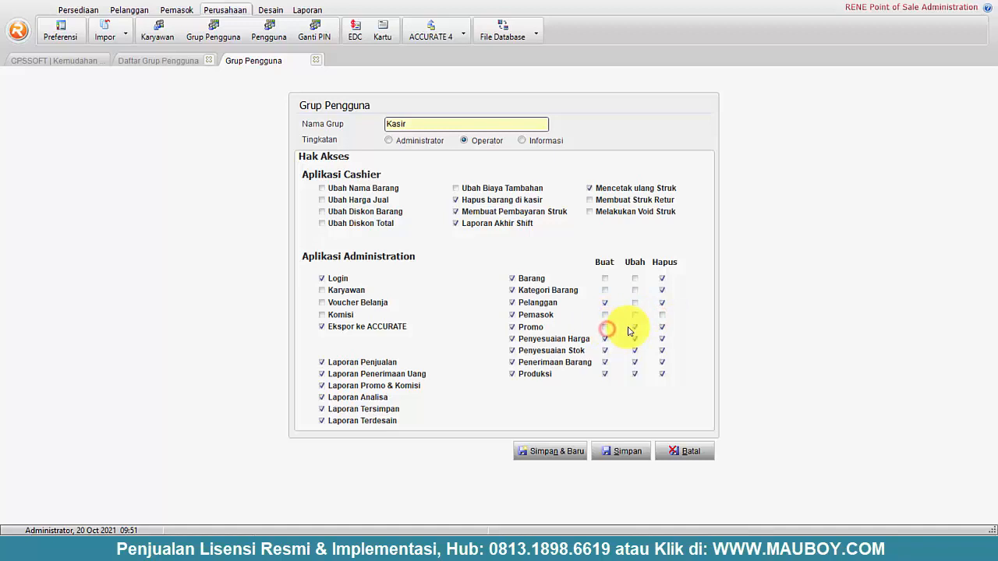
{"action": "left_click", "coordinate": [635, 327]}
{"action": "left_click", "coordinate": [662, 327]}
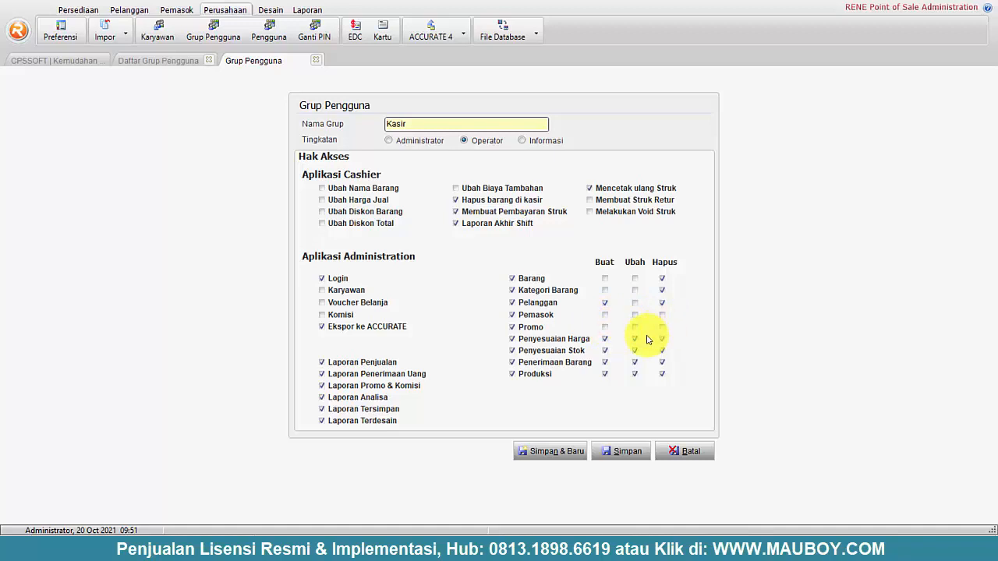
- Remove create, edit and delete rights for Penyesuaian Harga/Stok, Penerimaan Barang and Produksi, then save
{"action": "left_click", "coordinate": [605, 339]}
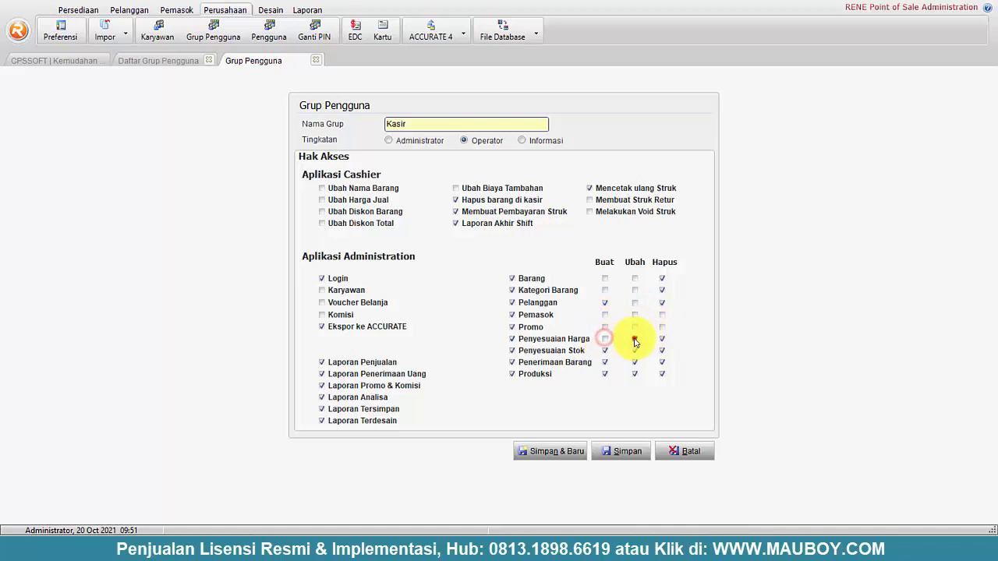
{"action": "left_click", "coordinate": [635, 339]}
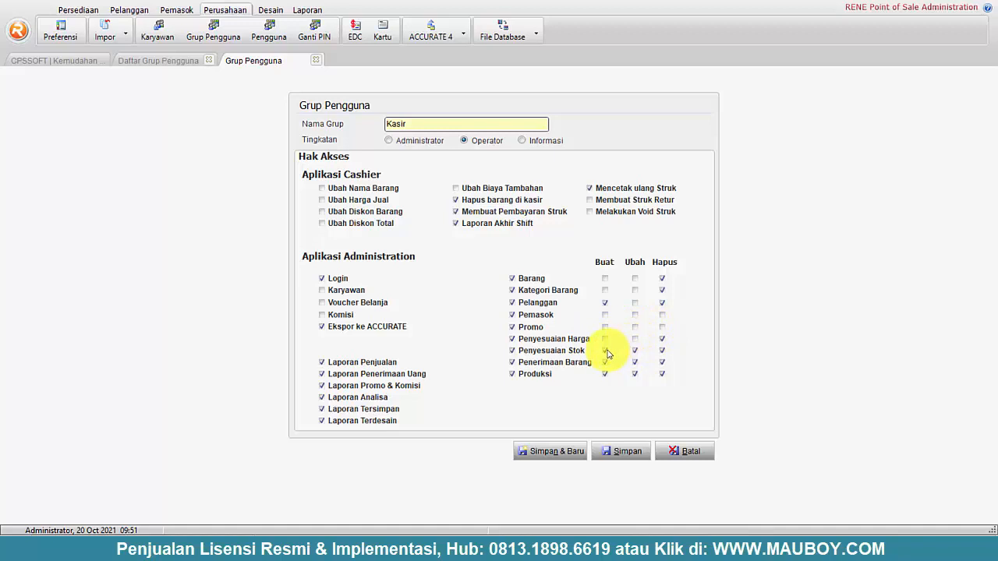
{"action": "left_click", "coordinate": [606, 351]}
{"action": "left_click", "coordinate": [635, 350]}
{"action": "left_click", "coordinate": [605, 363]}
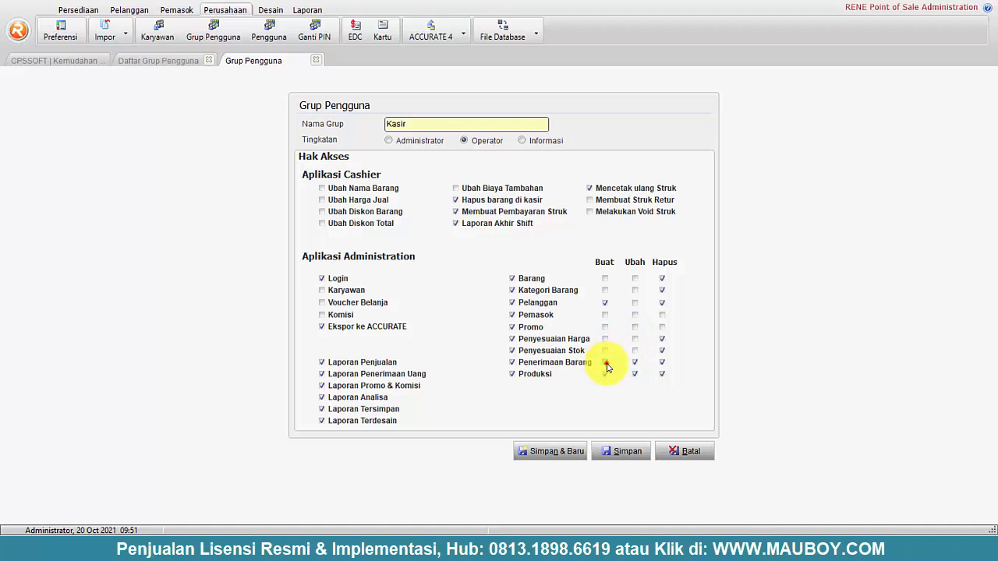
{"action": "left_click", "coordinate": [634, 362]}
{"action": "left_click", "coordinate": [605, 374]}
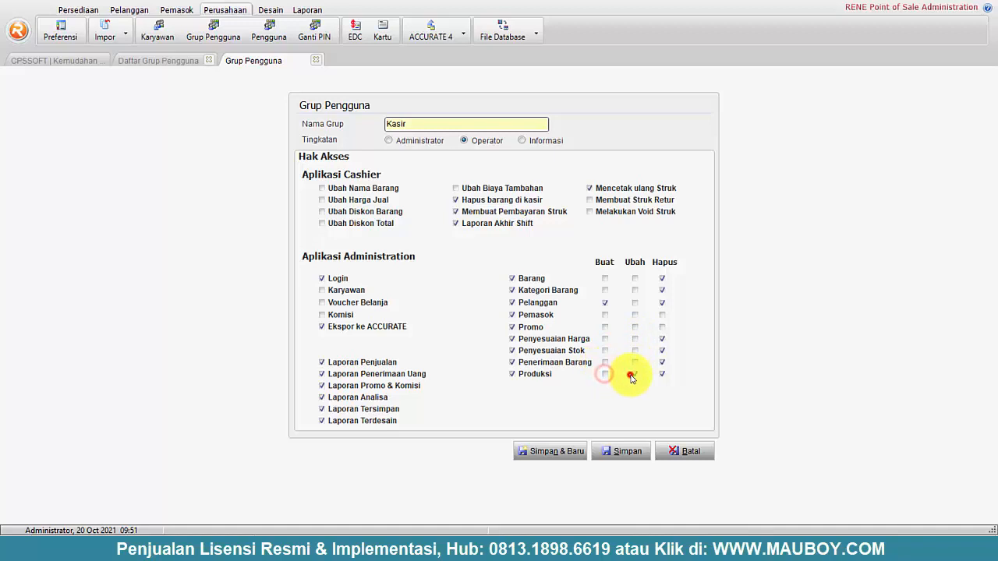
{"action": "left_click", "coordinate": [635, 375]}
{"action": "left_click", "coordinate": [663, 375]}
{"action": "left_click", "coordinate": [663, 364]}
{"action": "left_click", "coordinate": [664, 352]}
{"action": "left_click", "coordinate": [631, 452]}
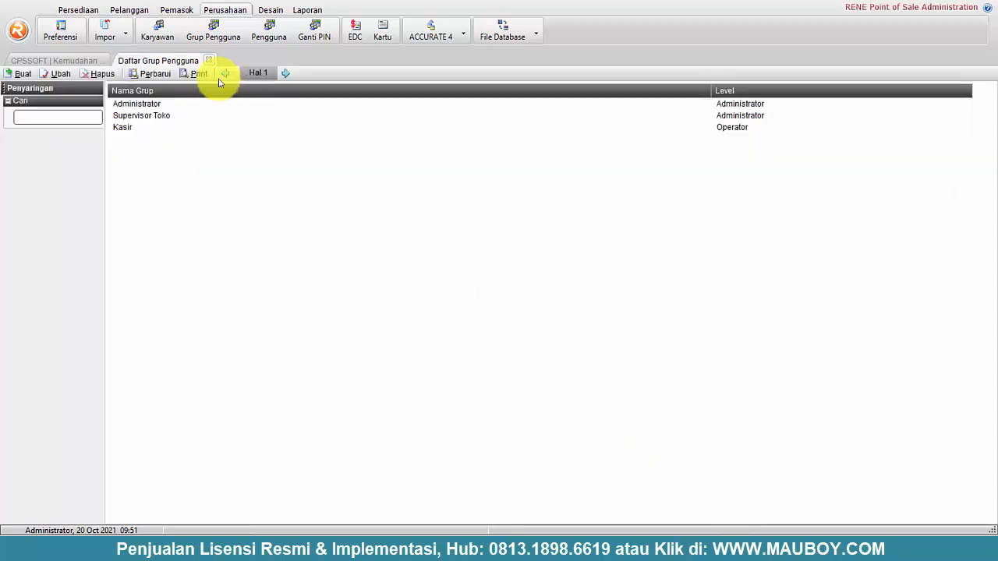
- Start a new user in the Pengguna list and assign it to the Kasir group
{"action": "left_click", "coordinate": [269, 32]}
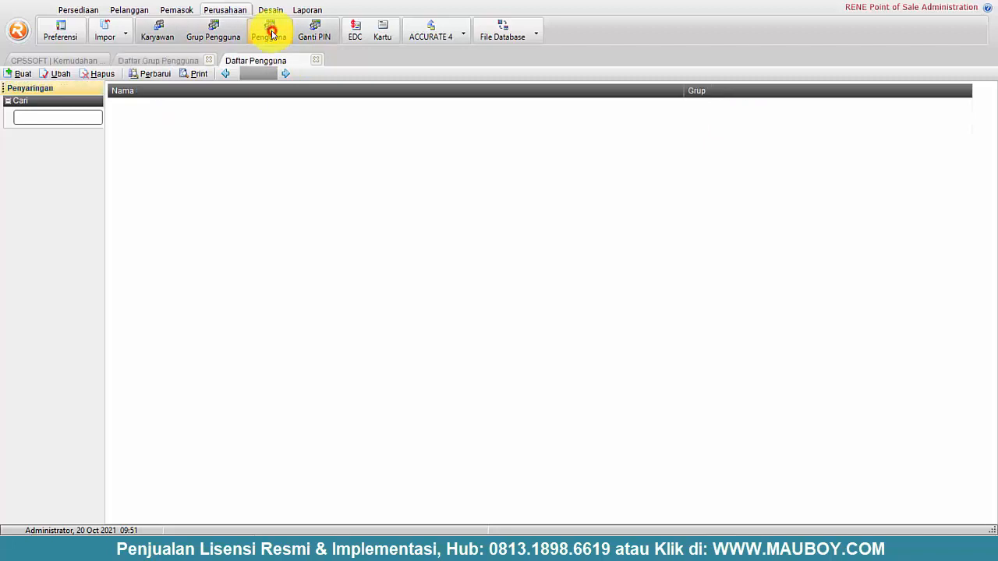
{"action": "left_click", "coordinate": [17, 74]}
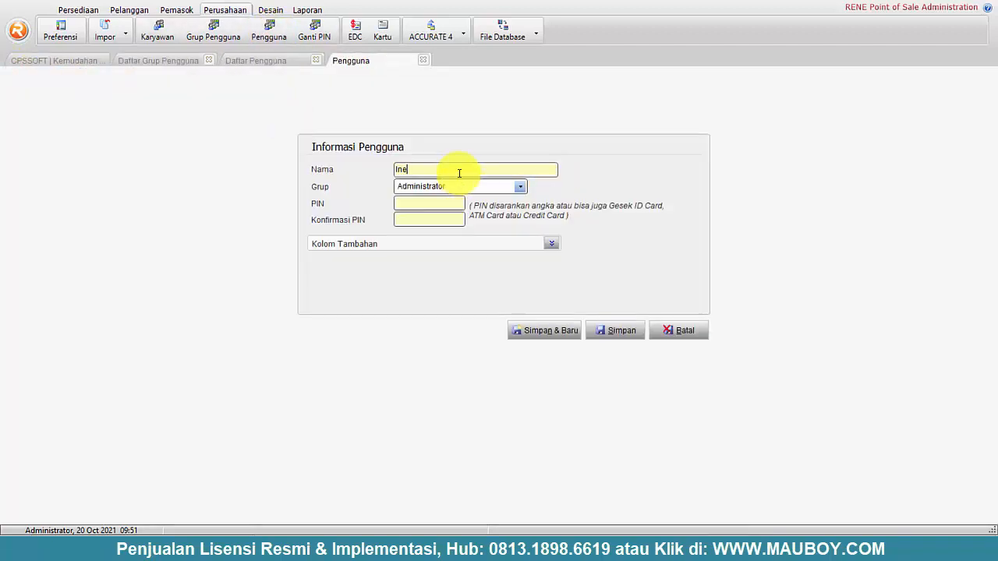
{"action": "left_click", "coordinate": [519, 187]}
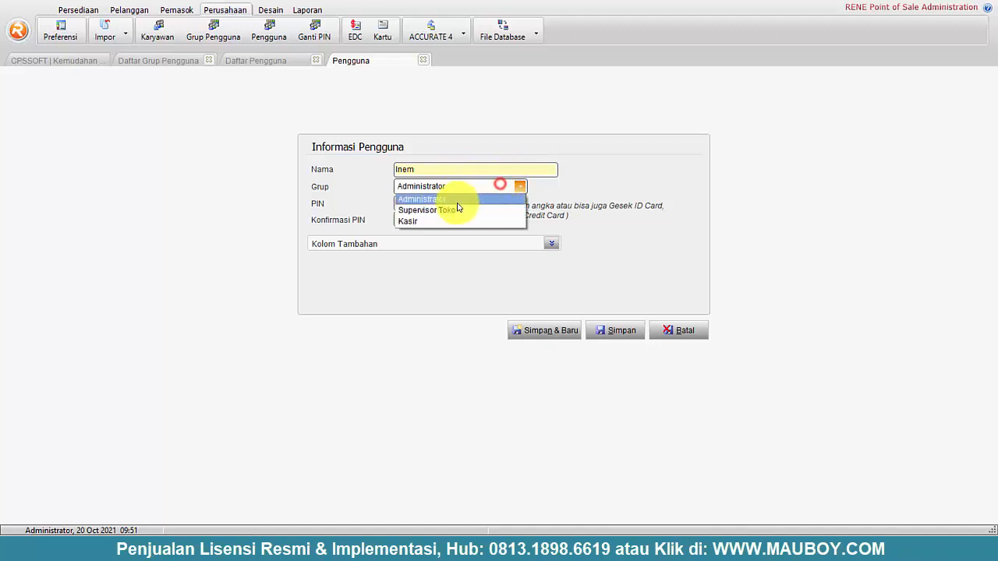
{"action": "left_click", "coordinate": [420, 223]}
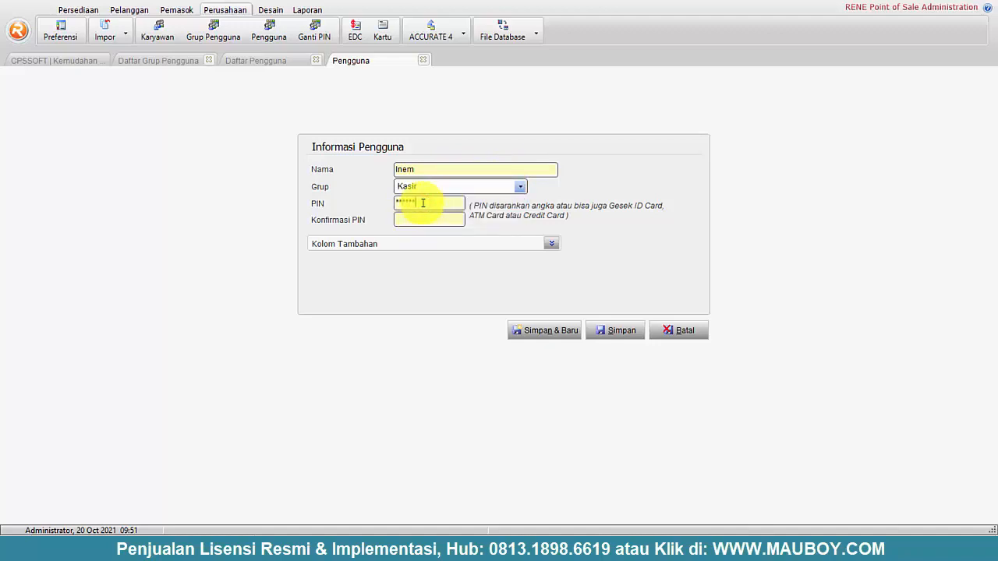
- Record the PIN in the notes, re-enter the user's PIN, and save the cashier user
{"action": "left_click_drag", "start_coordinate": [427, 200], "coordinate": [361, 205]}
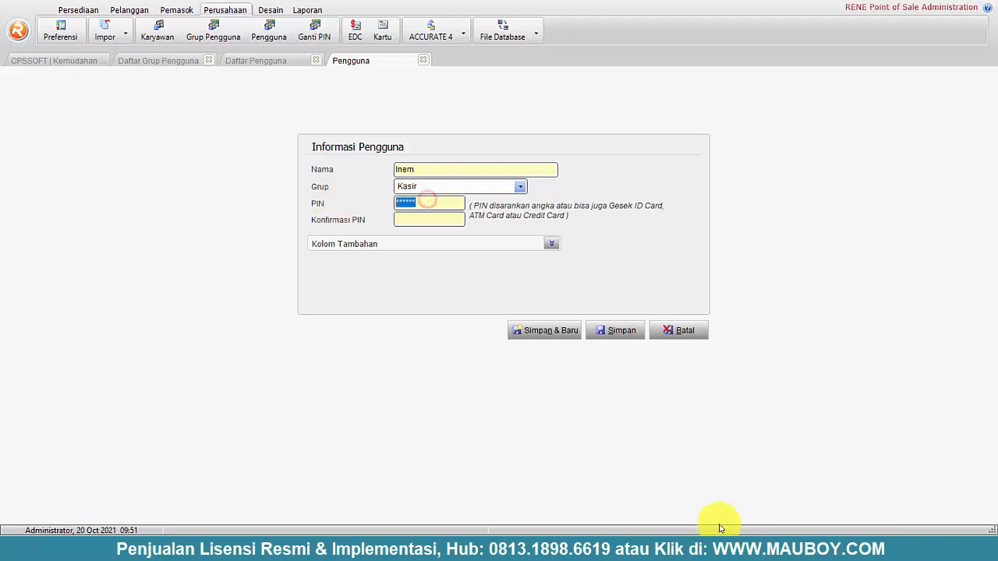
{"action": "left_click", "coordinate": [585, 553]}
{"action": "left_click", "coordinate": [429, 188]}
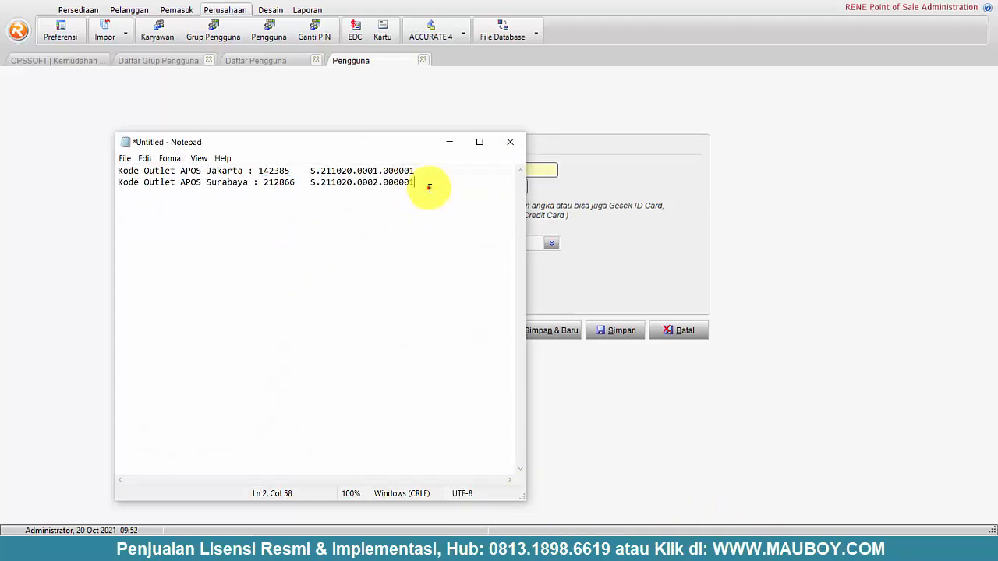
{"action": "key", "text": "Return"}
{"action": "key", "text": "Return"}
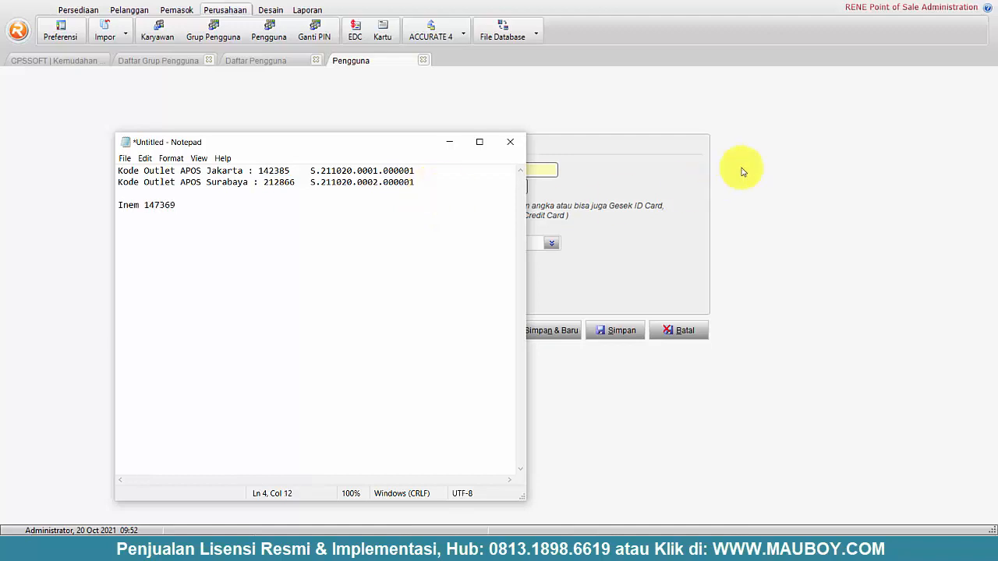
{"action": "left_click", "coordinate": [617, 161]}
{"action": "left_click", "coordinate": [421, 205]}
{"action": "double_click", "coordinate": [422, 205]}
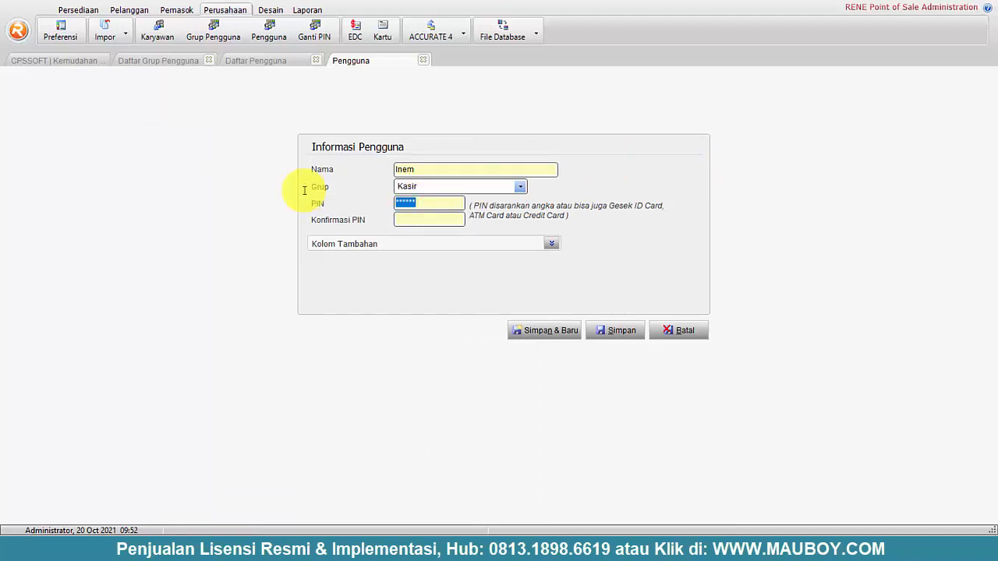
{"action": "type", "text": "126"}
{"action": "left_click", "coordinate": [612, 331]}
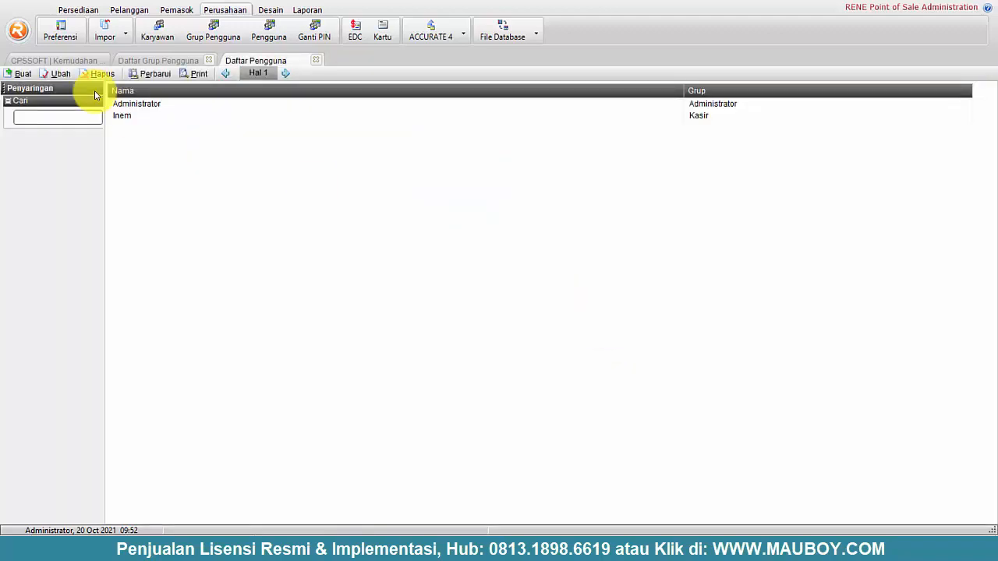
- Add a new Supervisor Toko user with PIN and PIN confirmation, noting the PIN, and save it
{"action": "left_click", "coordinate": [17, 74]}
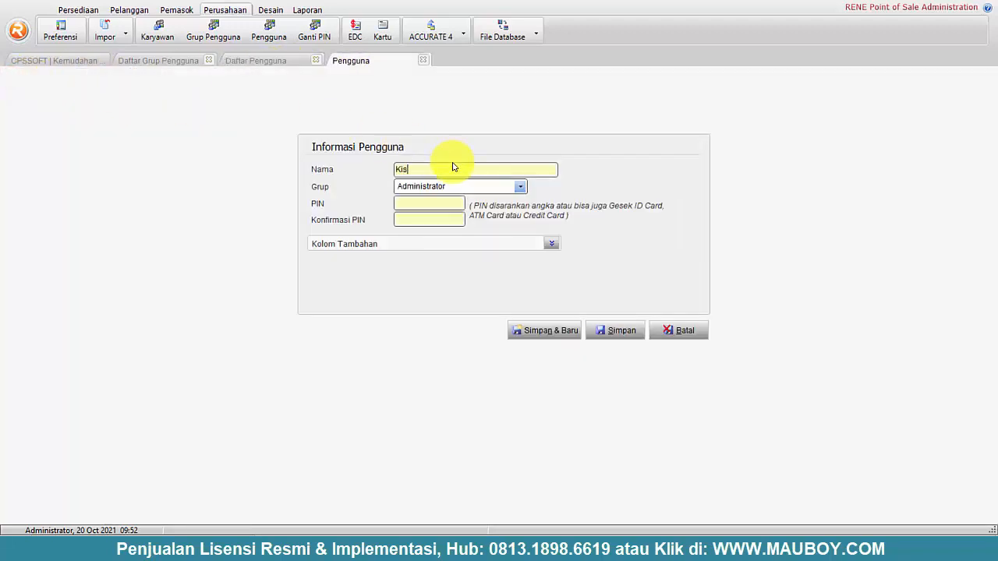
{"action": "left_click", "coordinate": [519, 187]}
{"action": "left_click", "coordinate": [434, 212]}
{"action": "left_click", "coordinate": [430, 203]}
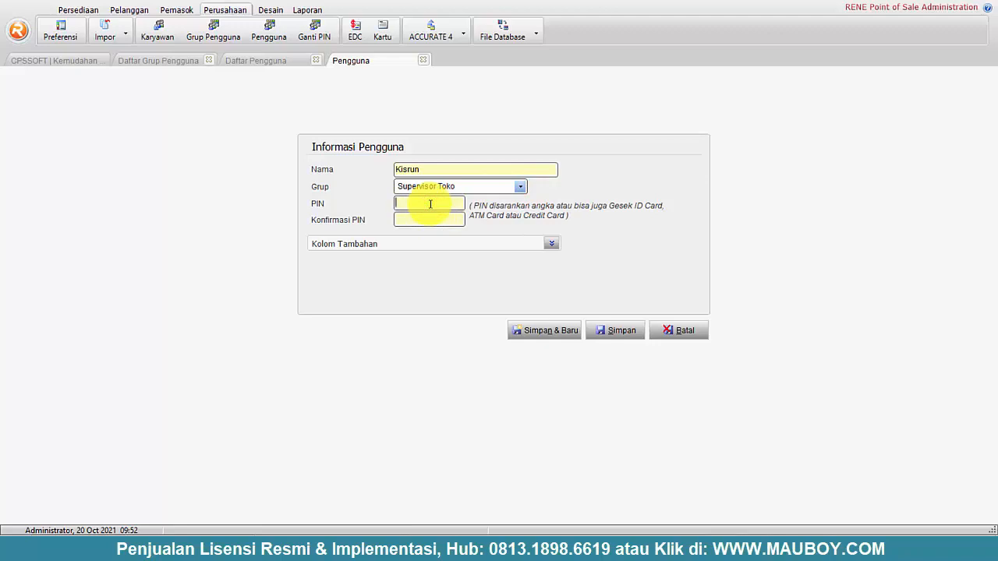
{"action": "type", "text": "******"}
{"action": "left_click", "coordinate": [440, 221]}
{"action": "type", "text": "***"}
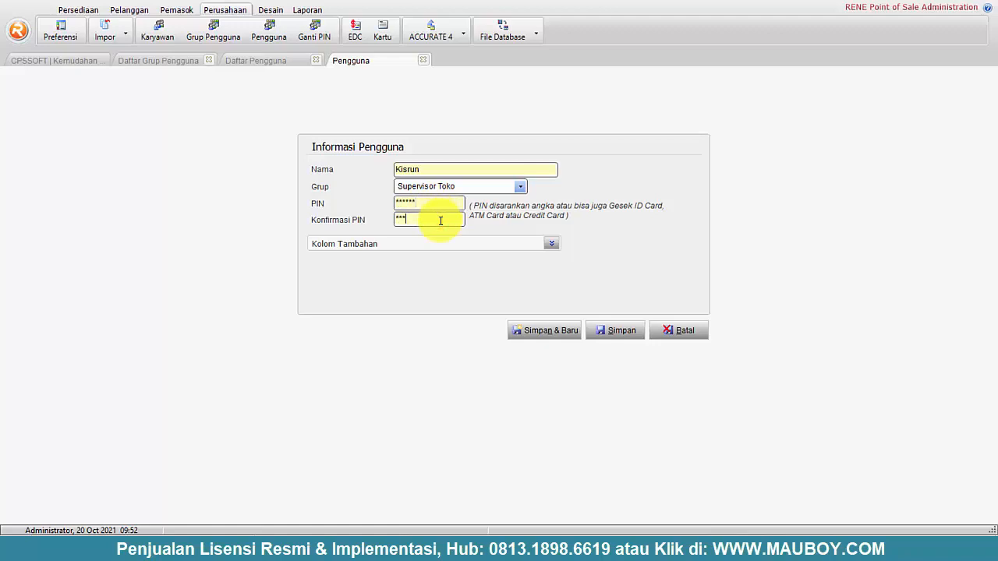
{"action": "type", "text": "***"}
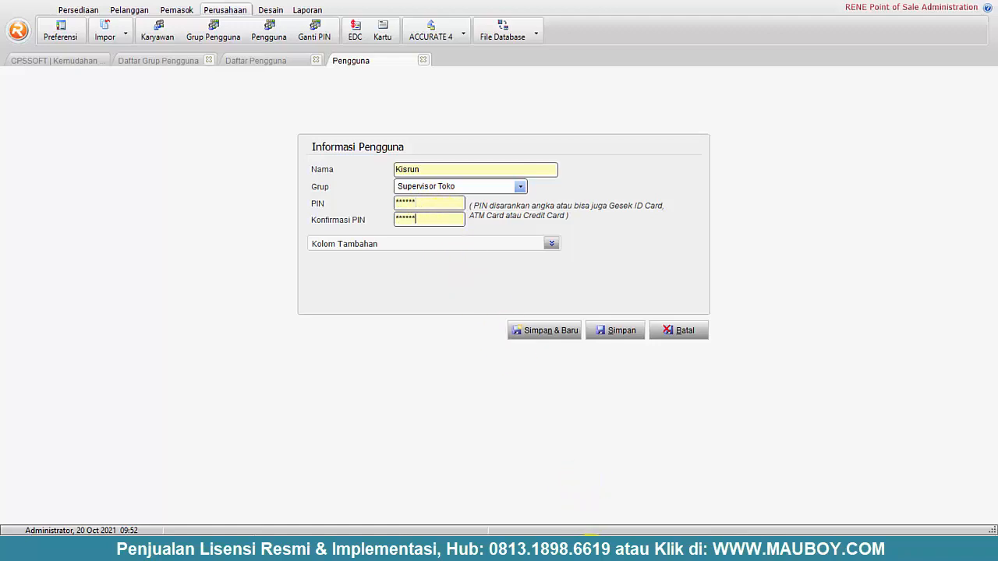
{"action": "left_click", "coordinate": [591, 555]}
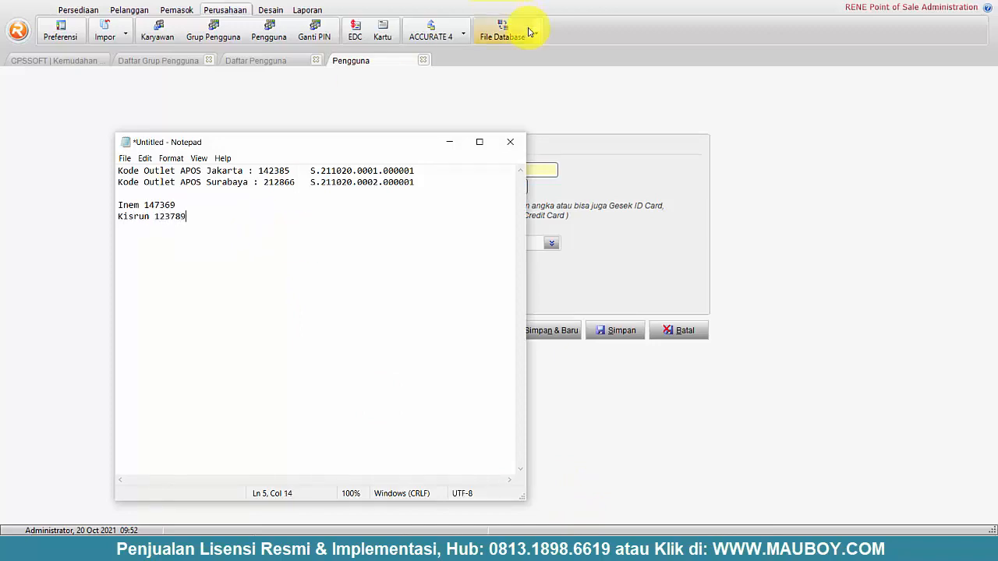
{"action": "left_click", "coordinate": [449, 141]}
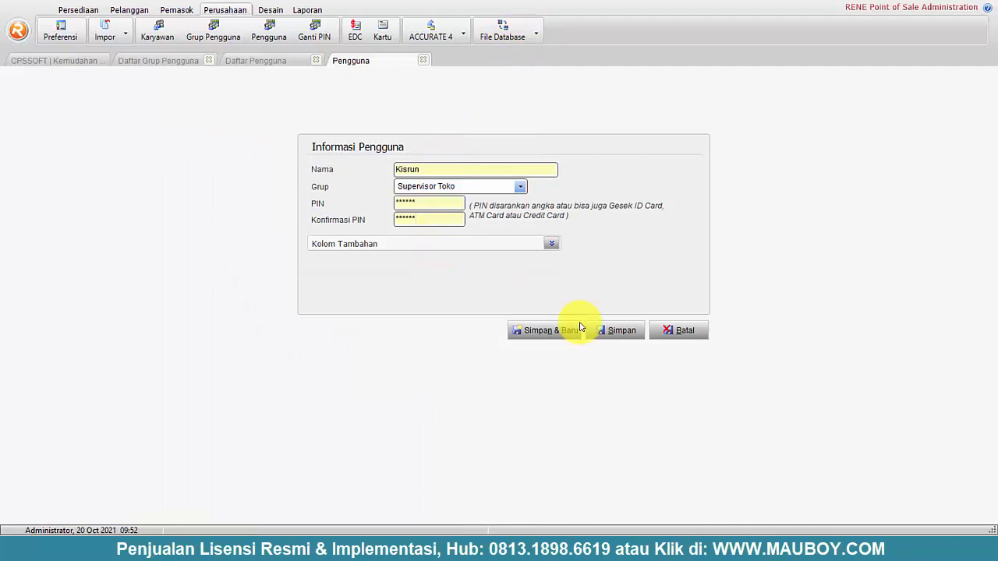
{"action": "left_click", "coordinate": [623, 331]}
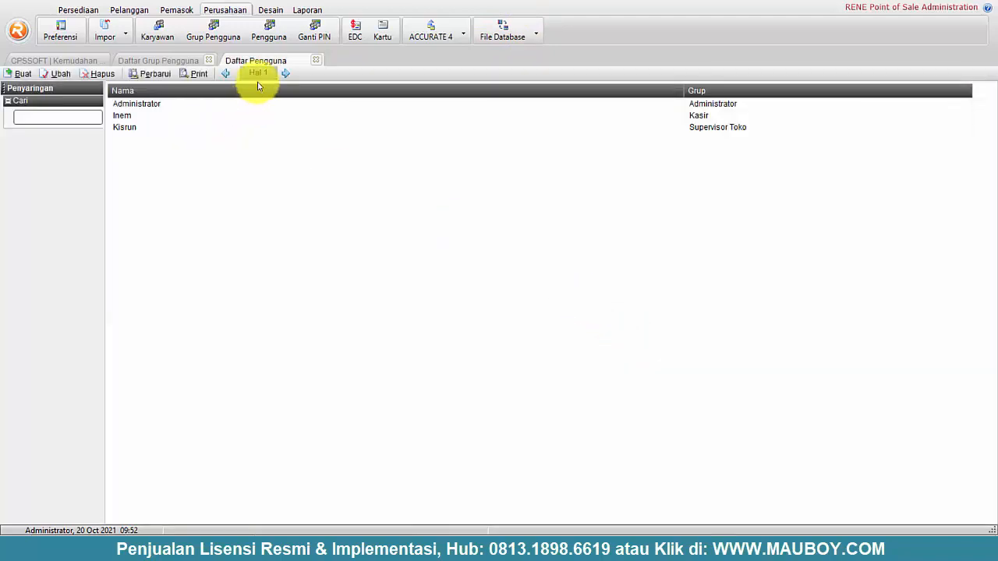
- Open RENE's Mesin EDC list, then in Accurate close Karyawan and try opening Akun Perkiraan
{"action": "left_click", "coordinate": [352, 32]}
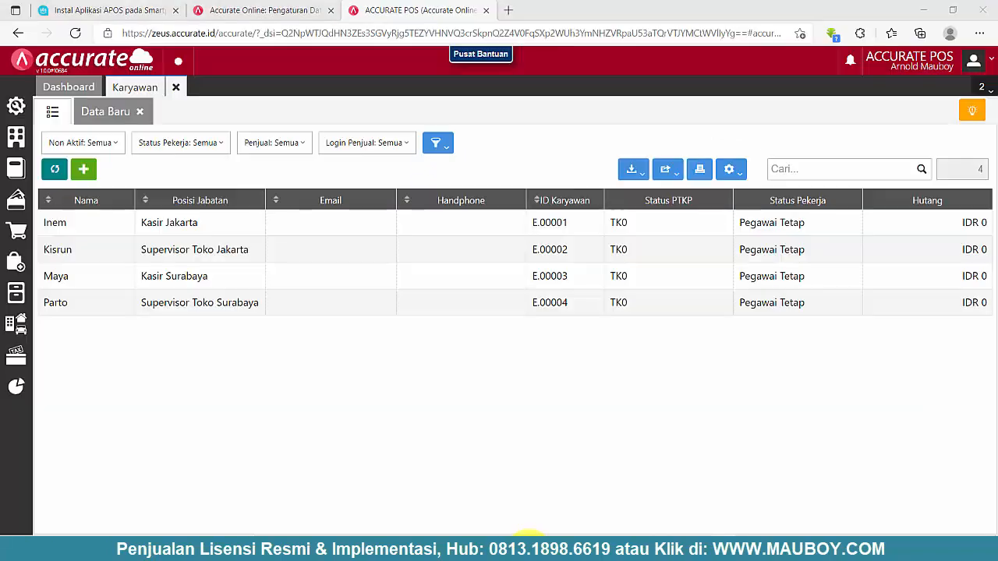
{"action": "left_click", "coordinate": [175, 87]}
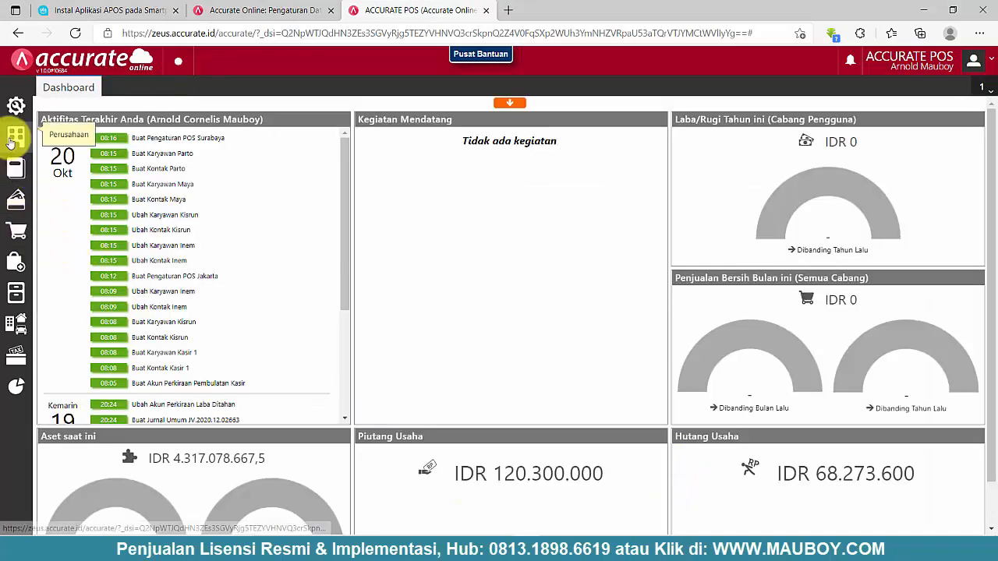
{"action": "left_click", "coordinate": [15, 167]}
{"action": "left_click", "coordinate": [79, 219]}
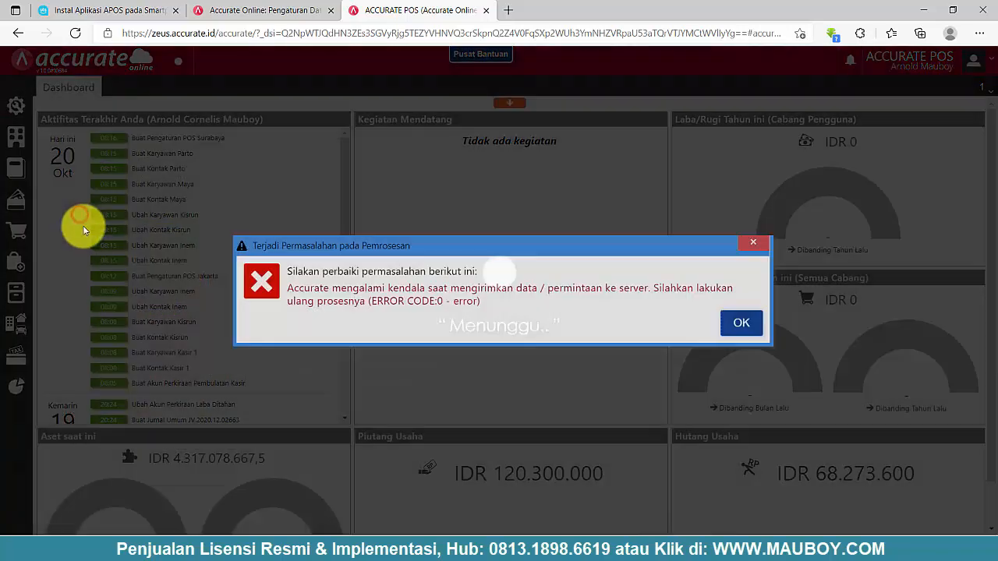
{"action": "left_click", "coordinate": [734, 327]}
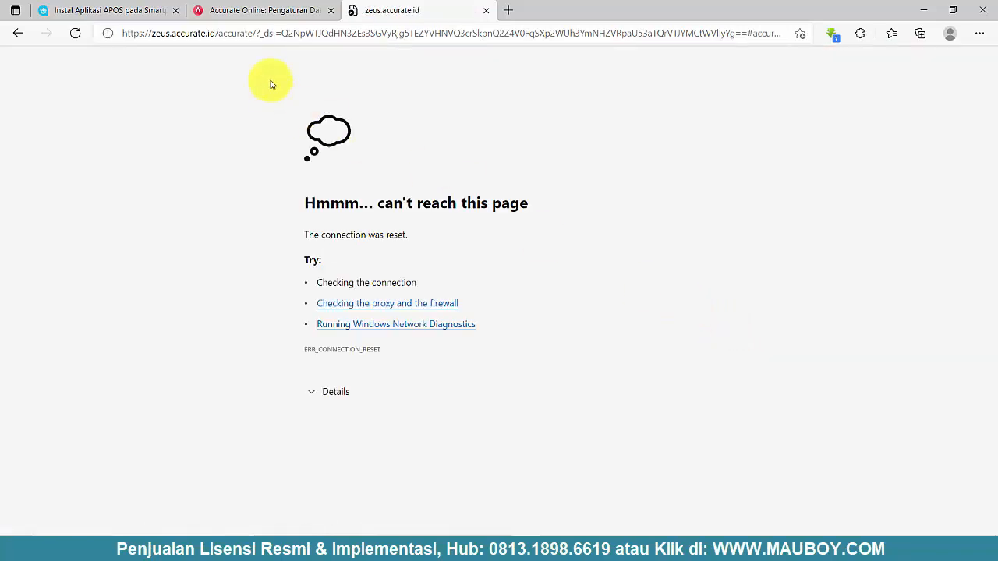
- Reload Accurate Online, review the EDC accounts in Akun Perkiraan, and return to RENE
{"action": "left_click", "coordinate": [74, 33]}
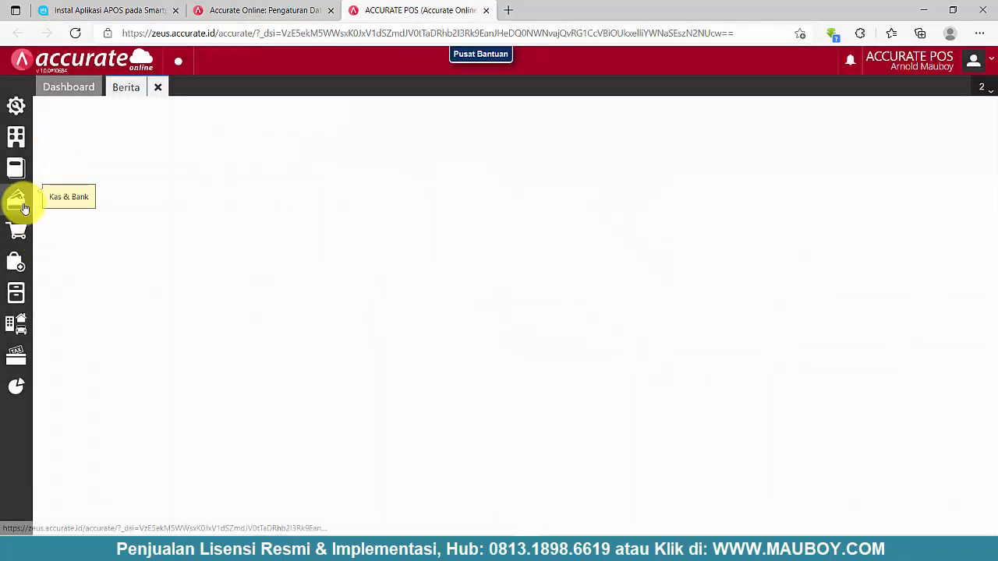
{"action": "left_click", "coordinate": [15, 167]}
{"action": "left_click", "coordinate": [81, 201]}
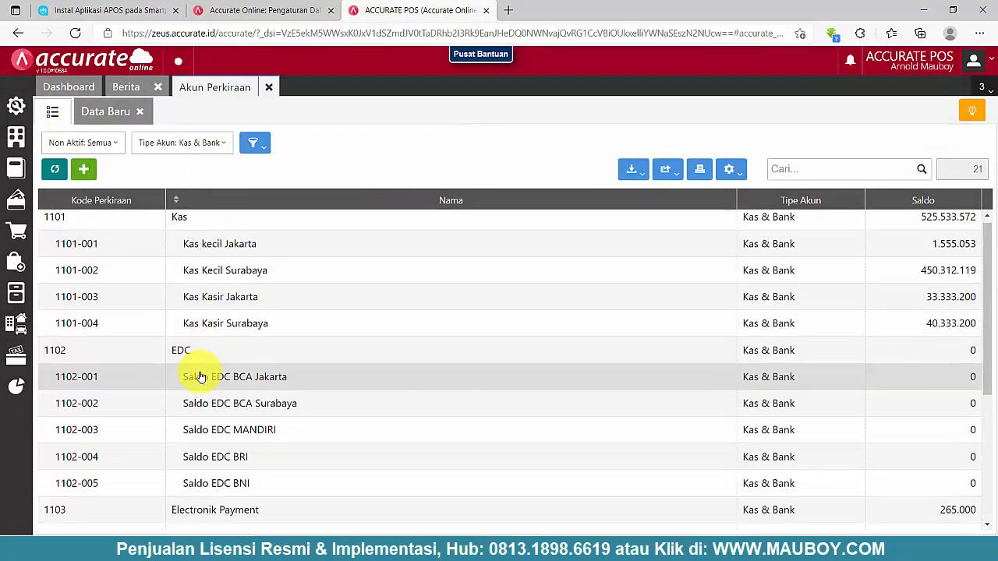
{"action": "scroll", "coordinate": [201, 378], "scroll_direction": "down", "scroll_amount": 1}
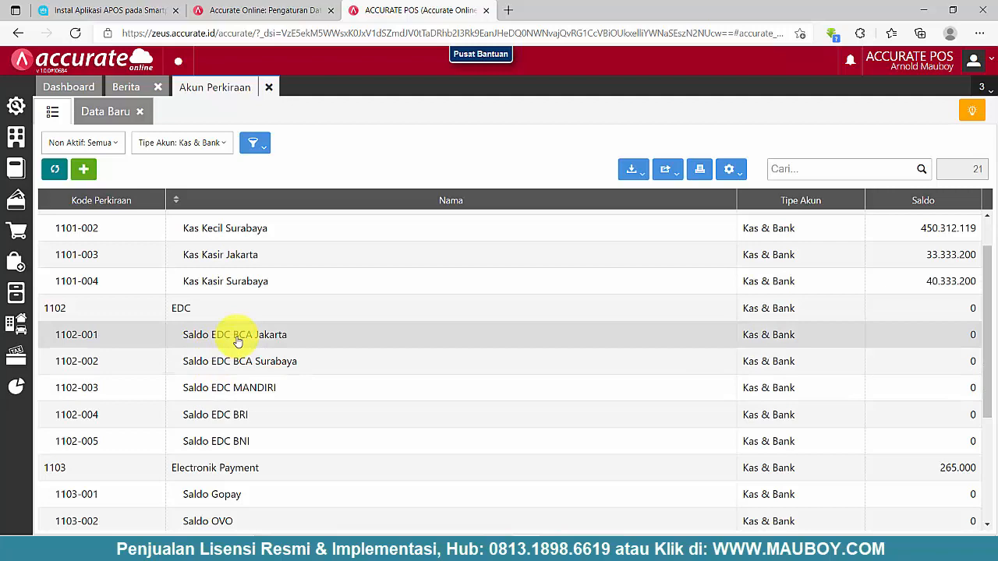
{"action": "key", "text": "alt+Tab"}
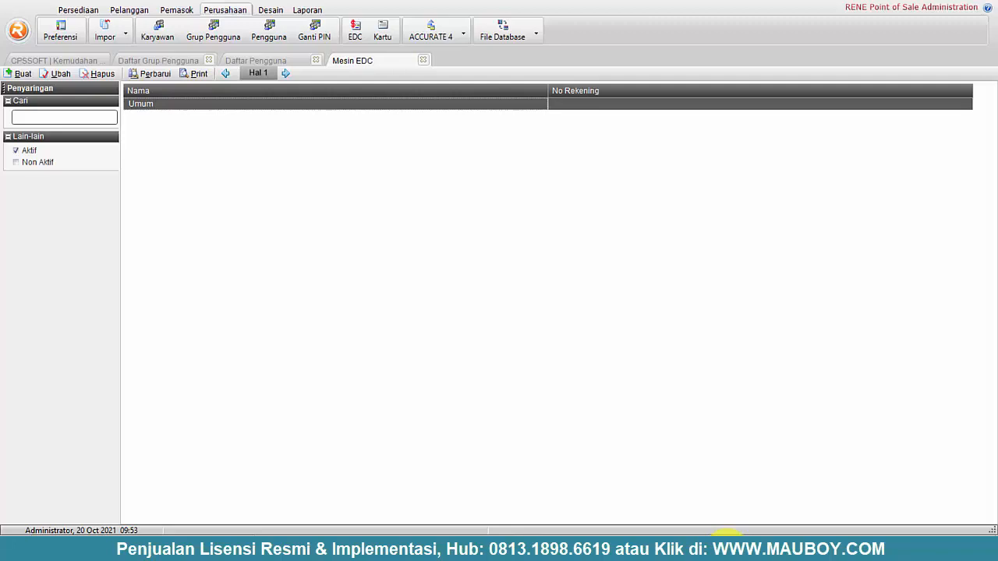
- Rename the Umum EDC machine to EDC BCA Jkt, checking the Accurate Online account list
{"action": "left_click", "coordinate": [727, 551]}
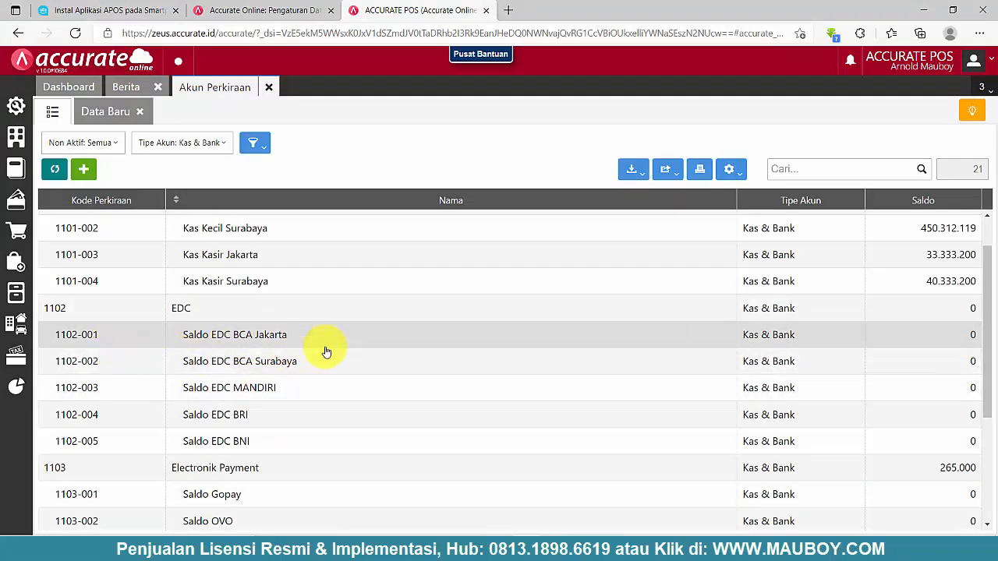
{"action": "key", "text": "alt+Tab"}
{"action": "double_click", "coordinate": [163, 103]}
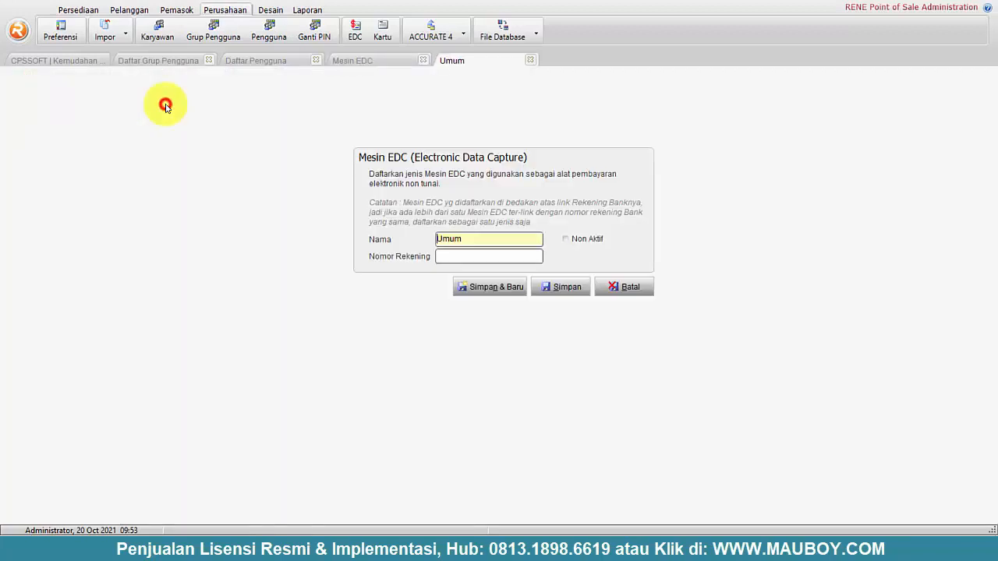
{"action": "double_click", "coordinate": [499, 240]}
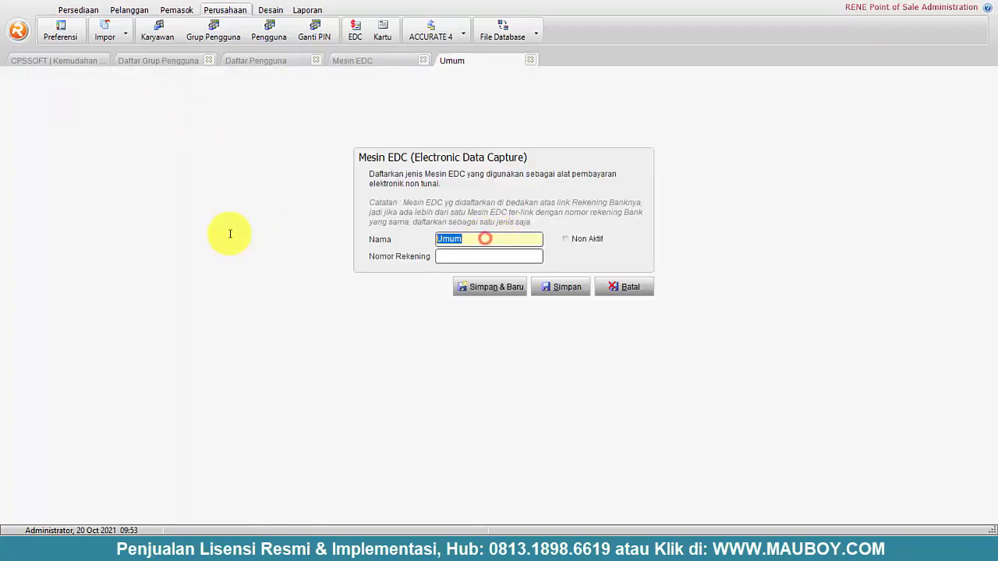
{"action": "type", "text": "DE"}
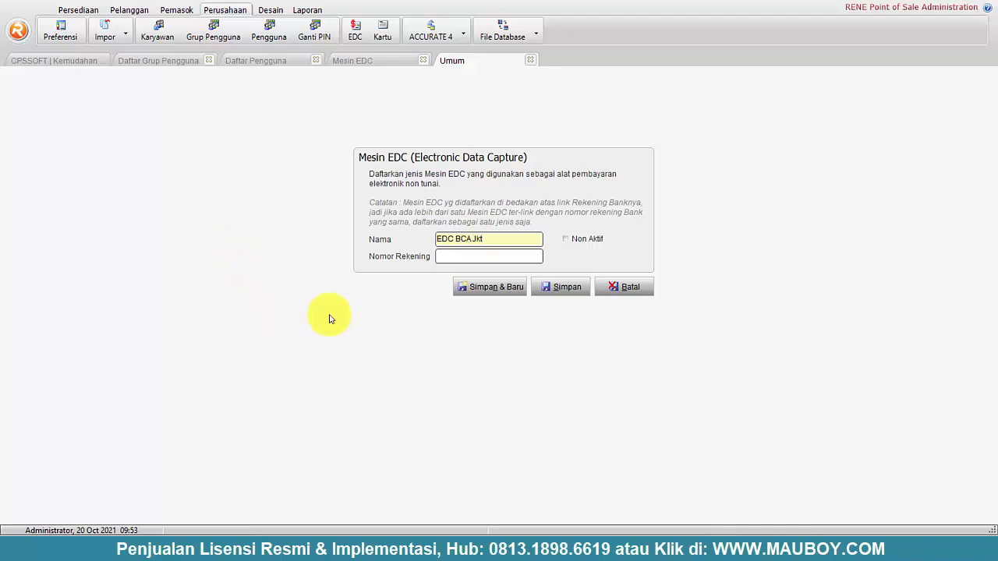
{"action": "left_click", "coordinate": [482, 288]}
- Add the EDC Mandiri and EDC BRI machines
{"action": "key", "text": "alt+Tab"}
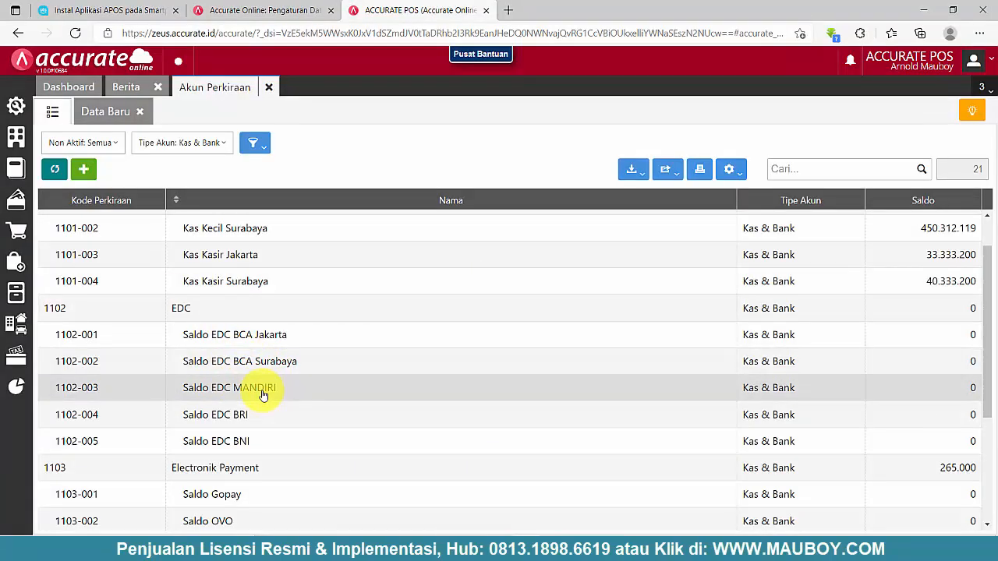
{"action": "key", "text": "alt+Tab"}
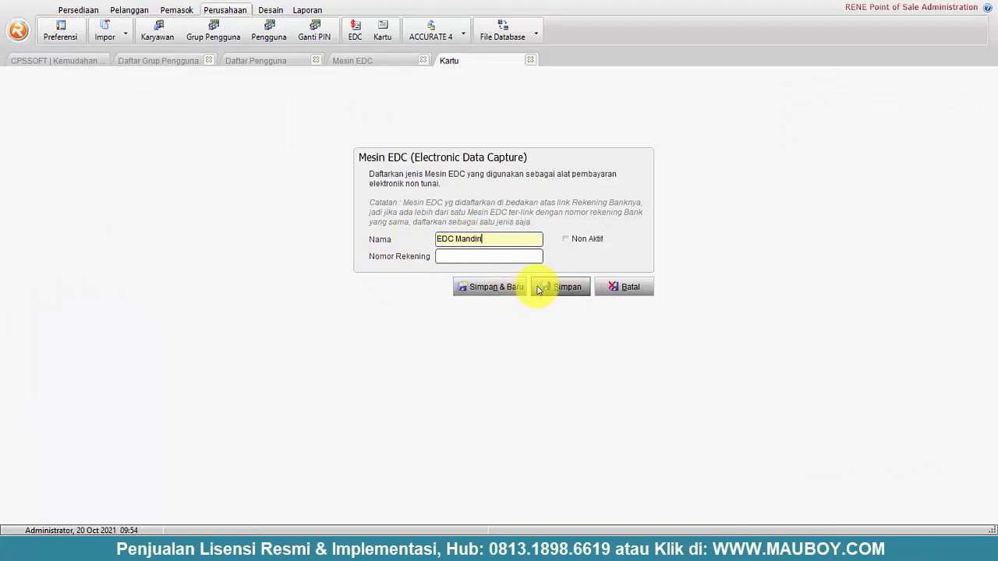
{"action": "left_click", "coordinate": [499, 291]}
{"action": "key", "text": "alt+Tab"}
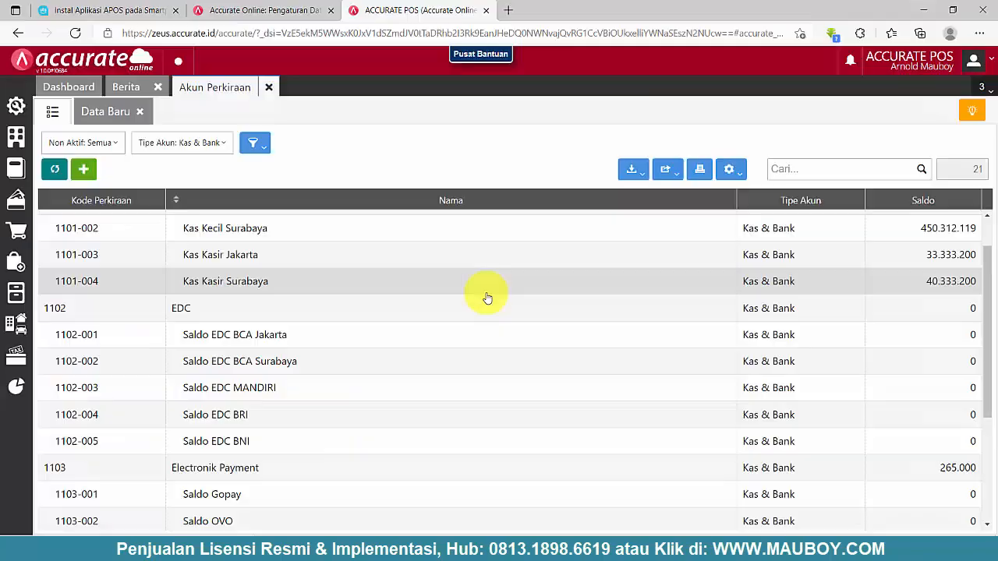
{"action": "key", "text": "alt+Tab"}
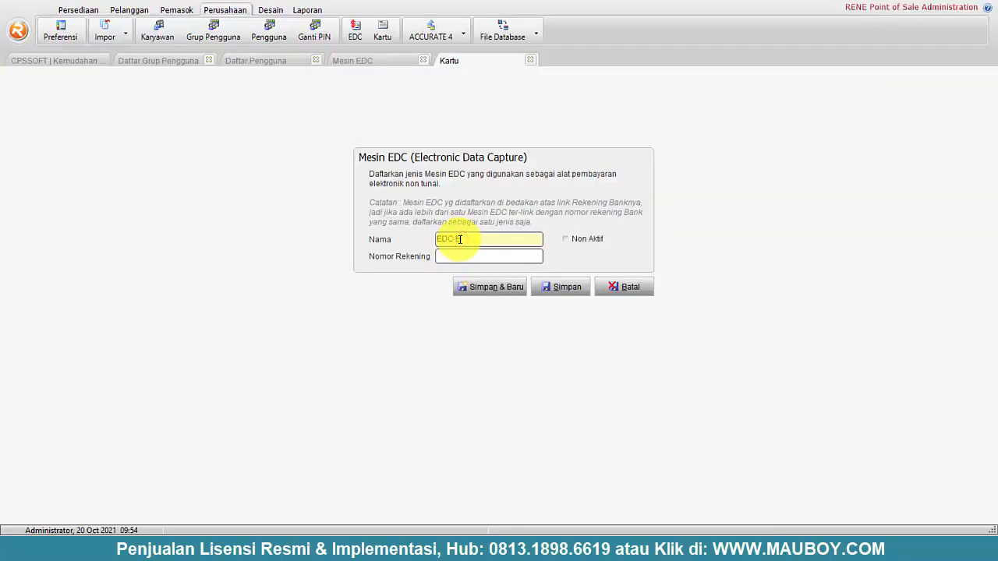
{"action": "left_click", "coordinate": [505, 288]}
- Dismiss the duplicate-data errors, discard the unsaved duplicate entry, and refresh the EDC list
{"action": "left_click", "coordinate": [503, 290]}
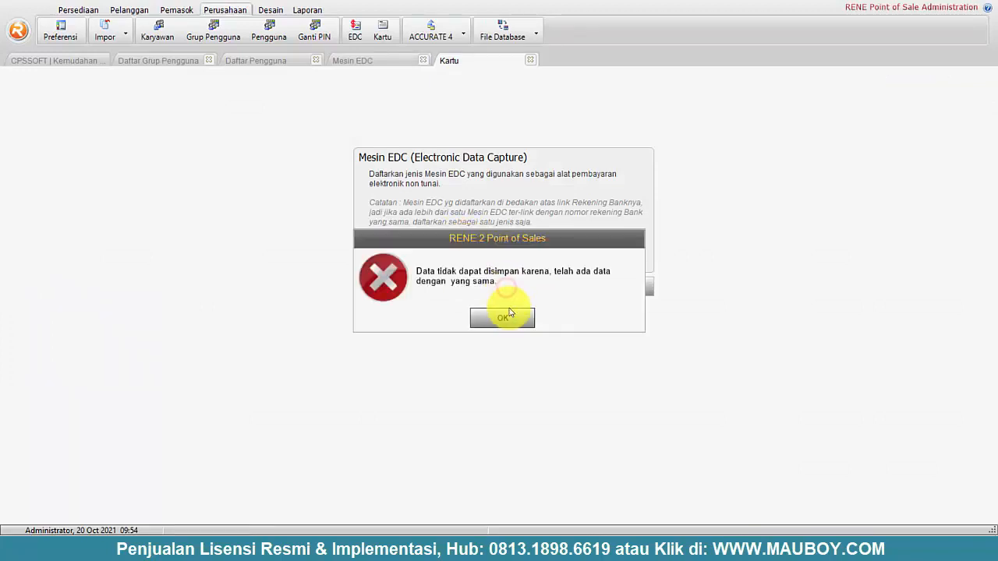
{"action": "left_click", "coordinate": [508, 319]}
{"action": "left_click", "coordinate": [575, 287]}
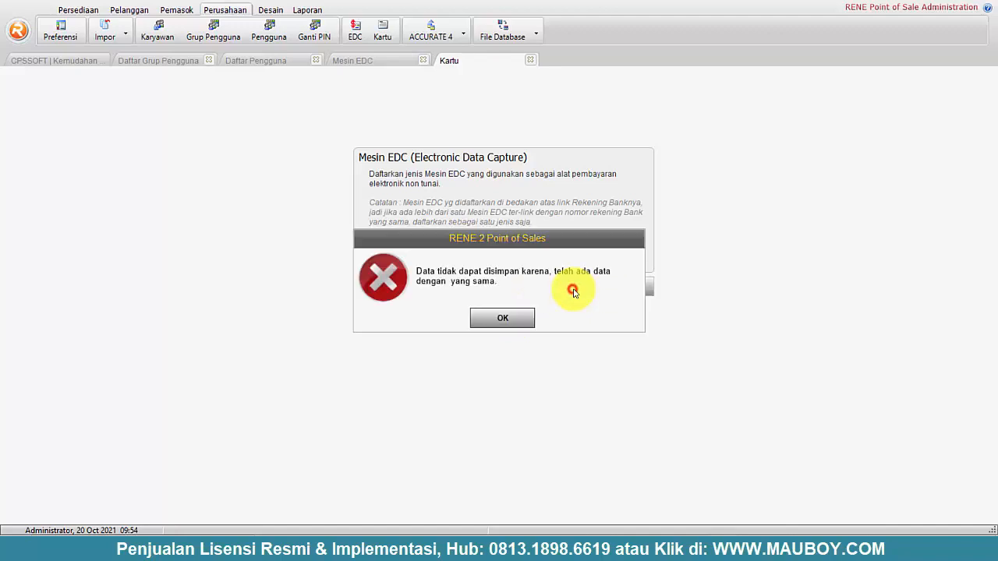
{"action": "left_click", "coordinate": [523, 317]}
{"action": "left_click", "coordinate": [629, 286]}
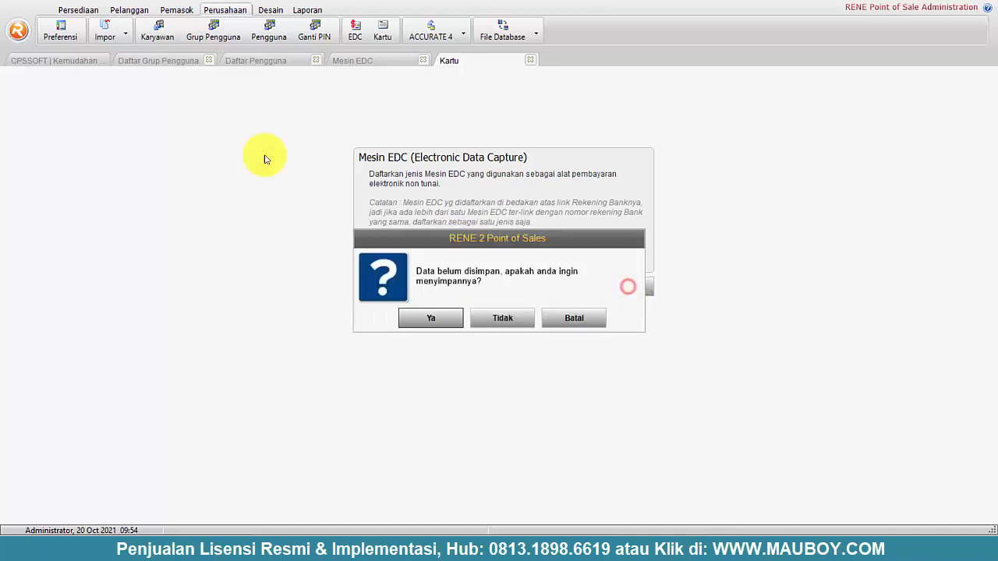
{"action": "left_click", "coordinate": [517, 321]}
{"action": "left_click", "coordinate": [151, 74]}
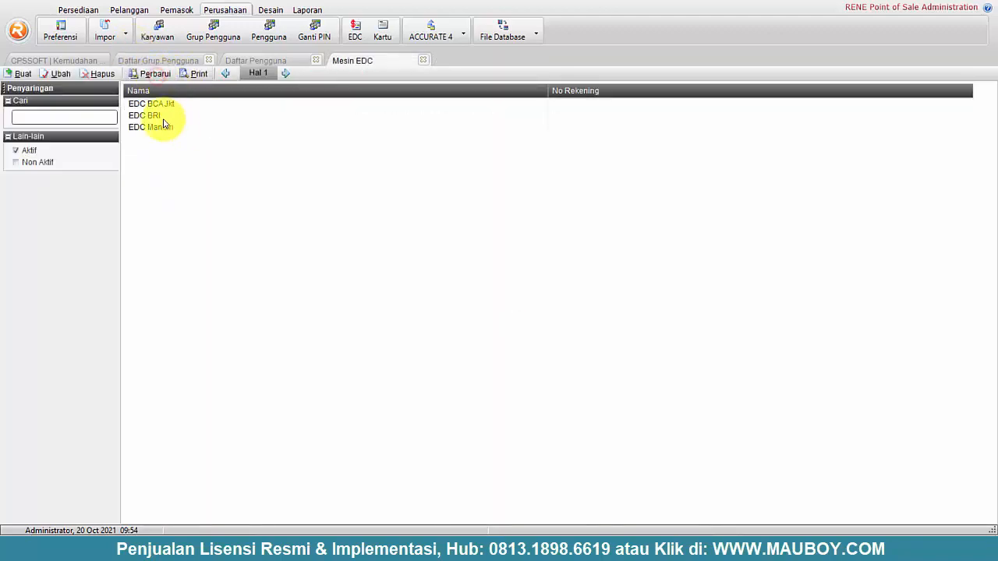
{"action": "left_click", "coordinate": [163, 119]}
- Add the EDC BNI machine, clearing the access violation error and refreshing the list
{"action": "left_click", "coordinate": [22, 74]}
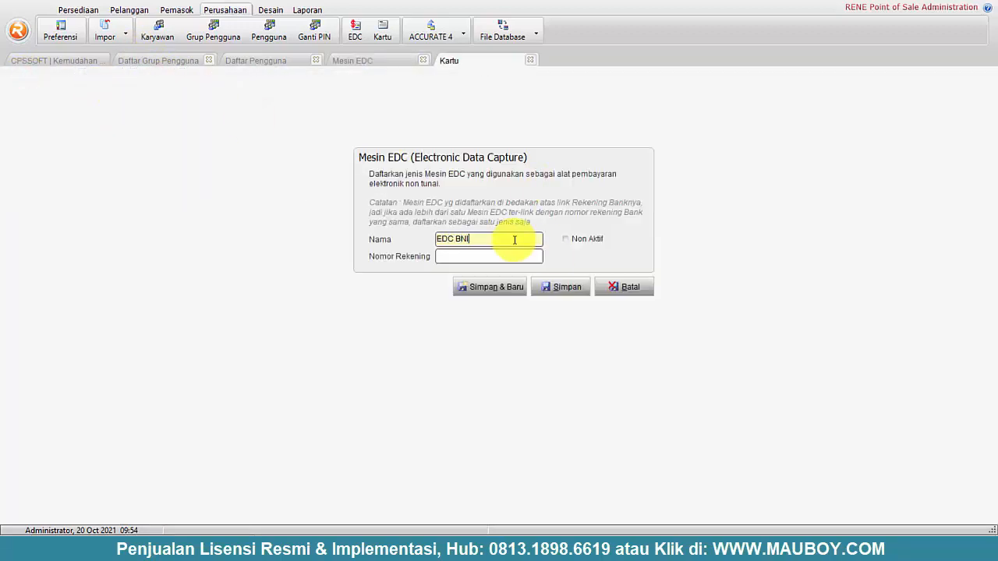
{"action": "left_click", "coordinate": [568, 295]}
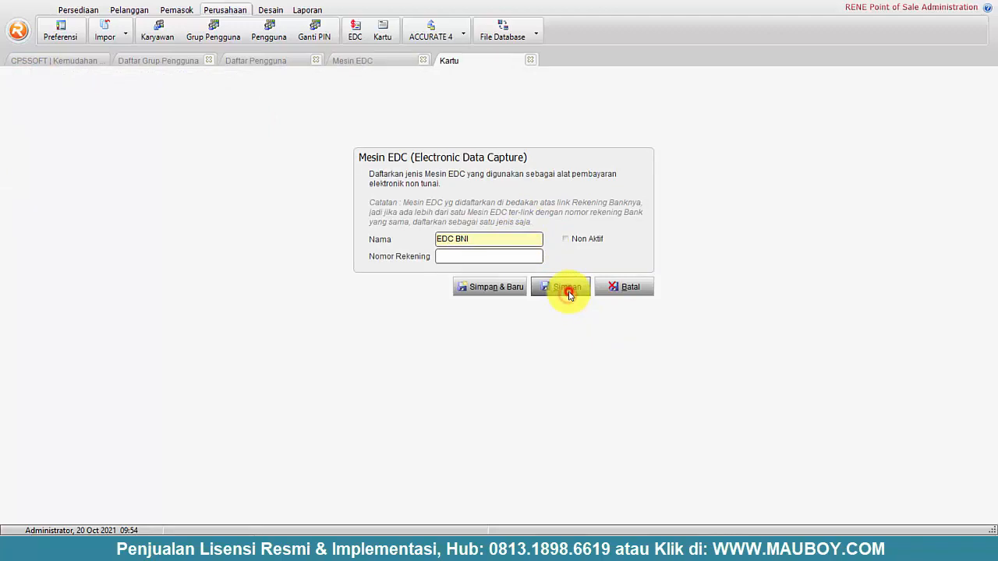
{"action": "left_click", "coordinate": [574, 320]}
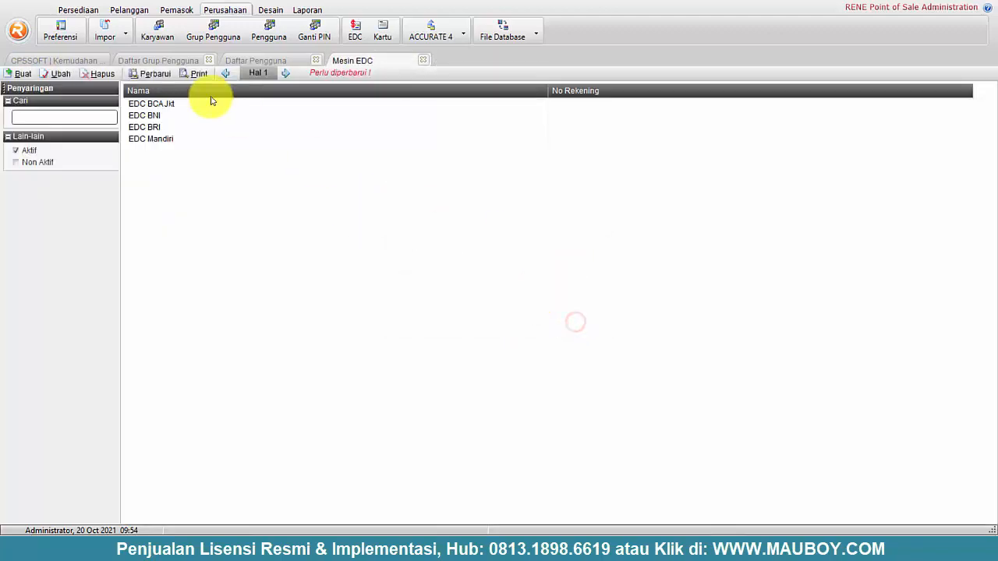
{"action": "left_click", "coordinate": [156, 74]}
{"action": "left_click", "coordinate": [156, 116]}
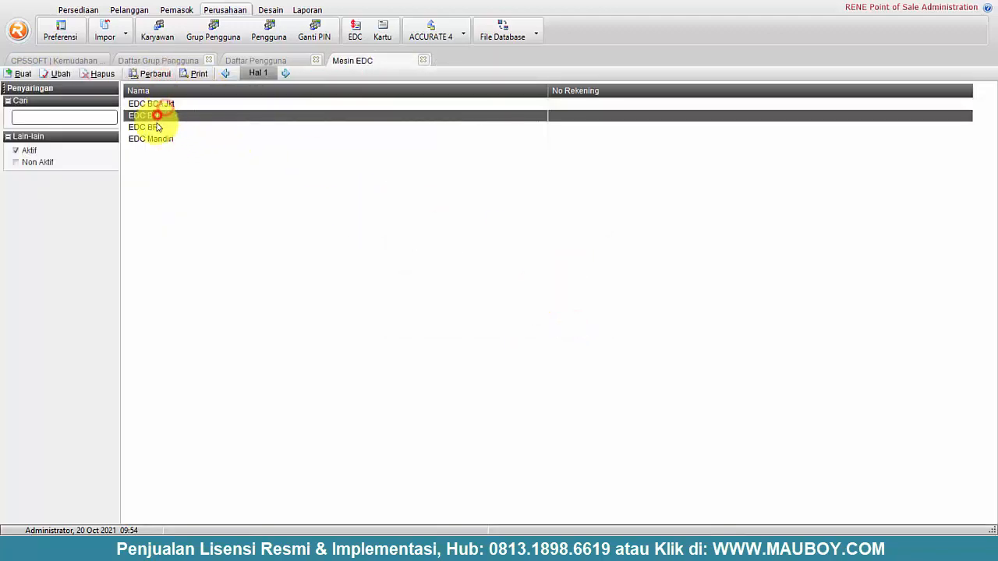
{"action": "left_click", "coordinate": [157, 139]}
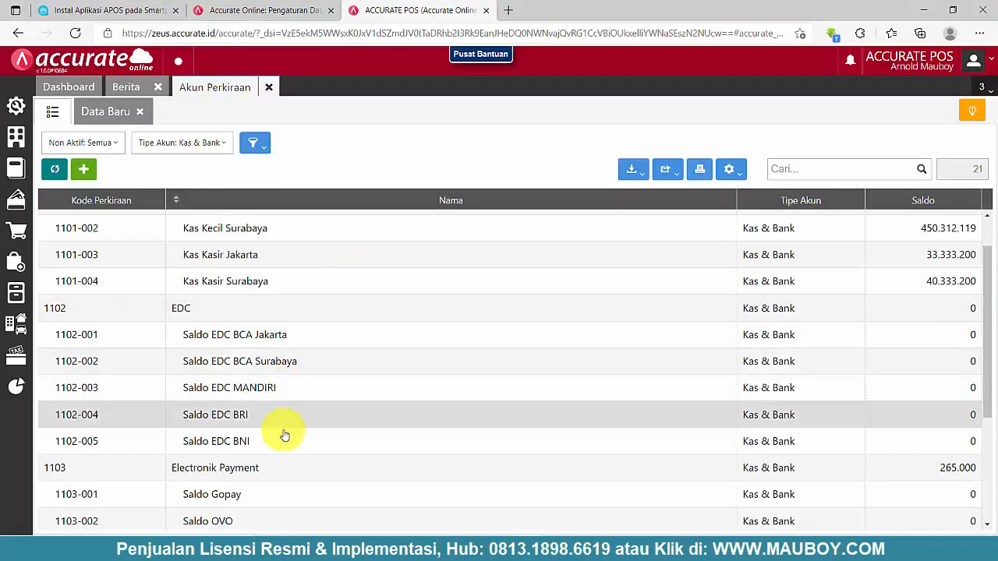
{"action": "scroll", "coordinate": [273, 441], "scroll_direction": "down", "scroll_amount": 1}
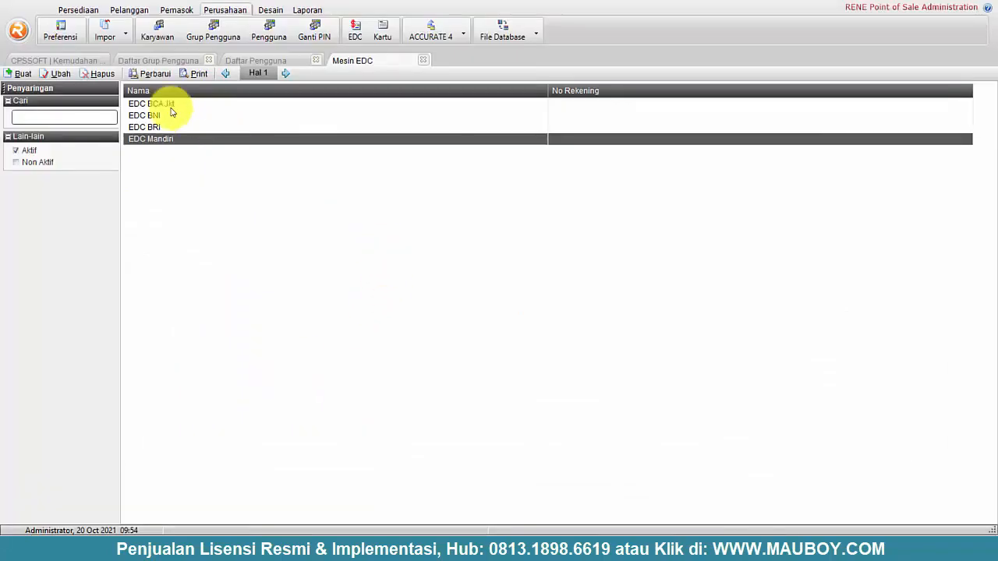
- Add the OVO, GOPAY and DANA e-payment machines
{"action": "left_click", "coordinate": [17, 72]}
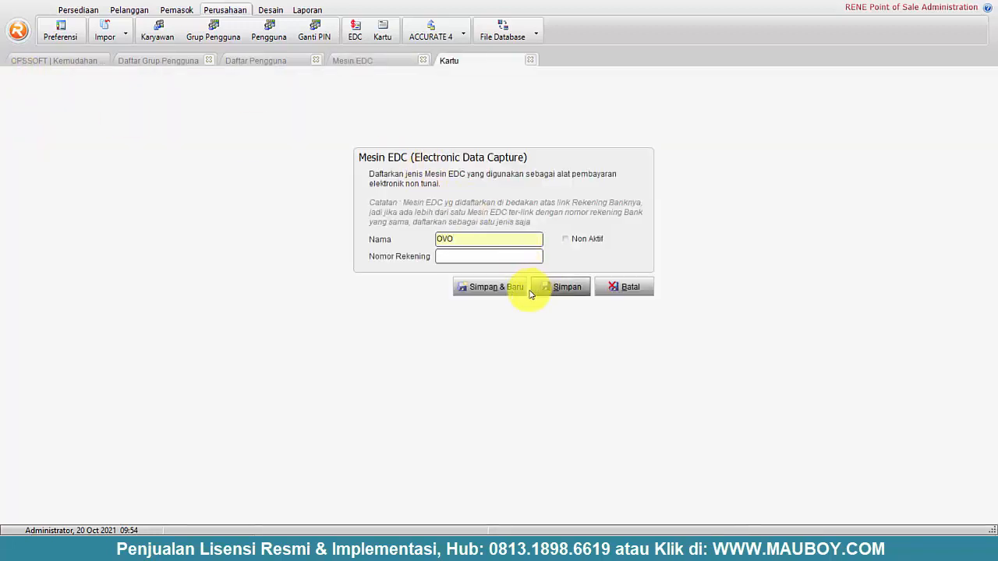
{"action": "left_click", "coordinate": [499, 287]}
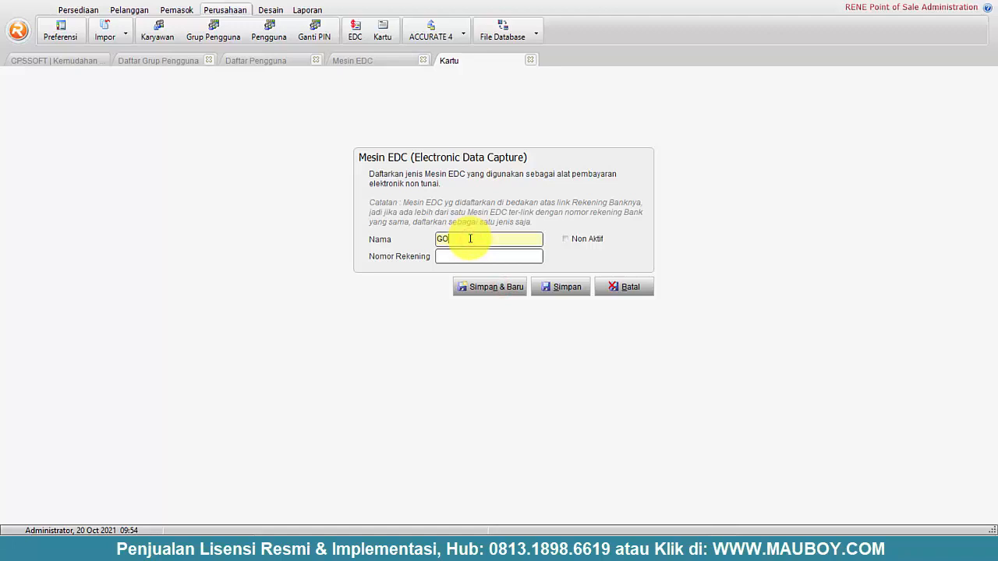
{"action": "left_click", "coordinate": [499, 288]}
{"action": "left_click", "coordinate": [565, 287]}
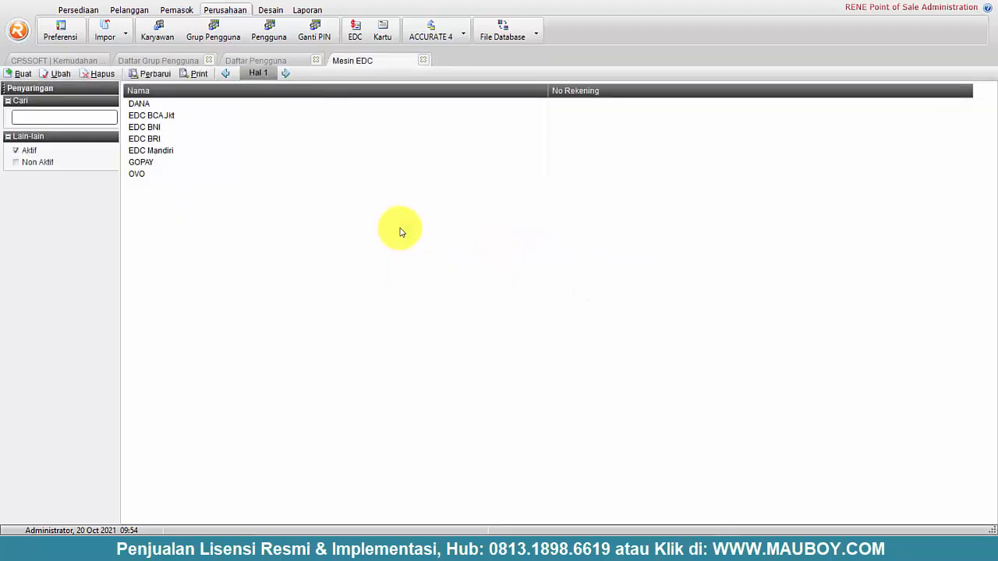
- Add Transfer BCA JKT after checking the account list, then close the EDC list
{"action": "key", "text": "alt+Tab"}
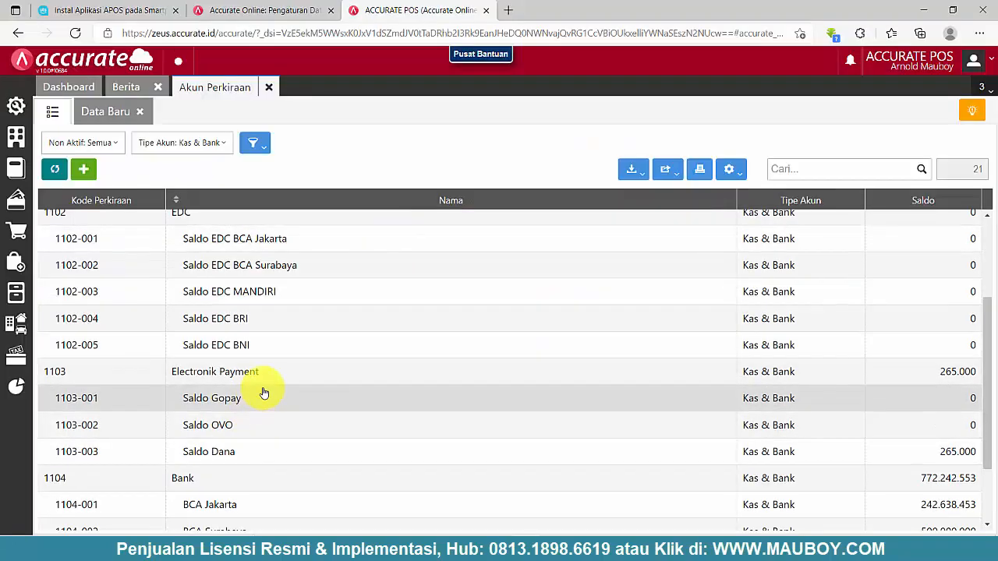
{"action": "scroll", "coordinate": [264, 393], "scroll_direction": "up", "scroll_amount": 2}
{"action": "scroll", "coordinate": [264, 393], "scroll_direction": "down", "scroll_amount": 3}
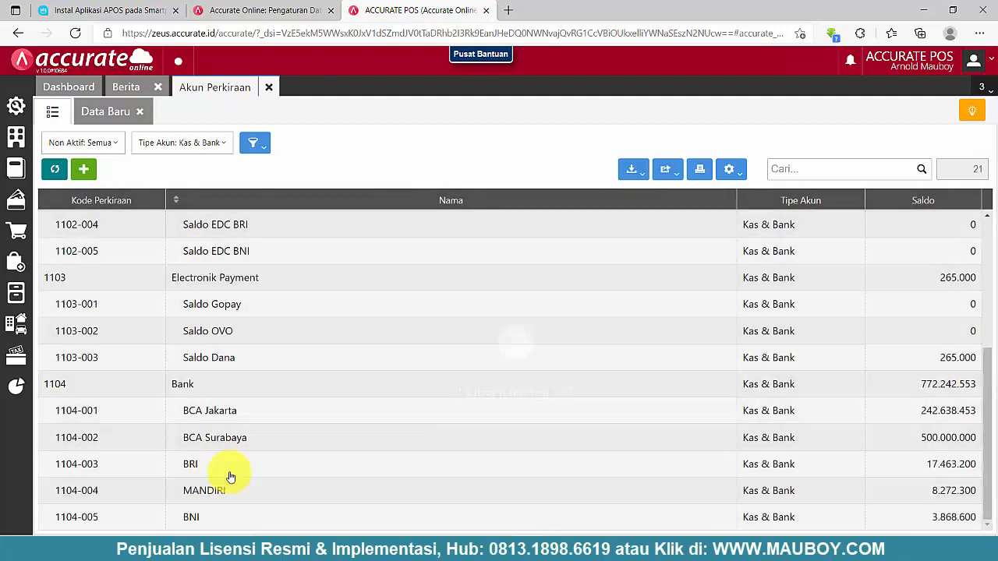
{"action": "key", "text": "alt+Tab"}
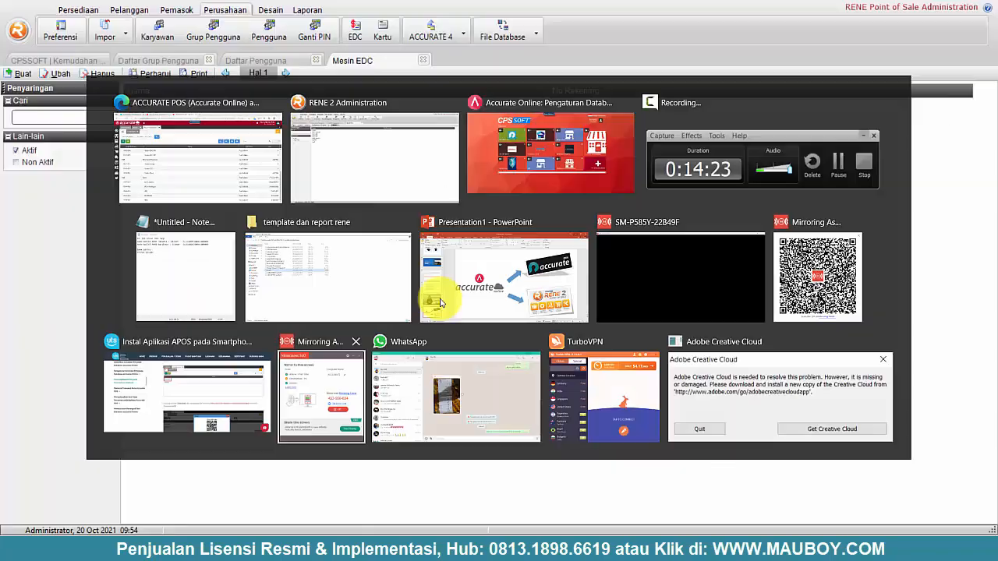
{"action": "left_click", "coordinate": [24, 74]}
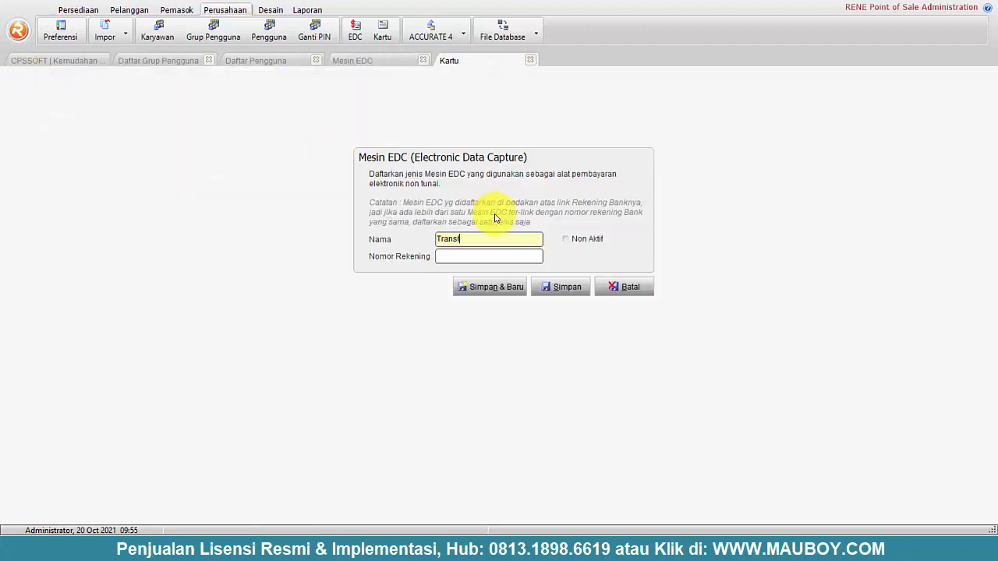
{"action": "left_click", "coordinate": [564, 292]}
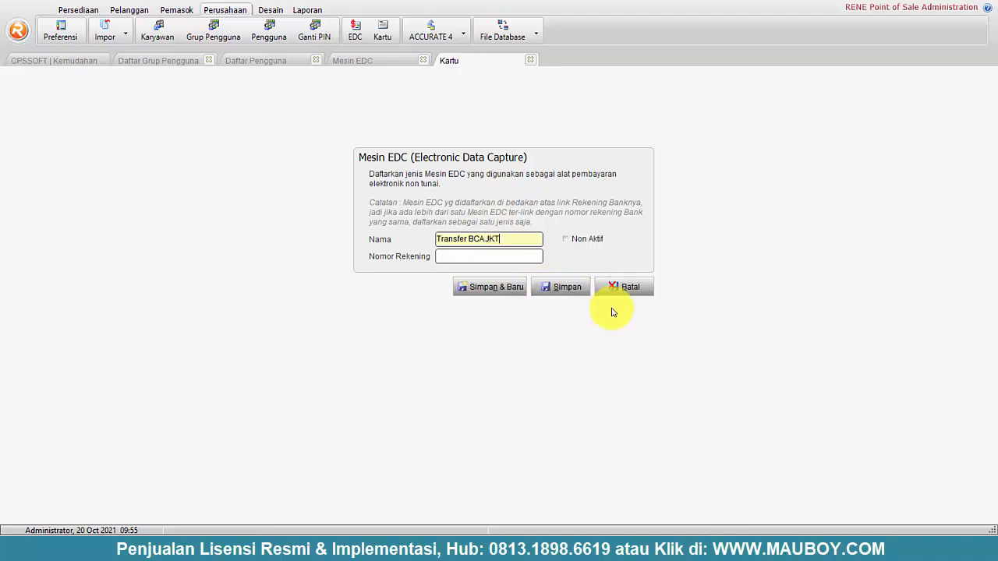
{"action": "left_click", "coordinate": [569, 287]}
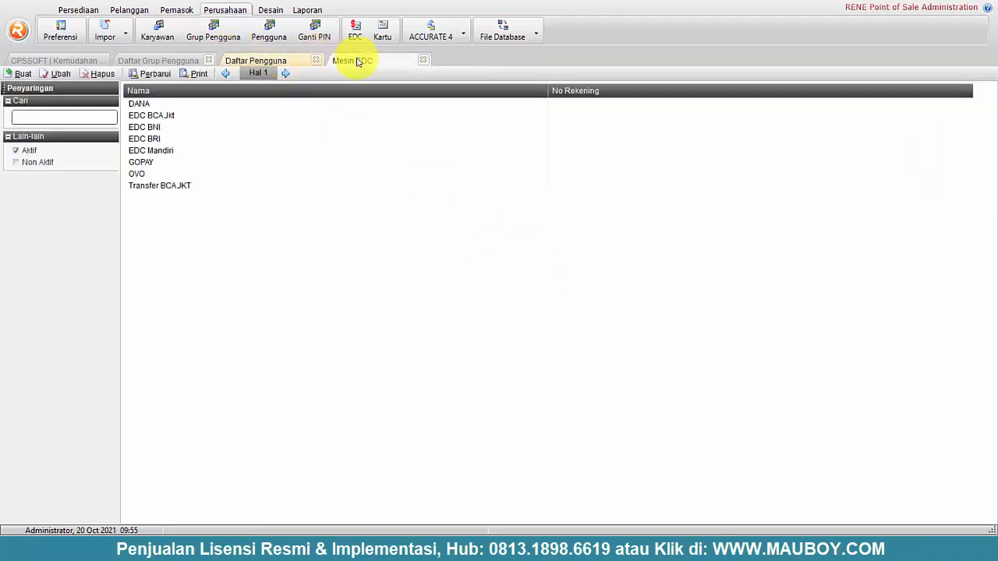
{"action": "left_click", "coordinate": [422, 60]}
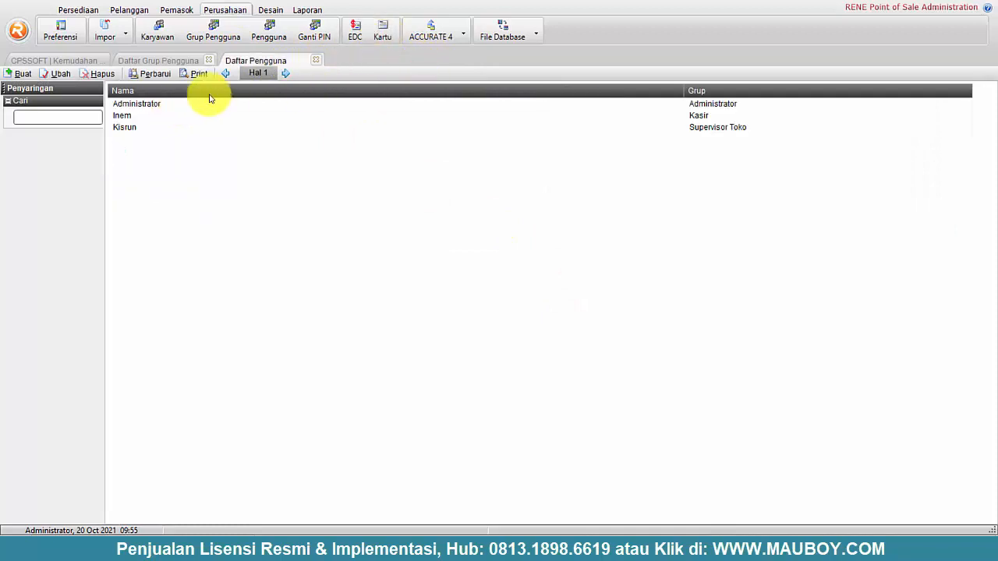
- Open the payment card list and give Kredit Umum a 2,5% fee
{"action": "left_click", "coordinate": [313, 59]}
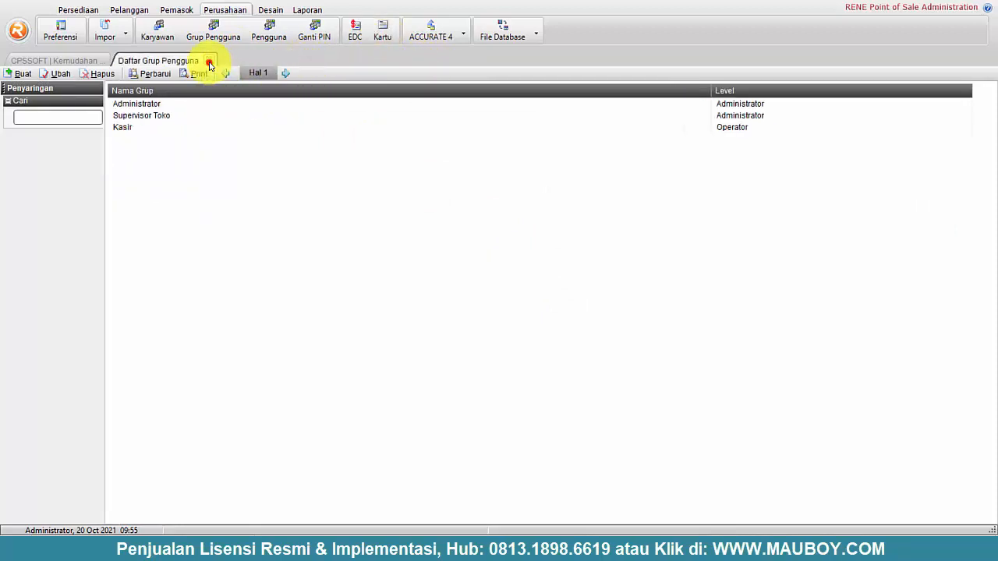
{"action": "left_click", "coordinate": [209, 60]}
{"action": "left_click", "coordinate": [382, 33]}
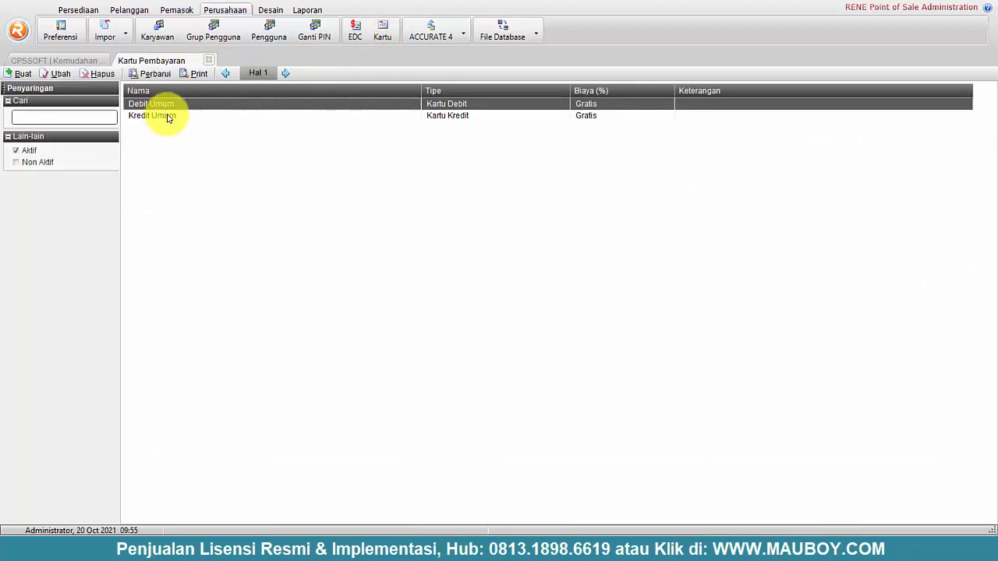
{"action": "left_click", "coordinate": [168, 117]}
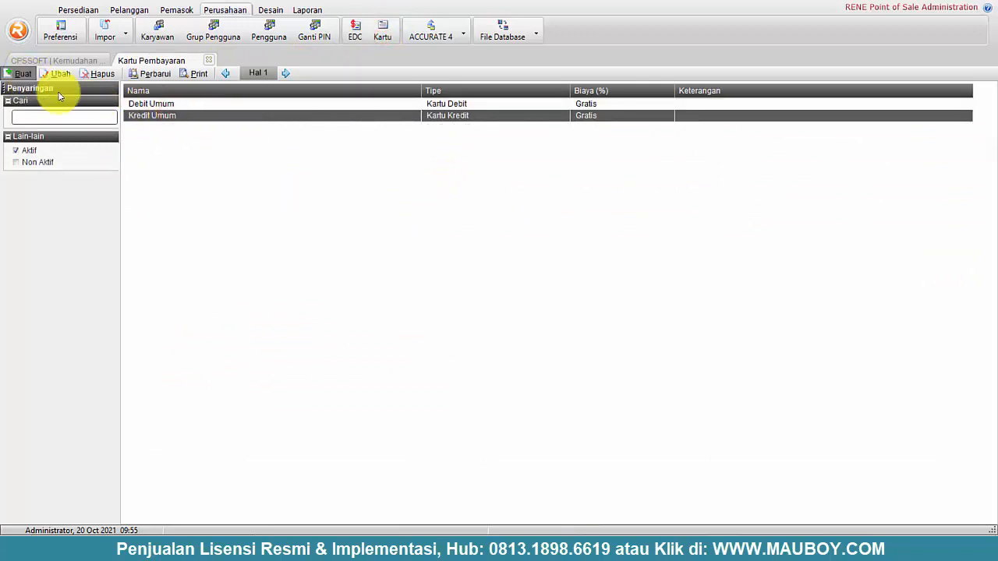
{"action": "double_click", "coordinate": [167, 117]}
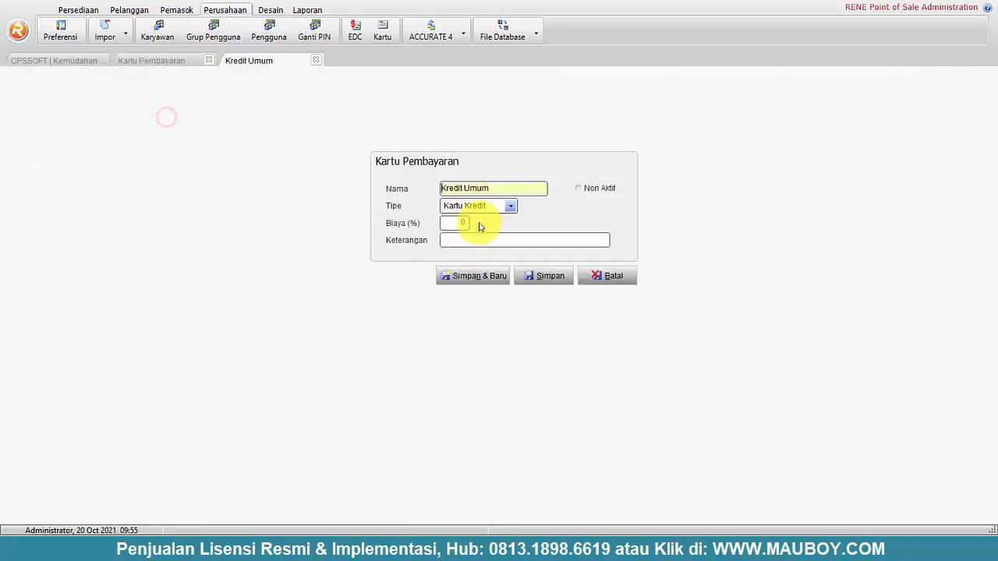
{"action": "left_click", "coordinate": [457, 224]}
{"action": "type", "text": "2"}
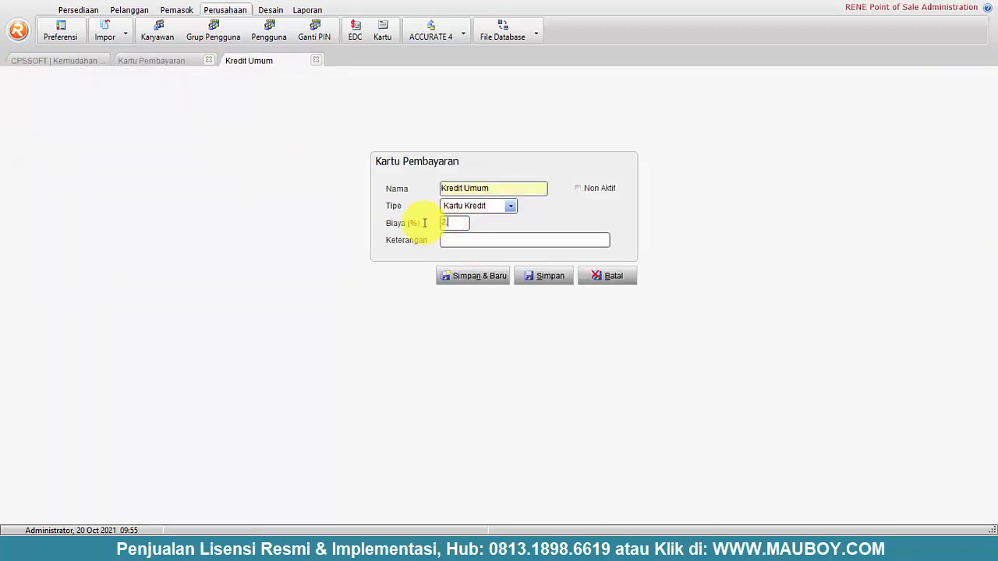
{"action": "type", "text": ",5"}
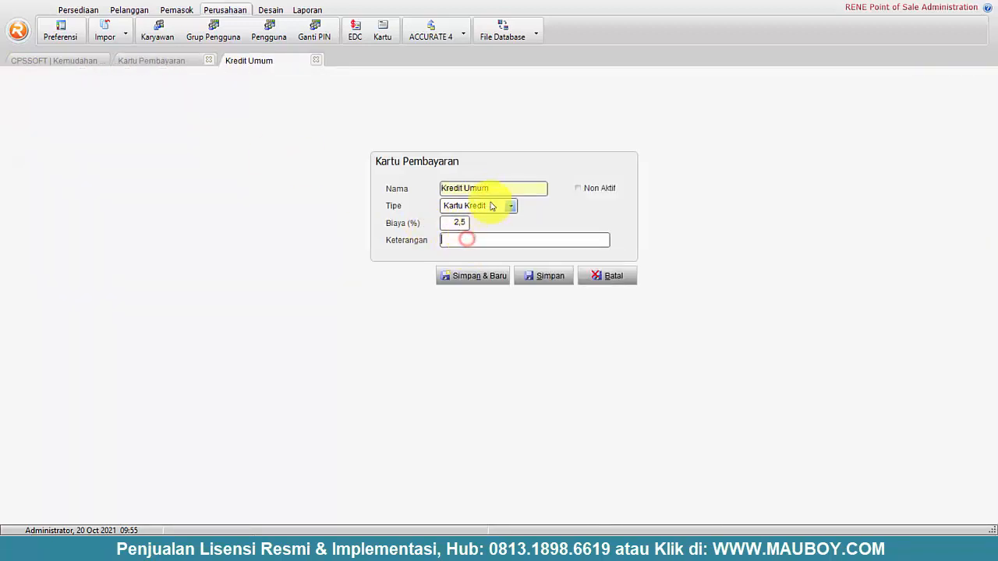
{"action": "left_click", "coordinate": [550, 277]}
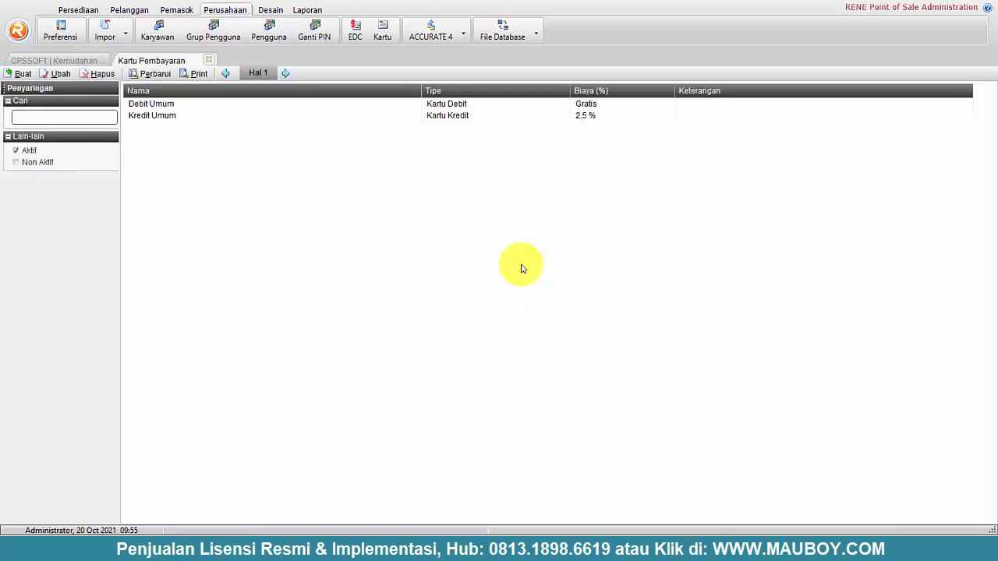
- Rename Kredit Umum to Kredit 2,5% and open Debit Umum for editing
{"action": "left_click", "coordinate": [159, 74]}
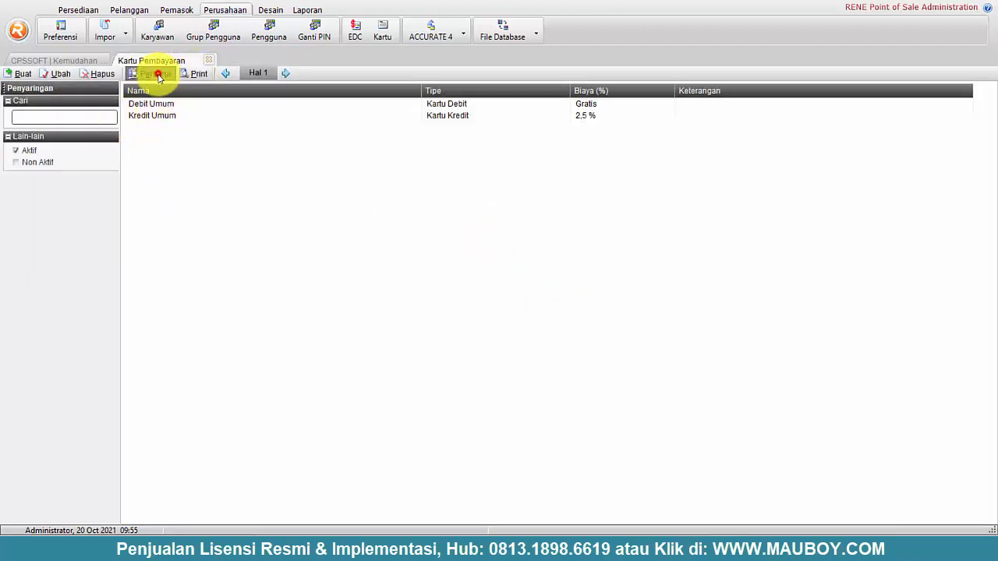
{"action": "left_click", "coordinate": [162, 119]}
{"action": "double_click", "coordinate": [165, 118]}
{"action": "left_click_drag", "start_coordinate": [497, 189], "coordinate": [467, 189]}
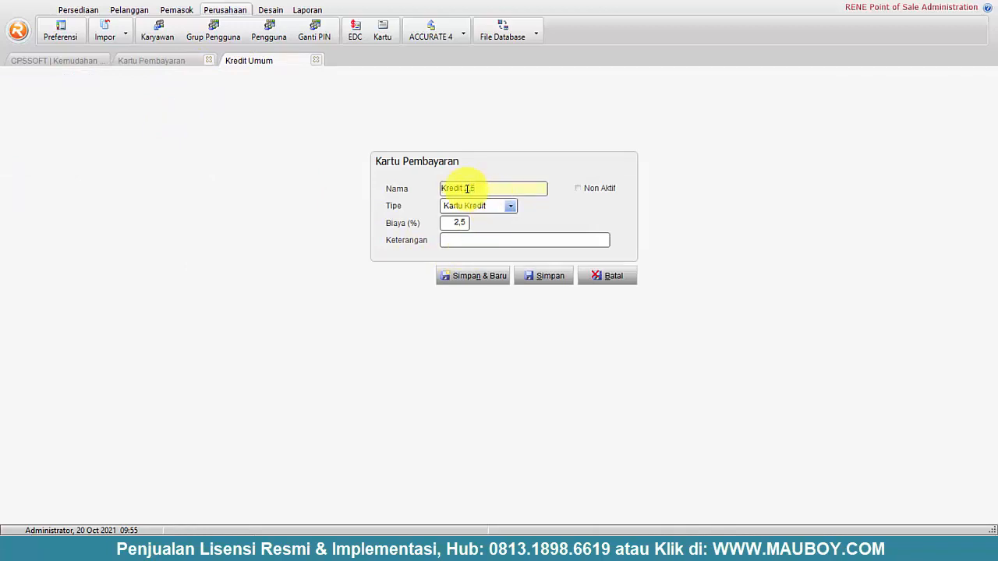
{"action": "left_click", "coordinate": [556, 279]}
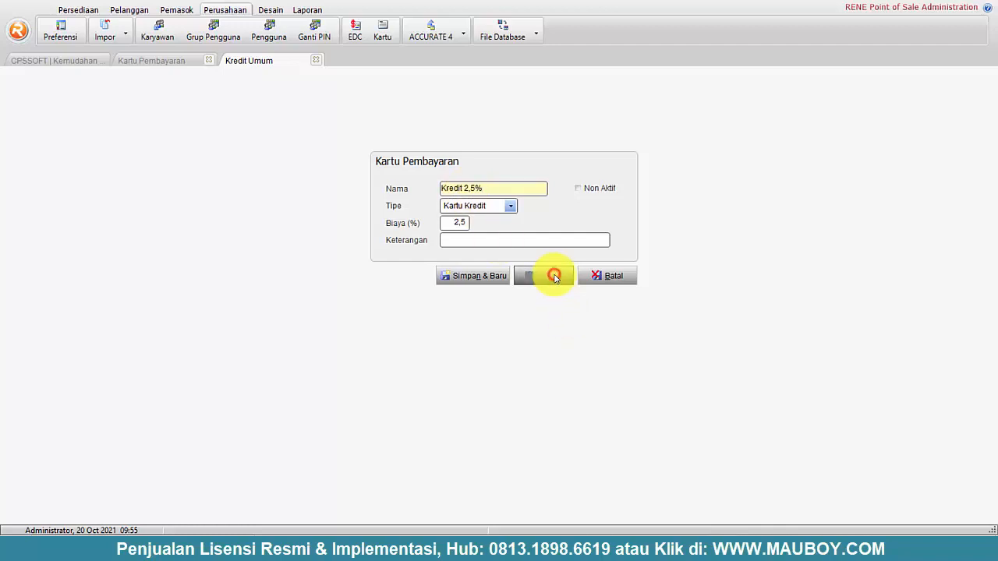
{"action": "left_click", "coordinate": [160, 104]}
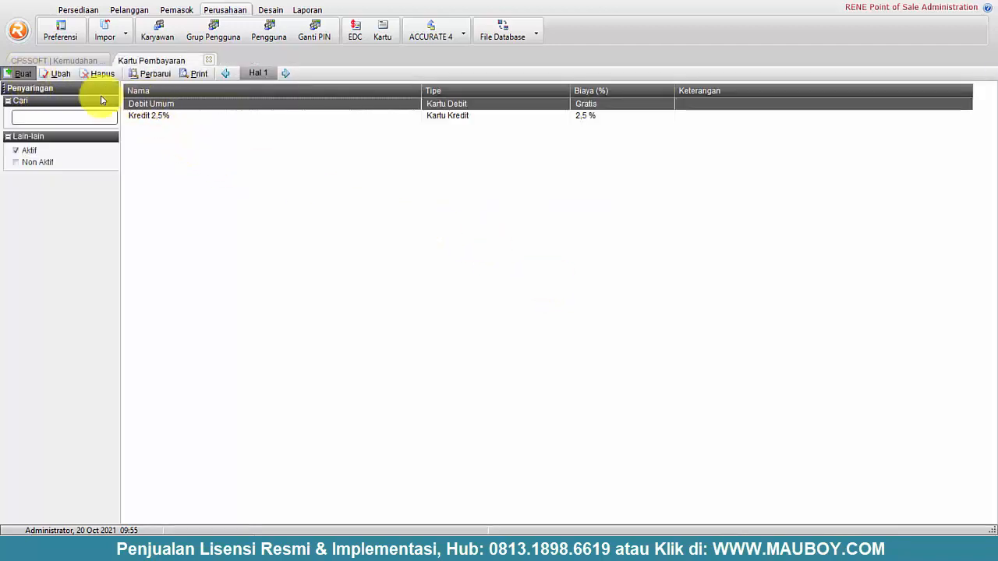
{"action": "double_click", "coordinate": [175, 106]}
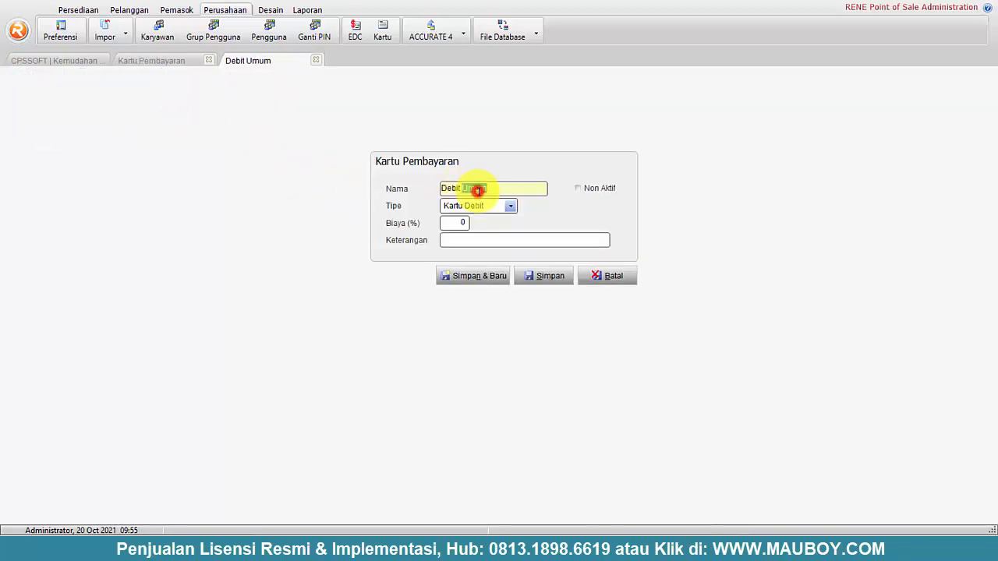
- Save the debit card as Debit BCA and review the refreshed card list
{"action": "left_click", "coordinate": [546, 280]}
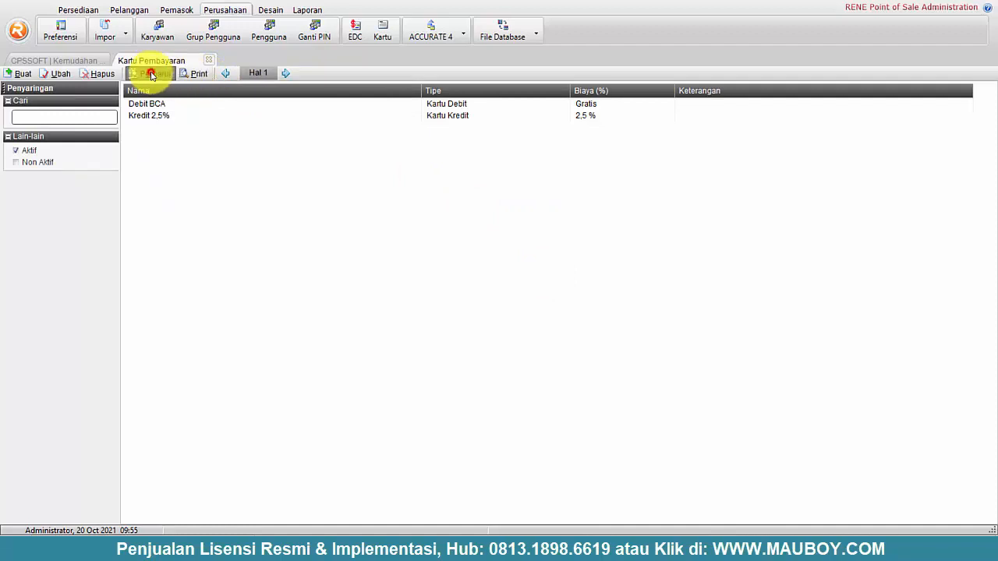
{"action": "left_click", "coordinate": [155, 105]}
{"action": "left_click", "coordinate": [152, 114]}
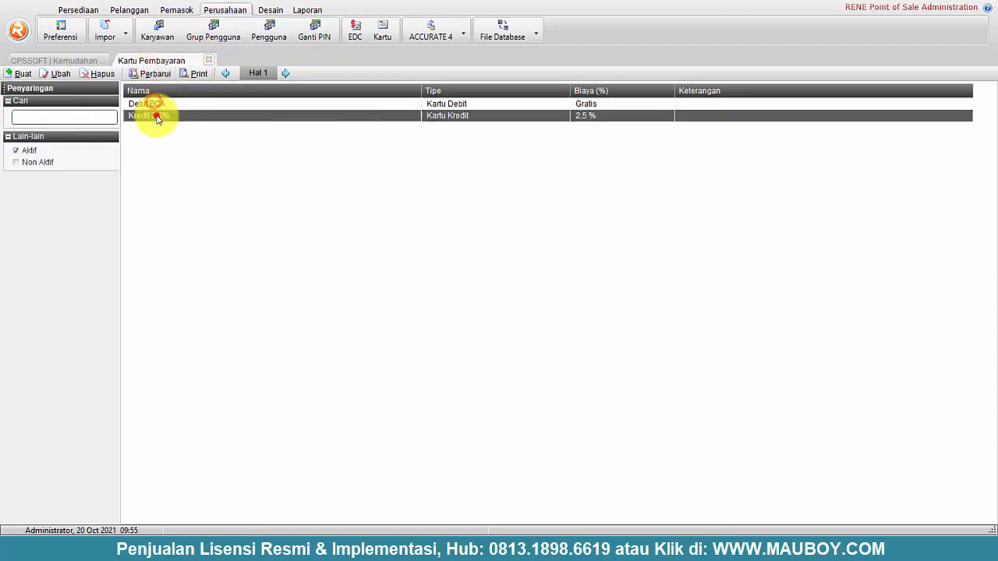
{"action": "left_click", "coordinate": [489, 103]}
{"action": "left_click", "coordinate": [484, 116]}
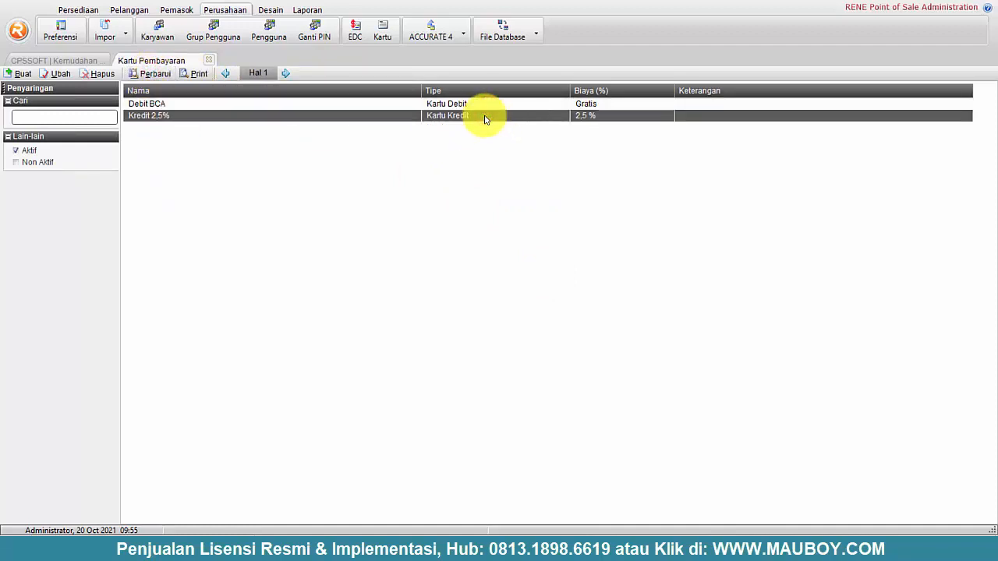
{"action": "left_click", "coordinate": [430, 105]}
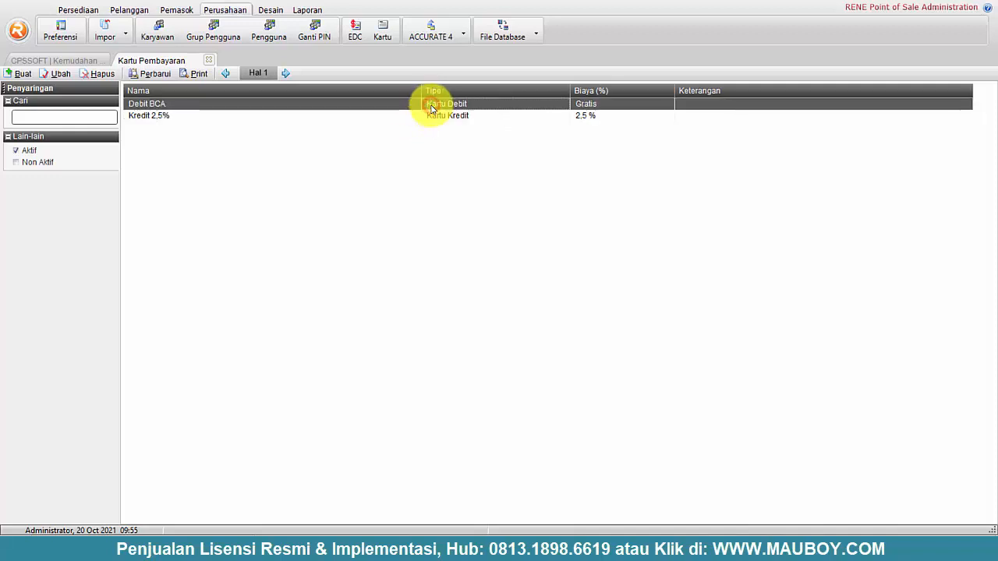
{"action": "left_click", "coordinate": [159, 116]}
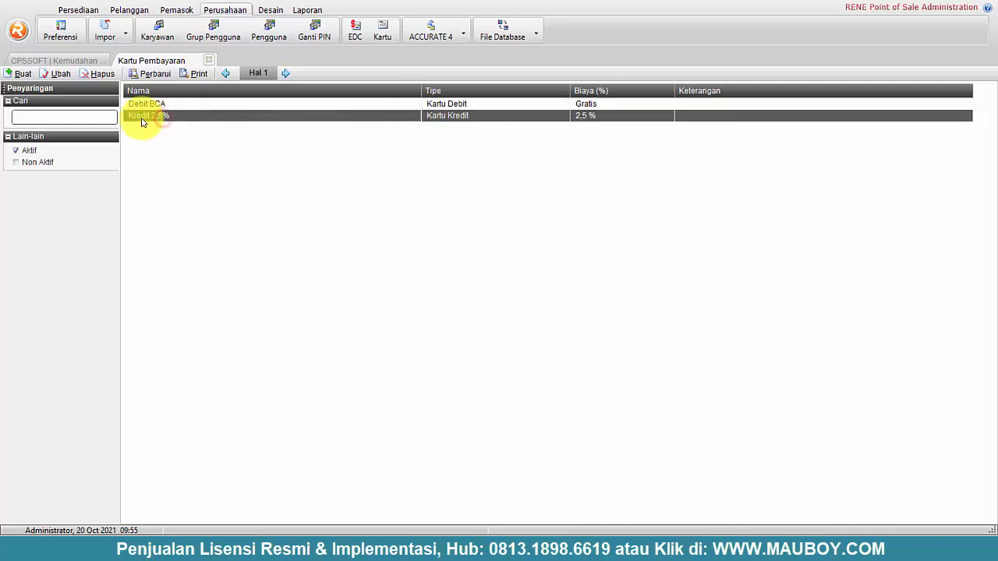
- Create the Kartu Debit 2% debit card with a 2% fee
{"action": "left_click", "coordinate": [21, 74]}
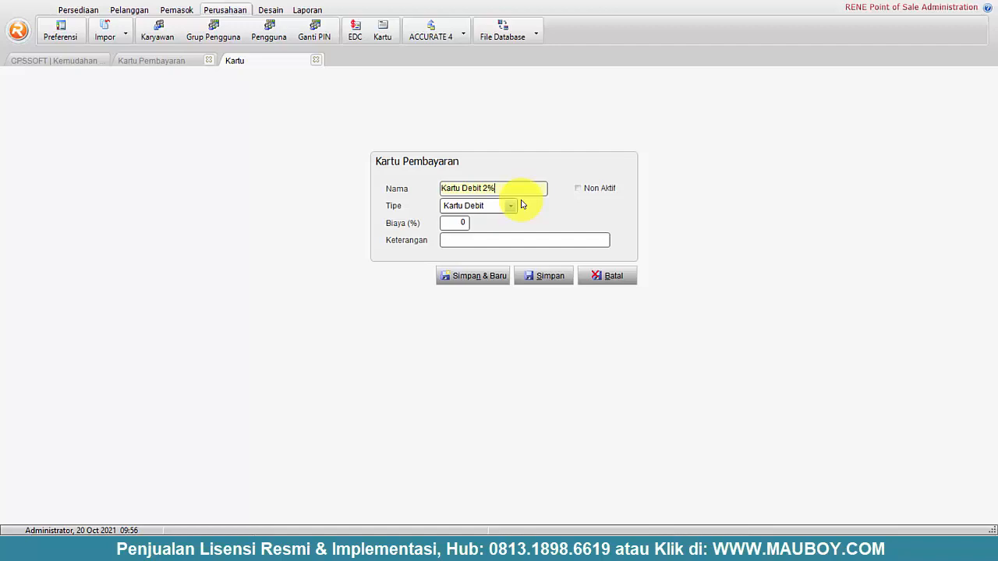
{"action": "left_click", "coordinate": [461, 224]}
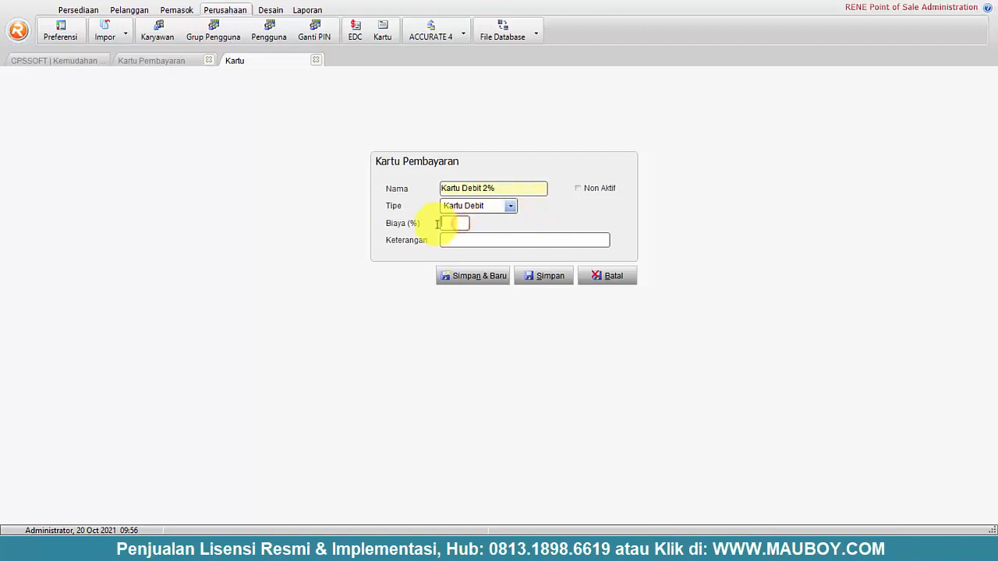
{"action": "type", "text": "2"}
{"action": "left_click", "coordinate": [550, 278]}
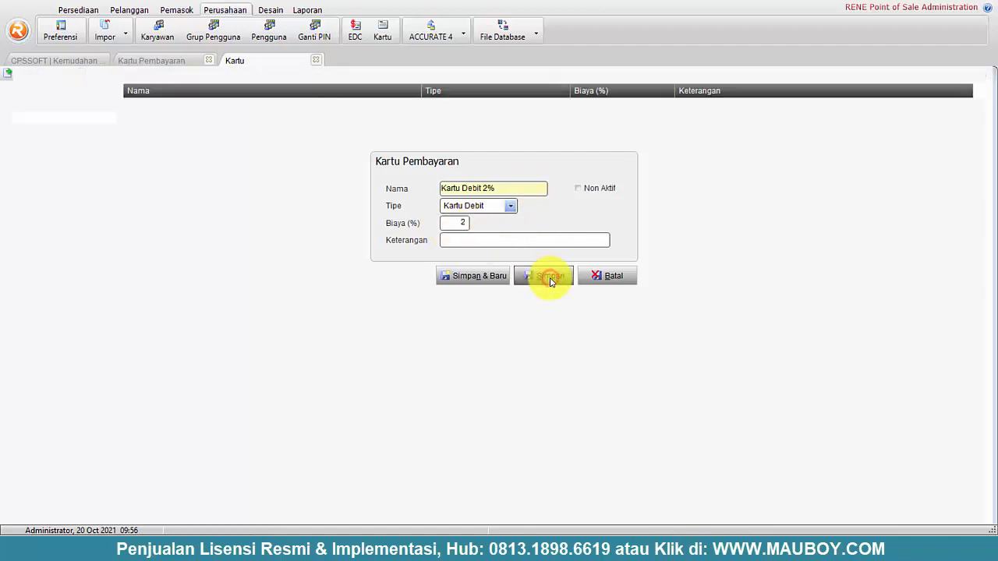
- Compare the Kartu Debit 2%, Debit BCA and Kredit 2,5% entries in the card list
{"action": "left_click", "coordinate": [161, 127]}
{"action": "left_click", "coordinate": [161, 114]}
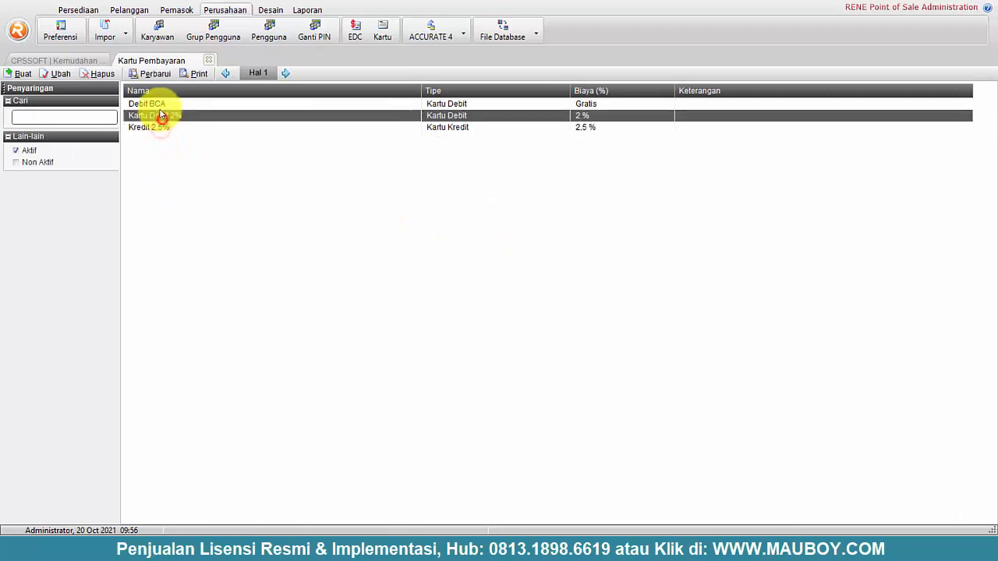
{"action": "left_click", "coordinate": [158, 105]}
{"action": "left_click", "coordinate": [159, 116]}
{"action": "left_click", "coordinate": [159, 128]}
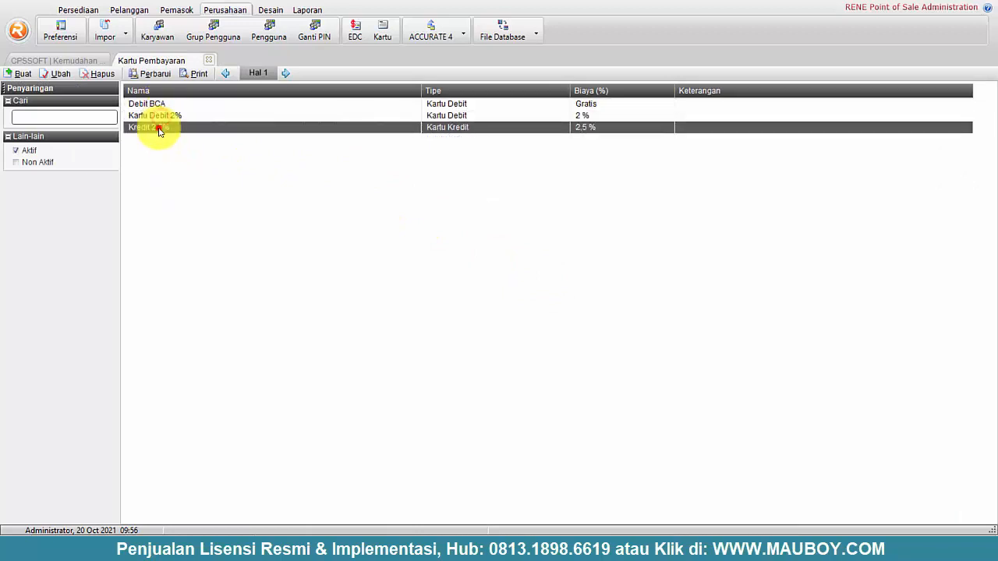
{"action": "left_click", "coordinate": [156, 115]}
{"action": "left_click", "coordinate": [156, 127]}
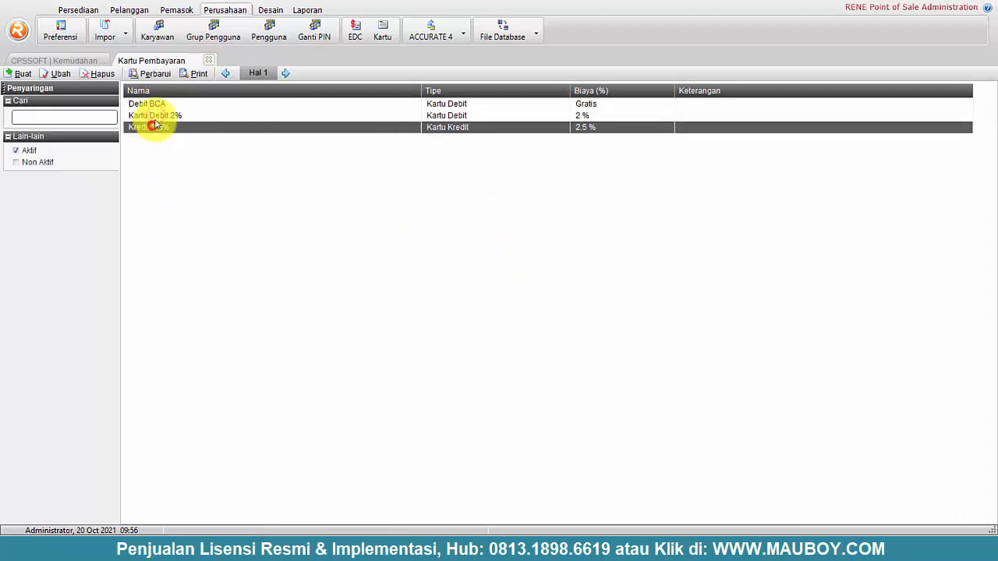
{"action": "left_click", "coordinate": [156, 117]}
{"action": "left_click", "coordinate": [161, 129]}
{"action": "left_click", "coordinate": [165, 116]}
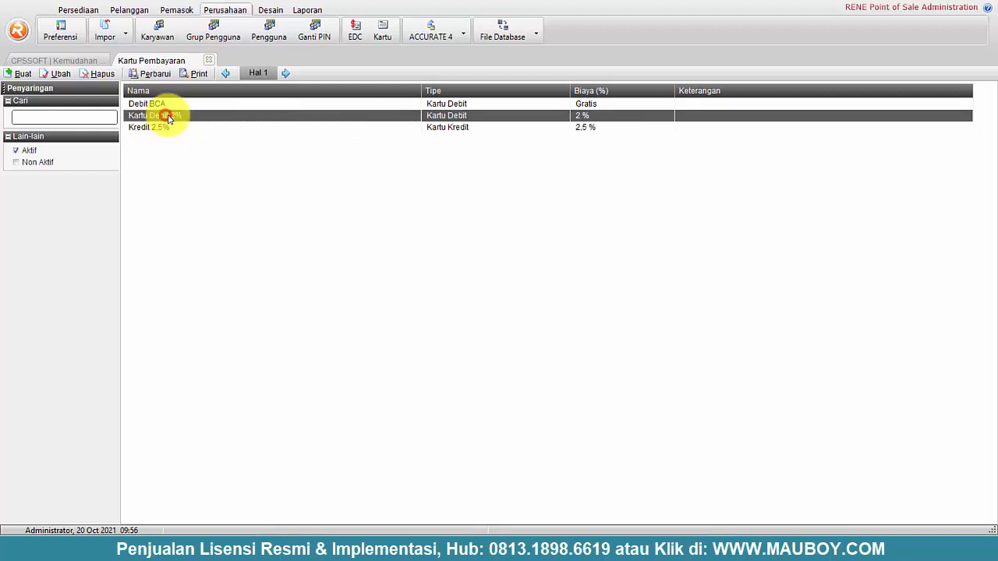
{"action": "left_click", "coordinate": [254, 128]}
{"action": "left_click", "coordinate": [252, 118]}
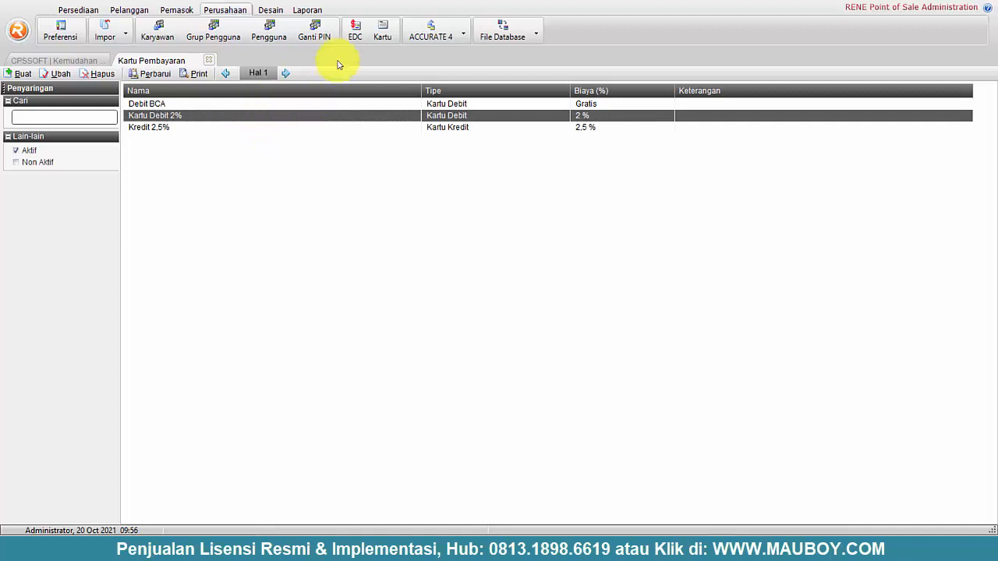
- Close Kartu Pembayaran and browse the Laporan, Desain, Perusahaan, Pemasok, Pelanggan and Persediaan ribbon tabs
{"action": "left_click", "coordinate": [210, 61]}
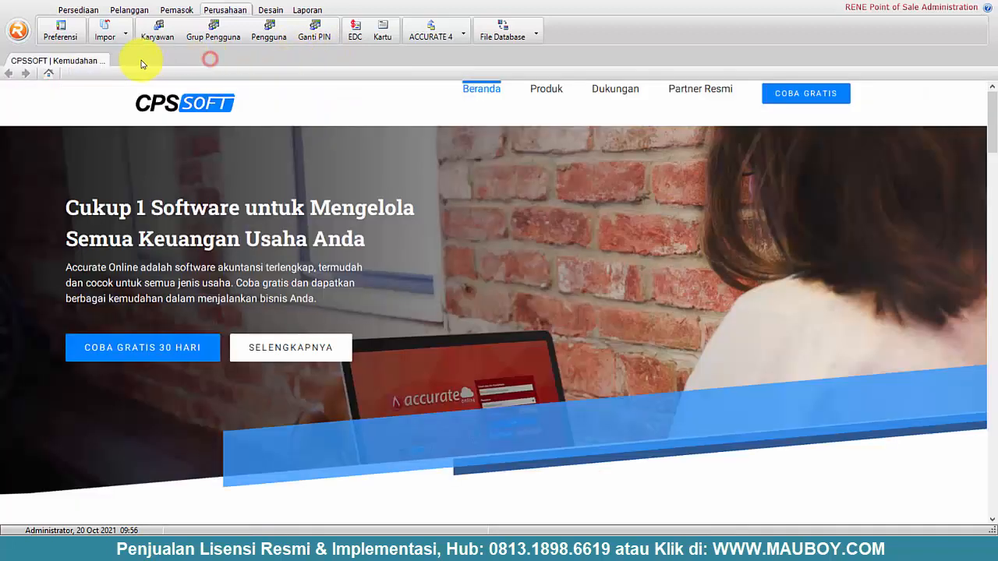
{"action": "left_click", "coordinate": [313, 10]}
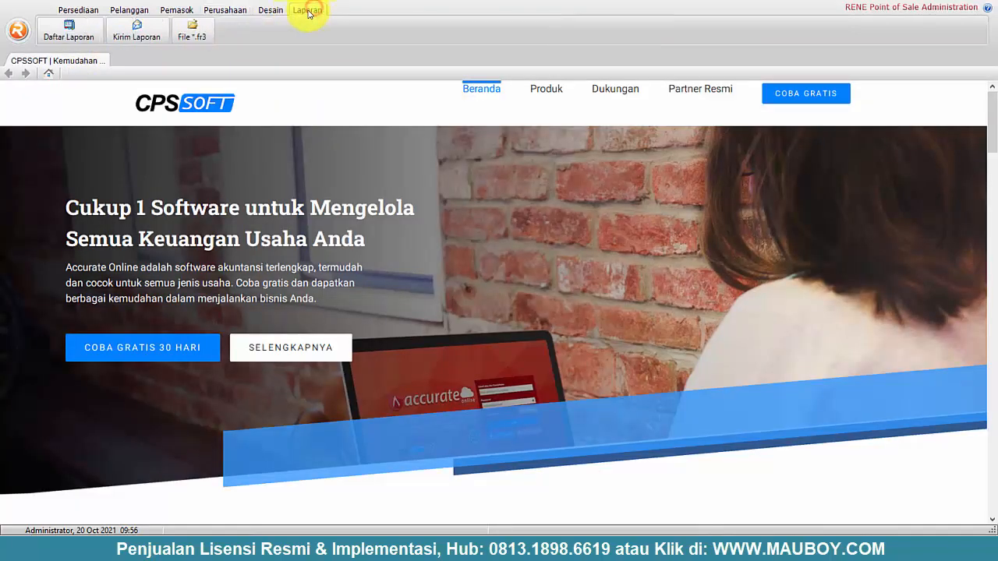
{"action": "left_click", "coordinate": [269, 9]}
{"action": "left_click", "coordinate": [233, 11]}
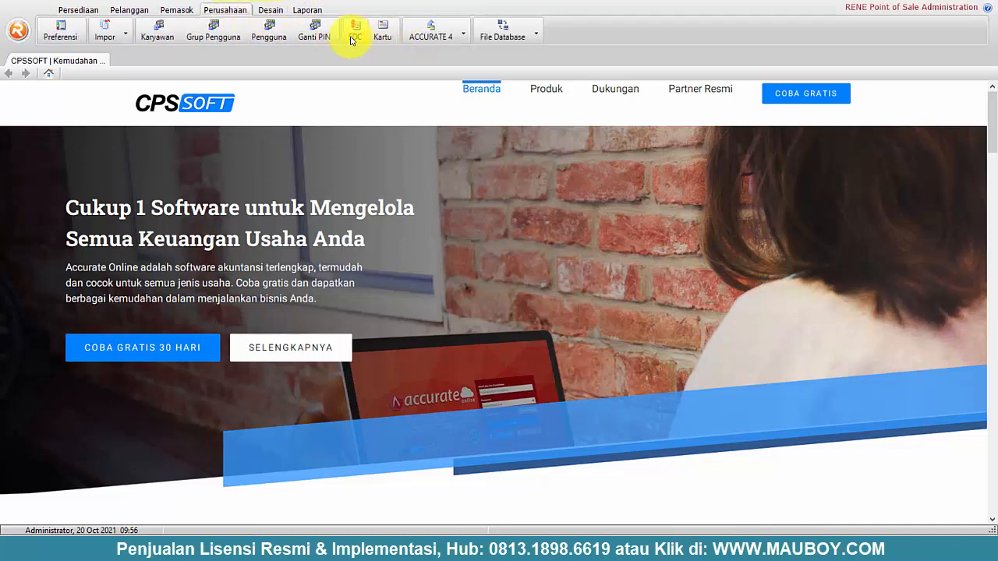
{"action": "left_click", "coordinate": [187, 10]}
{"action": "left_click", "coordinate": [131, 9]}
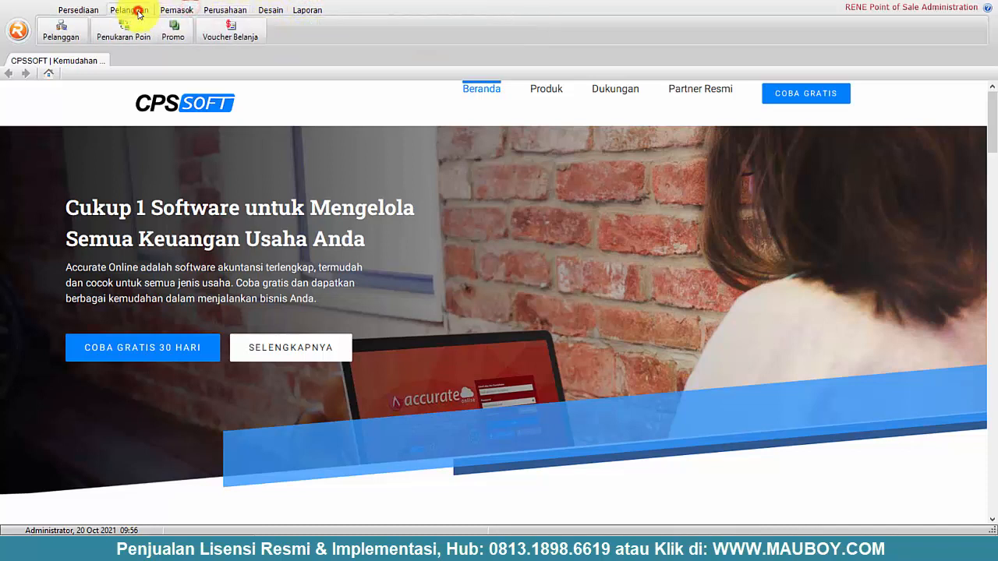
{"action": "left_click", "coordinate": [76, 9]}
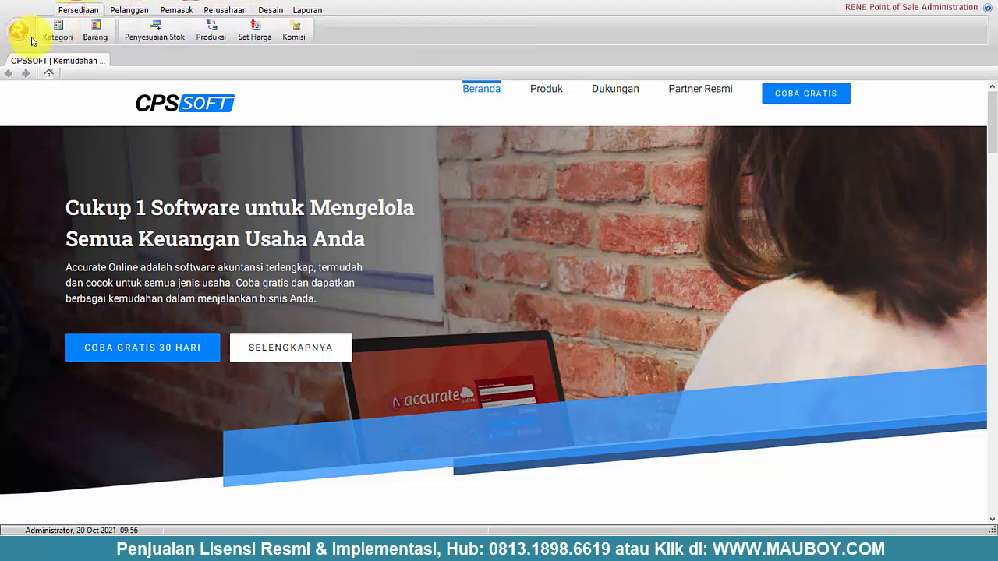
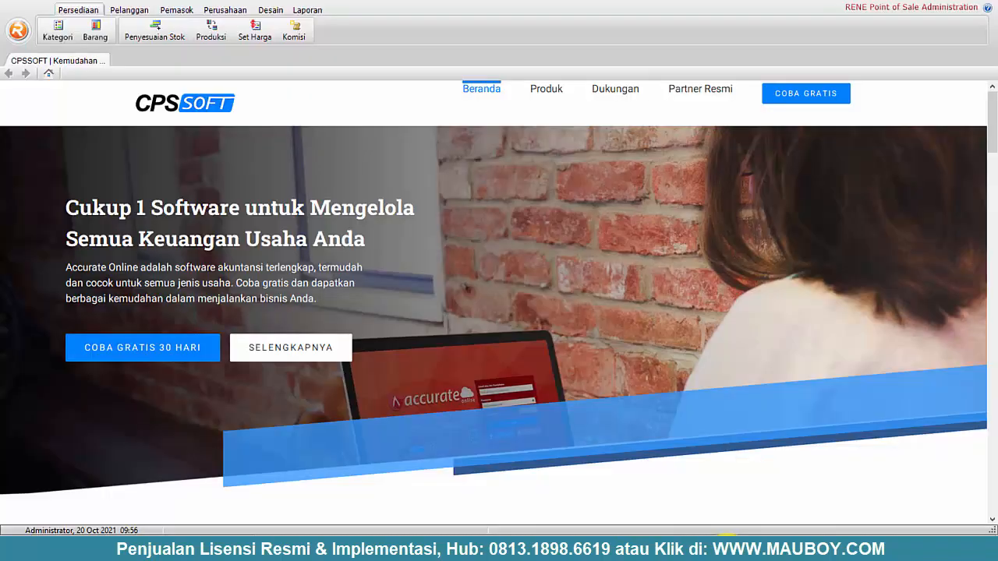
- Log out of RENE Point of Sale Administration from the application menu, confirming with Ya
{"action": "left_click", "coordinate": [18, 31]}
{"action": "left_click", "coordinate": [53, 116]}
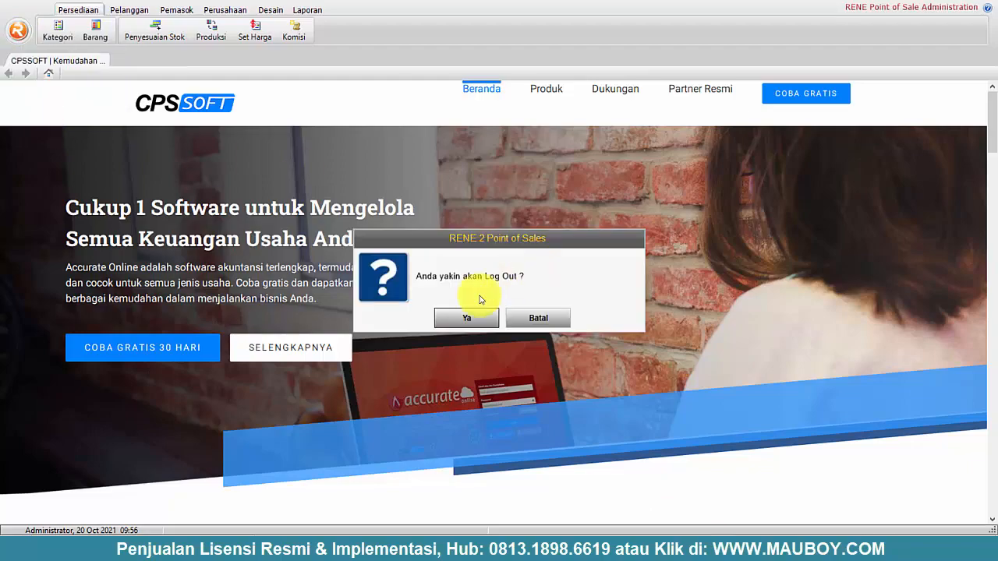
{"action": "left_click", "coordinate": [465, 320]}
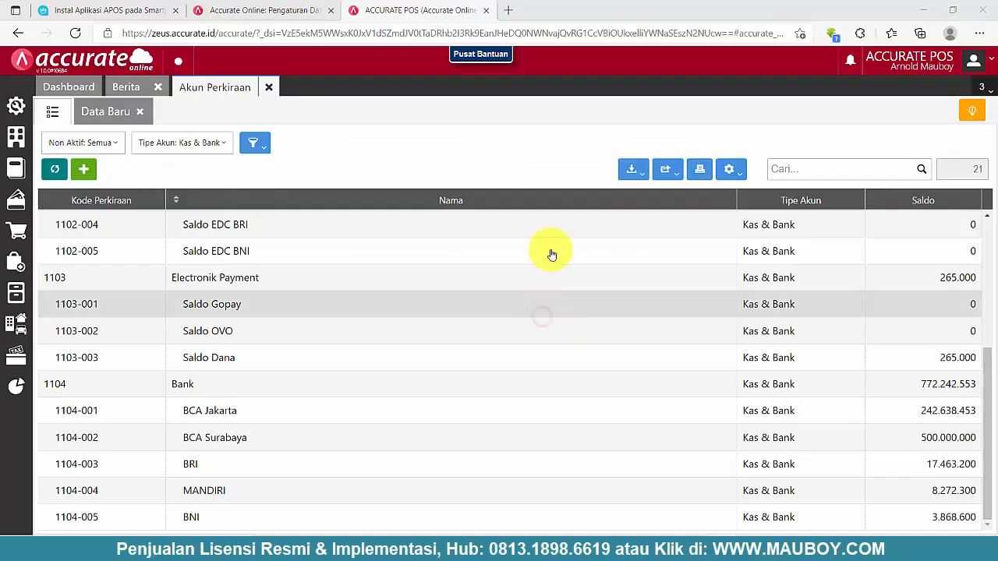
- Close the ACCURATE POS page, log out of Accurate Online, and search Windows for 'rene cashi'
{"action": "left_click", "coordinate": [485, 12]}
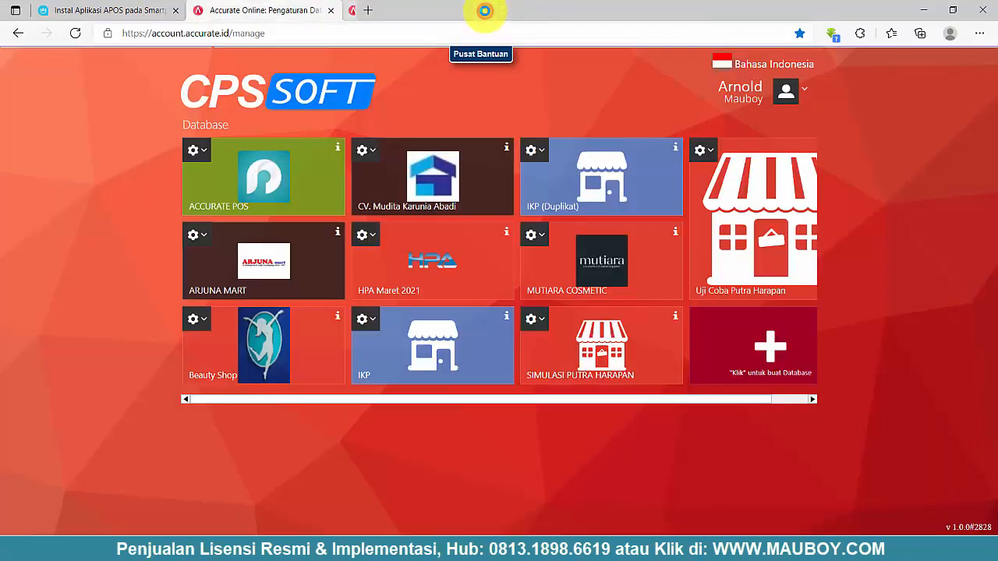
{"action": "left_click", "coordinate": [788, 95]}
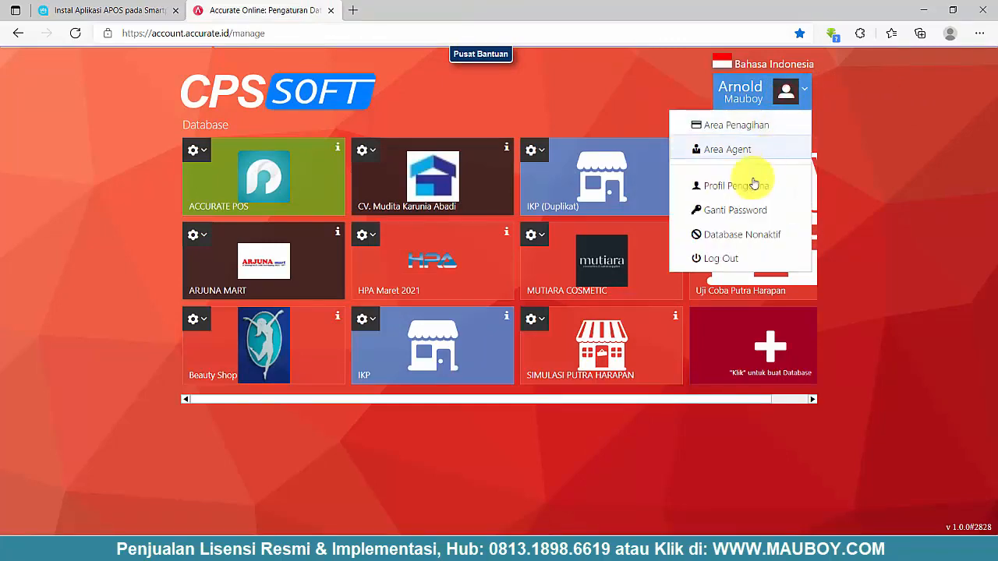
{"action": "left_click", "coordinate": [737, 258]}
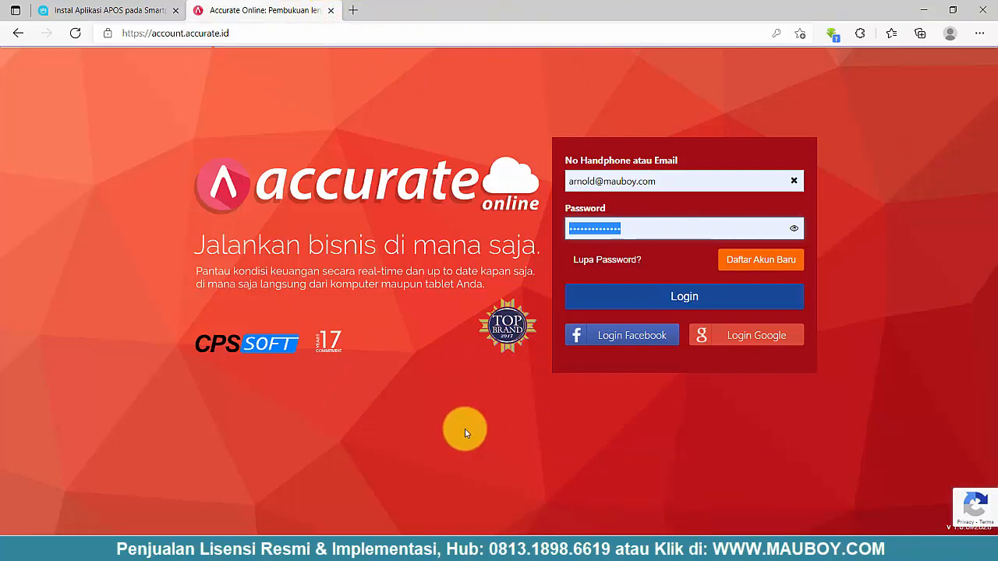
{"action": "left_click", "coordinate": [13, 548]}
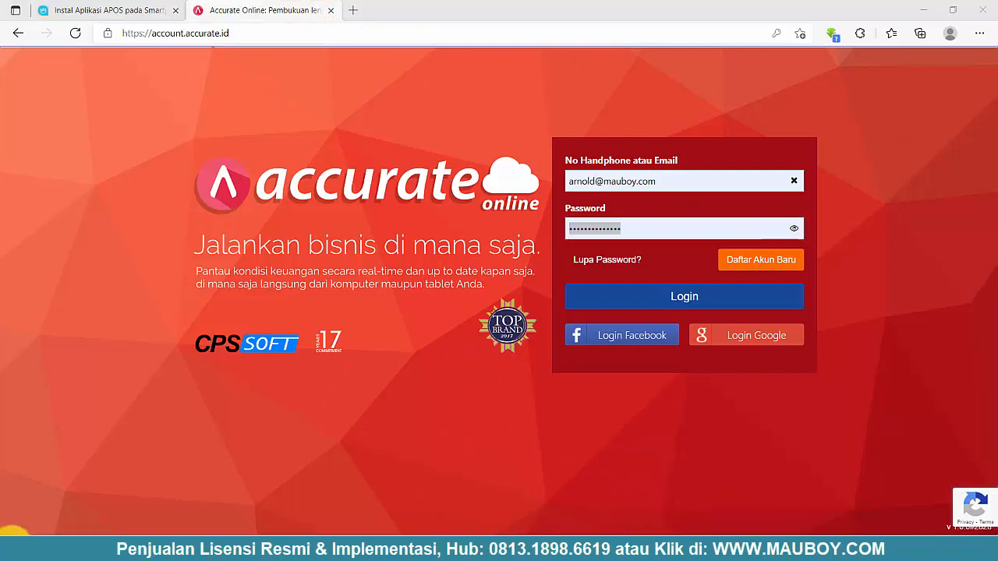
{"action": "type", "text": "rene cashi"}
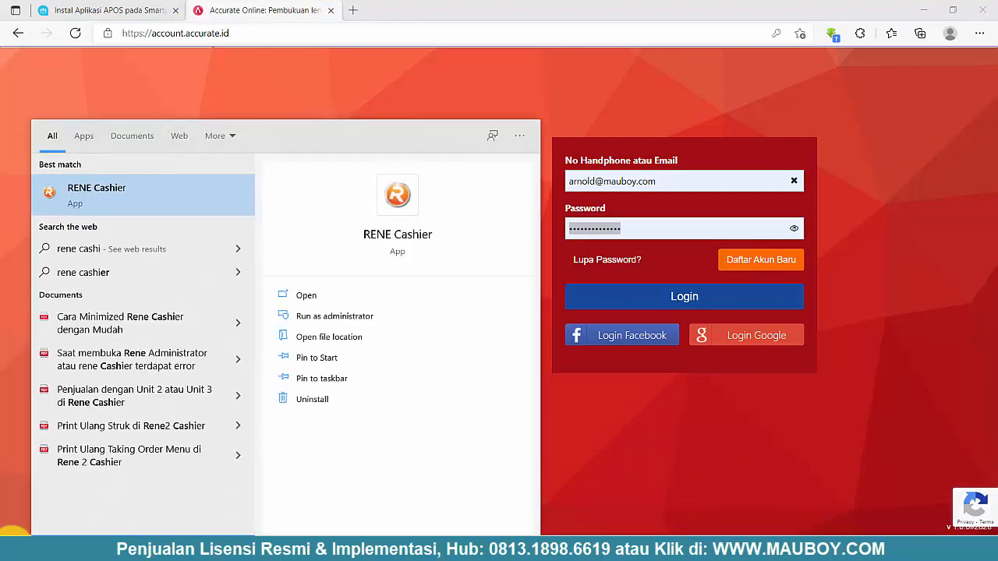
- Launch RENE Cashier, reset the Accurate Online integration settings, and reopen its login form
{"action": "left_click", "coordinate": [102, 192]}
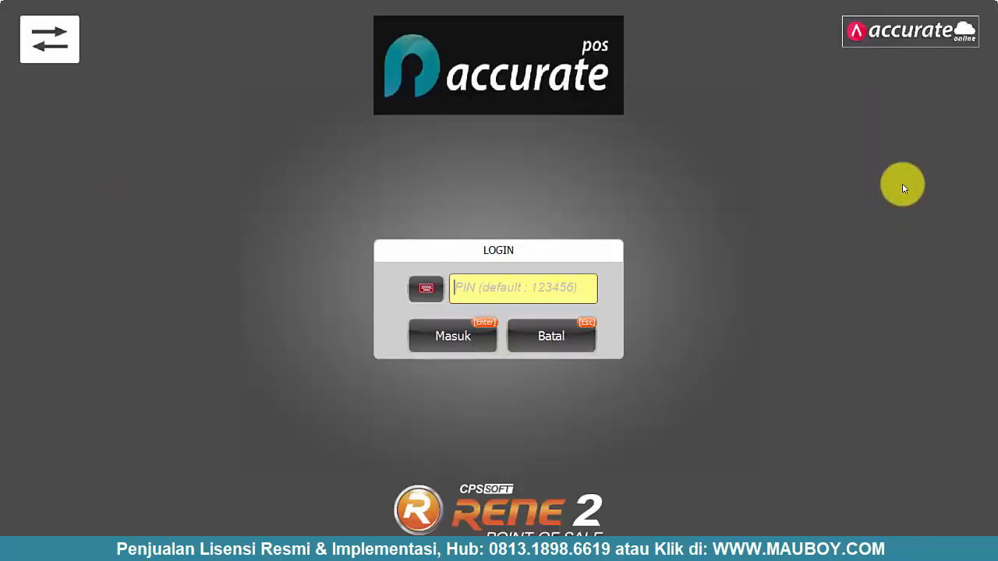
{"action": "left_click", "coordinate": [927, 37]}
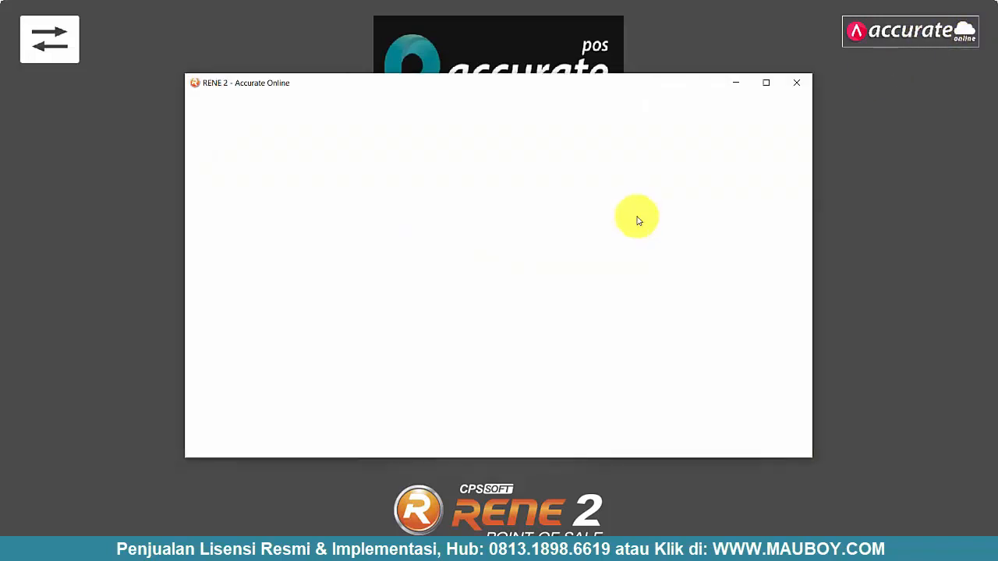
{"action": "left_click", "coordinate": [498, 335]}
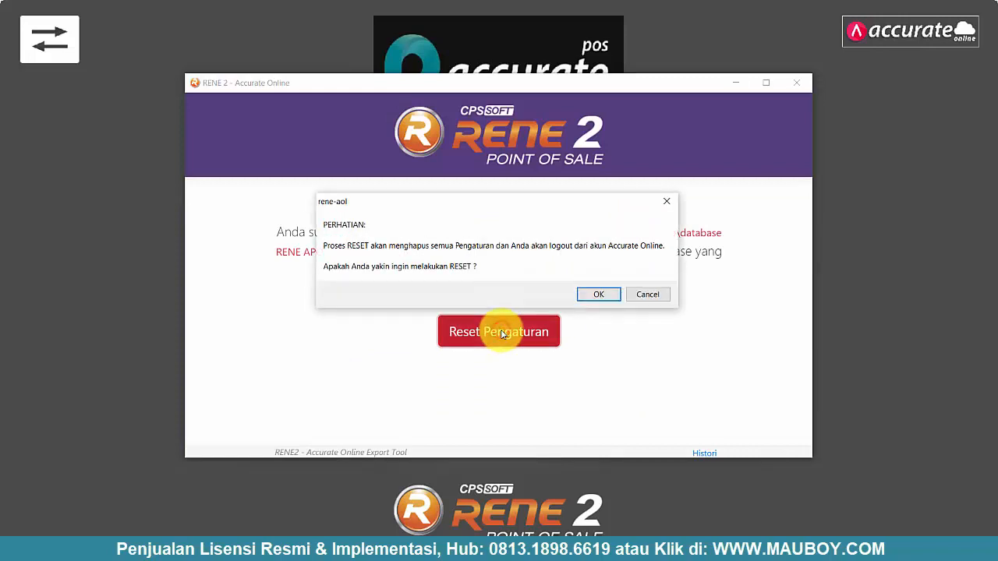
{"action": "left_click", "coordinate": [597, 291]}
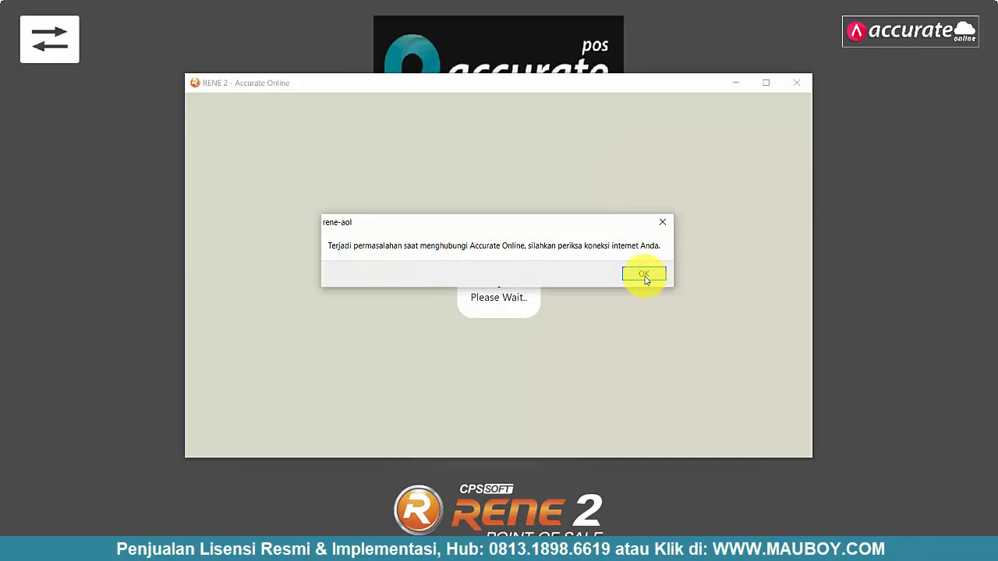
{"action": "left_click", "coordinate": [644, 277]}
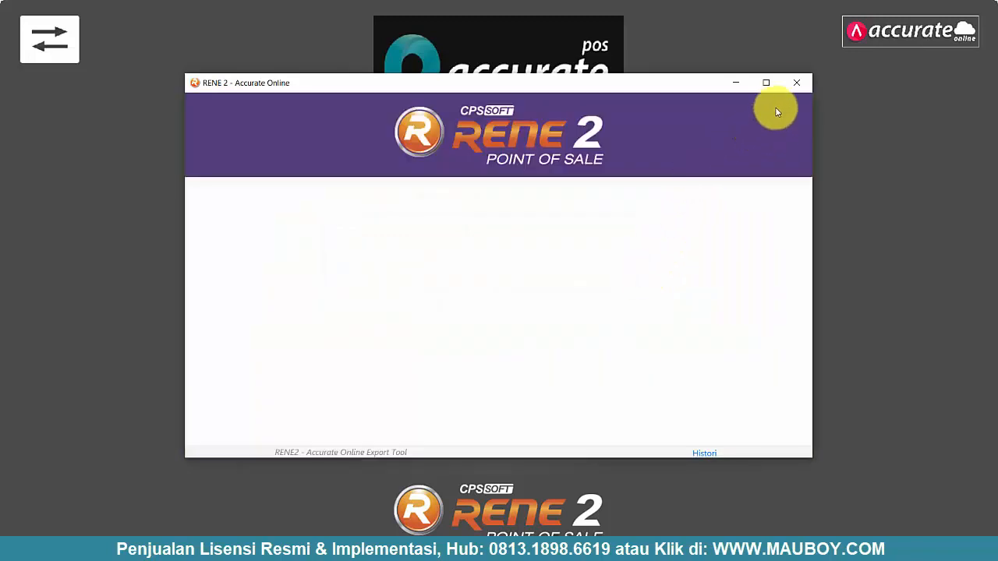
{"action": "left_click", "coordinate": [796, 83]}
{"action": "left_click", "coordinate": [917, 41]}
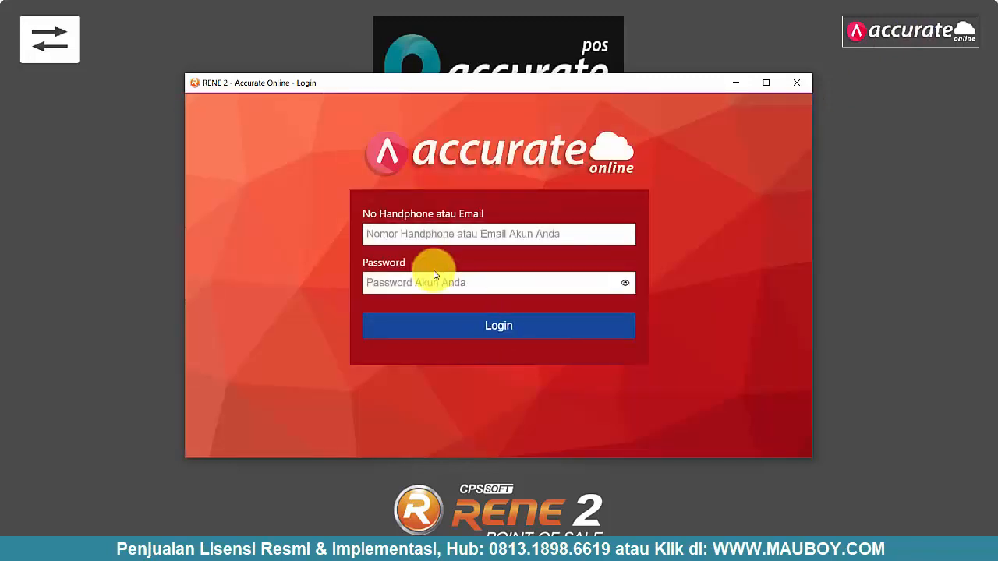
- Sign in to Accurate Online with the account e-mail and password
{"action": "left_click", "coordinate": [434, 236]}
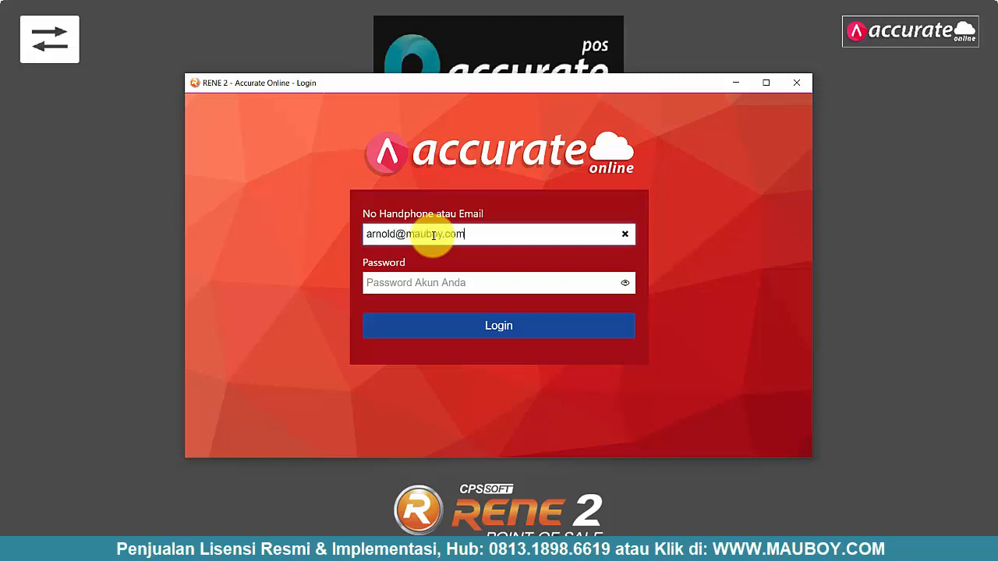
{"action": "key", "text": "Tab"}
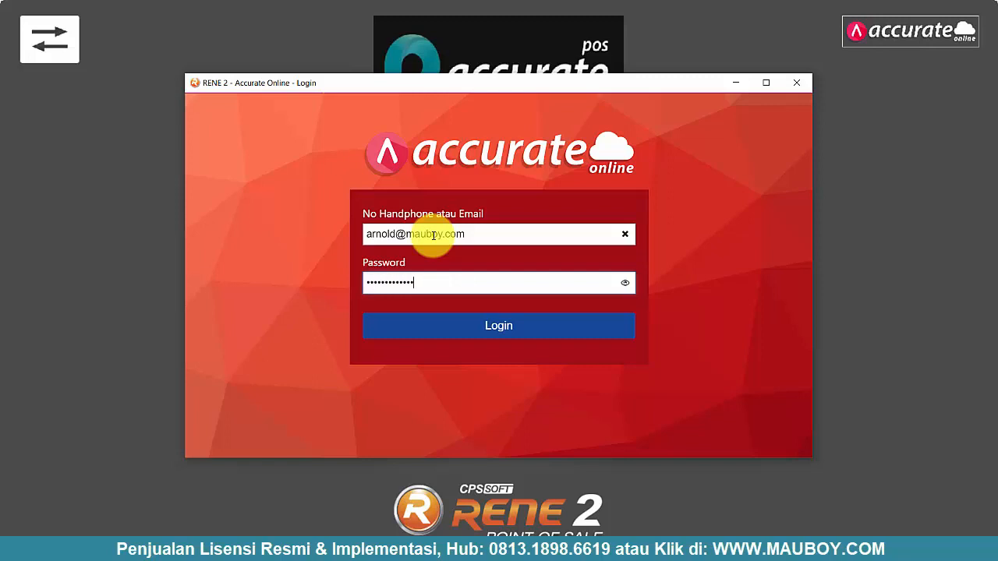
{"action": "left_click", "coordinate": [475, 325]}
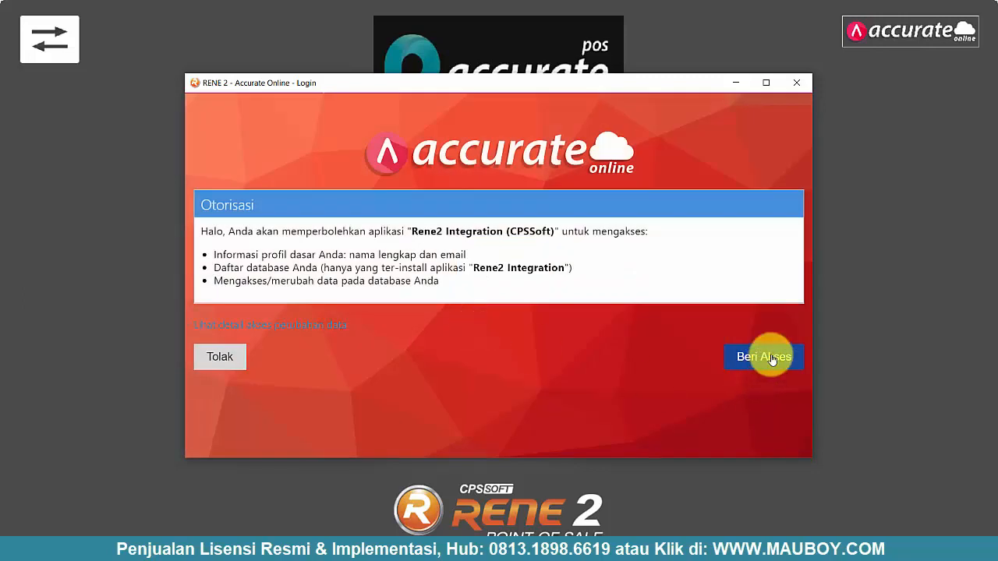
- Grant Rene2 Integration access and select the ACCURATE POS database
{"action": "left_click", "coordinate": [770, 357]}
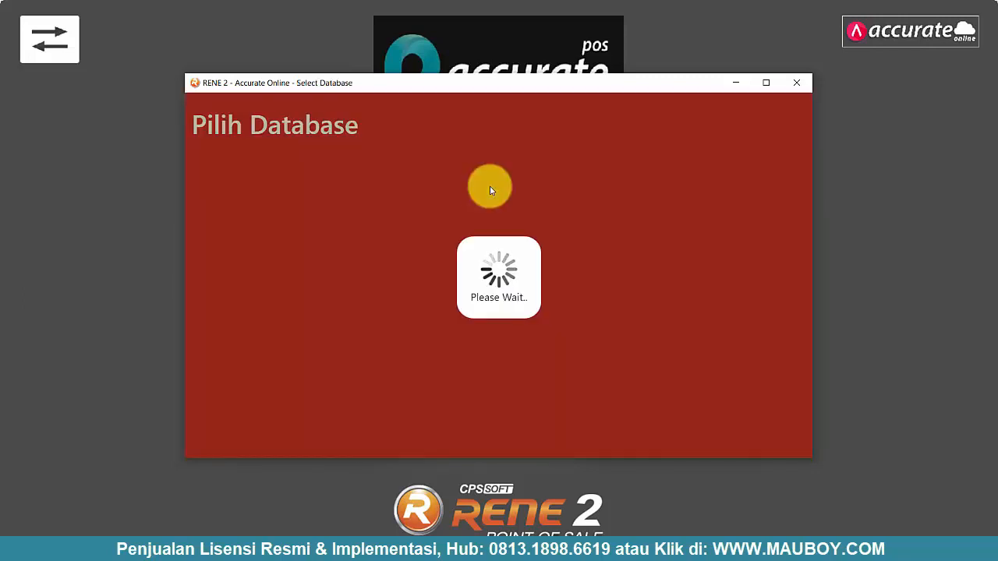
{"action": "scroll", "coordinate": [546, 266], "scroll_direction": "down", "scroll_amount": 2}
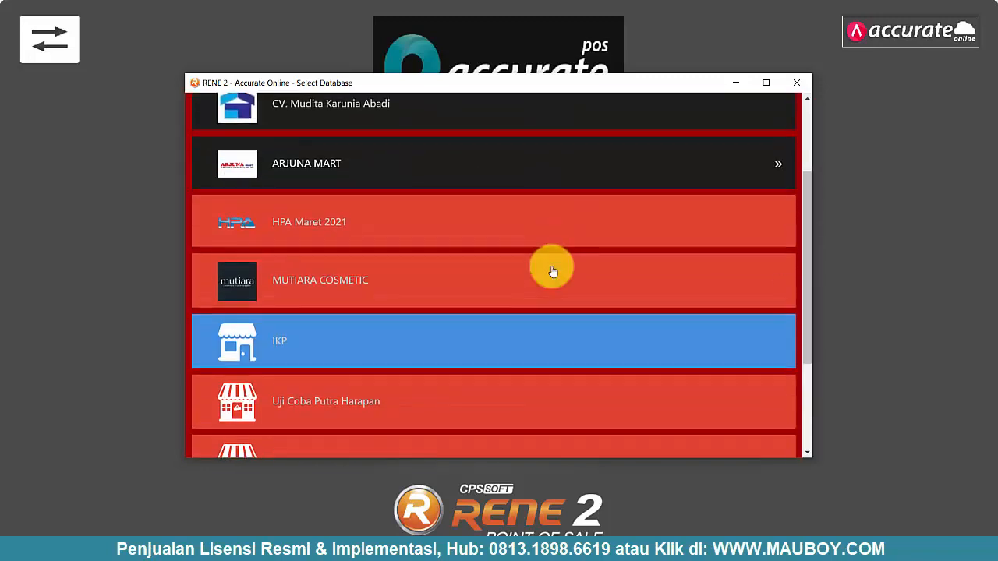
{"action": "scroll", "coordinate": [552, 271], "scroll_direction": "down", "scroll_amount": 2}
{"action": "scroll", "coordinate": [551, 271], "scroll_direction": "up", "scroll_amount": 4}
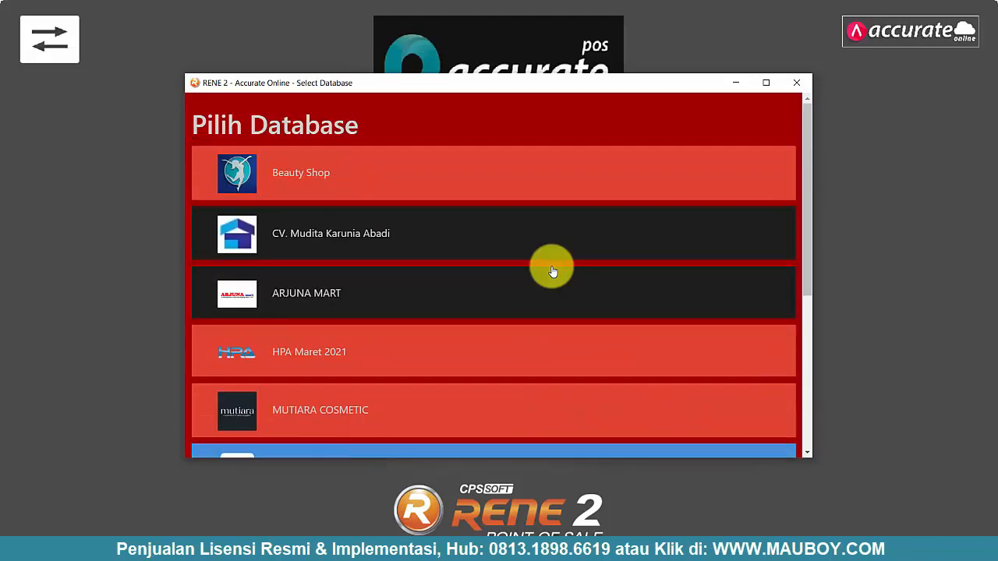
{"action": "scroll", "coordinate": [551, 270], "scroll_direction": "down", "scroll_amount": 4}
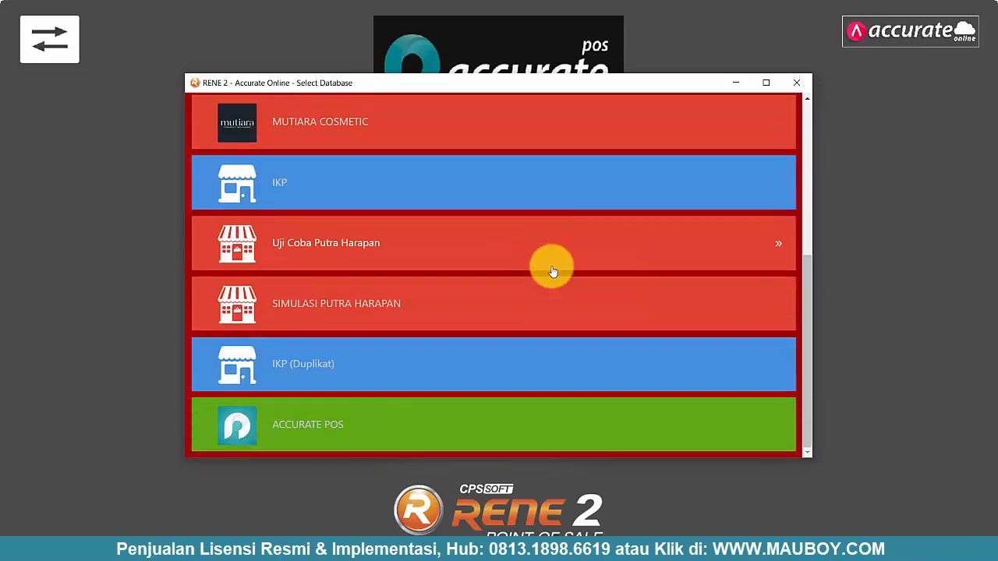
{"action": "left_click", "coordinate": [310, 434]}
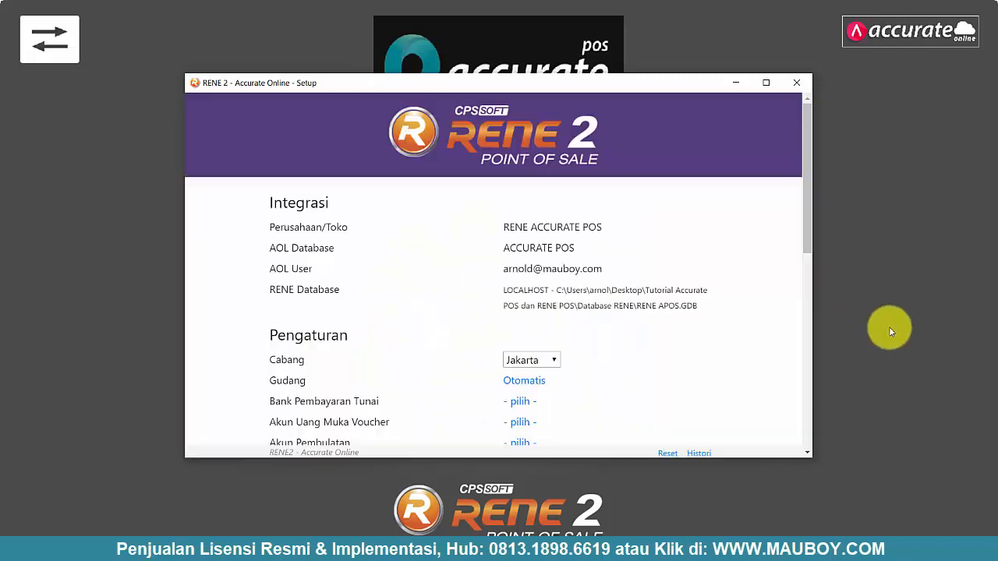
- Set branch and warehouse to Jakarta and the cash payment bank to Kas Kasir Jakarta
{"action": "scroll", "coordinate": [499, 337], "scroll_direction": "down", "scroll_amount": 1}
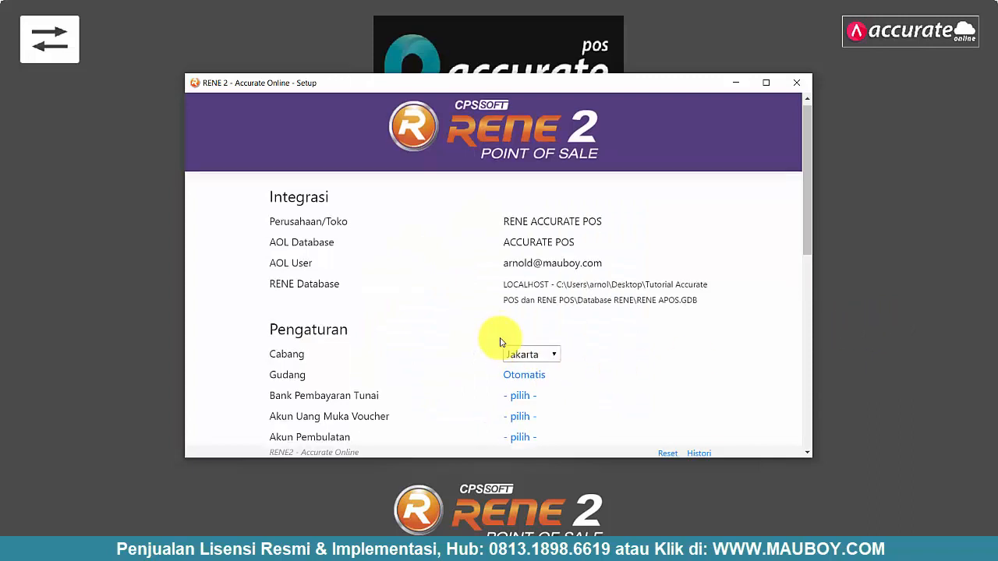
{"action": "scroll", "coordinate": [508, 336], "scroll_direction": "down", "scroll_amount": 2}
{"action": "left_click", "coordinate": [540, 166]}
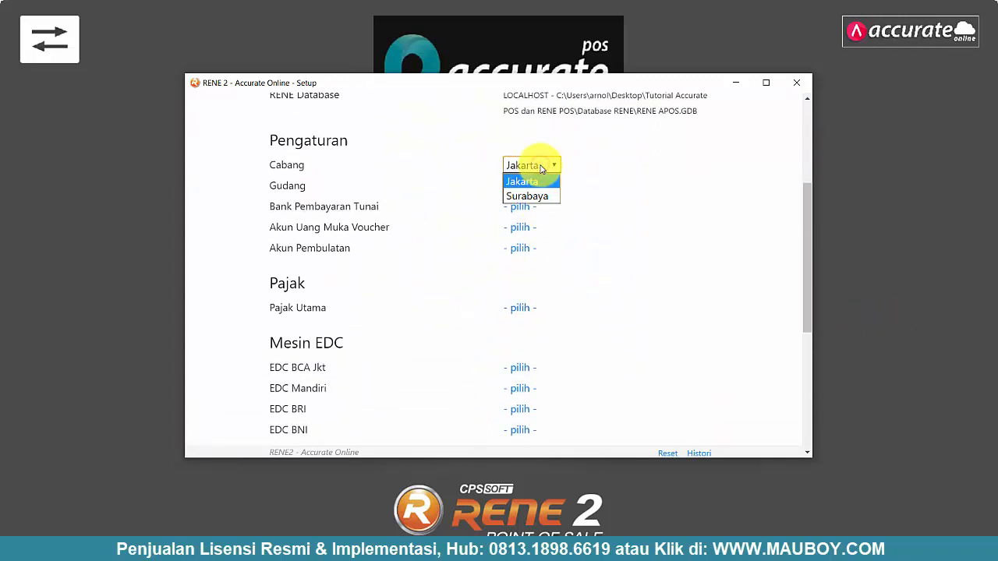
{"action": "left_click", "coordinate": [536, 182]}
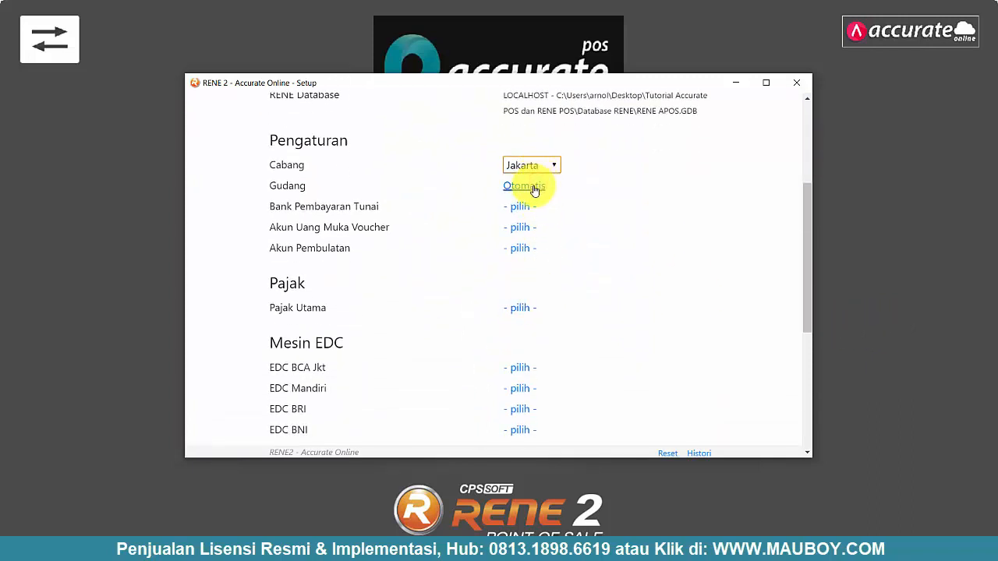
{"action": "left_click", "coordinate": [534, 188]}
{"action": "left_click", "coordinate": [428, 245]}
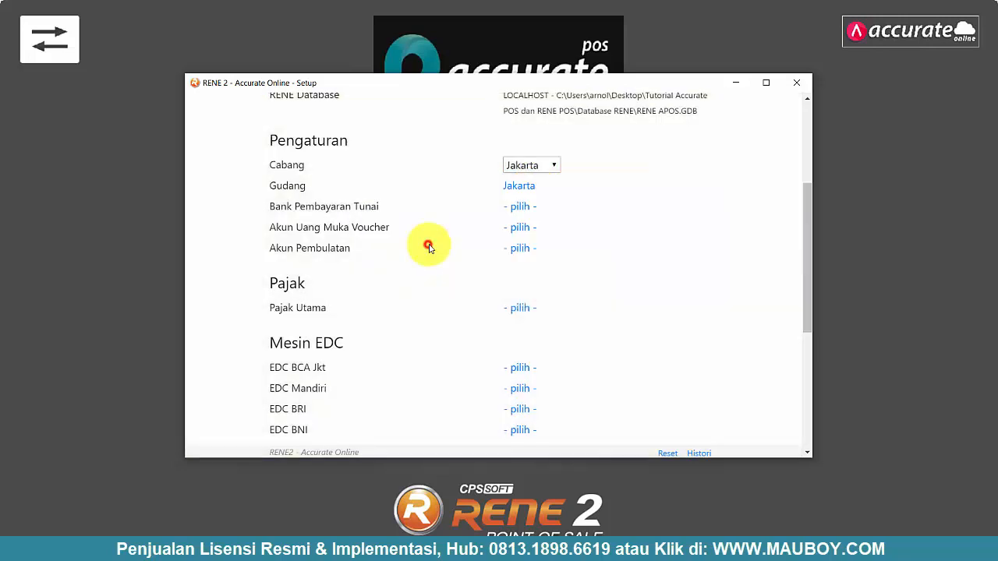
{"action": "left_click", "coordinate": [530, 208]}
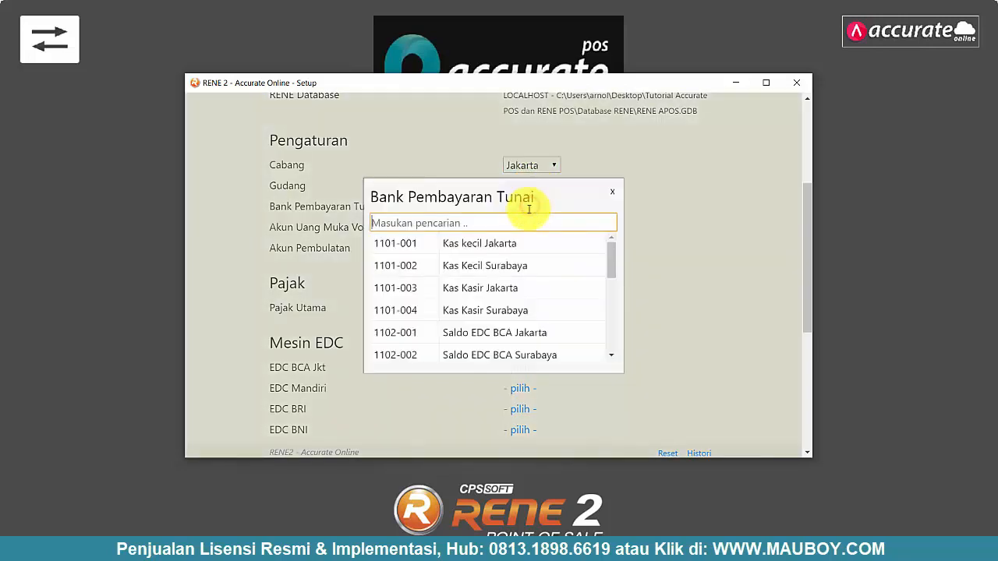
{"action": "left_click", "coordinate": [513, 287]}
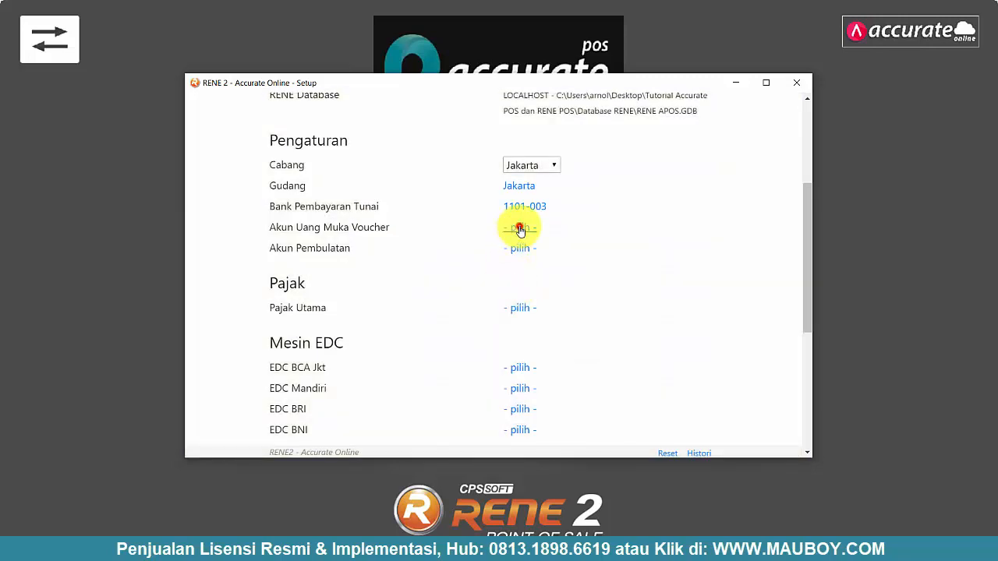
- Use 4102-002 for voucher down-payments and 7101-010 Pembulatan Kasir for rounding
{"action": "left_click", "coordinate": [520, 229]}
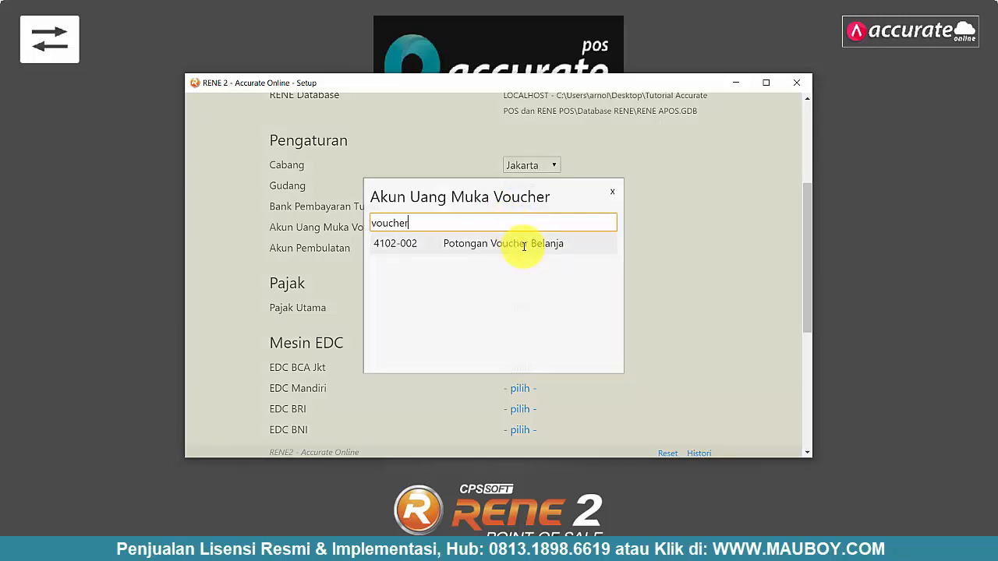
{"action": "left_click", "coordinate": [525, 243]}
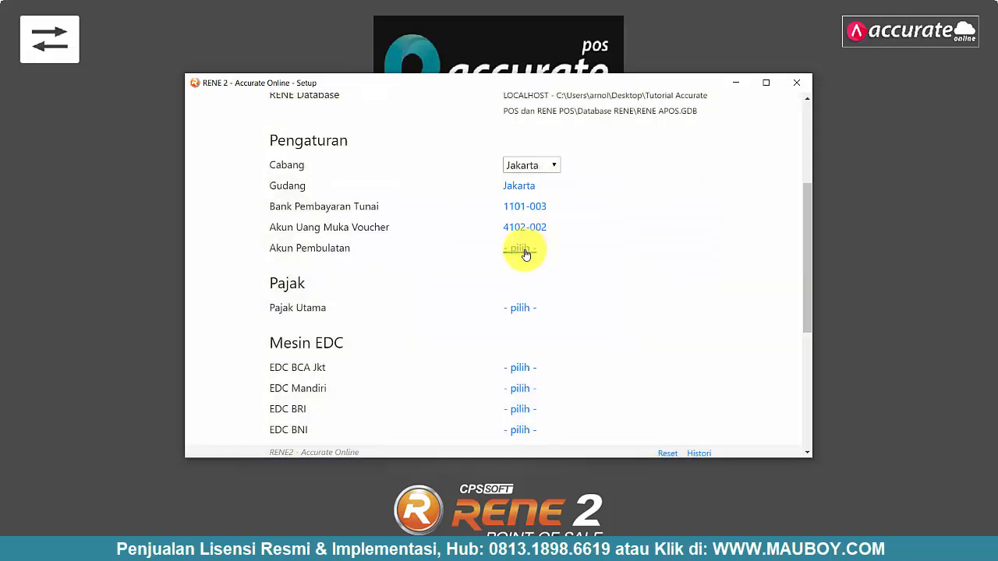
{"action": "left_click", "coordinate": [524, 249]}
{"action": "left_click", "coordinate": [510, 223]}
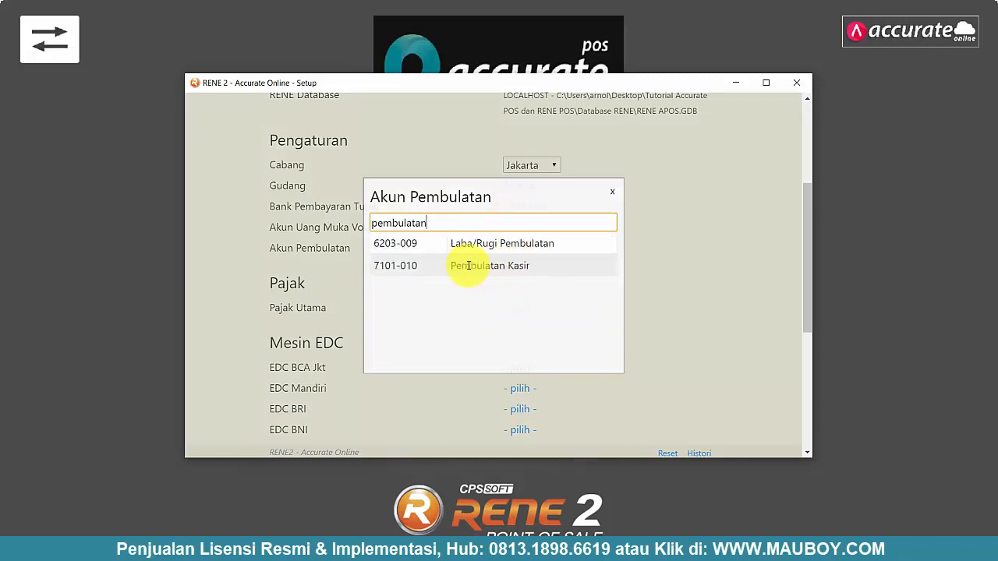
{"action": "left_click", "coordinate": [485, 266]}
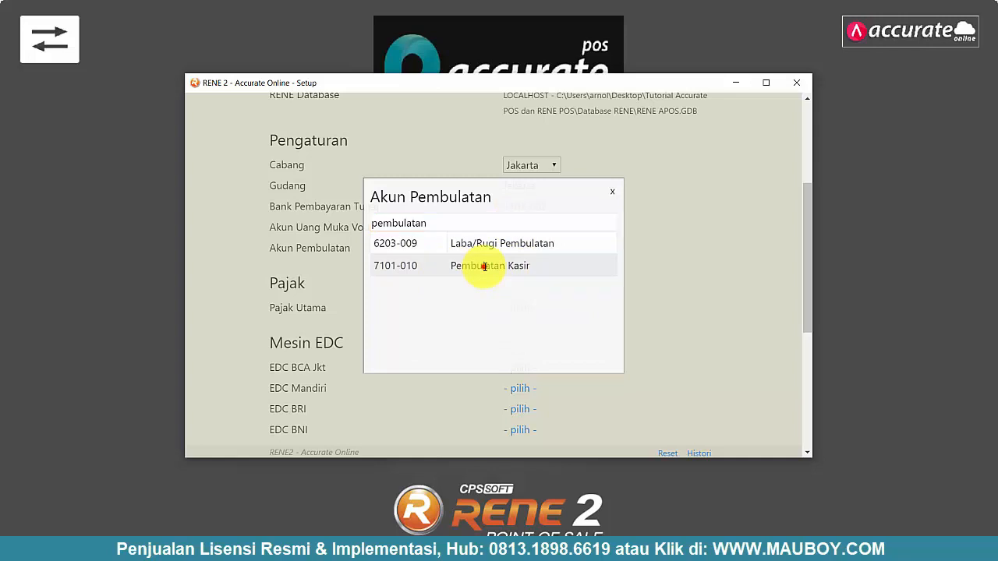
- Set main tax to Pajak Pertambahan Nilai and the Umum price category to Reguler
{"action": "left_click", "coordinate": [532, 309]}
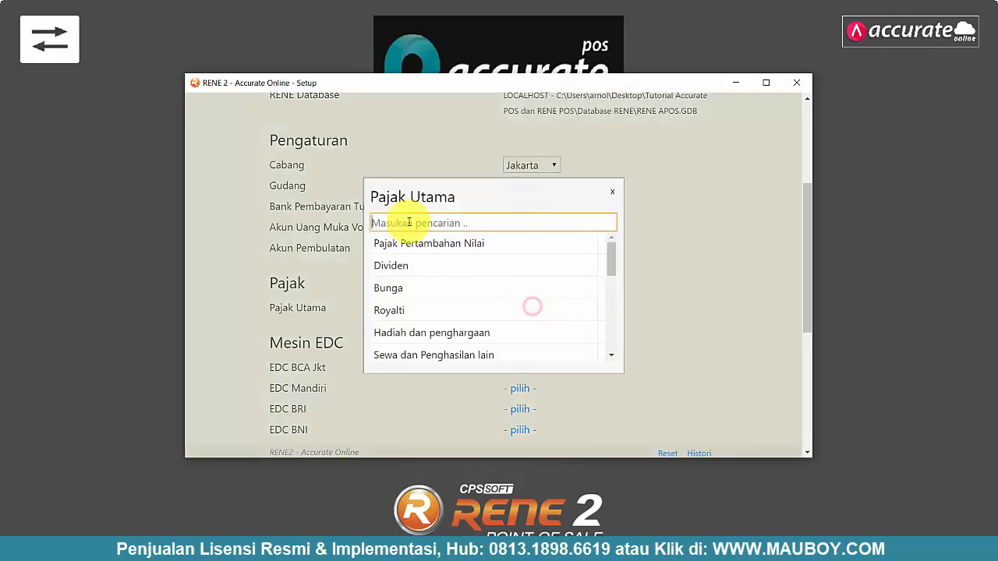
{"action": "left_click", "coordinate": [428, 244]}
{"action": "scroll", "coordinate": [461, 261], "scroll_direction": "down", "scroll_amount": 3}
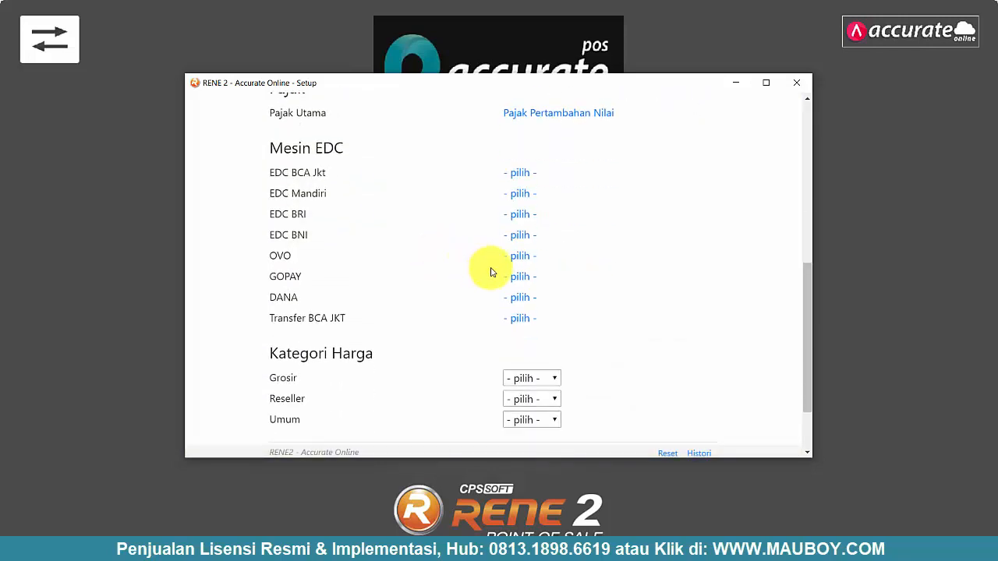
{"action": "left_click", "coordinate": [535, 423]}
{"action": "left_click", "coordinate": [535, 448]}
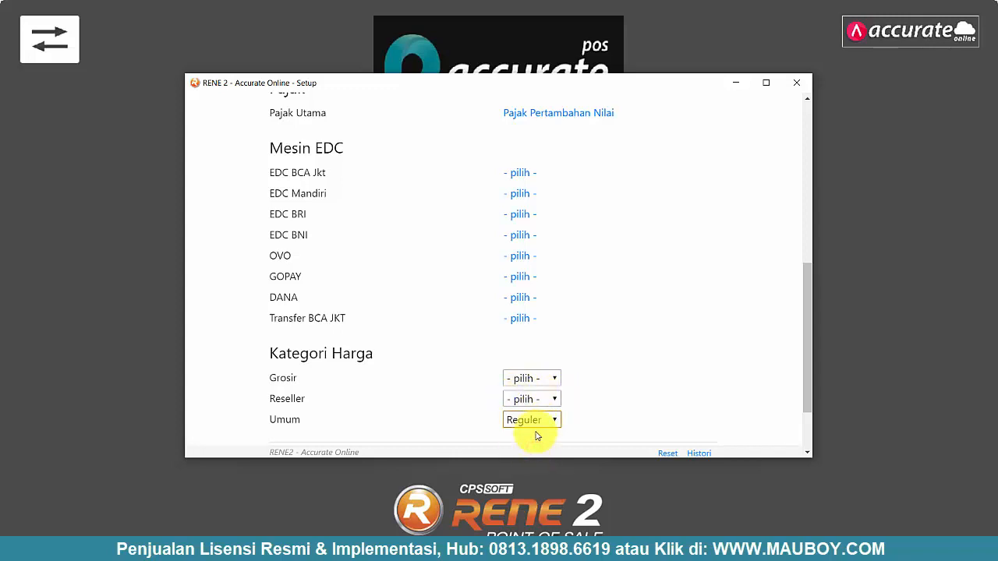
- Map EDC BCA Jkt to 1102-001, EDC Mandiri to 1102-003, EDC BRI to 1102-004, EDC BNI to 1102-005
{"action": "scroll", "coordinate": [595, 307], "scroll_direction": "up", "scroll_amount": 4}
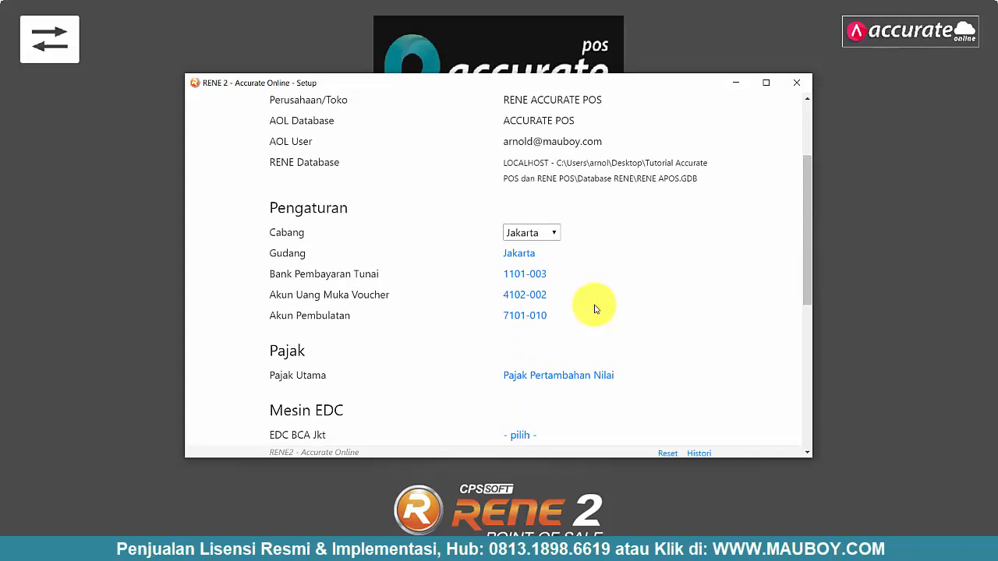
{"action": "scroll", "coordinate": [596, 307], "scroll_direction": "down", "scroll_amount": 3}
{"action": "left_click", "coordinate": [521, 242]}
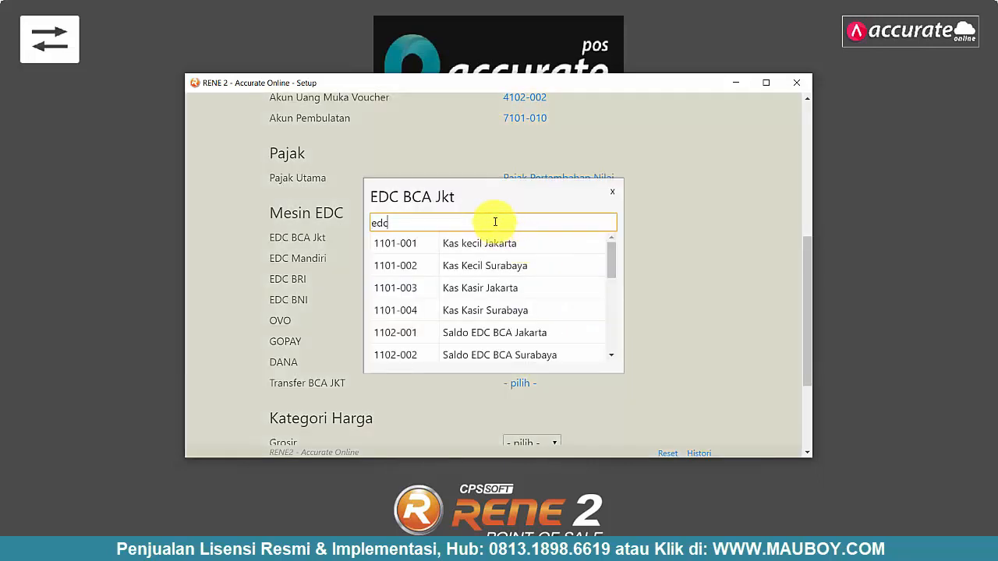
{"action": "left_click", "coordinate": [502, 239]}
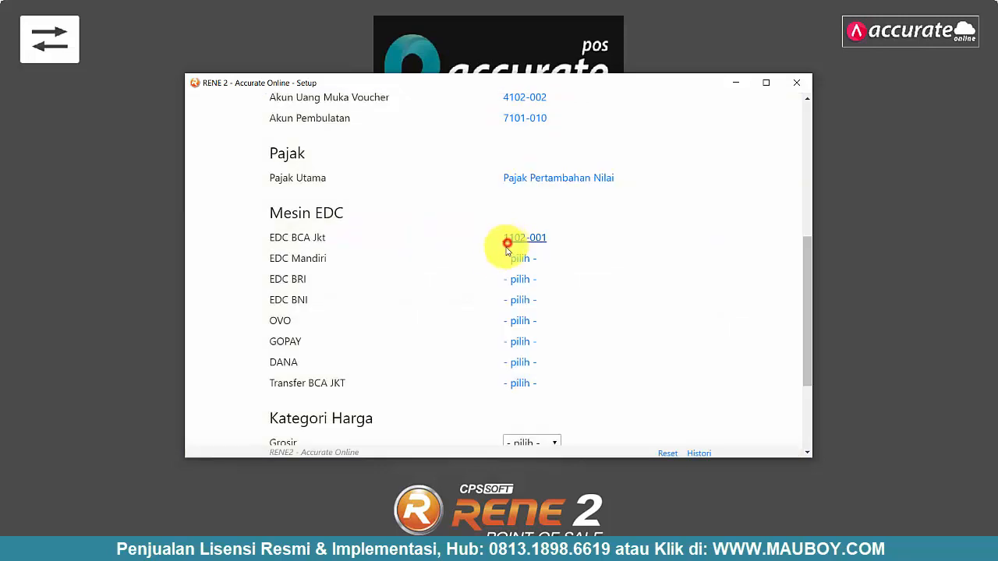
{"action": "left_click", "coordinate": [521, 258]}
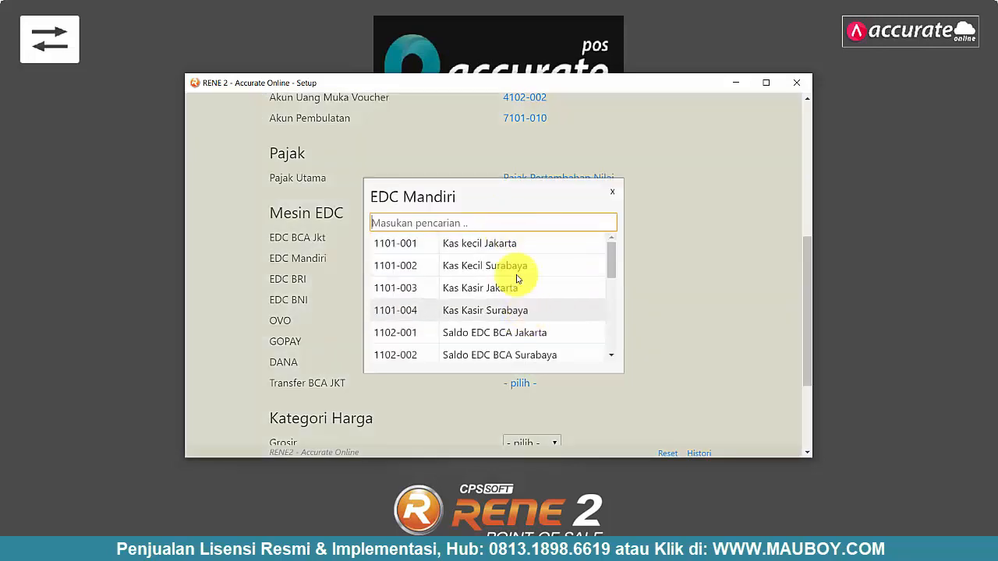
{"action": "scroll", "coordinate": [518, 277], "scroll_direction": "down", "scroll_amount": 1}
{"action": "scroll", "coordinate": [517, 282], "scroll_direction": "down", "scroll_amount": 1}
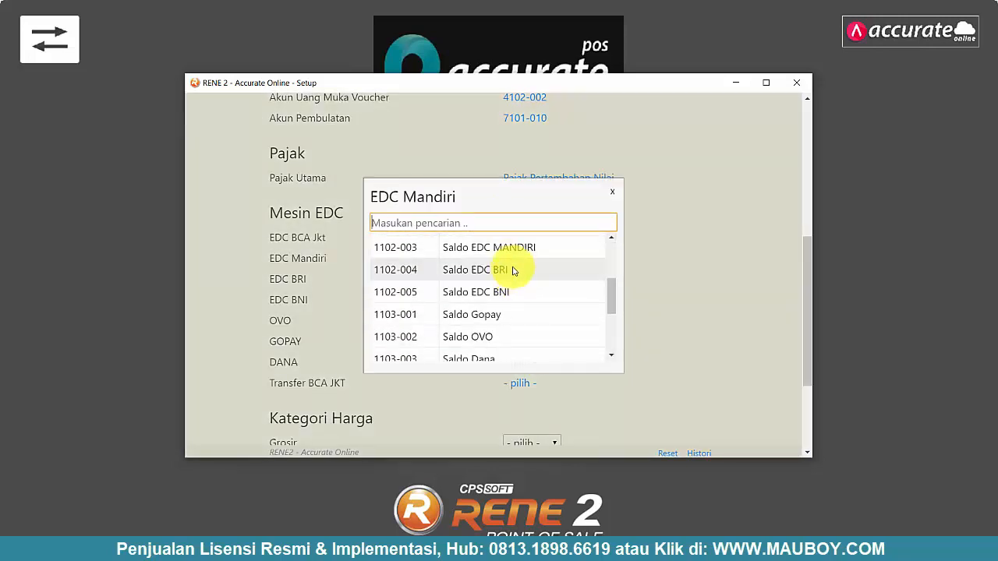
{"action": "left_click", "coordinate": [511, 245]}
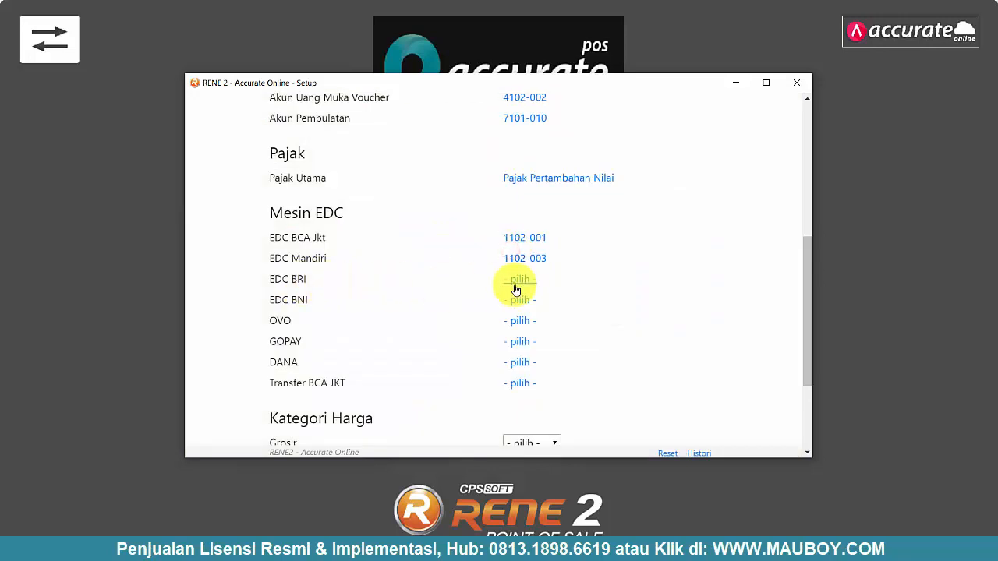
{"action": "left_click", "coordinate": [523, 286]}
{"action": "scroll", "coordinate": [535, 270], "scroll_direction": "down", "scroll_amount": 2}
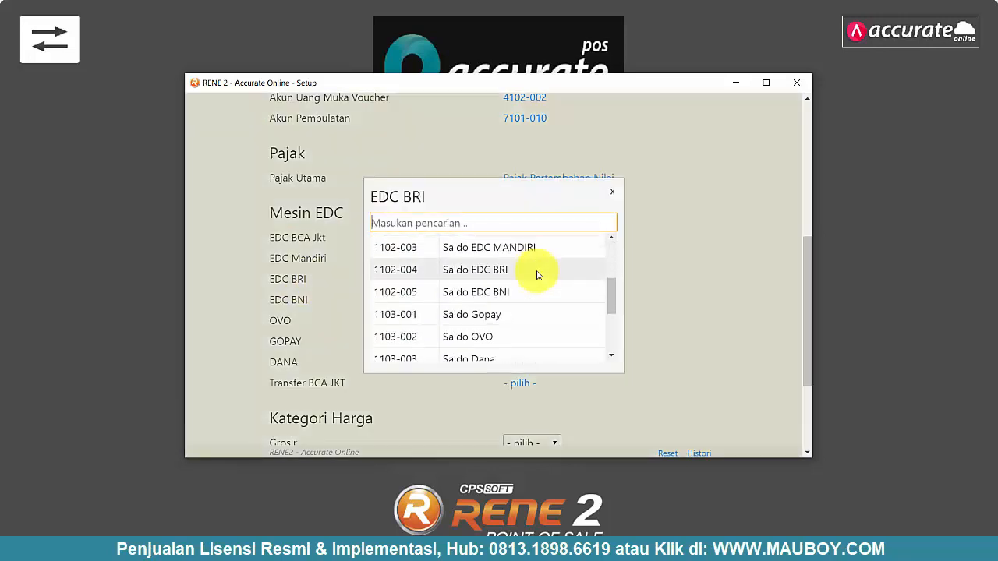
{"action": "left_click", "coordinate": [515, 270]}
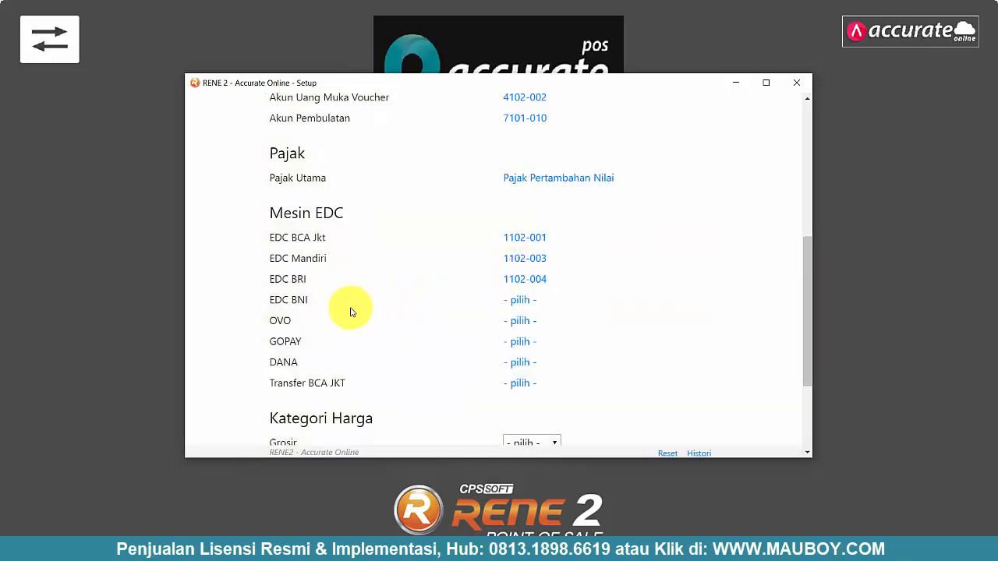
{"action": "left_click", "coordinate": [527, 302]}
{"action": "scroll", "coordinate": [546, 299], "scroll_direction": "down", "scroll_amount": 2}
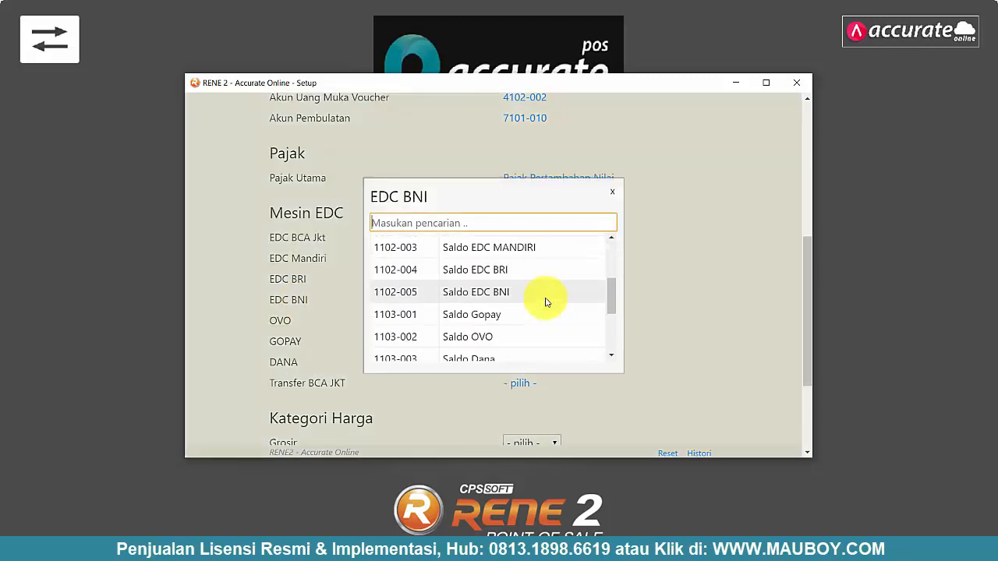
{"action": "left_click", "coordinate": [475, 296]}
- Map OVO to 1103-002, GOPAY to 1103-001, DANA to 1103-003, and Transfer BCA JKT to 1104-001
{"action": "left_click", "coordinate": [522, 320]}
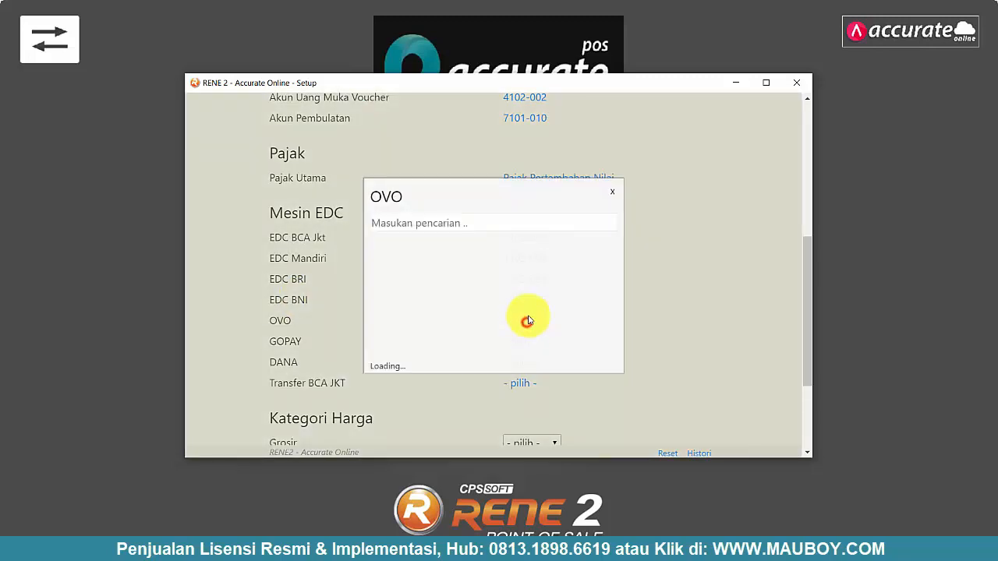
{"action": "scroll", "coordinate": [500, 308], "scroll_direction": "down", "scroll_amount": 3}
{"action": "left_click", "coordinate": [472, 337]}
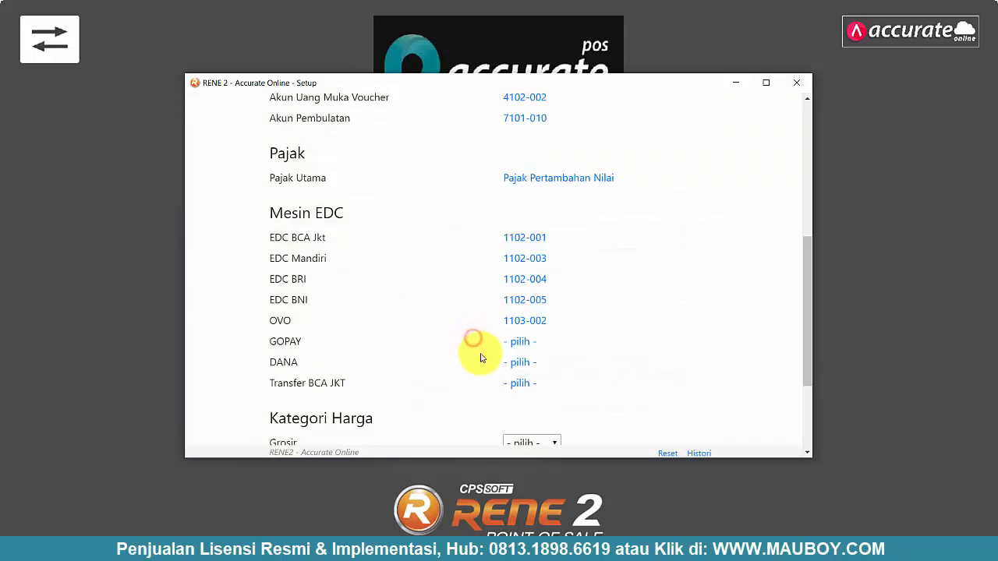
{"action": "left_click", "coordinate": [518, 342]}
{"action": "scroll", "coordinate": [518, 304], "scroll_direction": "down", "scroll_amount": 3}
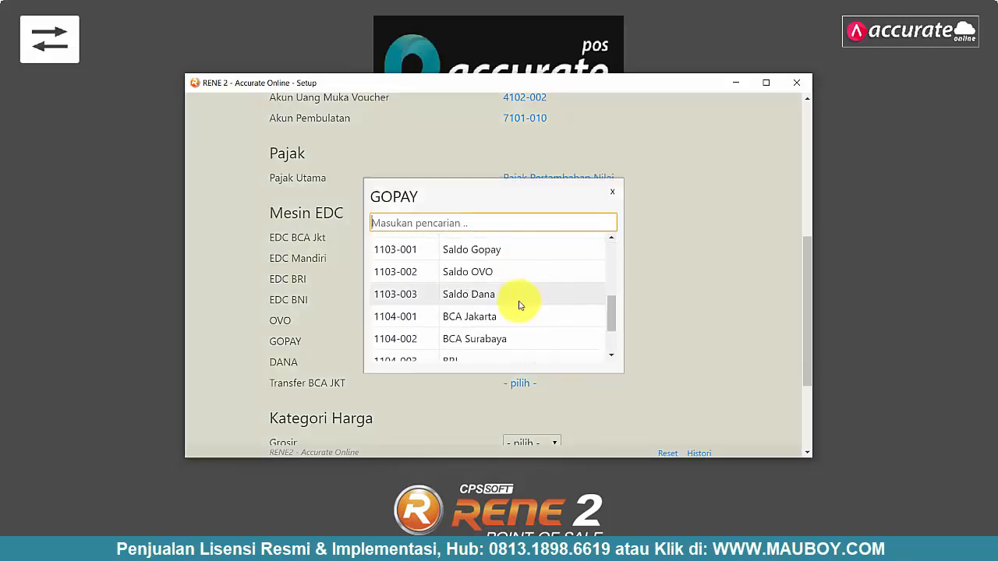
{"action": "scroll", "coordinate": [477, 321], "scroll_direction": "down", "scroll_amount": 1}
{"action": "scroll", "coordinate": [487, 322], "scroll_direction": "up", "scroll_amount": 1}
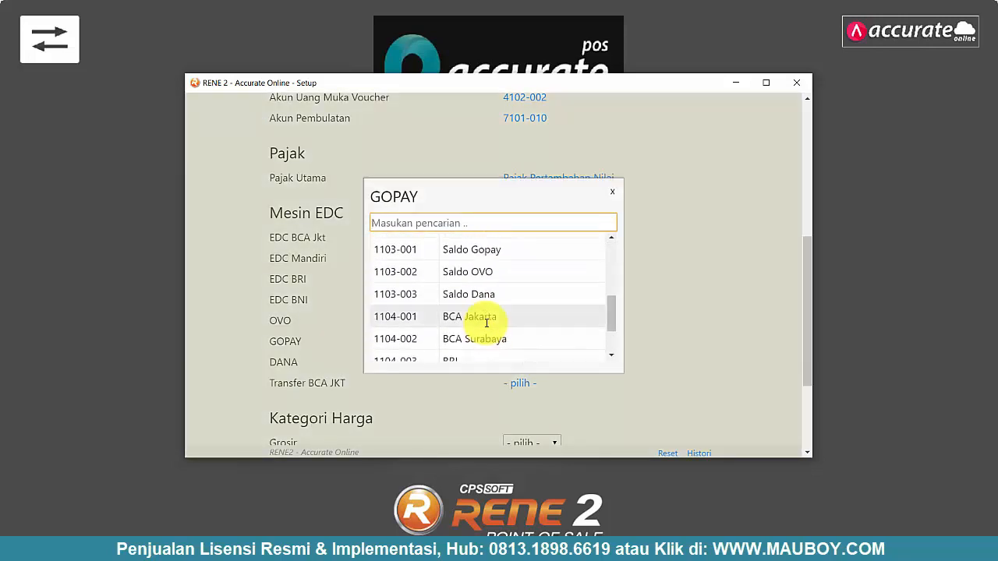
{"action": "left_click", "coordinate": [487, 249]}
{"action": "left_click", "coordinate": [530, 367]}
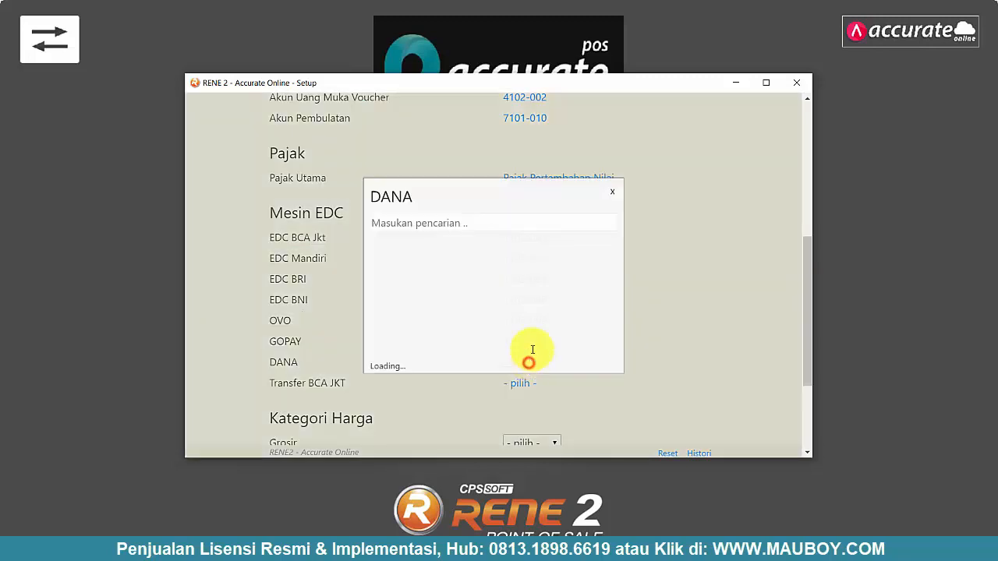
{"action": "scroll", "coordinate": [526, 279], "scroll_direction": "down", "scroll_amount": 3}
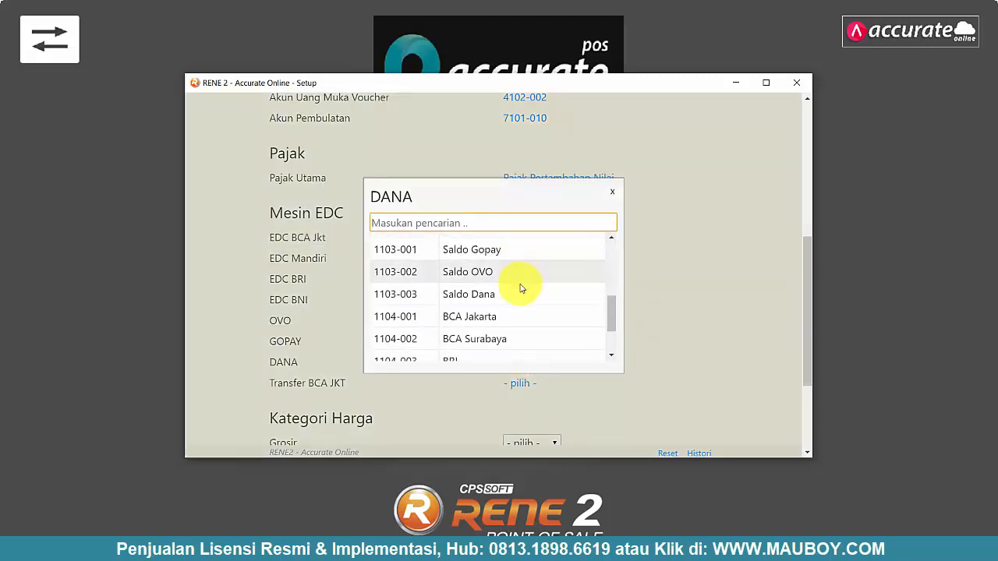
{"action": "left_click", "coordinate": [497, 293]}
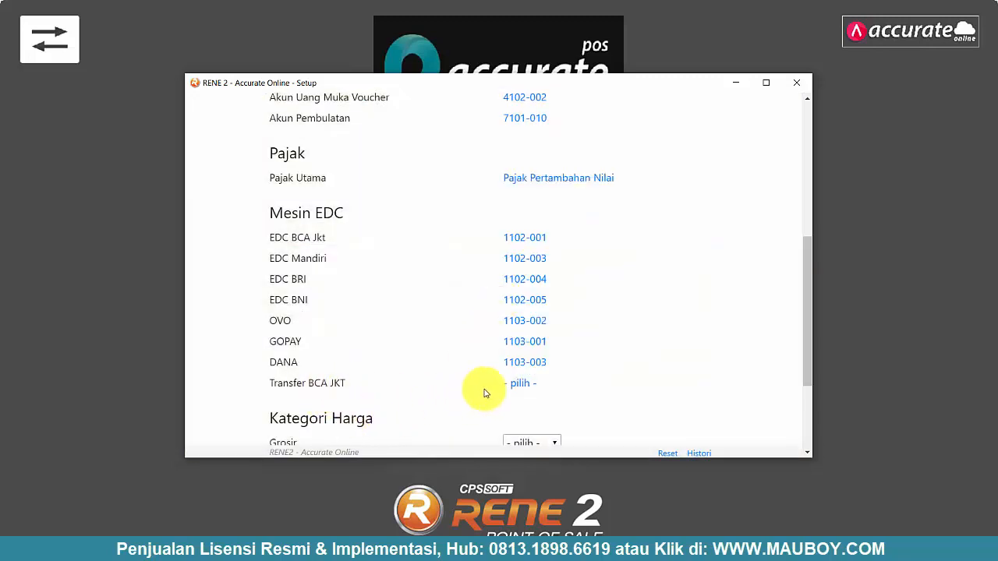
{"action": "left_click", "coordinate": [523, 384]}
{"action": "scroll", "coordinate": [515, 272], "scroll_direction": "down", "scroll_amount": 3}
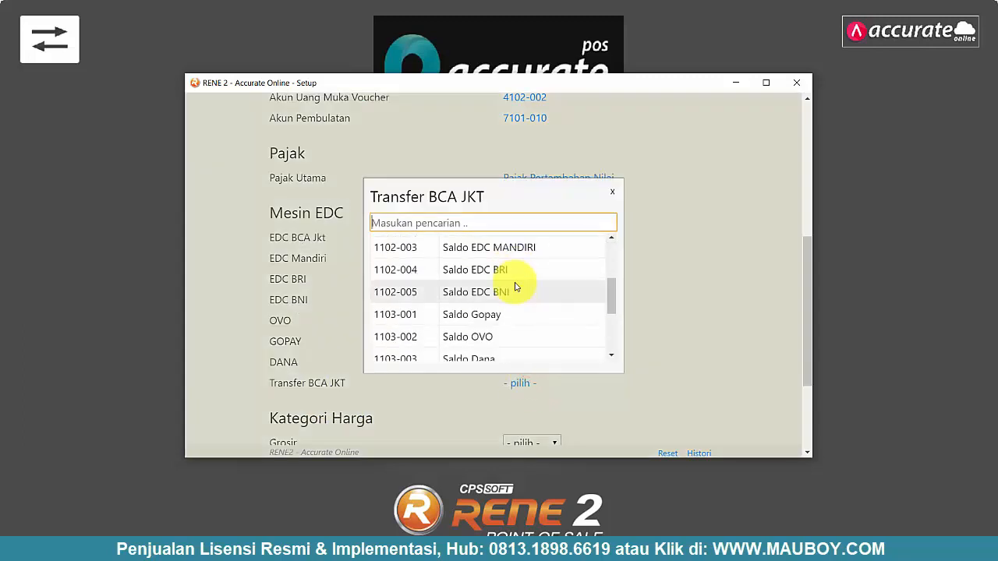
{"action": "scroll", "coordinate": [514, 277], "scroll_direction": "up", "scroll_amount": 3}
{"action": "scroll", "coordinate": [515, 282], "scroll_direction": "down", "scroll_amount": 8}
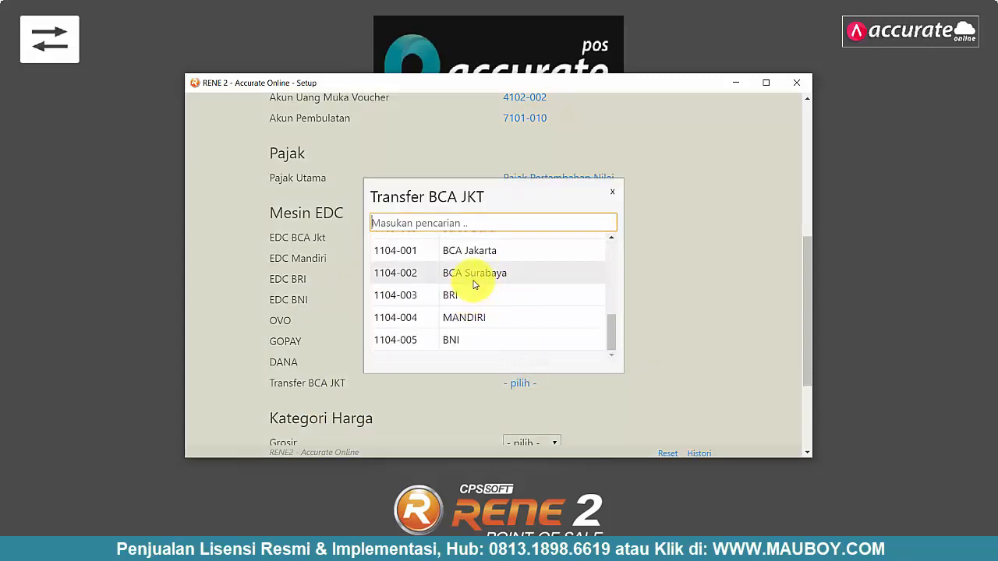
{"action": "left_click", "coordinate": [484, 251]}
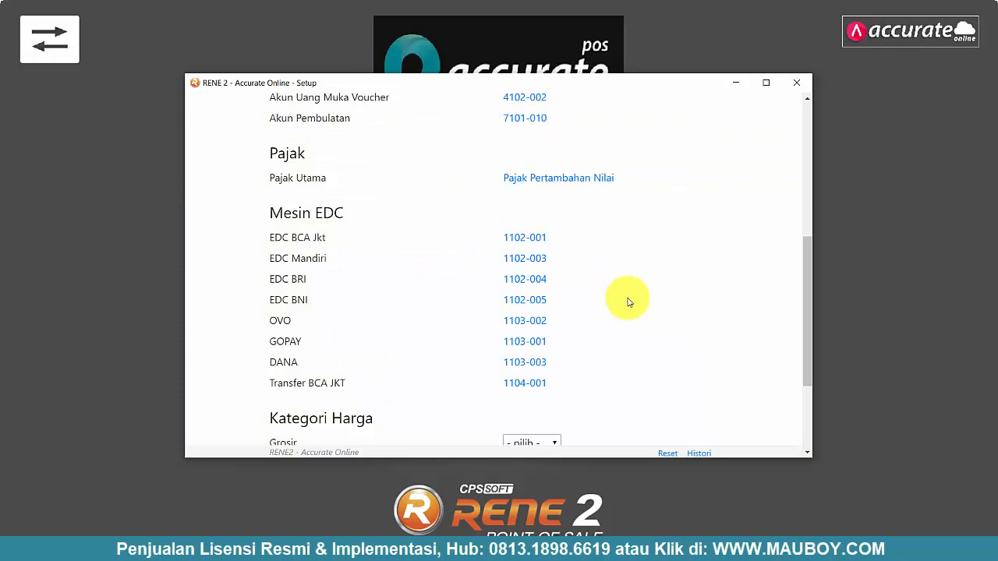
{"action": "scroll", "coordinate": [629, 303], "scroll_direction": "down", "scroll_amount": 3}
- Save the Accurate Online integration settings with Simpan Pengaturan
{"action": "scroll", "coordinate": [629, 305], "scroll_direction": "up", "scroll_amount": 6}
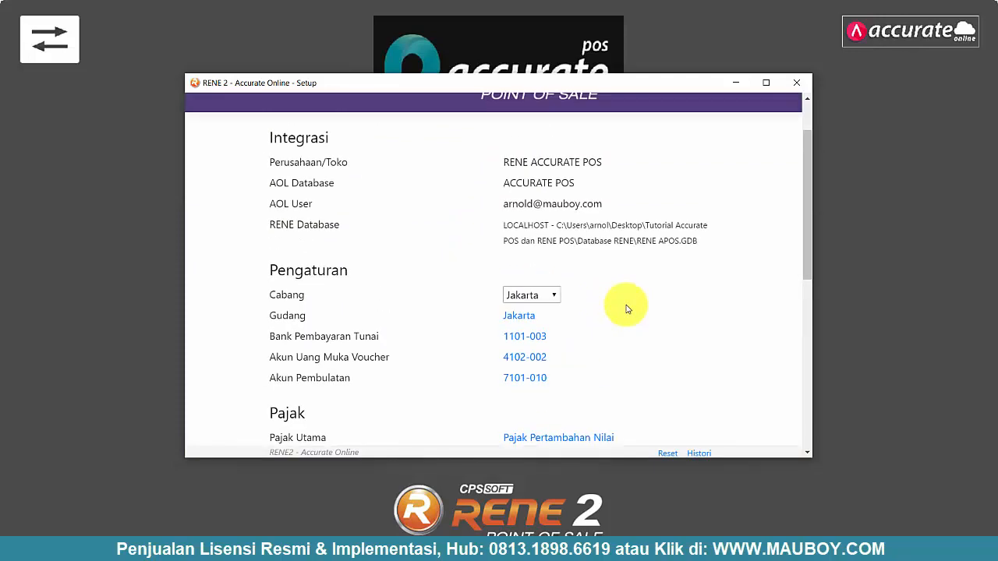
{"action": "scroll", "coordinate": [626, 306], "scroll_direction": "down", "scroll_amount": 5}
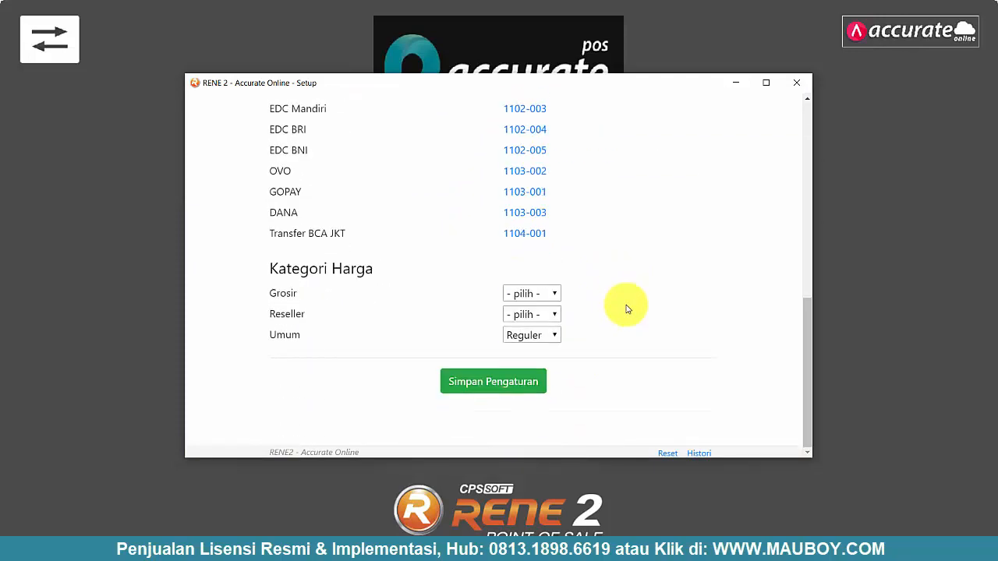
{"action": "left_click", "coordinate": [485, 388]}
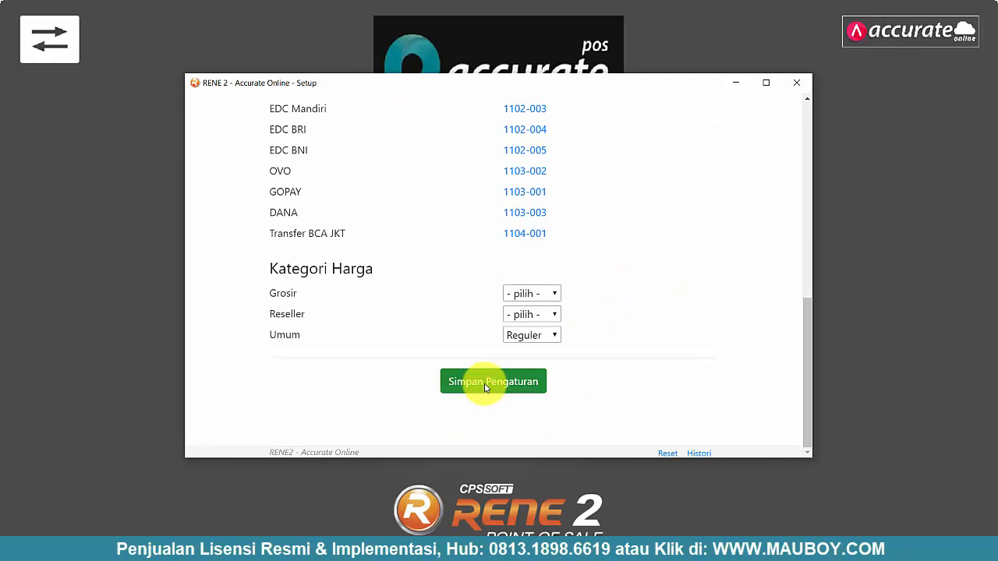
- Launch RENE Administration through a Windows search for 'rene admin'
{"action": "key", "text": "super"}
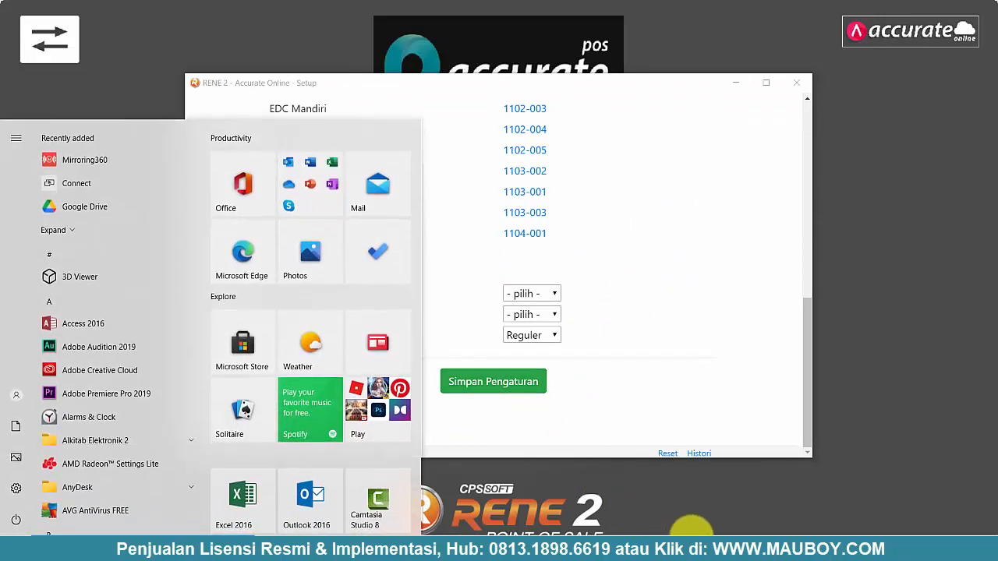
{"action": "key", "text": "super"}
{"action": "key", "text": "super"}
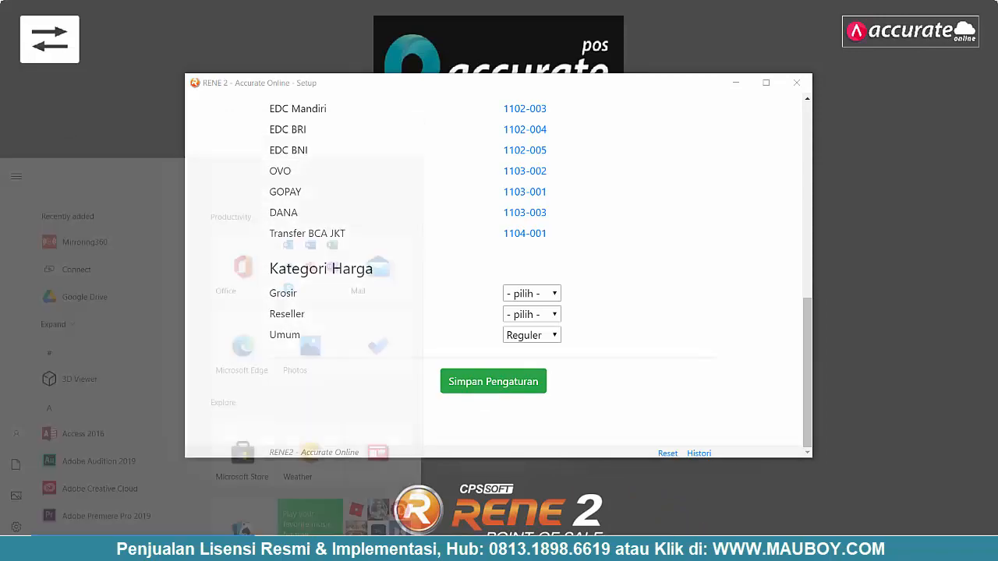
{"action": "key", "text": "super"}
{"action": "key", "text": "super"}
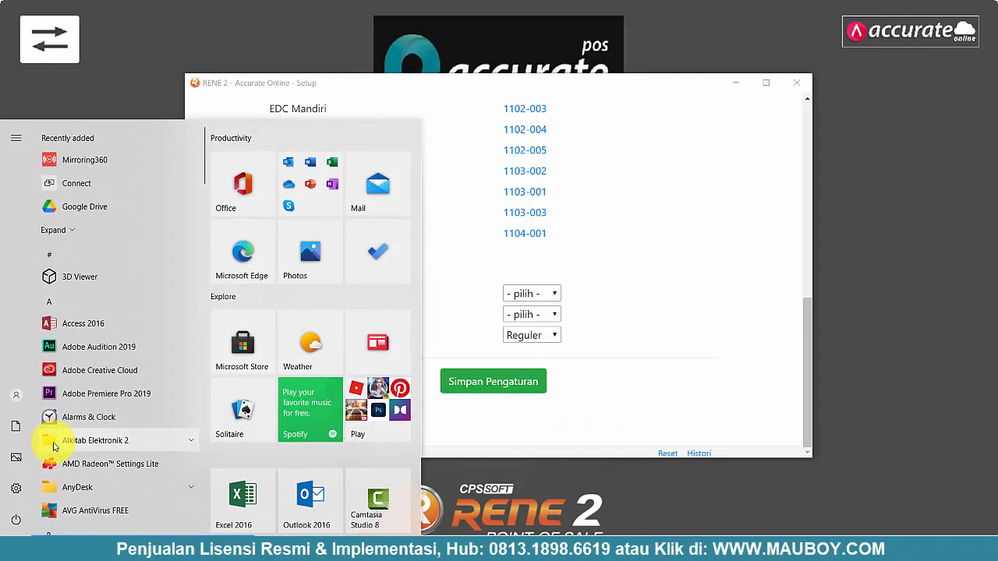
{"action": "type", "text": "rene admin"}
{"action": "key", "text": "Return"}
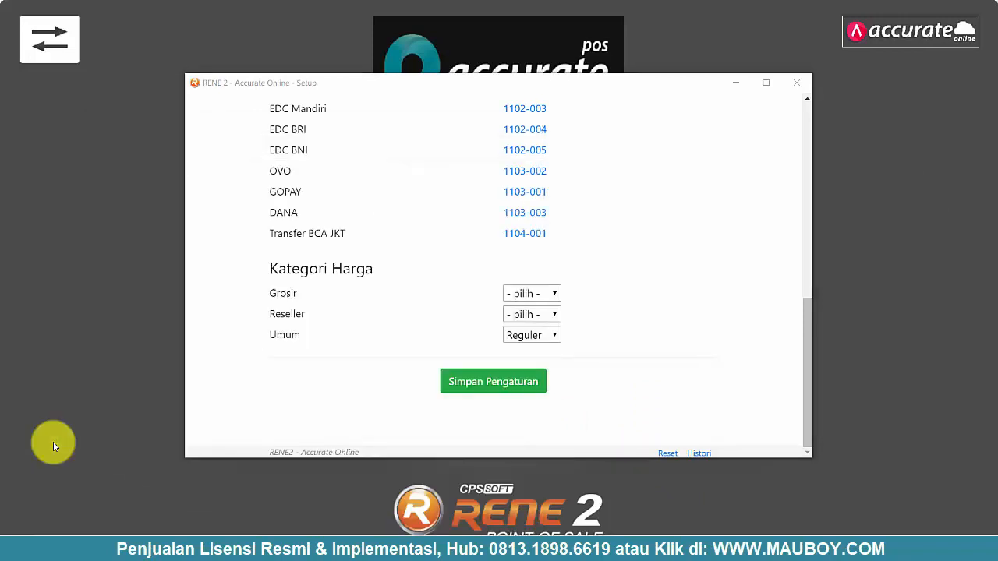
- Log in to RENE Administration with the admin PIN and check the Barang and Pelanggan lists
{"action": "left_click", "coordinate": [737, 84]}
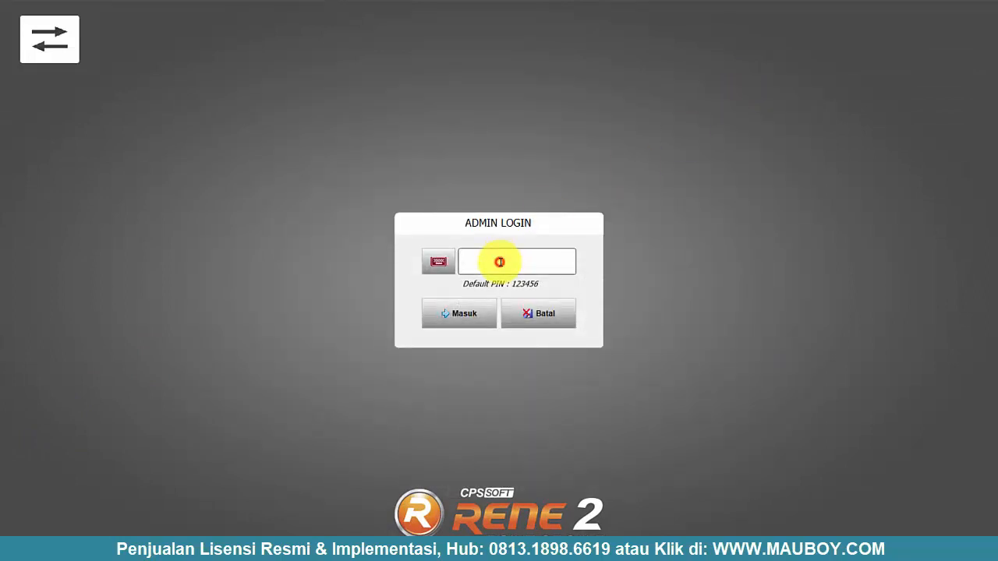
{"action": "type", "text": "56"}
{"action": "left_click", "coordinate": [463, 314]}
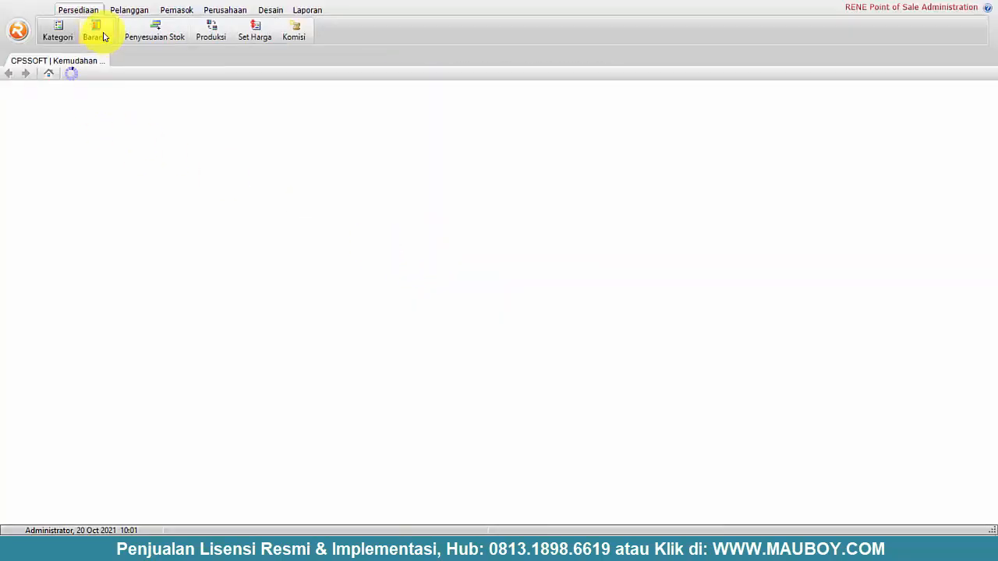
{"action": "left_click", "coordinate": [95, 31]}
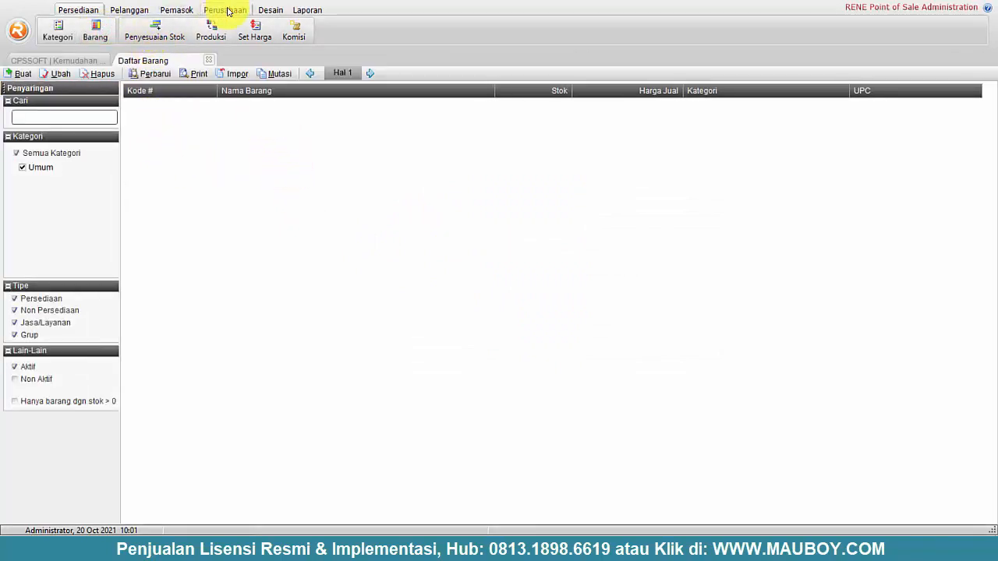
{"action": "left_click", "coordinate": [133, 11]}
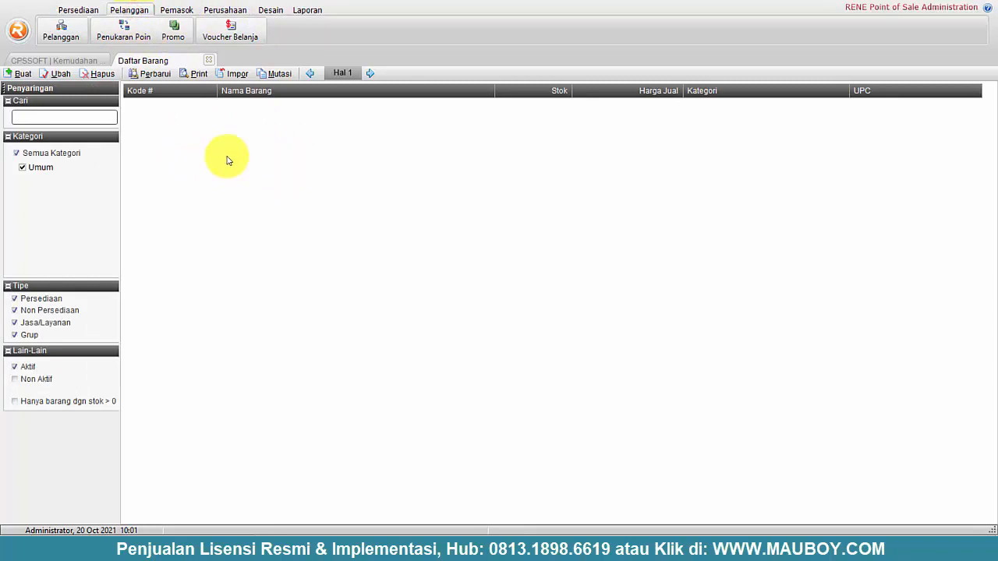
{"action": "left_click", "coordinate": [210, 60]}
- Log out of the administration, confirming the prompt
{"action": "left_click", "coordinate": [17, 30]}
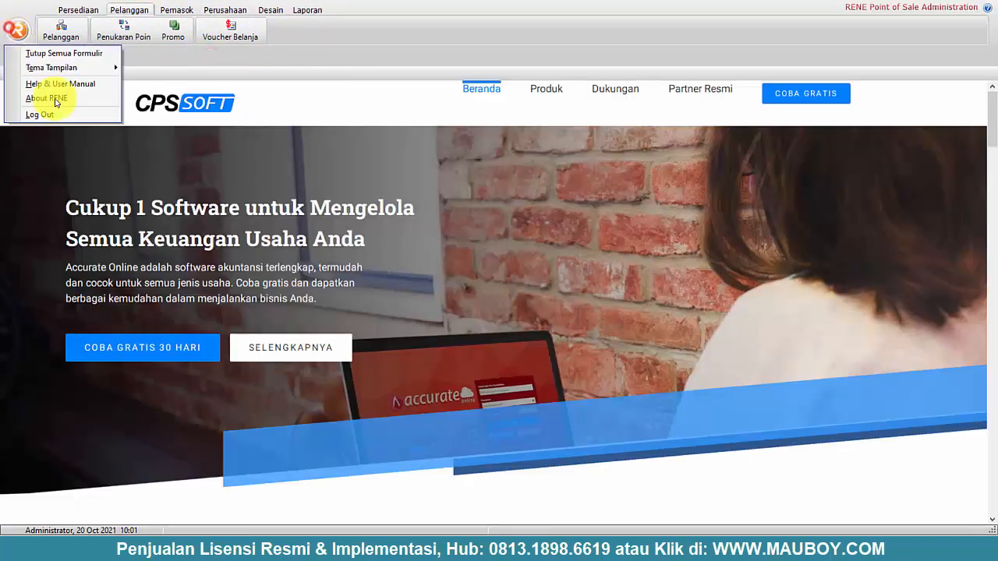
{"action": "left_click", "coordinate": [58, 111]}
{"action": "left_click", "coordinate": [464, 316]}
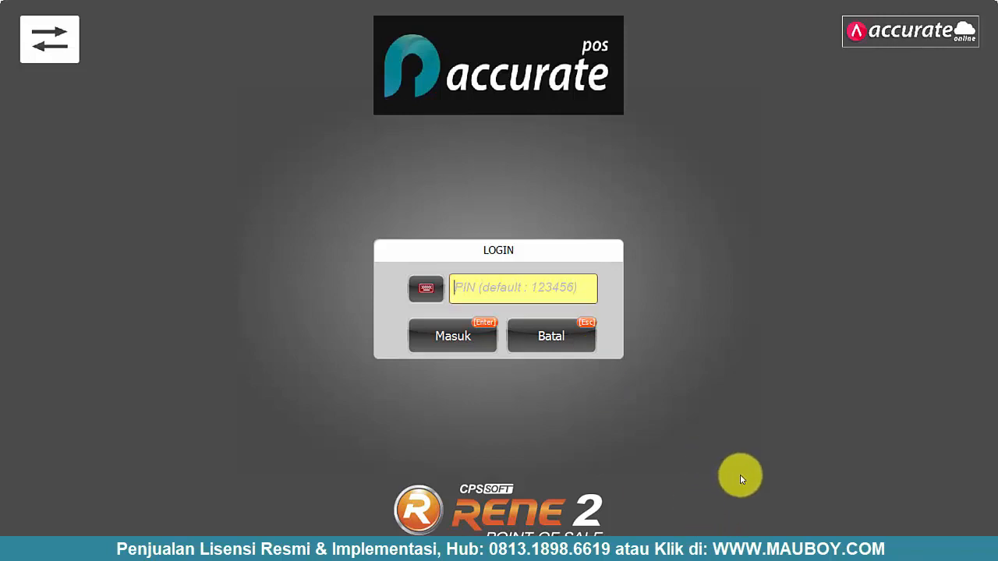
- Return to the RENE 2 setup window and save the integration settings again
{"action": "key", "text": "super"}
{"action": "left_click", "coordinate": [727, 549]}
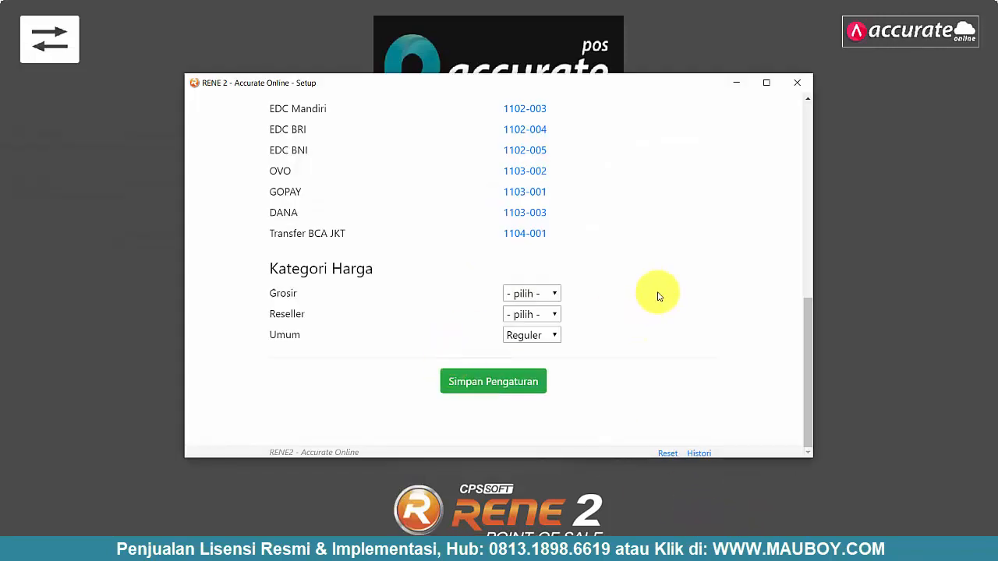
{"action": "scroll", "coordinate": [659, 296], "scroll_direction": "up", "scroll_amount": 10}
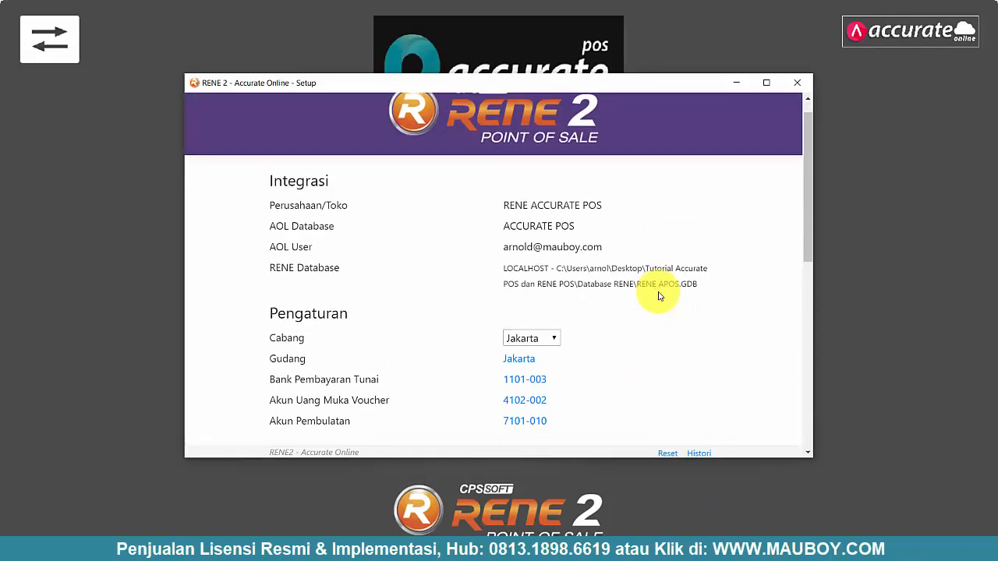
{"action": "scroll", "coordinate": [659, 297], "scroll_direction": "down", "scroll_amount": 2}
{"action": "scroll", "coordinate": [659, 296], "scroll_direction": "down", "scroll_amount": 5}
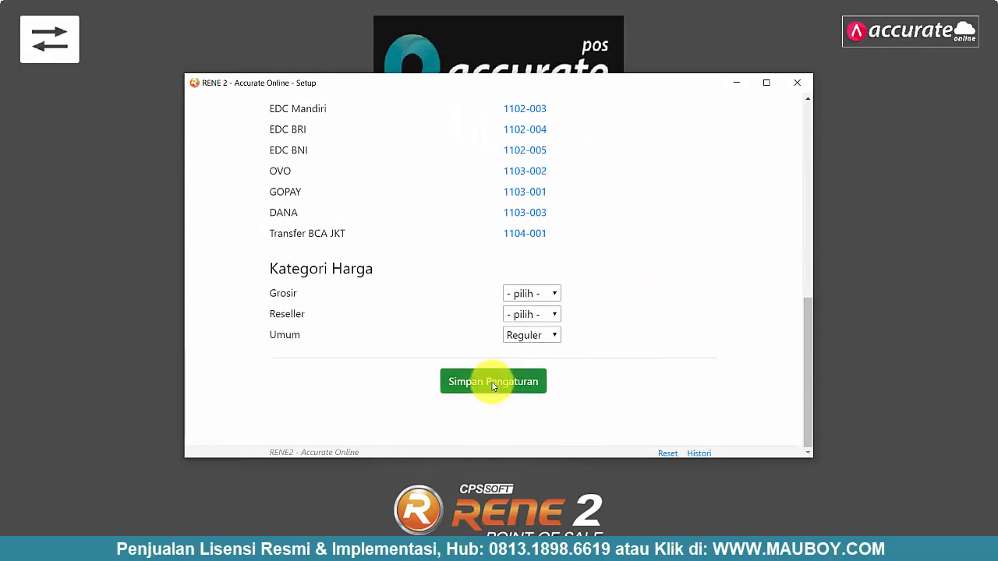
{"action": "left_click", "coordinate": [492, 383]}
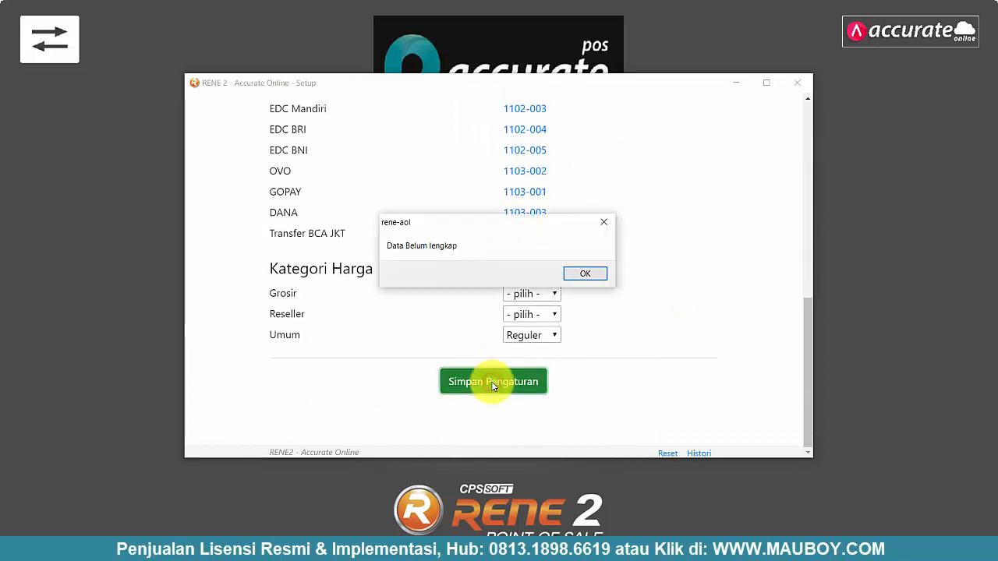
- Set Grosir to Tingkat 2 and Reseller to Tingkat 3 prices, then save the setup
{"action": "left_click", "coordinate": [584, 277]}
{"action": "scroll", "coordinate": [654, 300], "scroll_direction": "up", "scroll_amount": 2}
{"action": "scroll", "coordinate": [652, 298], "scroll_direction": "up", "scroll_amount": 3}
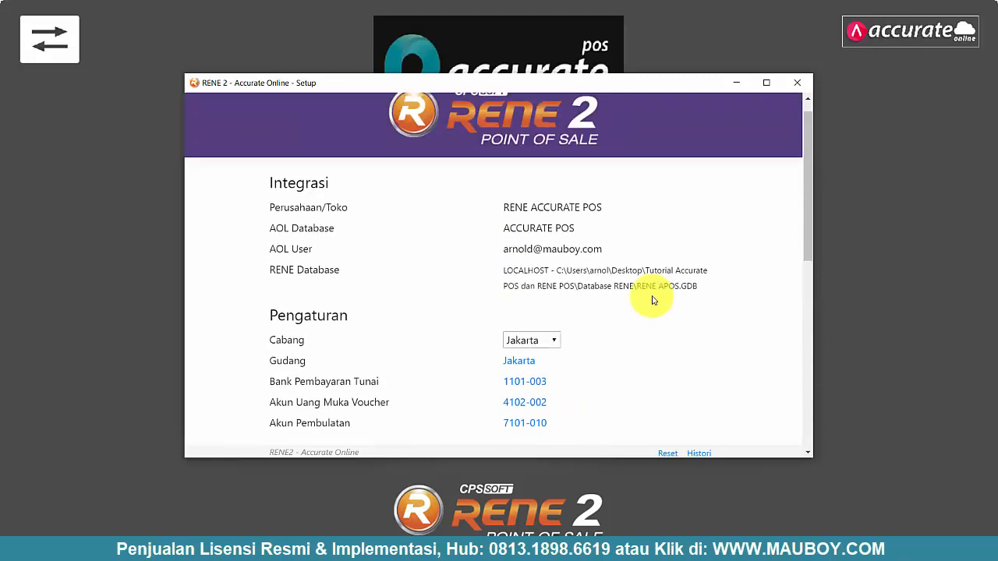
{"action": "scroll", "coordinate": [650, 296], "scroll_direction": "down", "scroll_amount": 5}
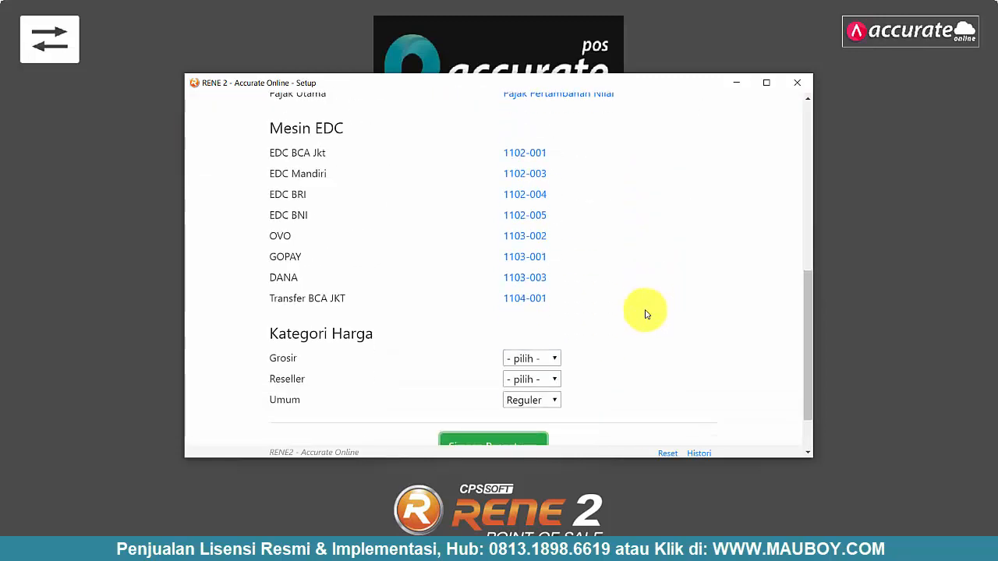
{"action": "left_click", "coordinate": [546, 361]}
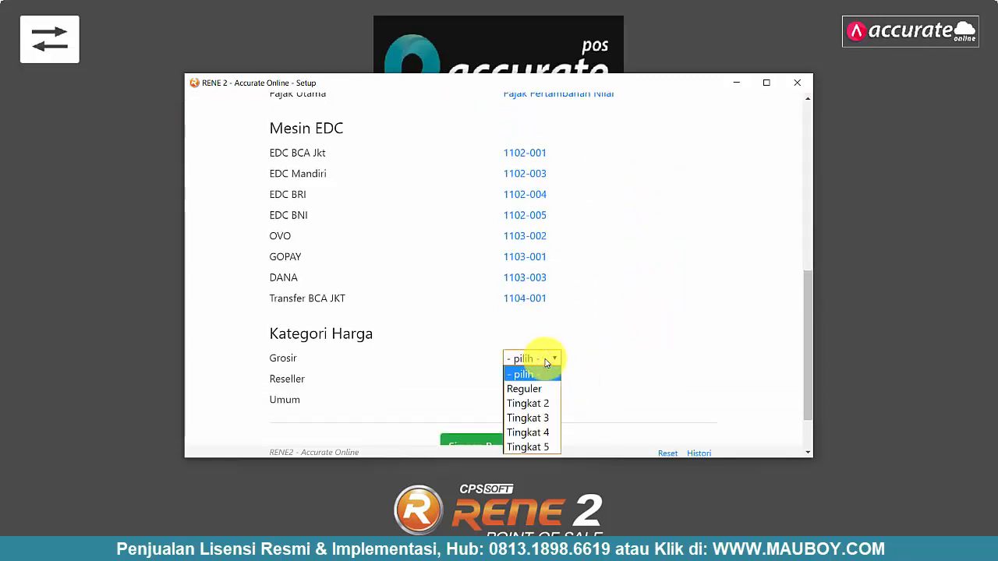
{"action": "left_click", "coordinate": [546, 403]}
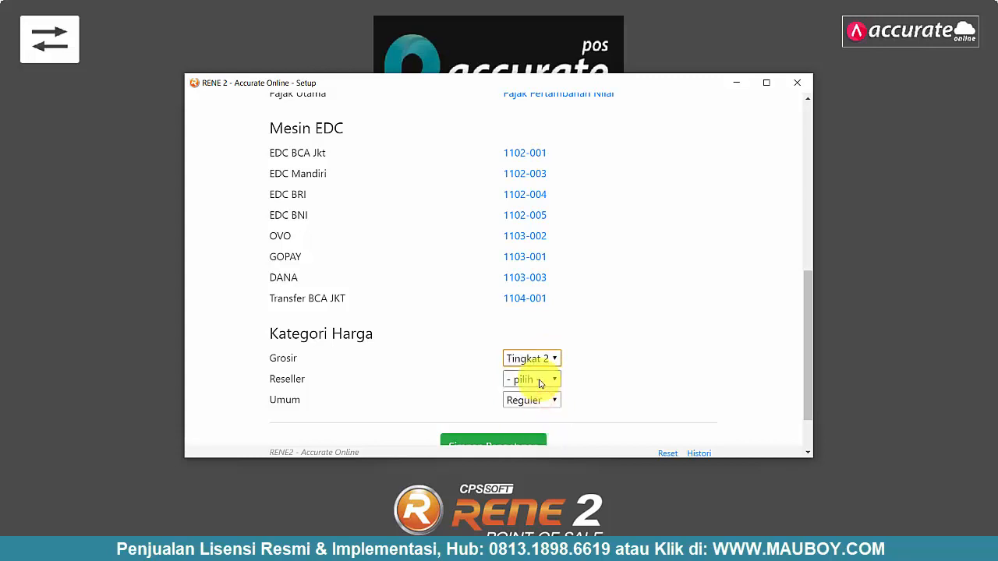
{"action": "left_click", "coordinate": [548, 380]}
{"action": "left_click", "coordinate": [543, 439]}
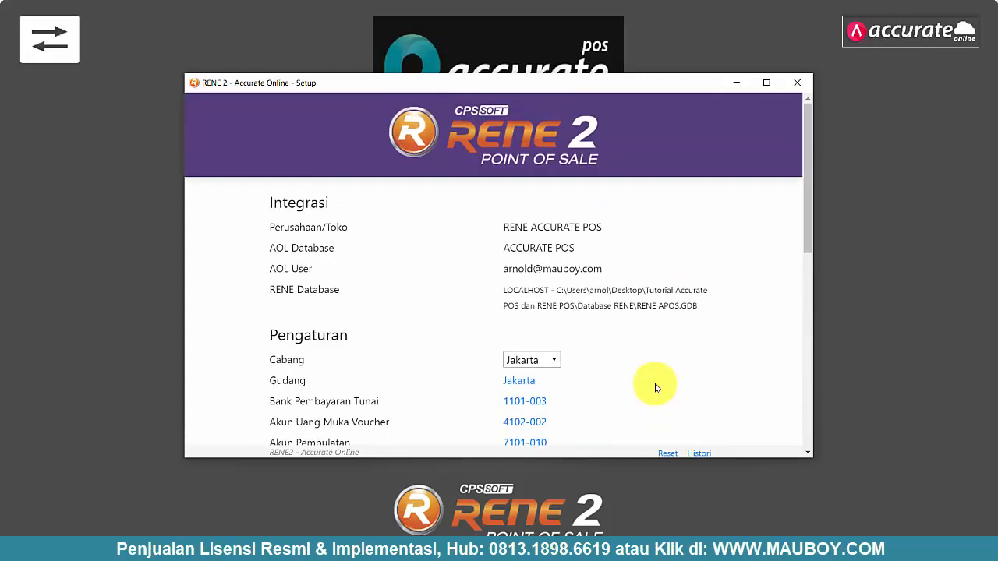
{"action": "scroll", "coordinate": [655, 386], "scroll_direction": "down", "scroll_amount": 8}
{"action": "left_click", "coordinate": [477, 382]}
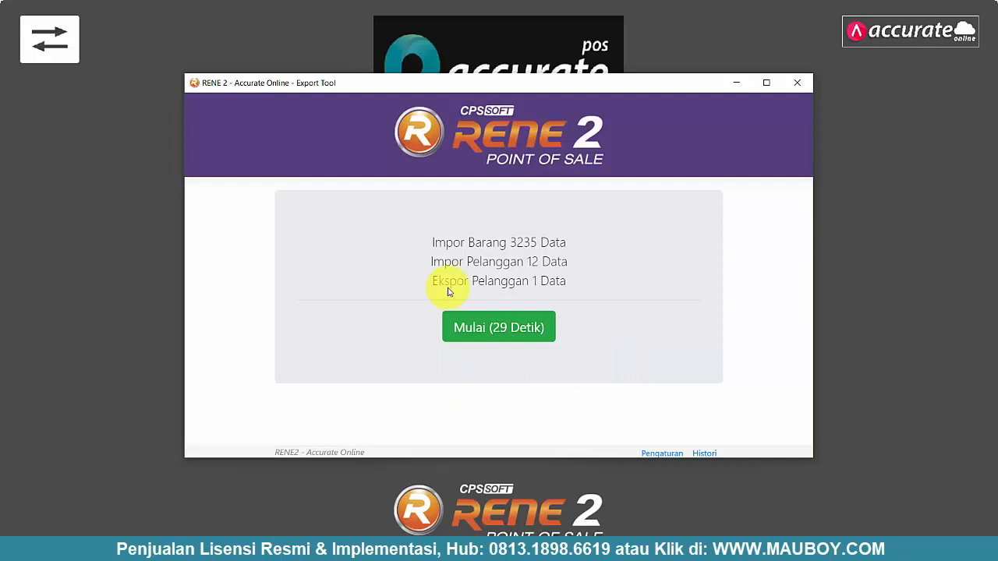
- Review the 3235 item imports, 12 customer imports and 1 customer export in the Export Tool
{"action": "left_click_drag", "start_coordinate": [459, 246], "coordinate": [574, 251]}
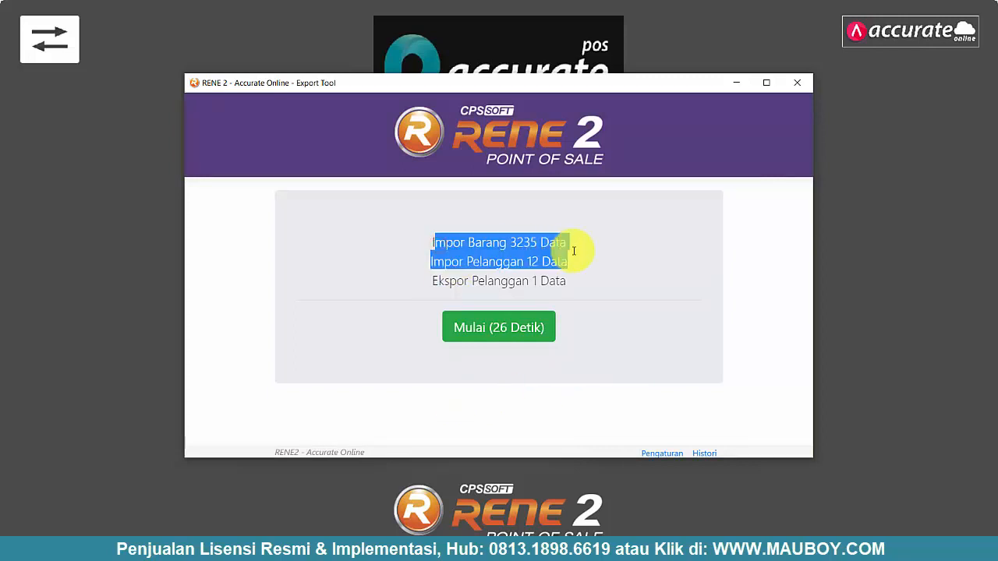
{"action": "left_click", "coordinate": [540, 261]}
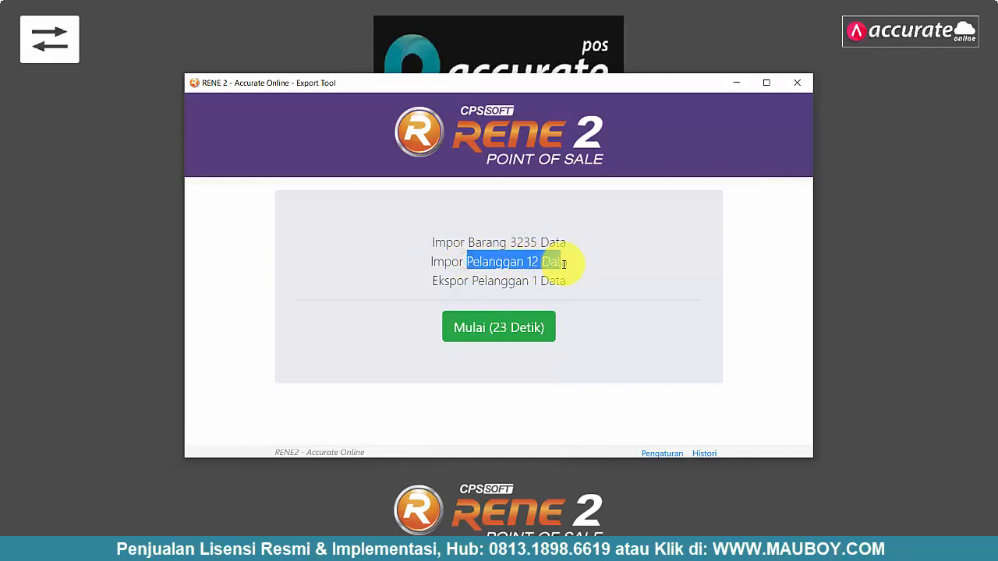
{"action": "left_click", "coordinate": [563, 282]}
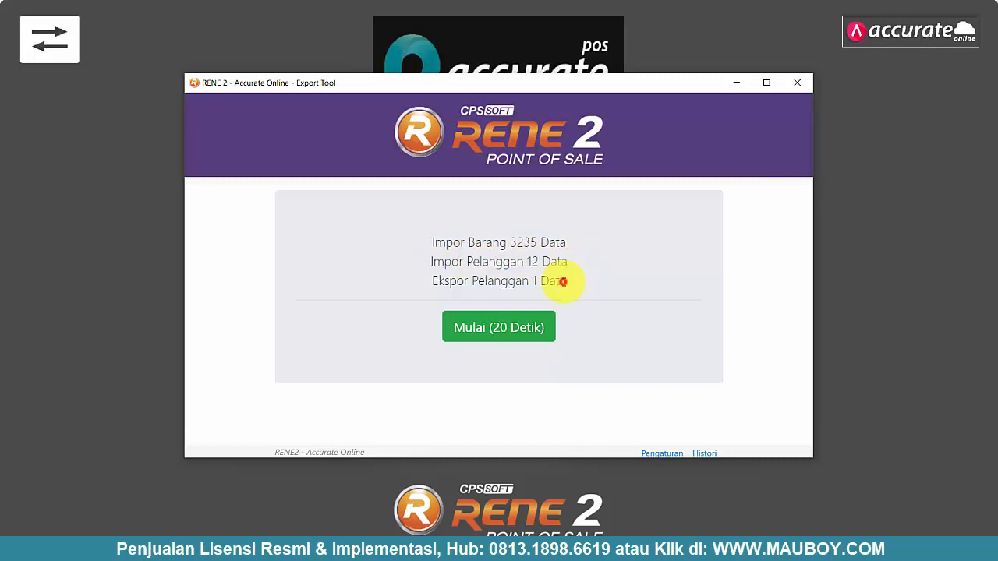
{"action": "left_click_drag", "start_coordinate": [548, 282], "coordinate": [435, 282]}
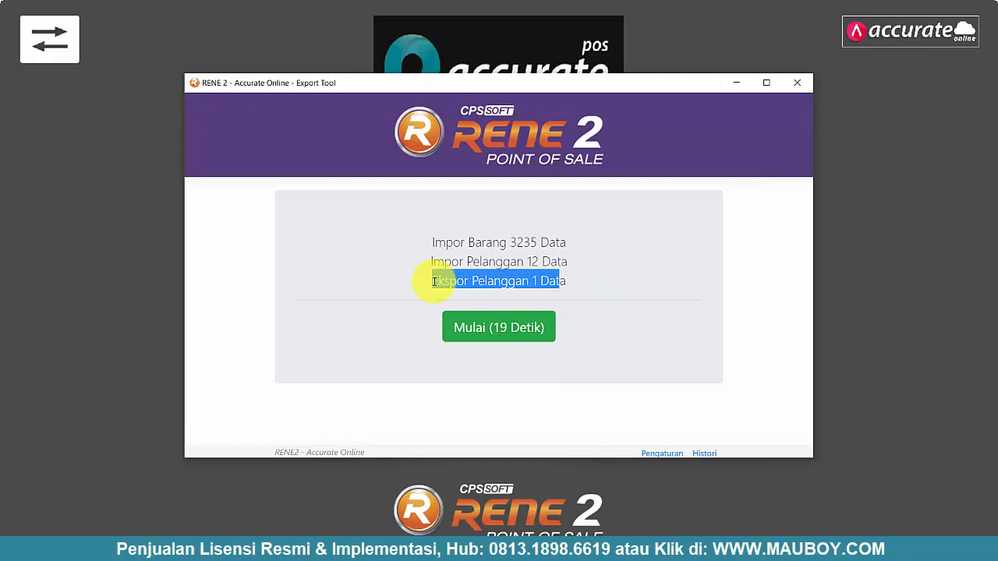
{"action": "left_click_drag", "start_coordinate": [434, 244], "coordinate": [557, 239]}
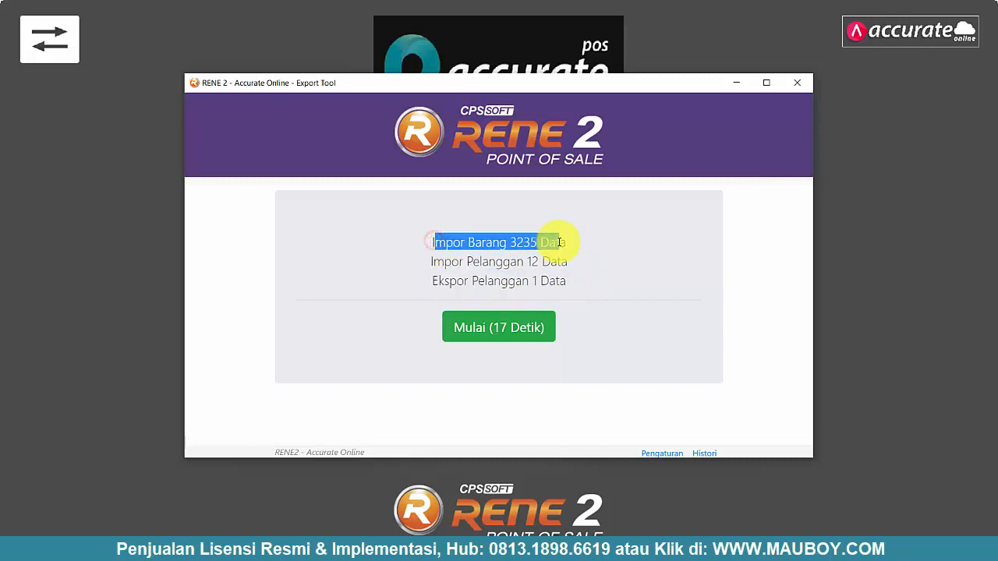
{"action": "left_click", "coordinate": [590, 248]}
- Start the item and customer export, retrying the ECONNRESET error until 'Proses telah selesai' appears
{"action": "left_click", "coordinate": [509, 328]}
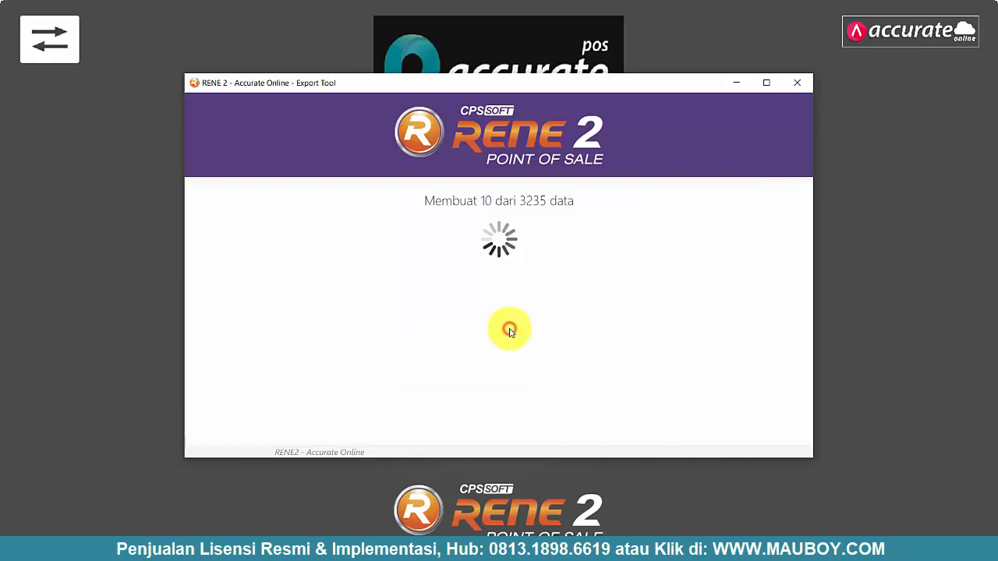
{"action": "left_click_drag", "start_coordinate": [580, 205], "coordinate": [495, 206]}
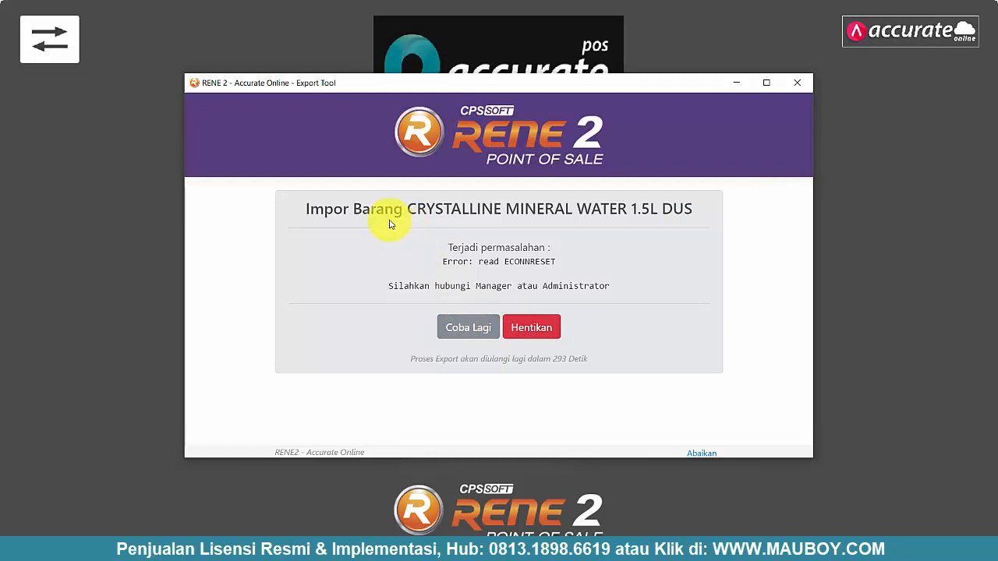
{"action": "left_click_drag", "start_coordinate": [310, 208], "coordinate": [603, 209]}
{"action": "left_click", "coordinate": [535, 256]}
{"action": "left_click", "coordinate": [468, 328]}
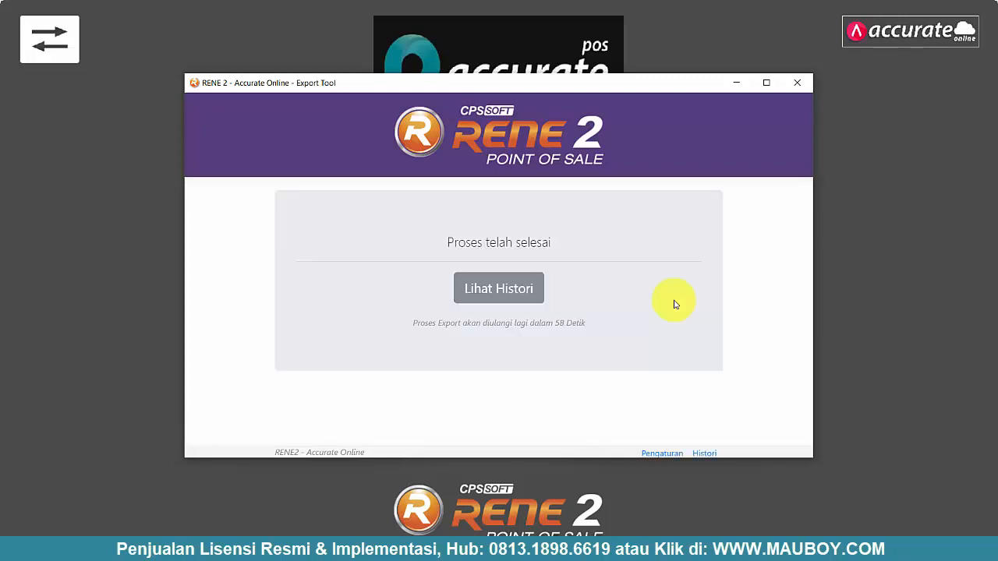
- Review the import/export history list, then close the RENE 2 Export Tool
{"action": "left_click", "coordinate": [525, 291]}
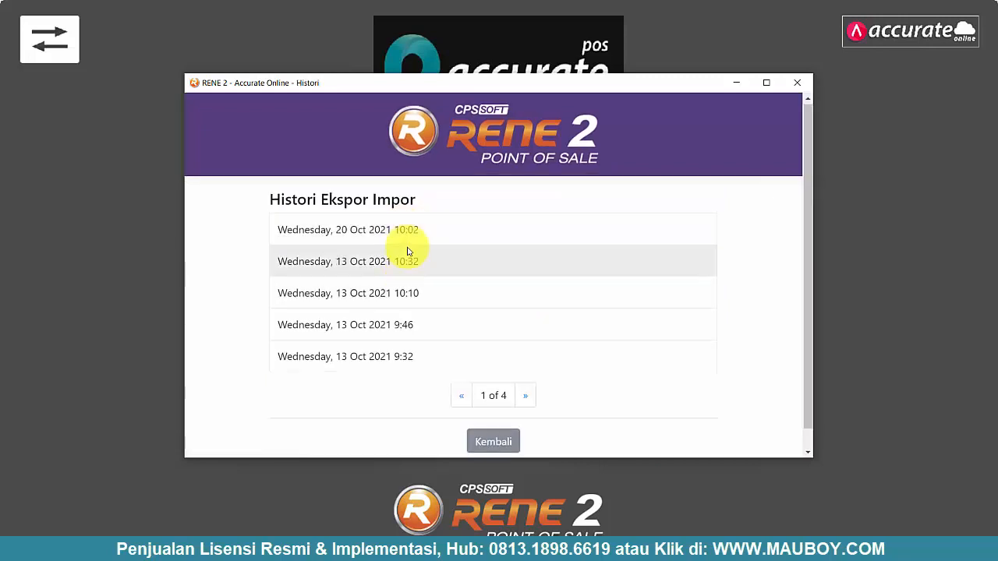
{"action": "scroll", "coordinate": [411, 255], "scroll_direction": "down", "scroll_amount": 1}
{"action": "scroll", "coordinate": [411, 265], "scroll_direction": "up", "scroll_amount": 1}
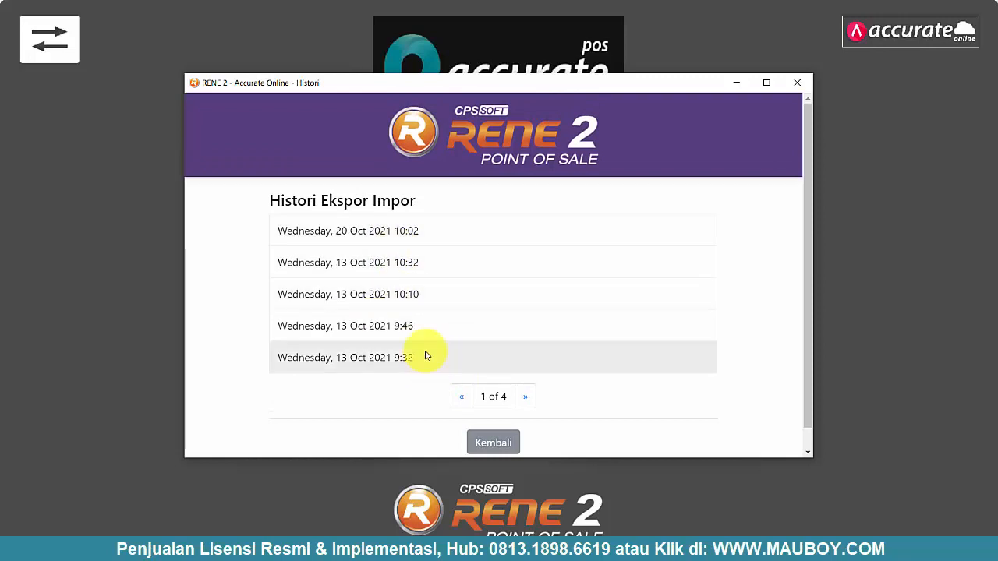
{"action": "scroll", "coordinate": [328, 238], "scroll_direction": "down", "scroll_amount": 1}
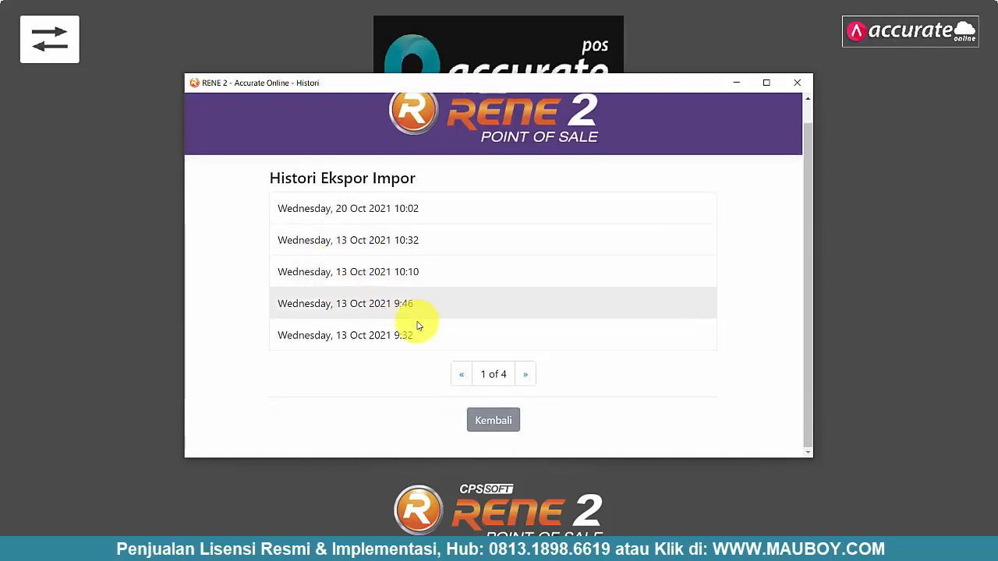
{"action": "left_click", "coordinate": [495, 421]}
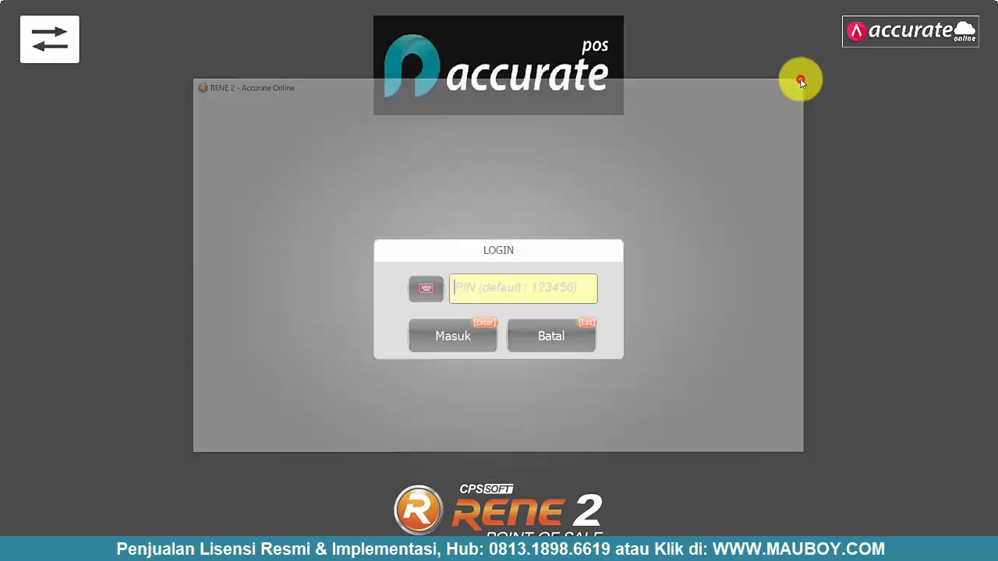
{"action": "left_click", "coordinate": [797, 82]}
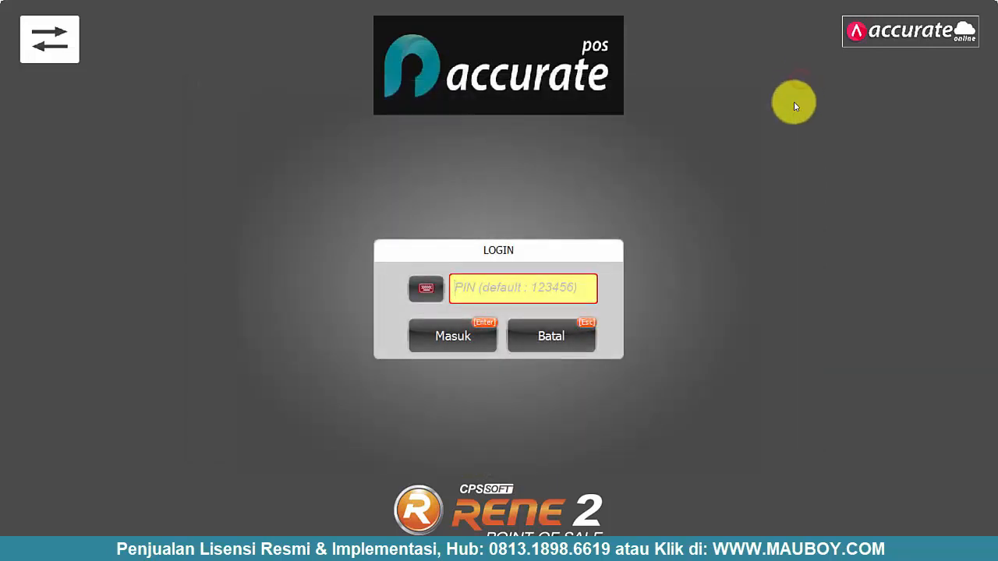
- Switch to RENE Point of Sale Administration and sign in with the admin PIN
{"action": "left_click", "coordinate": [49, 40]}
{"action": "left_click", "coordinate": [478, 223]}
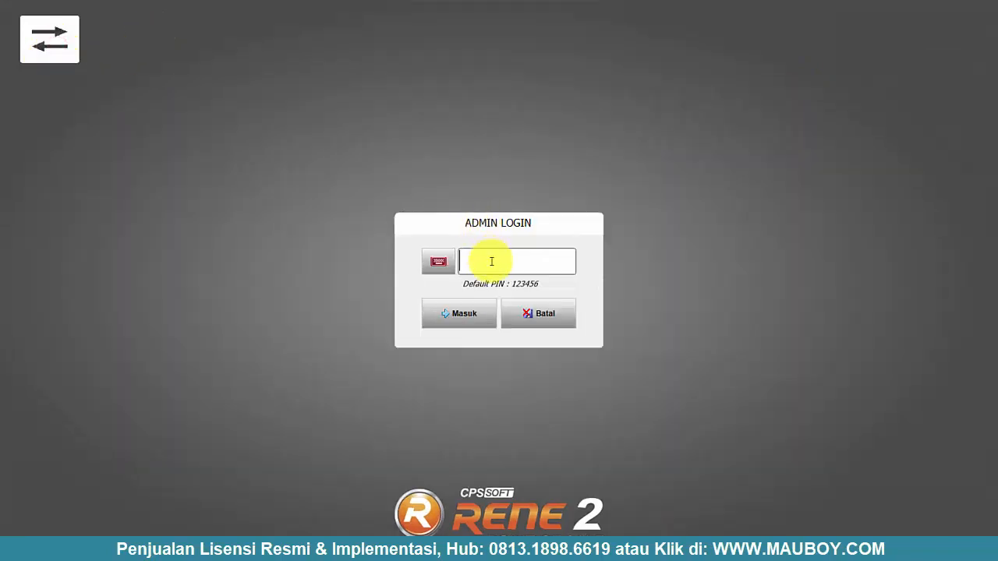
{"action": "type", "text": "123456"}
{"action": "left_click", "coordinate": [466, 315]}
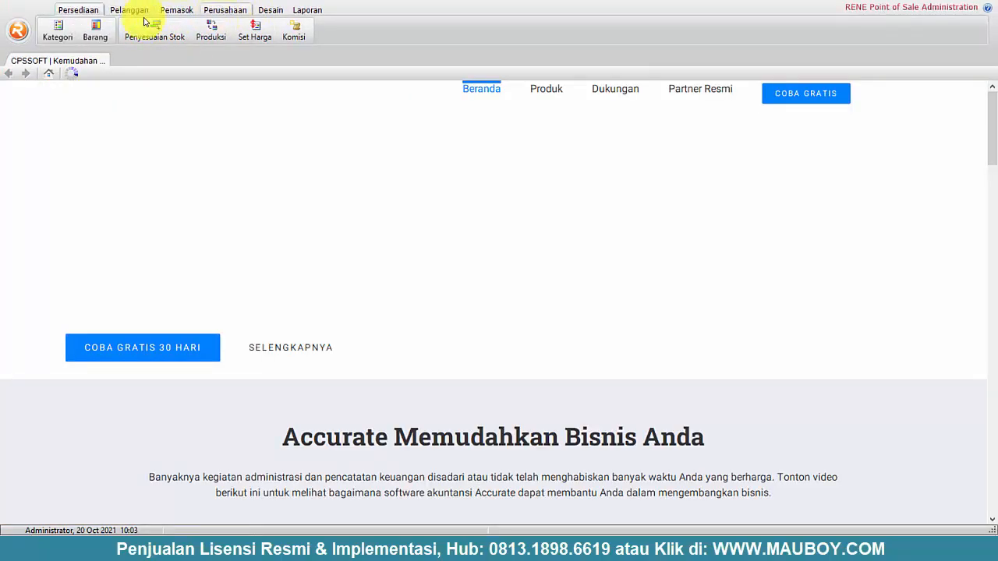
- Check the imported items in Barang and page through three pages of Kategori
{"action": "left_click", "coordinate": [100, 29]}
{"action": "left_click", "coordinate": [261, 201]}
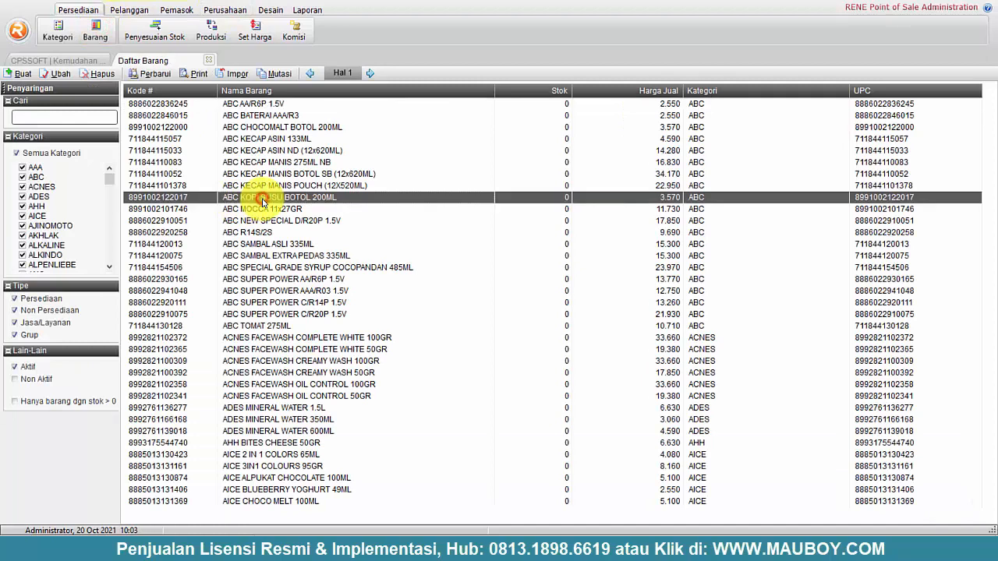
{"action": "left_click", "coordinate": [58, 30]}
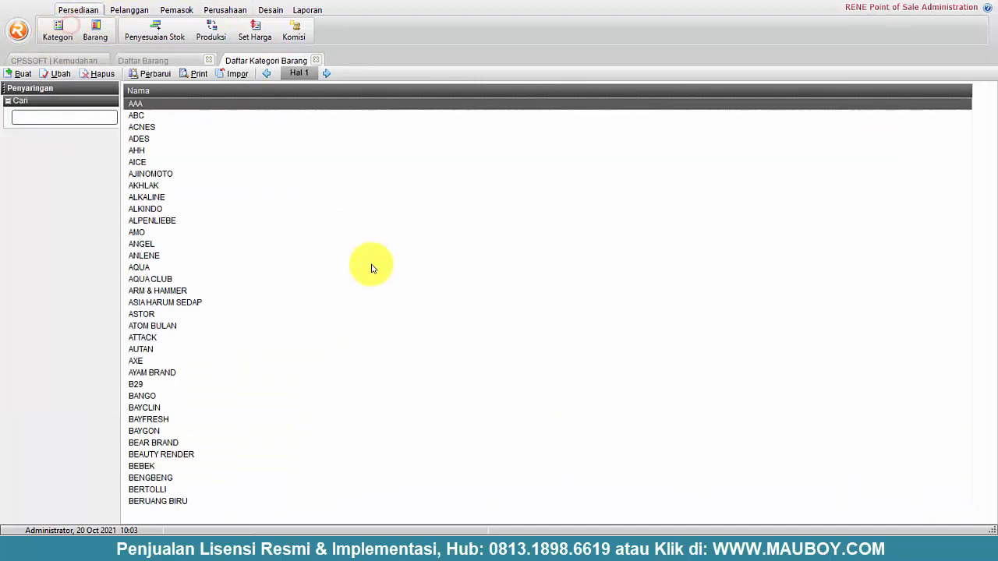
{"action": "left_click", "coordinate": [263, 211]}
{"action": "left_click", "coordinate": [327, 74]}
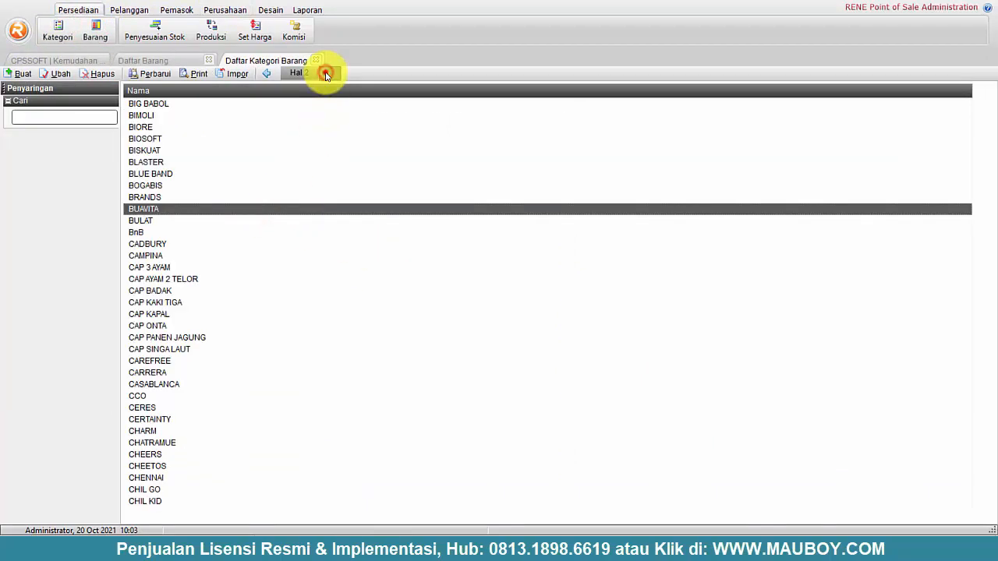
{"action": "left_click", "coordinate": [327, 73]}
- Browse the imported Pelanggan list, selecting customers like Powerland Electronic LTD and Umum
{"action": "left_click", "coordinate": [129, 9]}
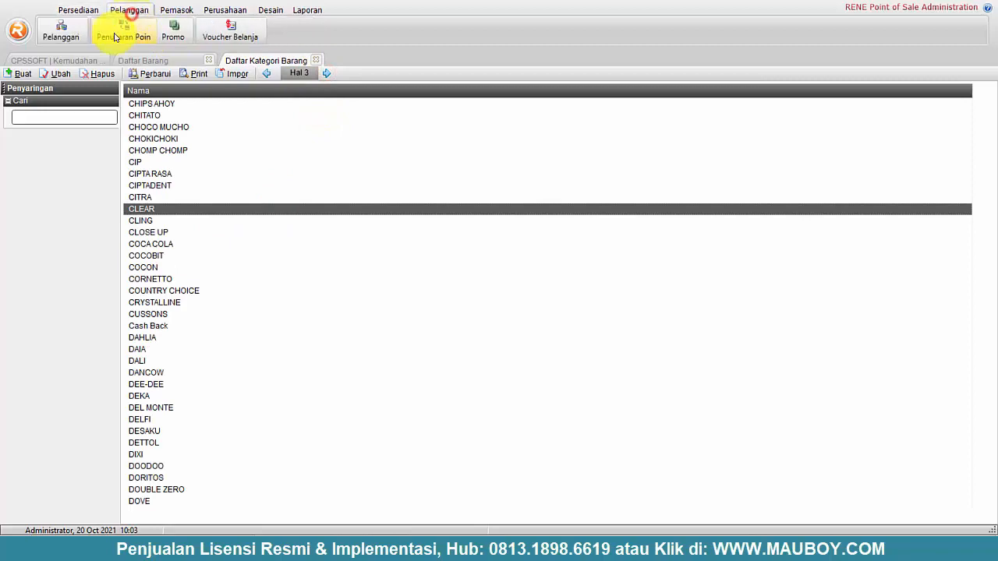
{"action": "left_click", "coordinate": [66, 31]}
{"action": "left_click", "coordinate": [191, 187]}
{"action": "left_click", "coordinate": [168, 221]}
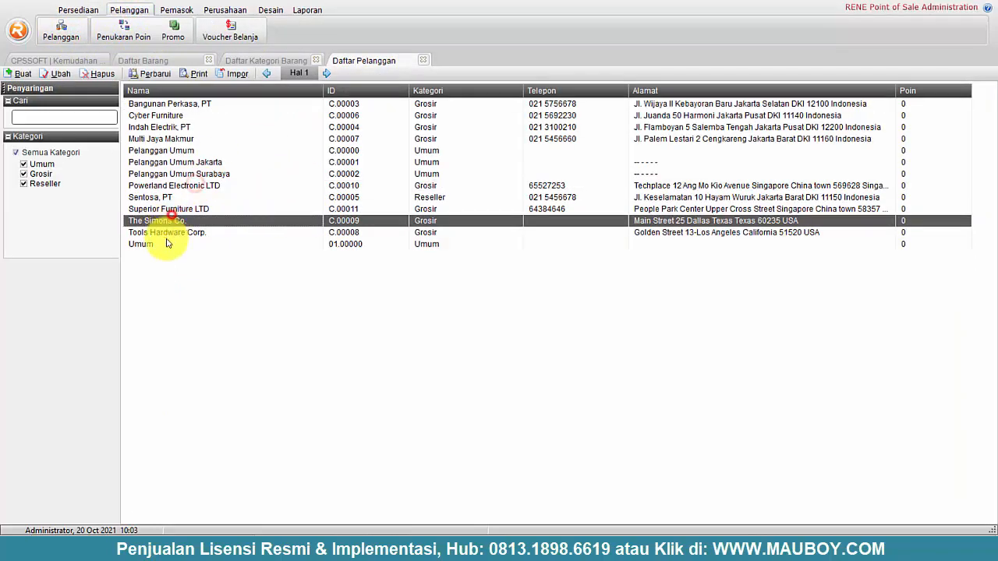
{"action": "left_click", "coordinate": [166, 242]}
{"action": "left_click", "coordinate": [167, 162]}
{"action": "left_click", "coordinate": [167, 139]}
{"action": "left_click", "coordinate": [166, 104]}
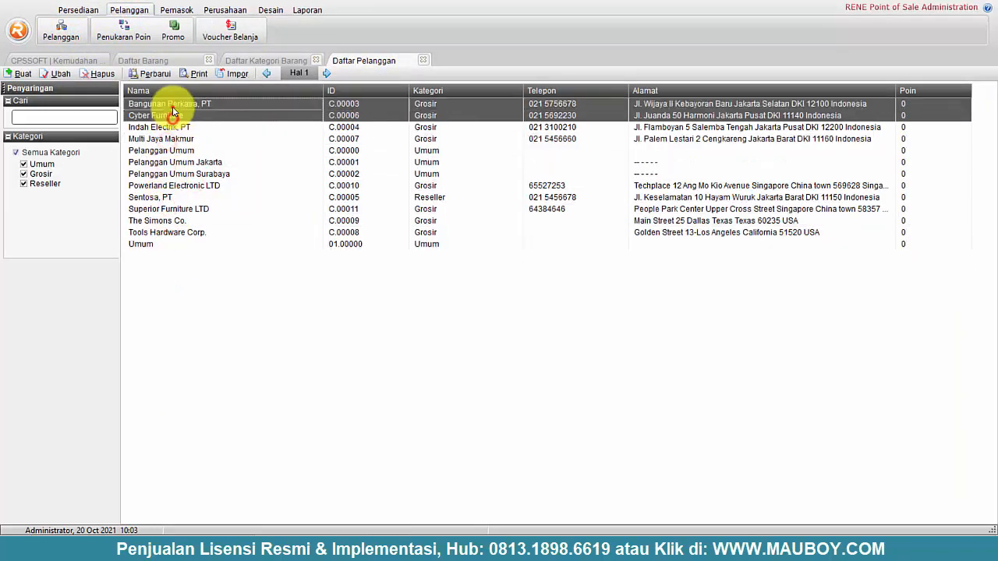
{"action": "left_click", "coordinate": [170, 116]}
{"action": "left_click", "coordinate": [165, 139]}
{"action": "left_click", "coordinate": [164, 185]}
{"action": "left_click", "coordinate": [167, 209]}
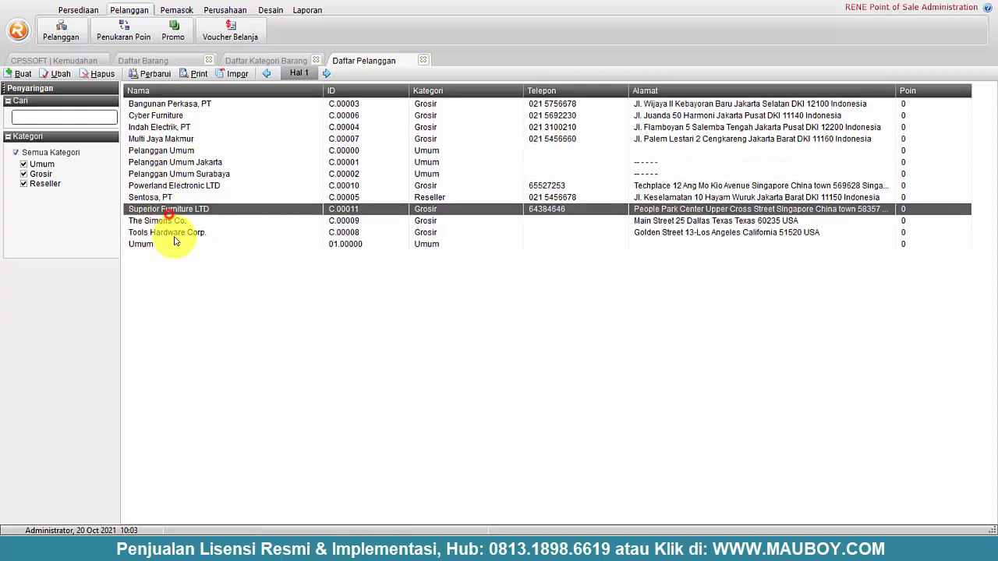
{"action": "left_click", "coordinate": [178, 243]}
- View the Indah Electrik, PT customer record, then close all open list tabs
{"action": "double_click", "coordinate": [435, 127]}
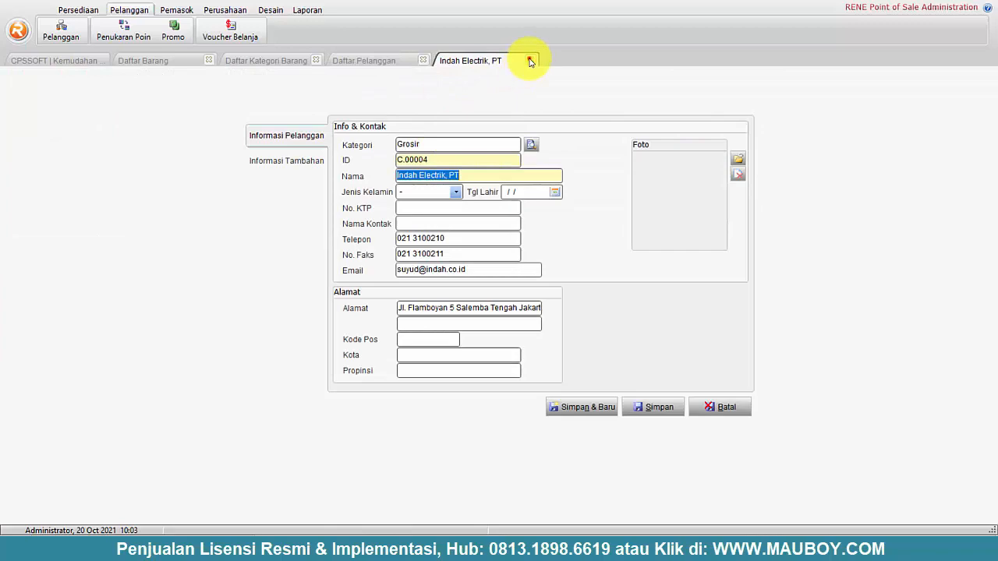
{"action": "left_click", "coordinate": [530, 61]}
{"action": "left_click", "coordinate": [421, 60]}
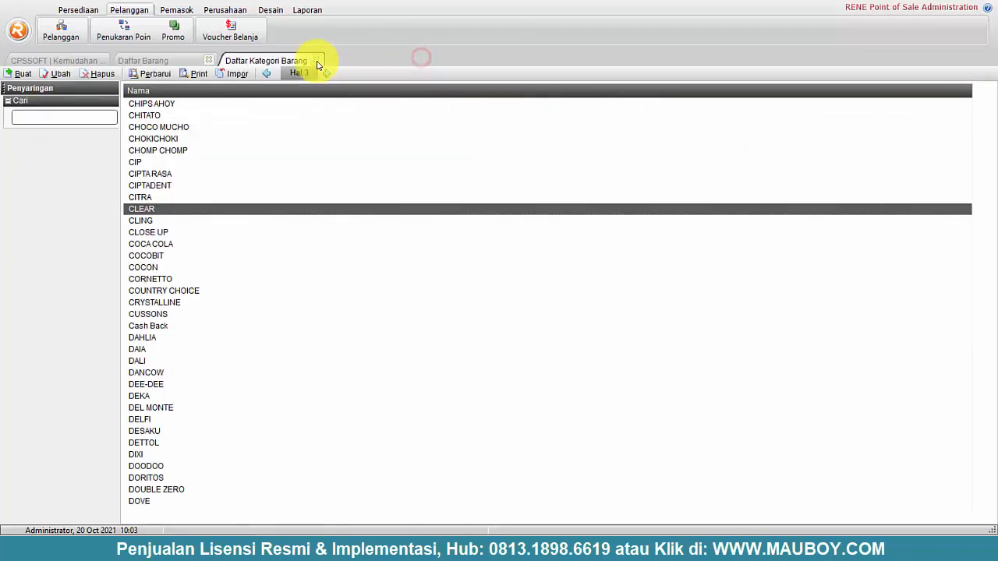
{"action": "left_click", "coordinate": [318, 61]}
{"action": "left_click", "coordinate": [208, 60]}
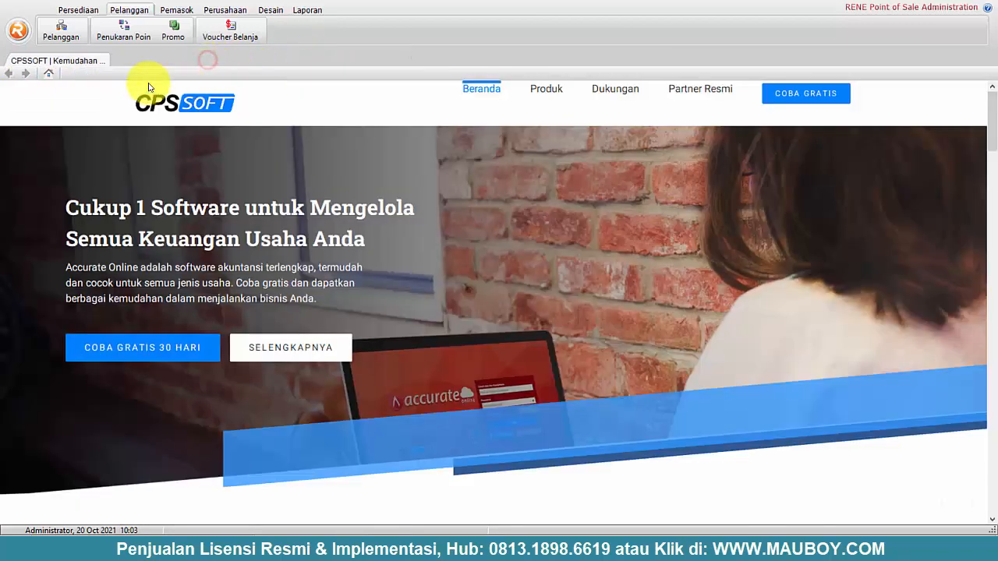
- Log out of the administration program from the main menu, confirming with Ya
{"action": "left_click", "coordinate": [19, 36]}
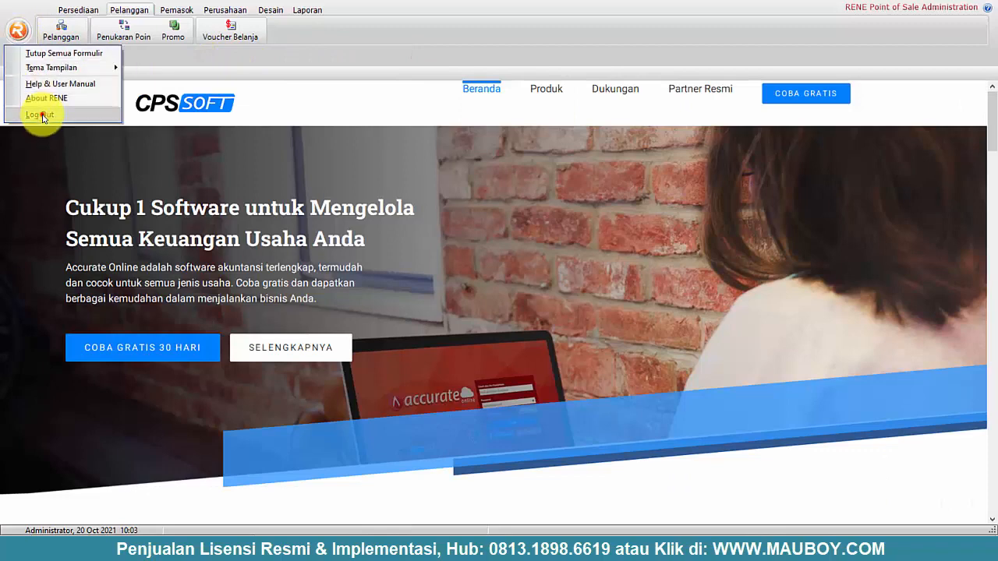
{"action": "left_click", "coordinate": [42, 117]}
{"action": "left_click", "coordinate": [468, 315]}
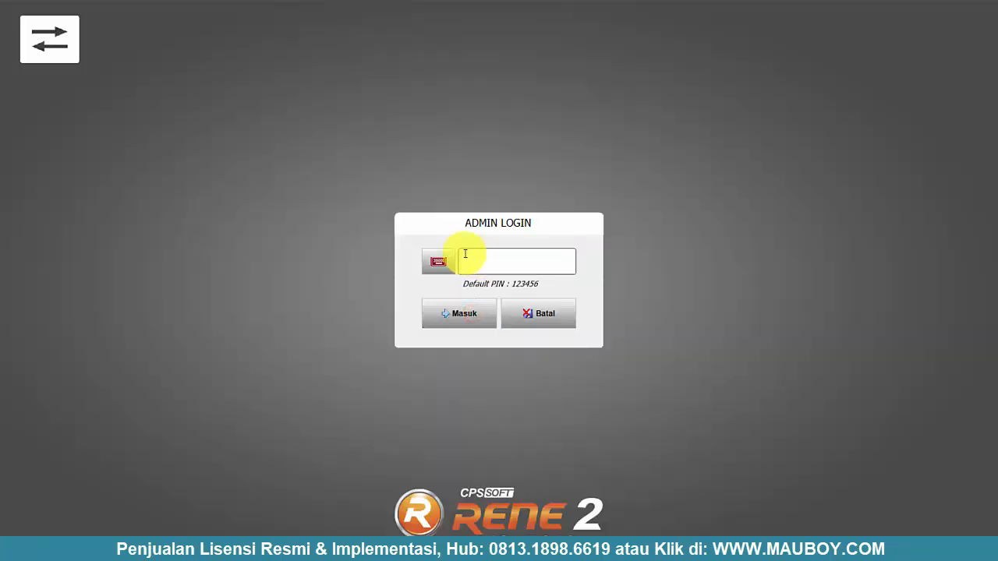